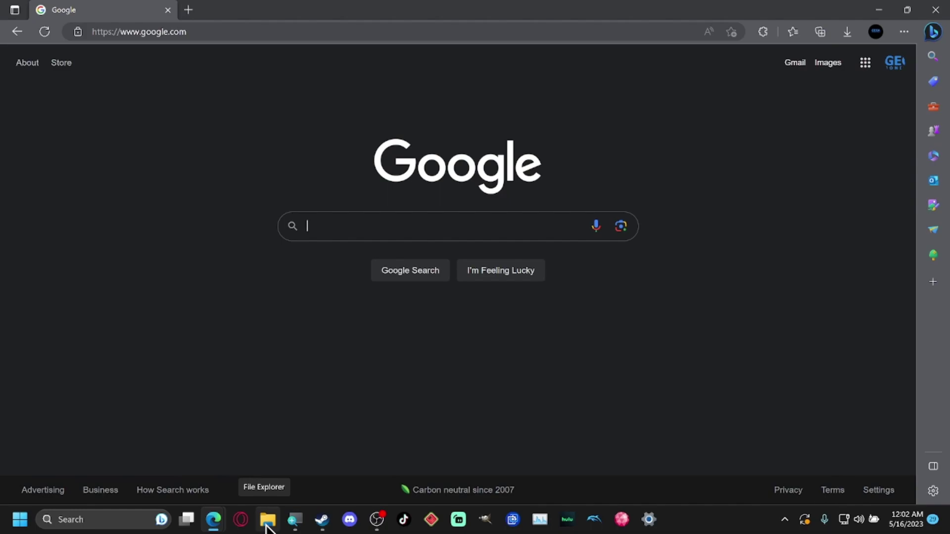
- Check the Grand Theft Auto V copy in the Backups folder on Game drive (G:), then close File Explorer
{"action": "left_click", "coordinate": [268, 525]}
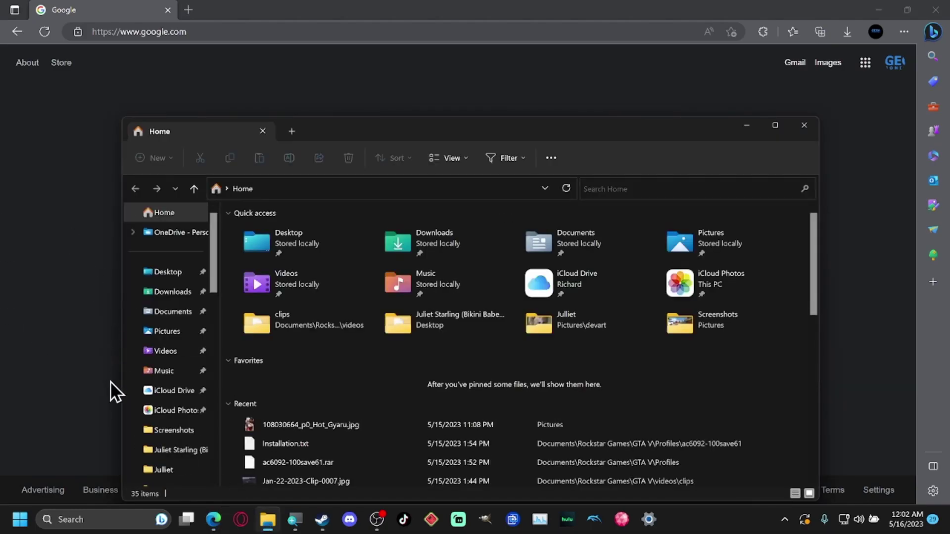
{"action": "scroll", "coordinate": [189, 386], "scroll_direction": "down", "scroll_amount": 3}
{"action": "left_click", "coordinate": [188, 378]}
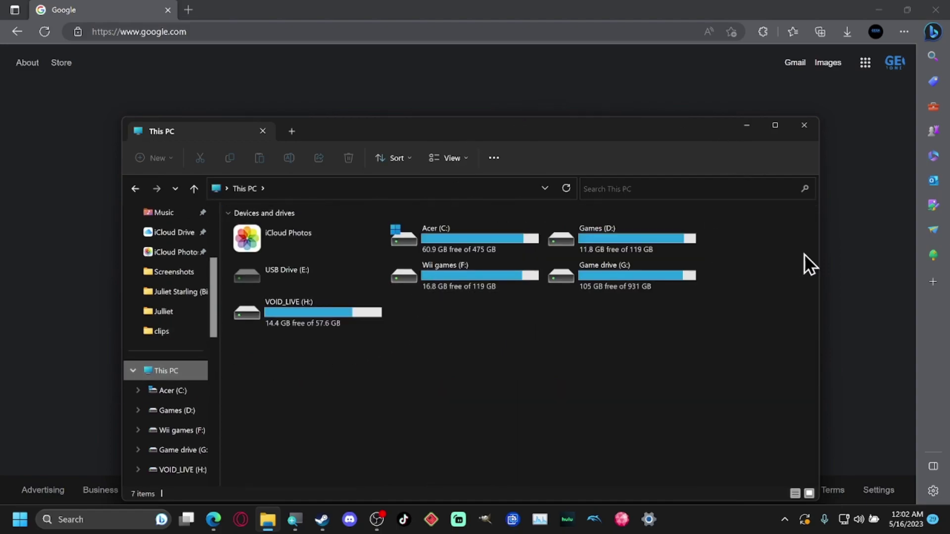
{"action": "double_click", "coordinate": [622, 272]}
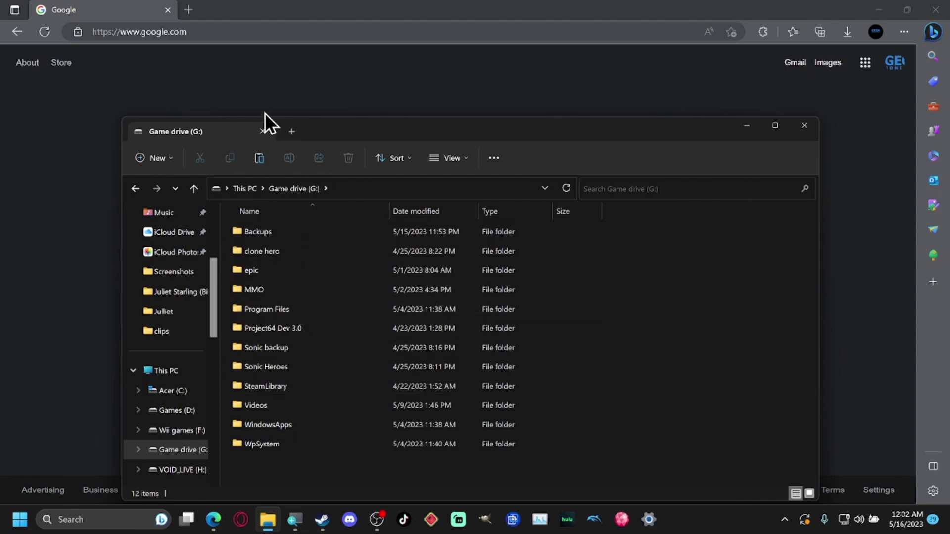
{"action": "double_click", "coordinate": [275, 232]}
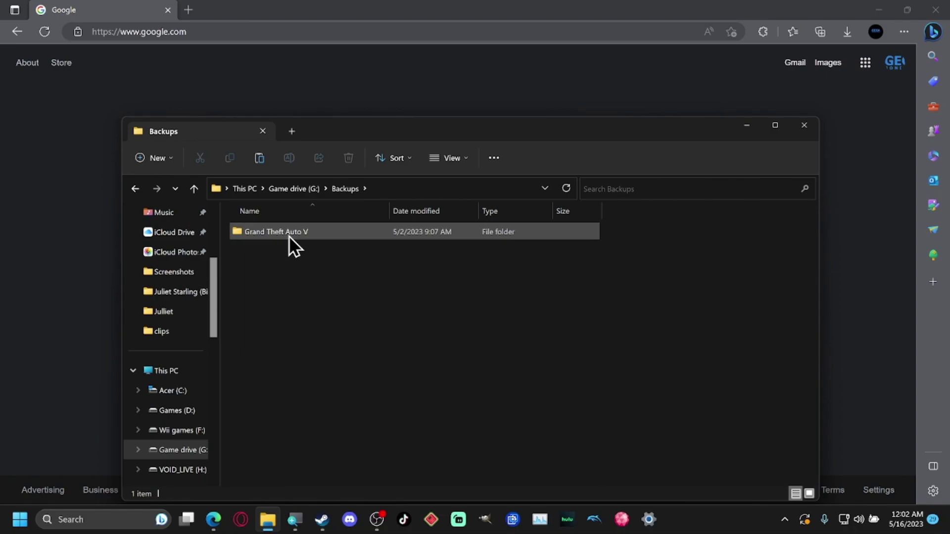
{"action": "mouse_move", "coordinate": [293, 232]}
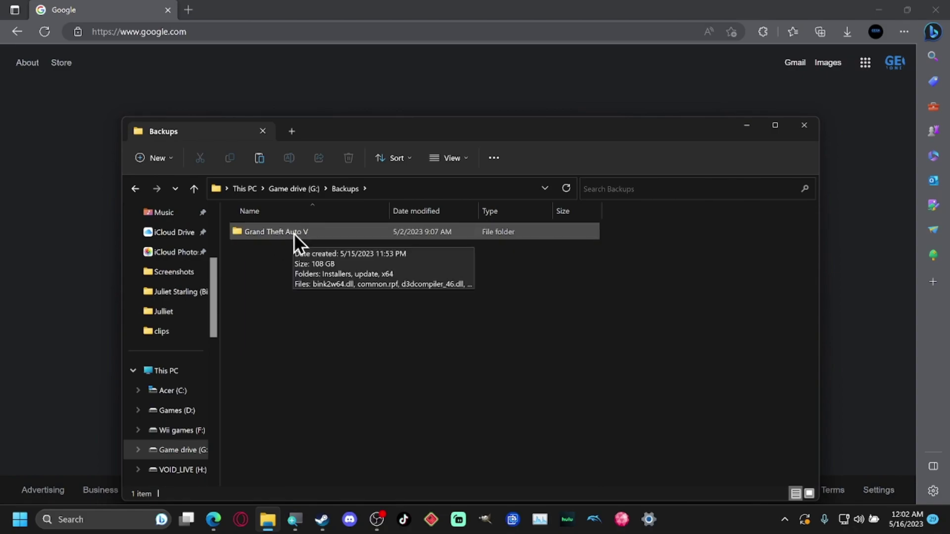
{"action": "left_click", "coordinate": [139, 193]}
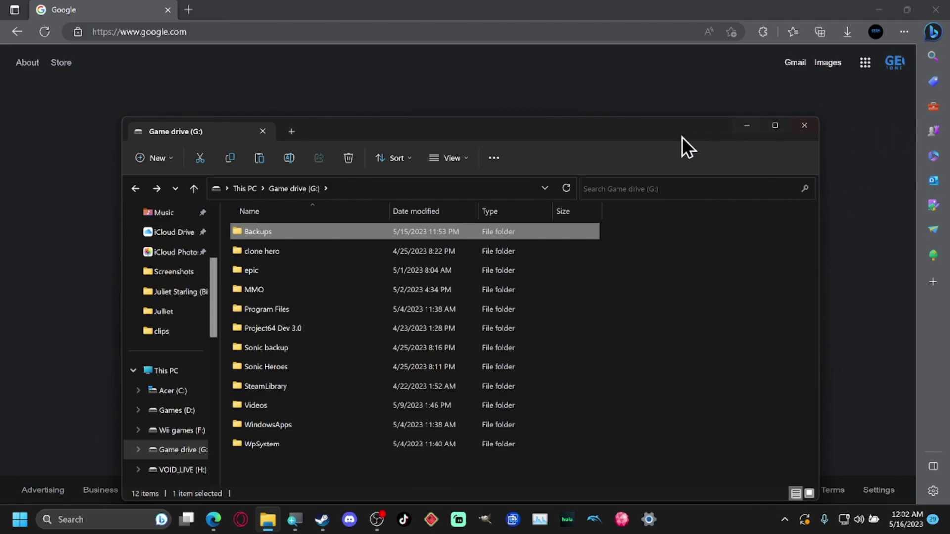
{"action": "left_click", "coordinate": [813, 129]}
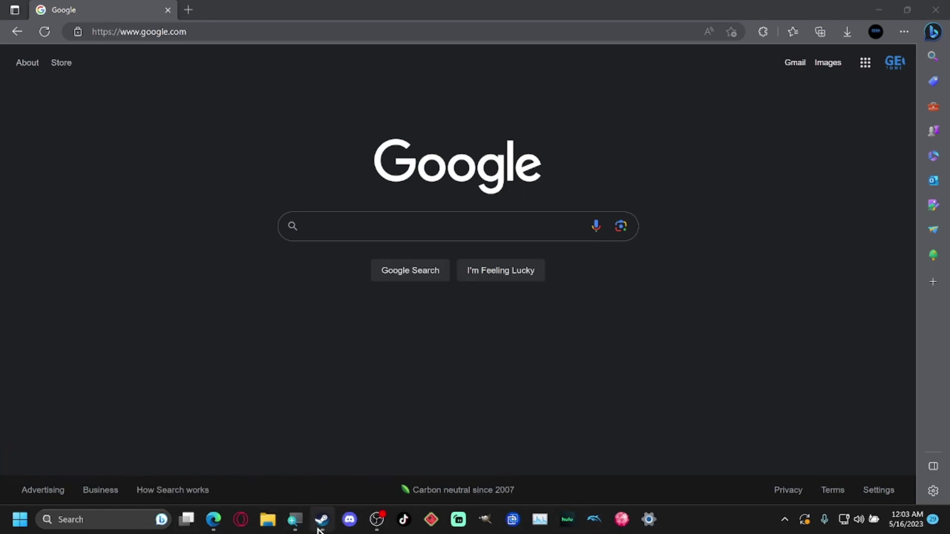
- Switch to Steam and show the Installed Files properties of Grand Theft Auto V
{"action": "mouse_move", "coordinate": [333, 530]}
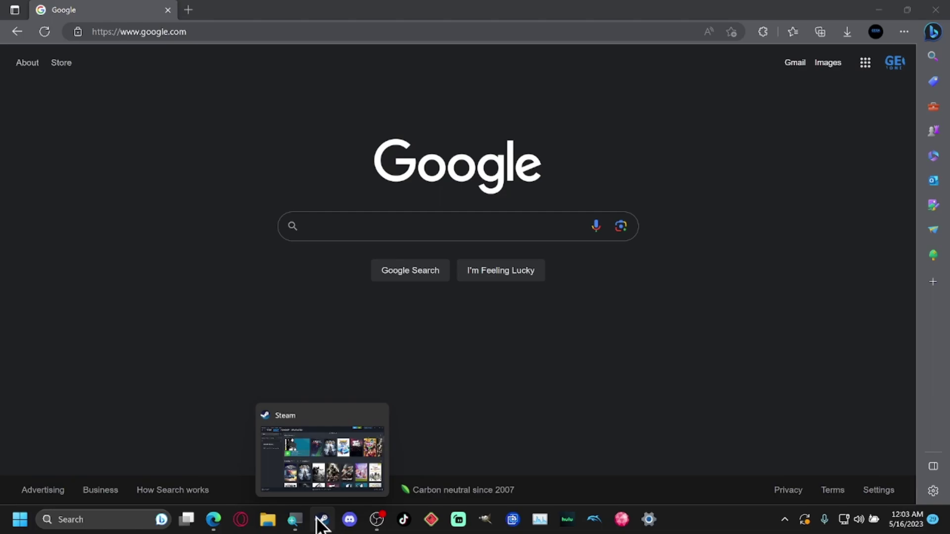
{"action": "left_click", "coordinate": [321, 522]}
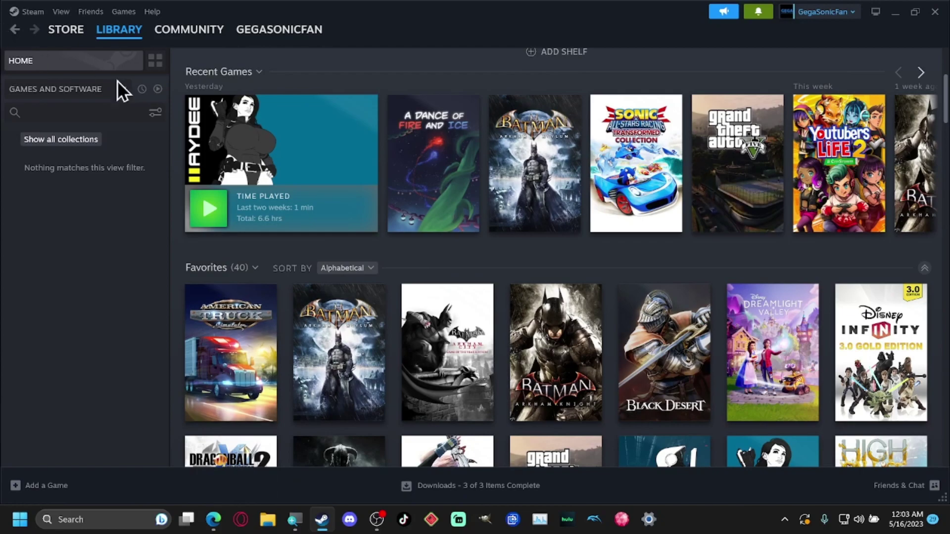
{"action": "scroll", "coordinate": [488, 214], "scroll_direction": "up", "scroll_amount": 1}
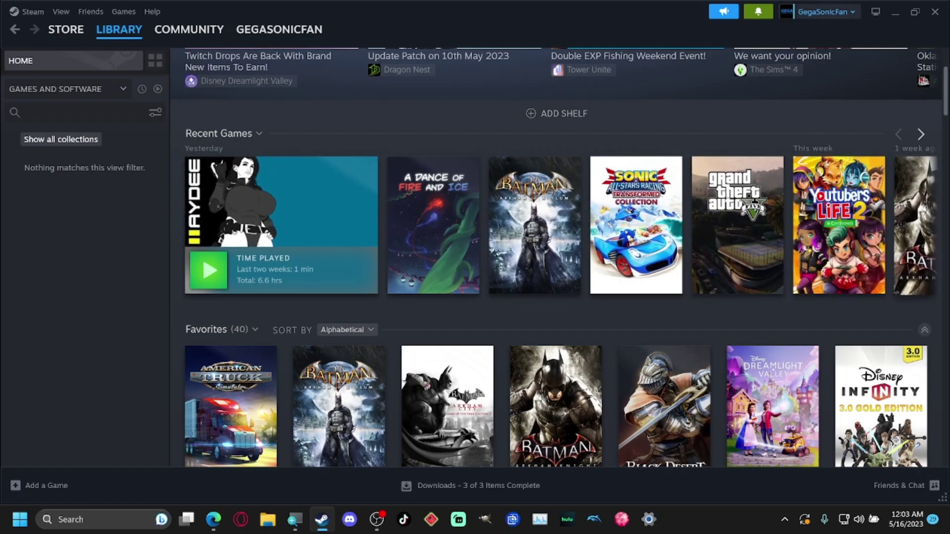
{"action": "right_click", "coordinate": [733, 216]}
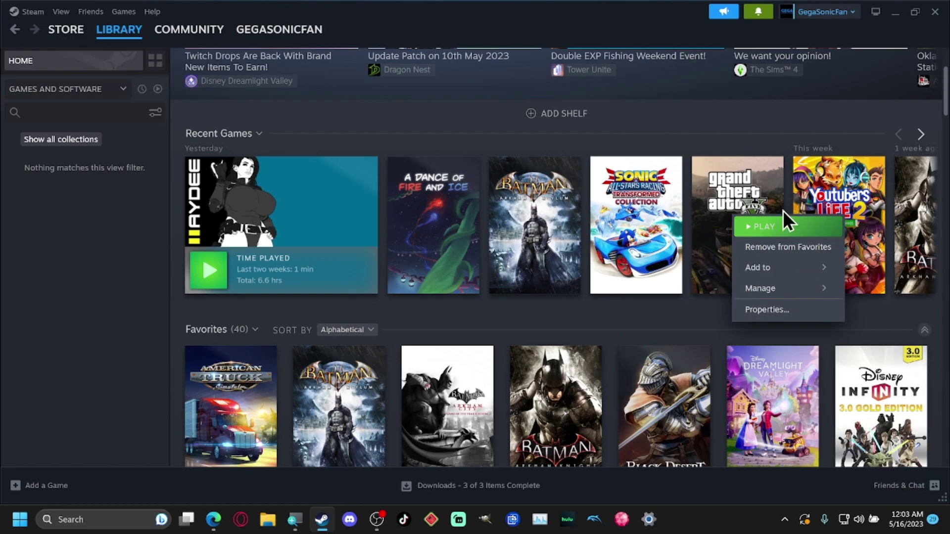
{"action": "left_click", "coordinate": [788, 312]}
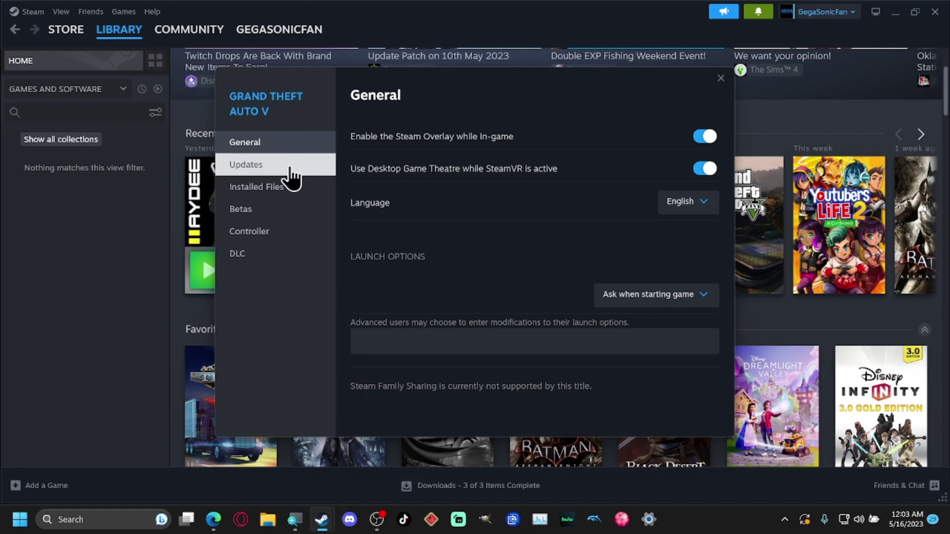
{"action": "left_click", "coordinate": [266, 193]}
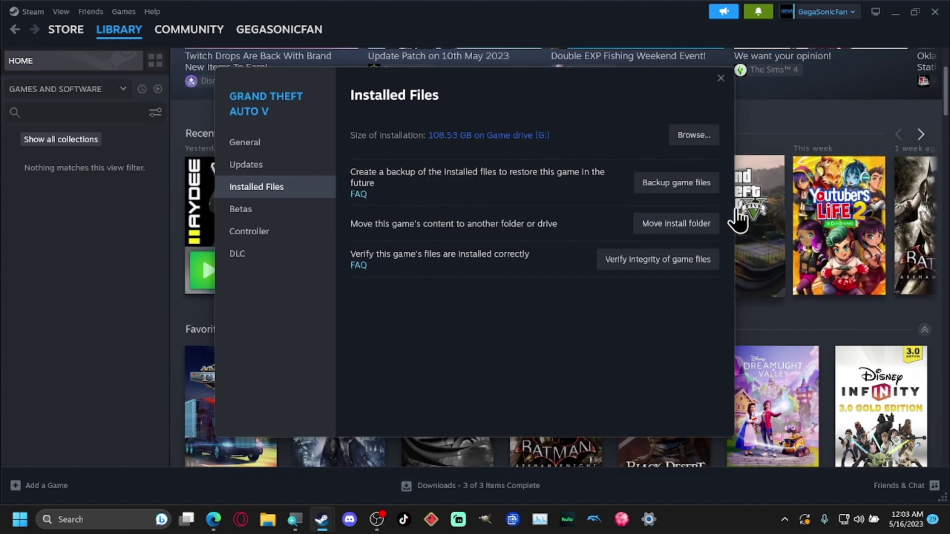
- View the Backup Game Files dialog for Grand Theft Auto V, then cancel it and close the game's properties
{"action": "left_click", "coordinate": [677, 184]}
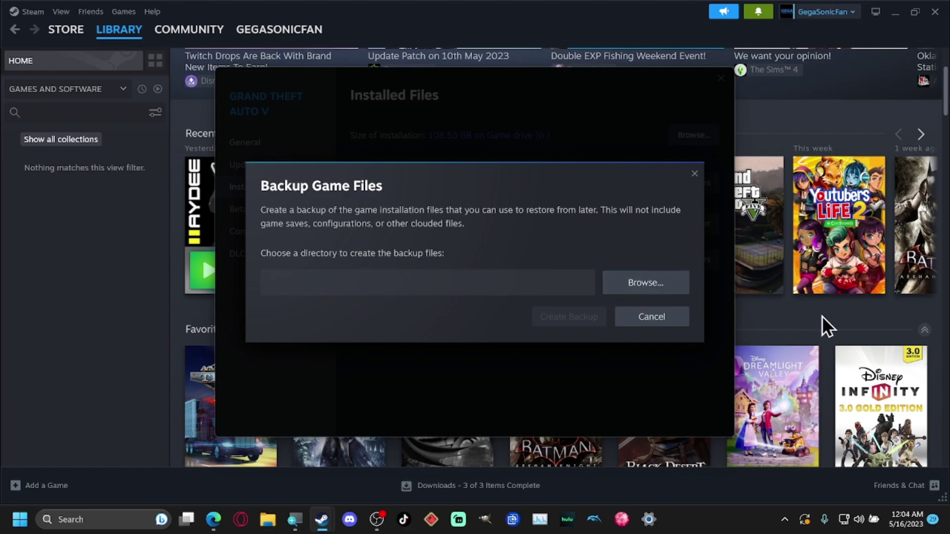
{"action": "left_click", "coordinate": [651, 319]}
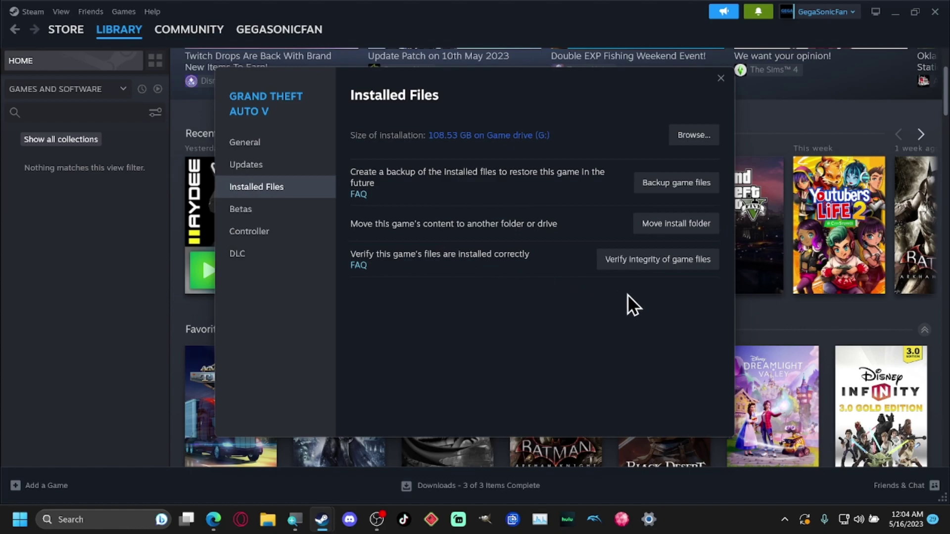
{"action": "left_click", "coordinate": [723, 81]}
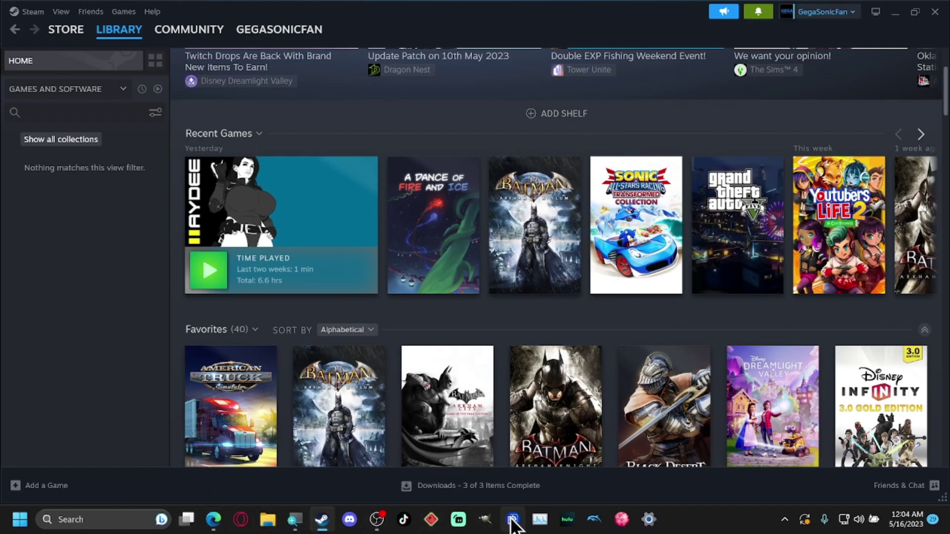
- Return to the Edge browser and search Google for "openiv"
{"action": "left_click", "coordinate": [321, 525]}
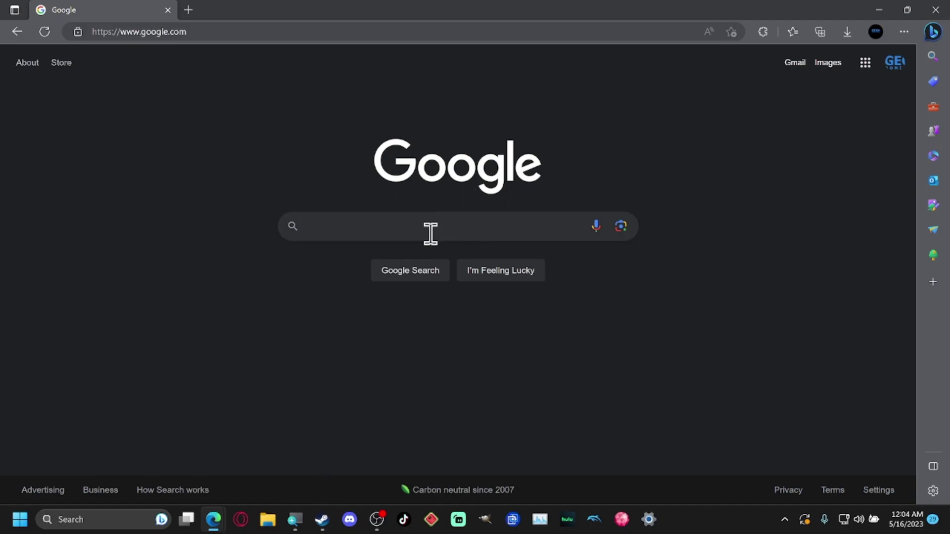
{"action": "left_click", "coordinate": [343, 229]}
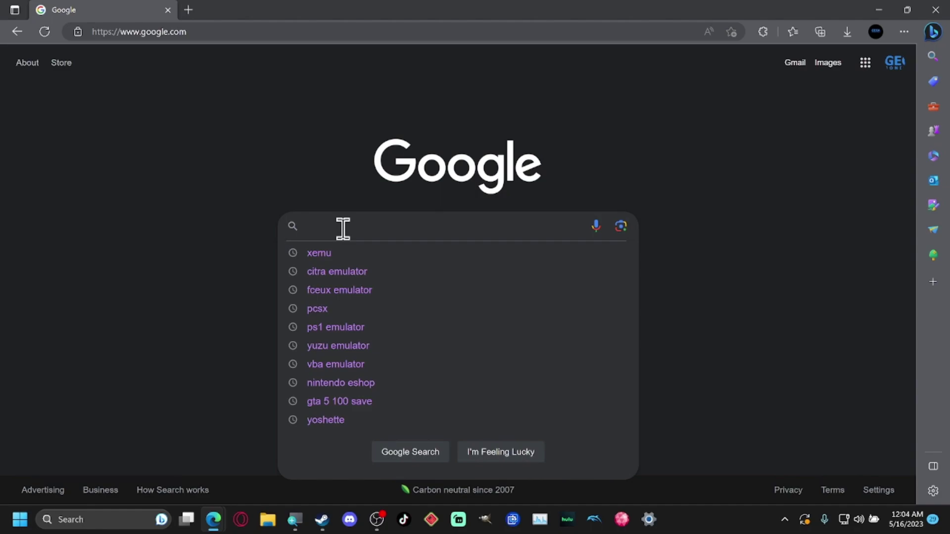
{"action": "type", "text": "op"}
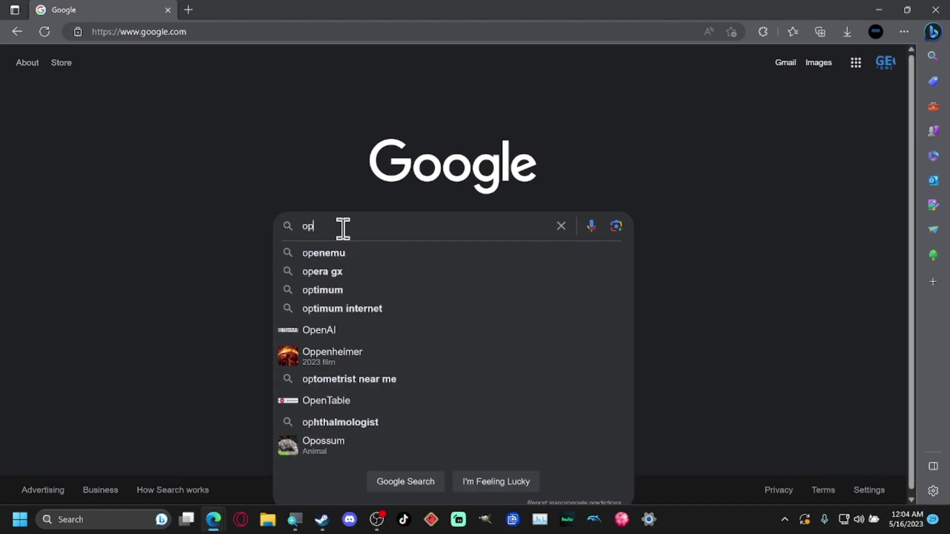
{"action": "type", "text": "en"}
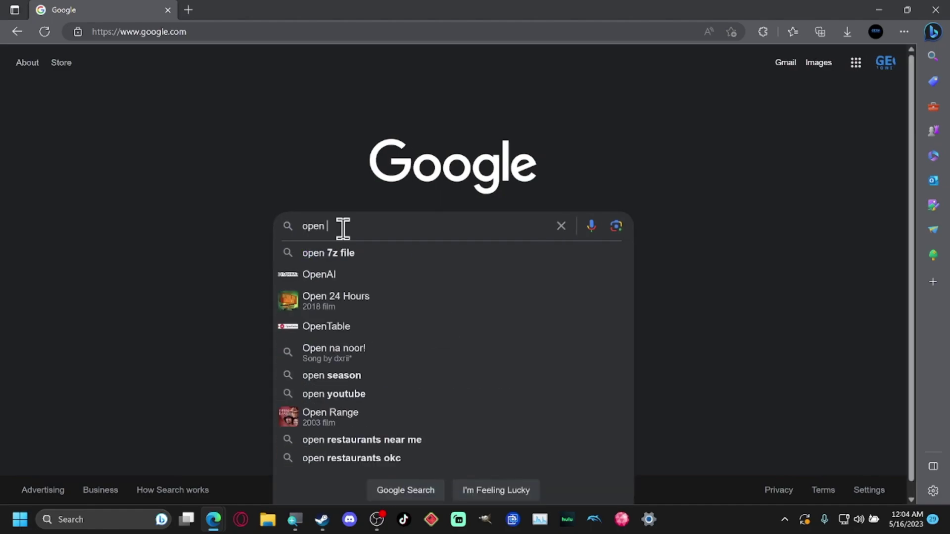
{"action": "key", "text": "BackSpace"}
{"action": "type", "text": "iv"}
{"action": "key", "text": "Return"}
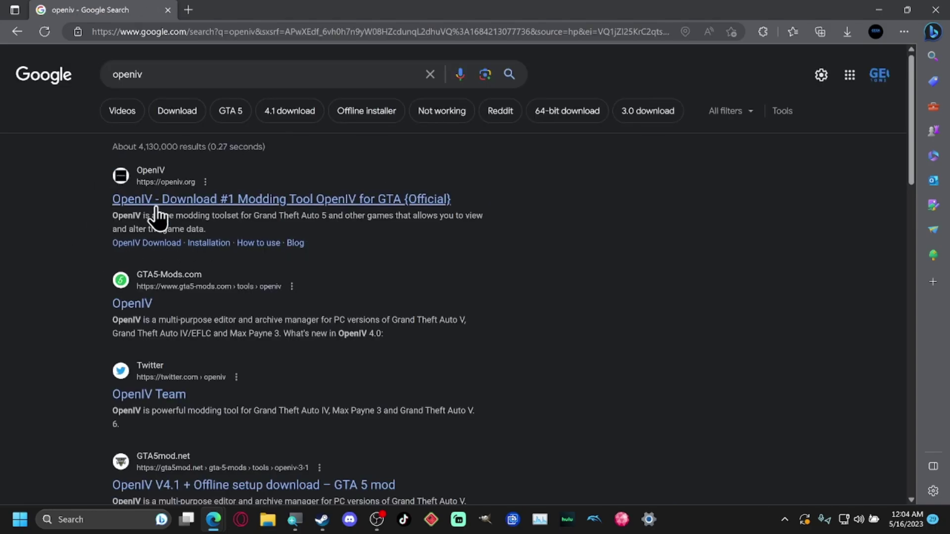
- Look at the openiv.org site, return to the results, and view the OpenIV 4.0 page on GTA5-Mods.com
{"action": "left_click", "coordinate": [175, 200]}
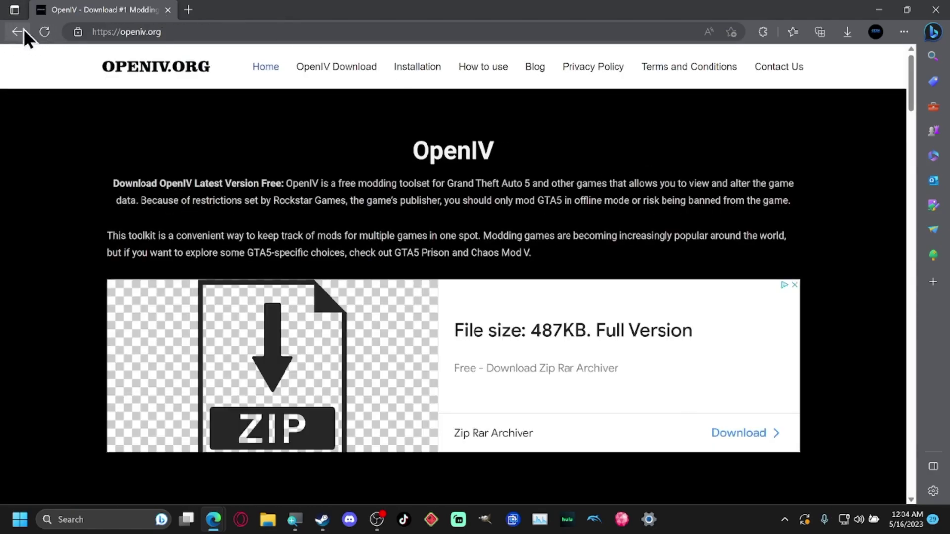
{"action": "left_click", "coordinate": [17, 31]}
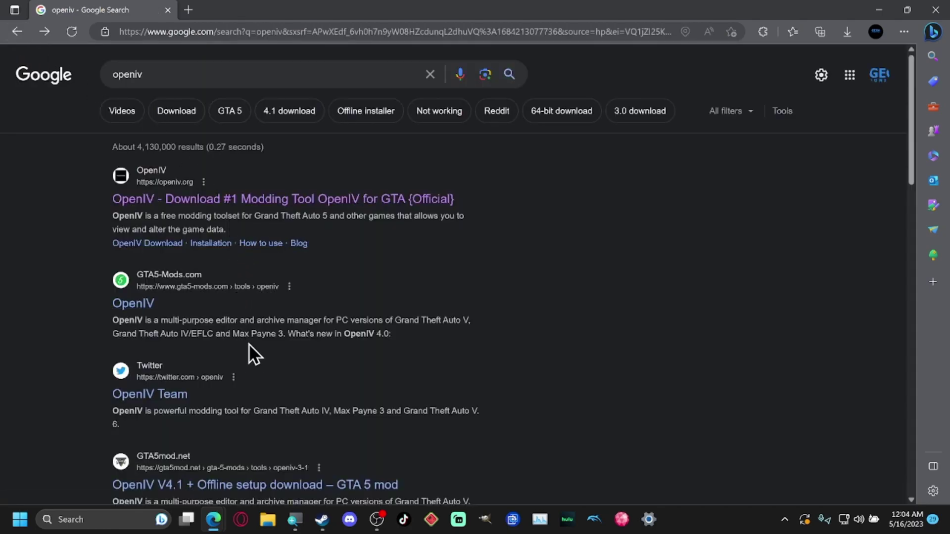
{"action": "left_click", "coordinate": [142, 304]}
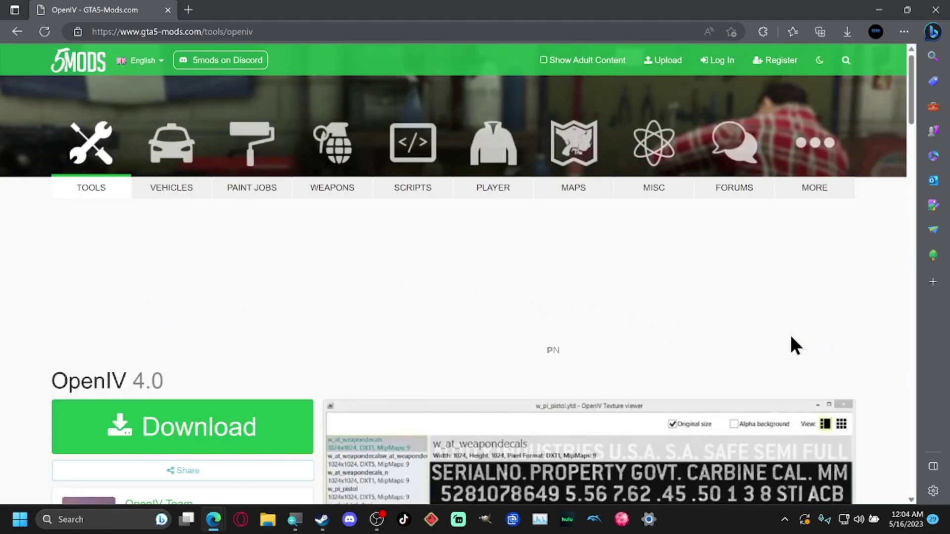
{"action": "scroll", "coordinate": [15, 277], "scroll_direction": "down", "scroll_amount": 5}
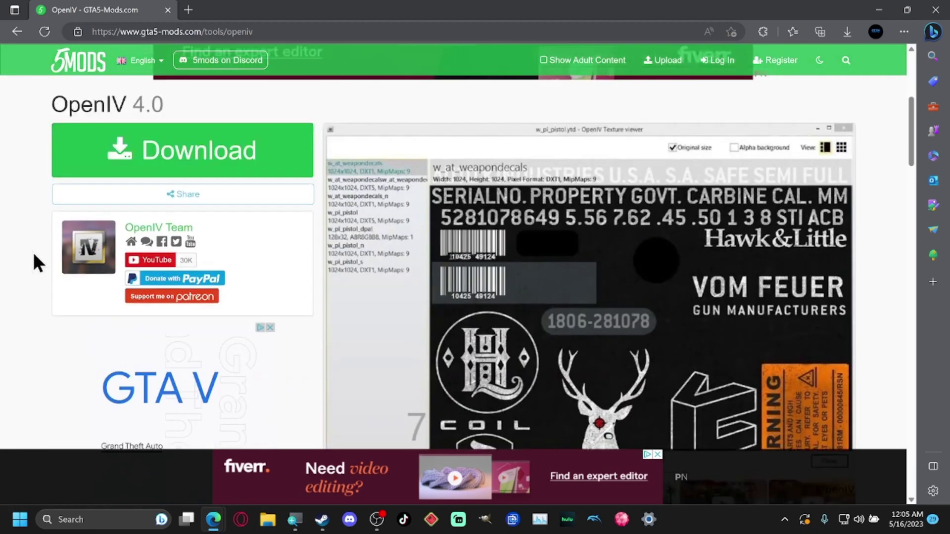
{"action": "scroll", "coordinate": [34, 251], "scroll_direction": "up", "scroll_amount": 4}
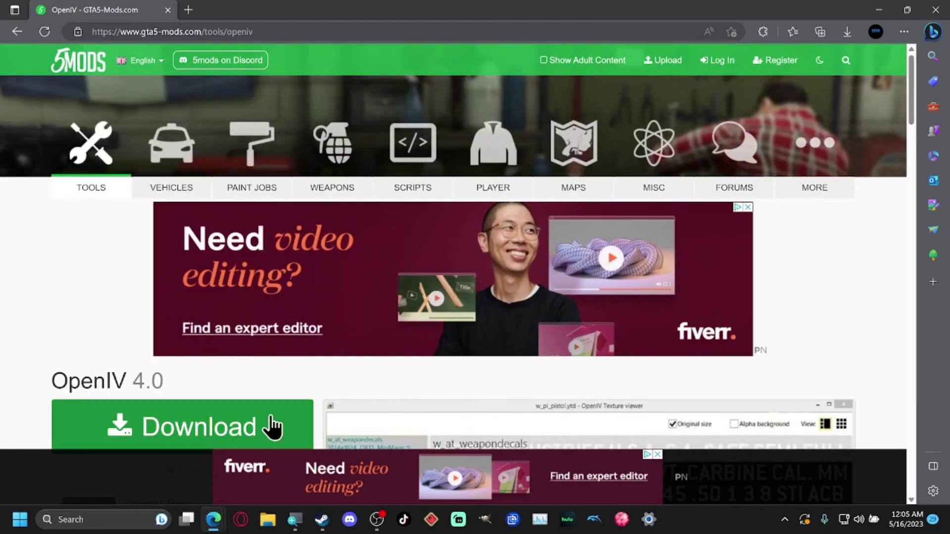
- Try the OpenIV 4.0 download twice, reloading openiv.com on the first attempt and closing its tab each time
{"action": "scroll", "coordinate": [236, 365], "scroll_direction": "down", "scroll_amount": 1}
{"action": "left_click", "coordinate": [223, 355]}
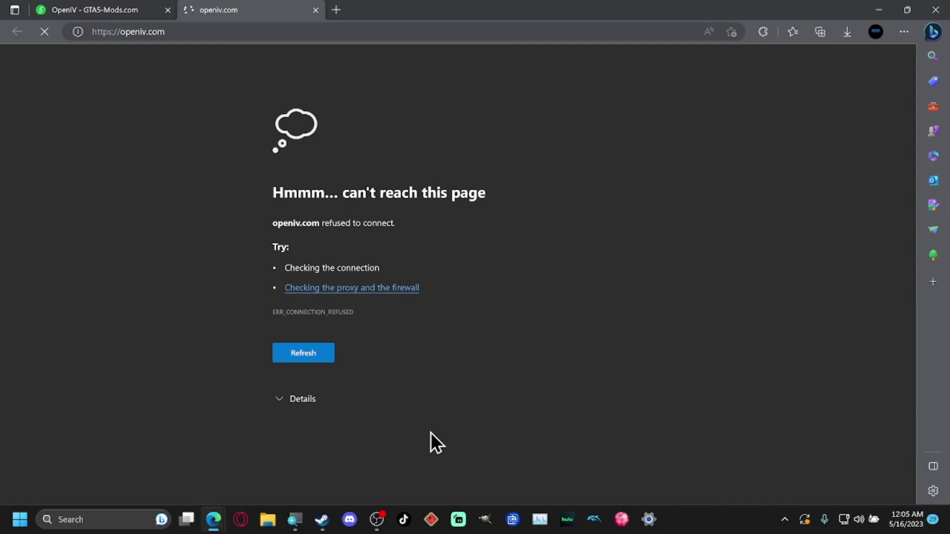
{"action": "left_click", "coordinate": [312, 360]}
{"action": "key", "text": "F5"}
{"action": "left_click", "coordinate": [316, 354]}
{"action": "left_click", "coordinate": [315, 11]}
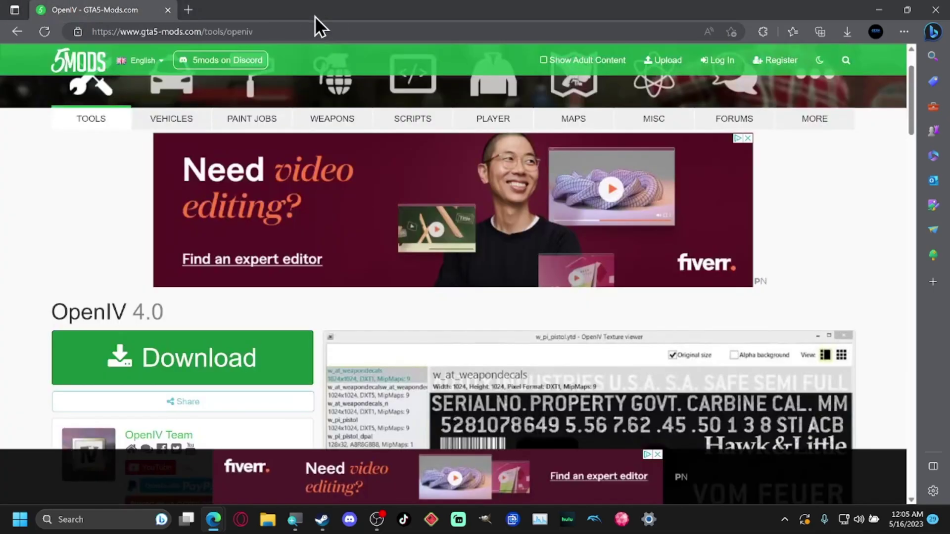
{"action": "left_click", "coordinate": [184, 353]}
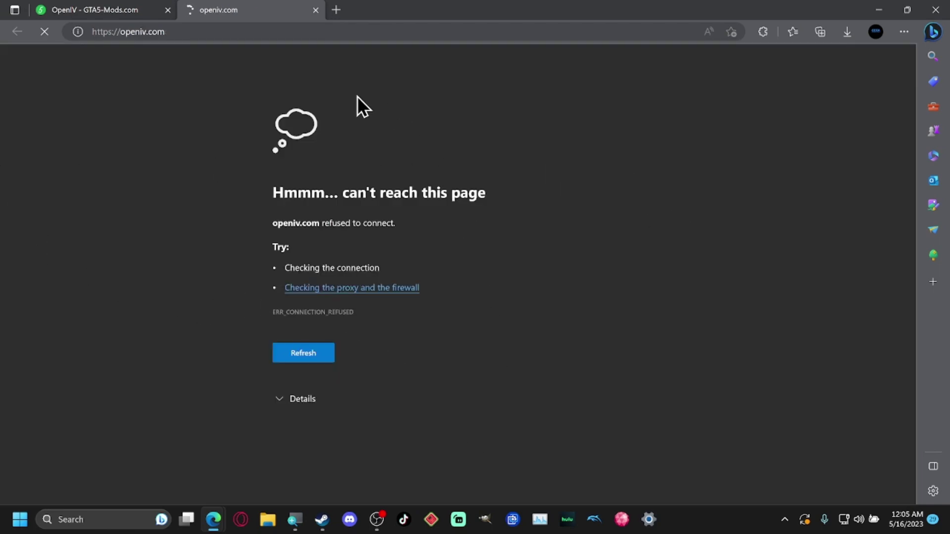
{"action": "left_click", "coordinate": [316, 10]}
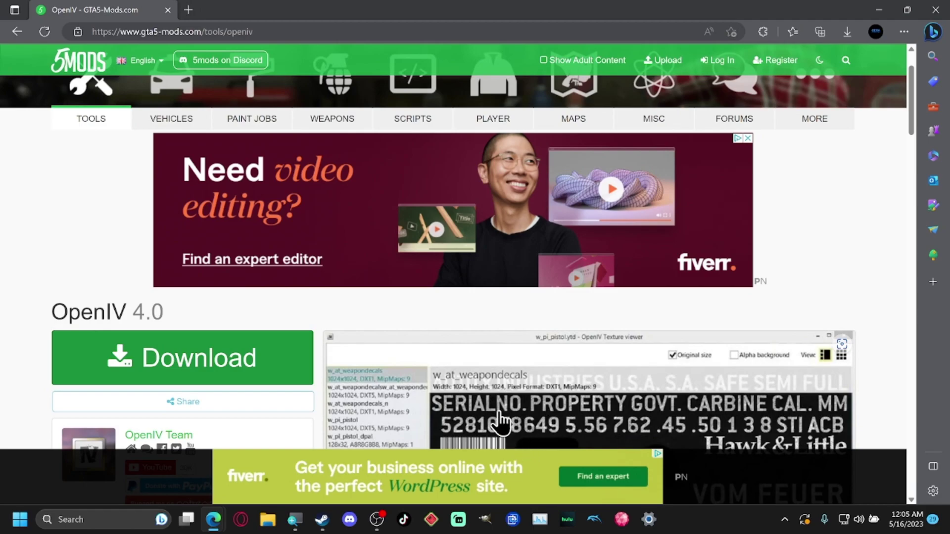
- Return to the search results and open the OpenIV Team Twitter page to read its pinned and recent tweets
{"action": "left_click", "coordinate": [22, 34]}
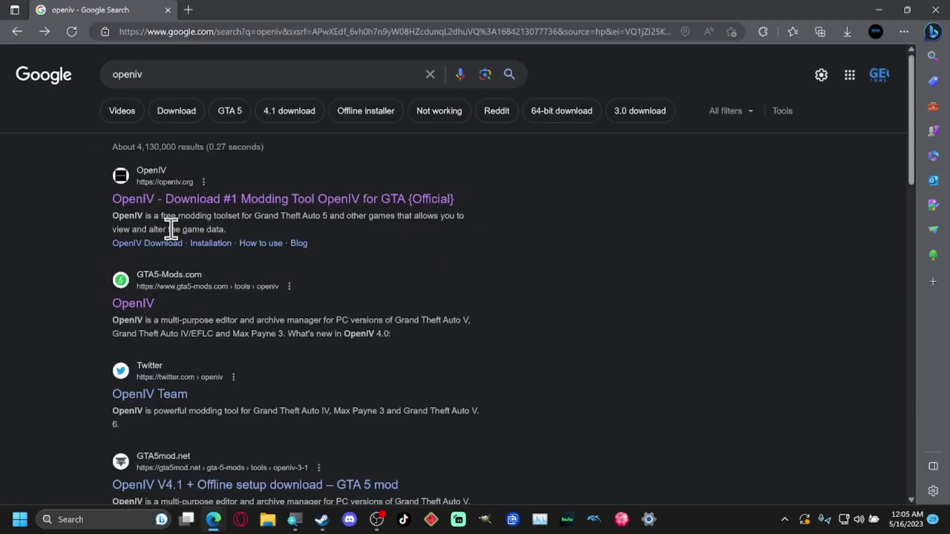
{"action": "scroll", "coordinate": [224, 227], "scroll_direction": "down", "scroll_amount": 4}
{"action": "scroll", "coordinate": [225, 222], "scroll_direction": "up", "scroll_amount": 1}
{"action": "scroll", "coordinate": [225, 220], "scroll_direction": "down", "scroll_amount": 1}
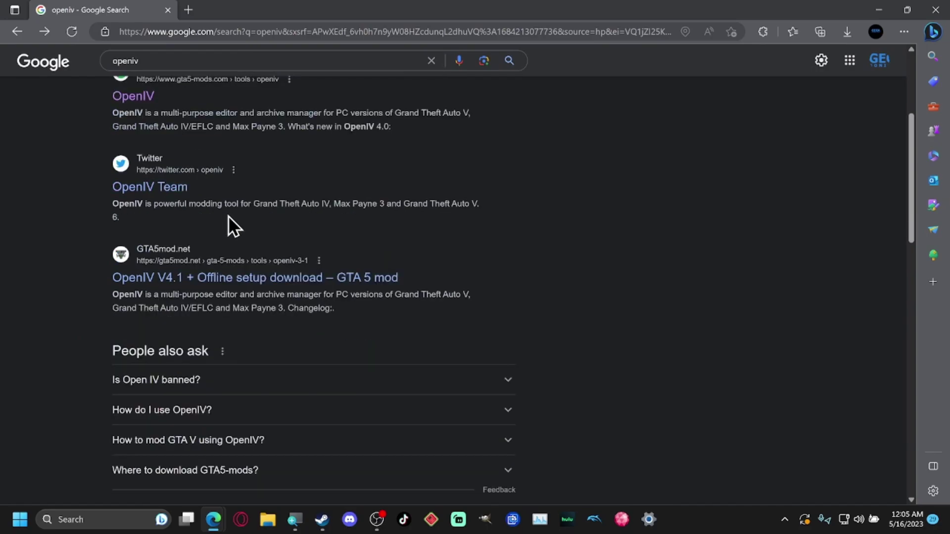
{"action": "left_click", "coordinate": [161, 188]}
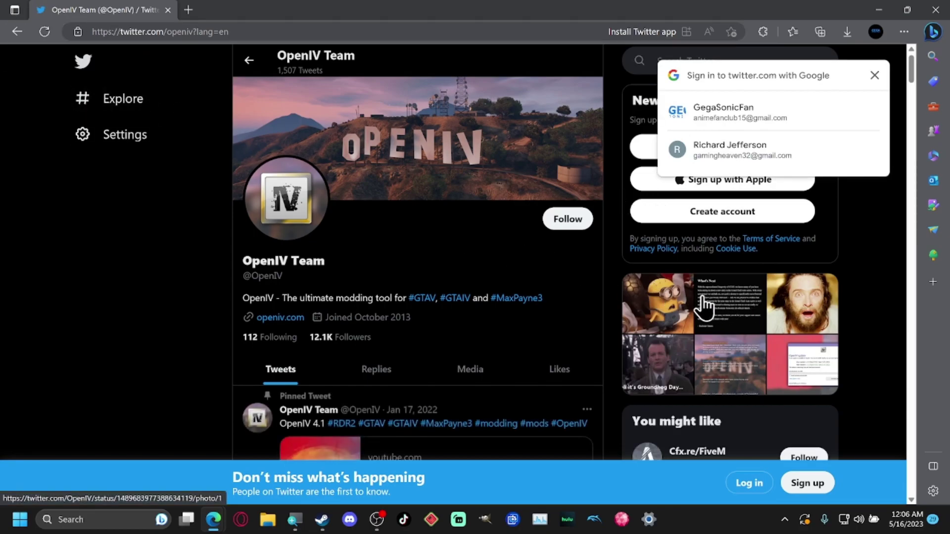
{"action": "scroll", "coordinate": [289, 187], "scroll_direction": "down", "scroll_amount": 1}
{"action": "scroll", "coordinate": [539, 262], "scroll_direction": "down", "scroll_amount": 1}
{"action": "scroll", "coordinate": [534, 267], "scroll_direction": "down", "scroll_amount": 1}
{"action": "scroll", "coordinate": [535, 267], "scroll_direction": "up", "scroll_amount": 1}
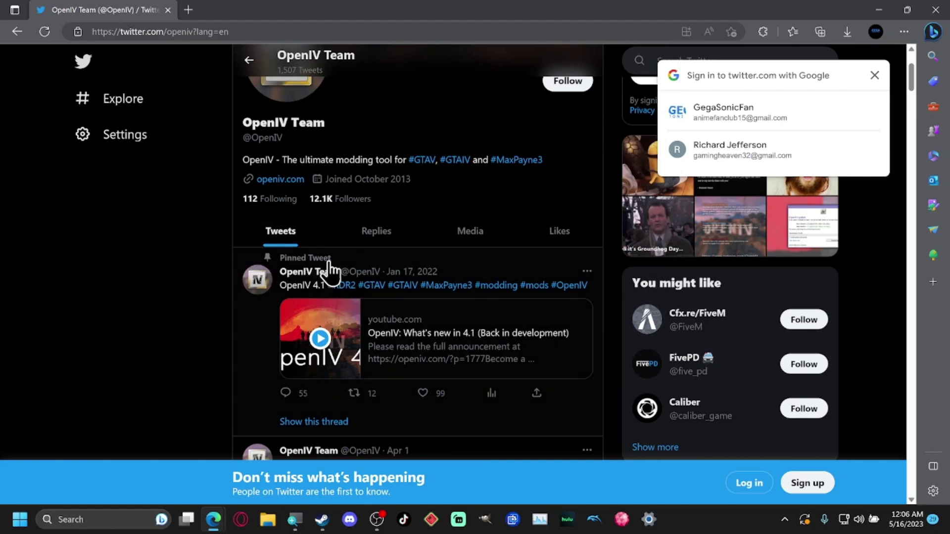
{"action": "scroll", "coordinate": [496, 296], "scroll_direction": "down", "scroll_amount": 1}
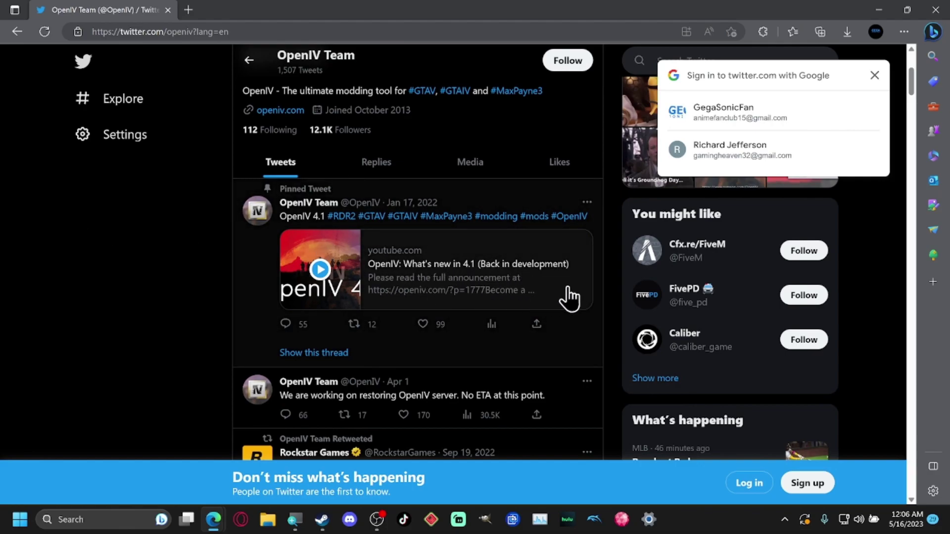
- Play the pinned "OpenIV: What's new in 4.1" video in the tweet, mute it and pause it
{"action": "left_click", "coordinate": [475, 257]}
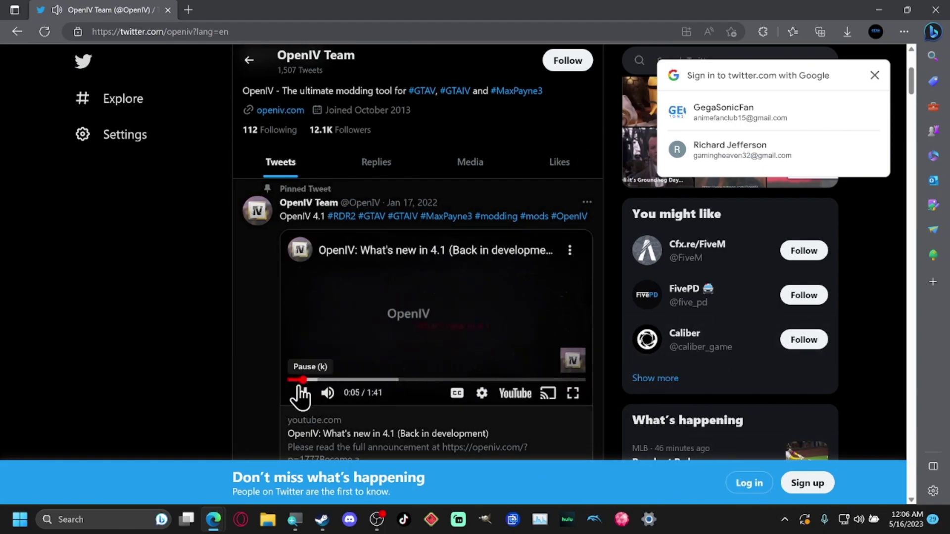
{"action": "left_click", "coordinate": [328, 393]}
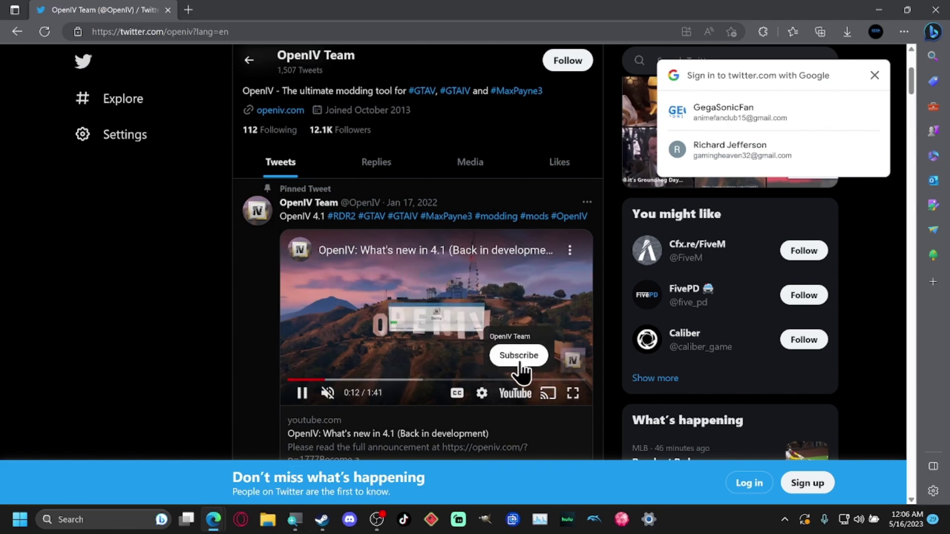
{"action": "left_click", "coordinate": [445, 362]}
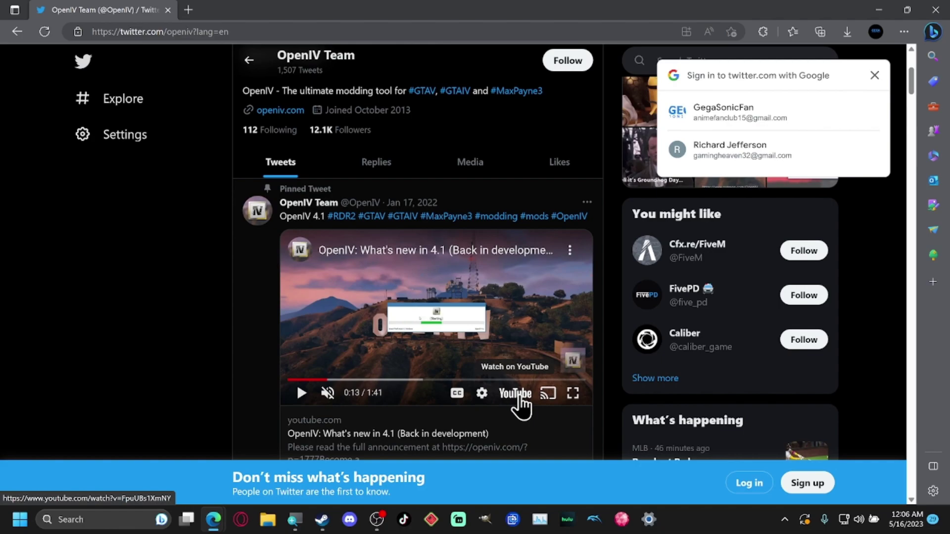
{"action": "scroll", "coordinate": [200, 382], "scroll_direction": "down", "scroll_amount": 1}
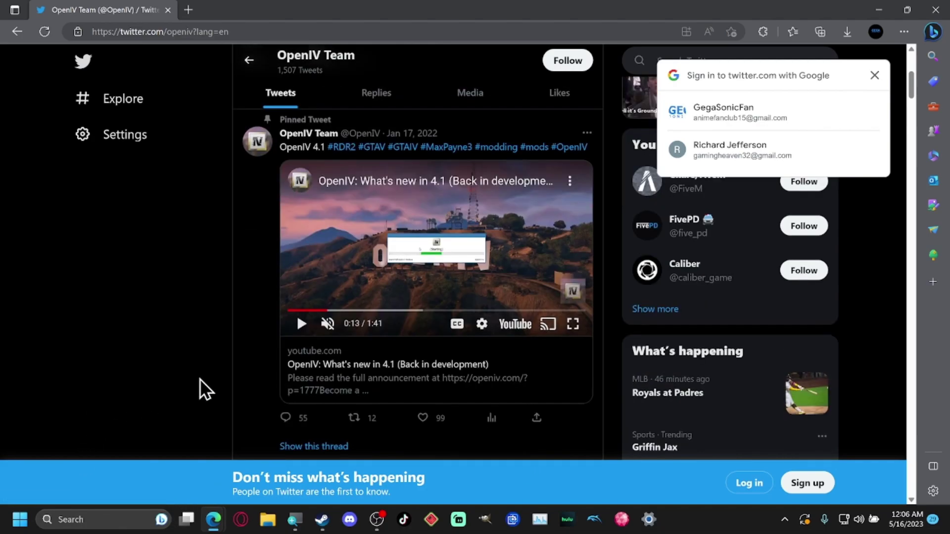
{"action": "scroll", "coordinate": [277, 381], "scroll_direction": "down", "scroll_amount": 1}
{"action": "scroll", "coordinate": [445, 372], "scroll_direction": "up", "scroll_amount": 1}
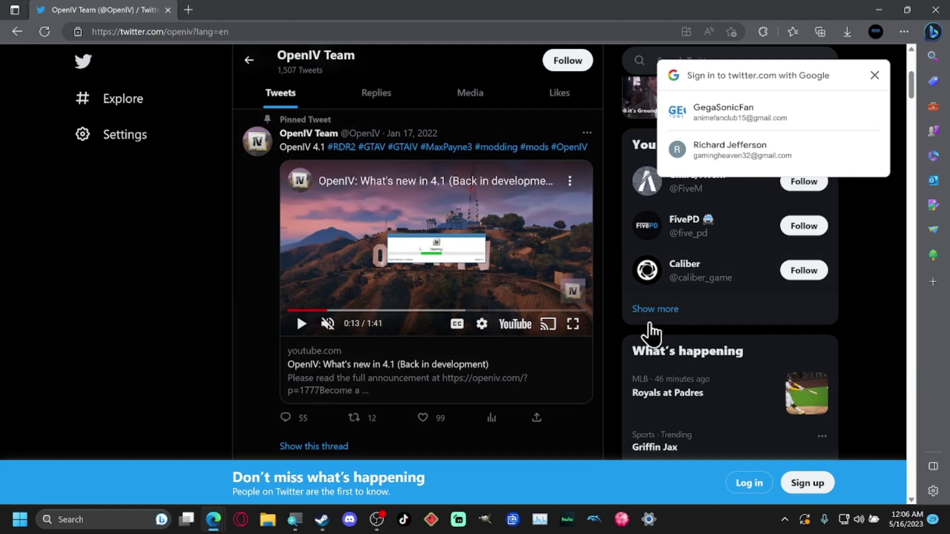
- Open the pinned OpenIV 4.1 video on YouTube and expand its description to read the links
{"action": "left_click", "coordinate": [519, 326]}
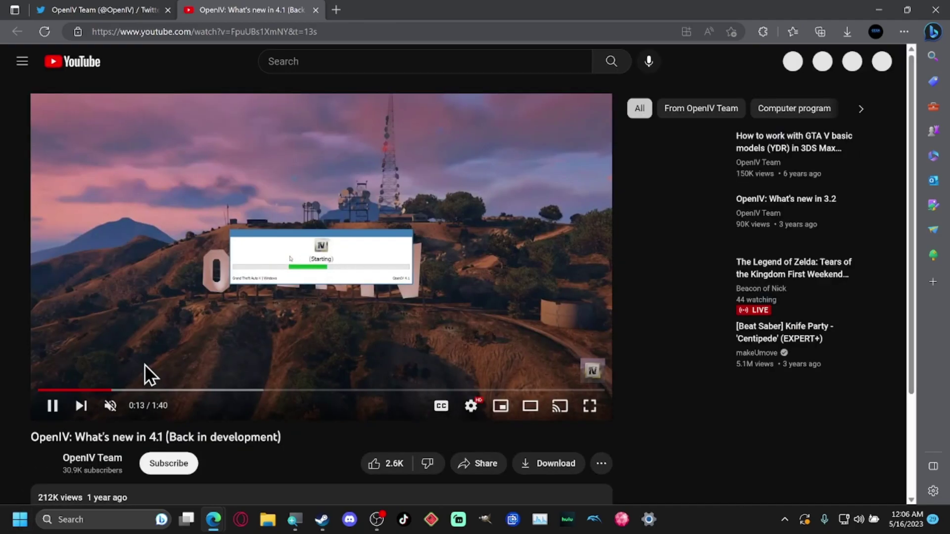
{"action": "scroll", "coordinate": [214, 396], "scroll_direction": "down", "scroll_amount": 1}
{"action": "scroll", "coordinate": [114, 364], "scroll_direction": "up", "scroll_amount": 1}
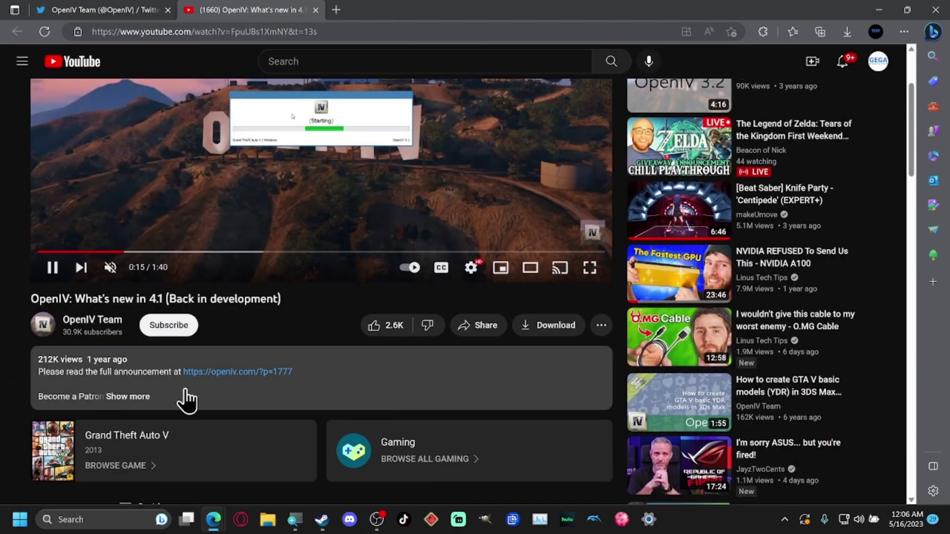
{"action": "left_click", "coordinate": [132, 399]}
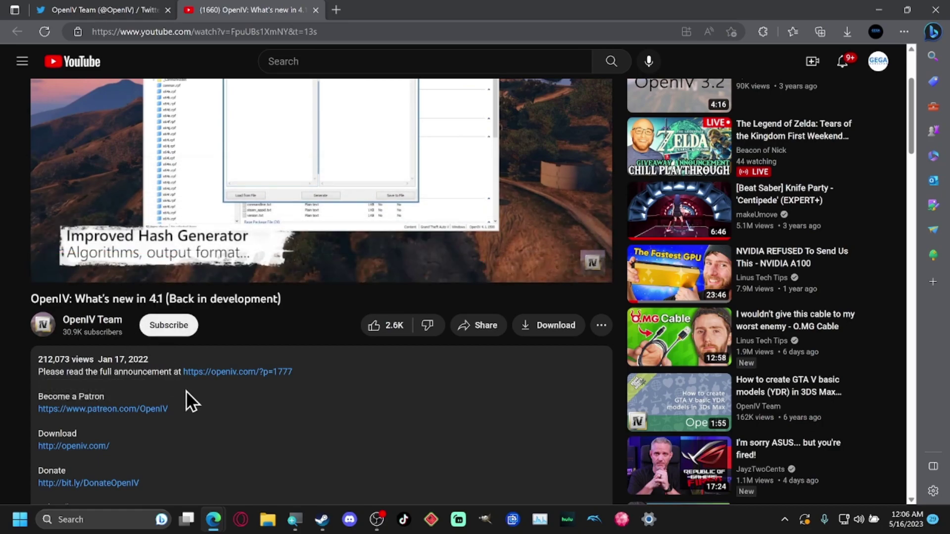
{"action": "scroll", "coordinate": [177, 394], "scroll_direction": "down", "scroll_amount": 2}
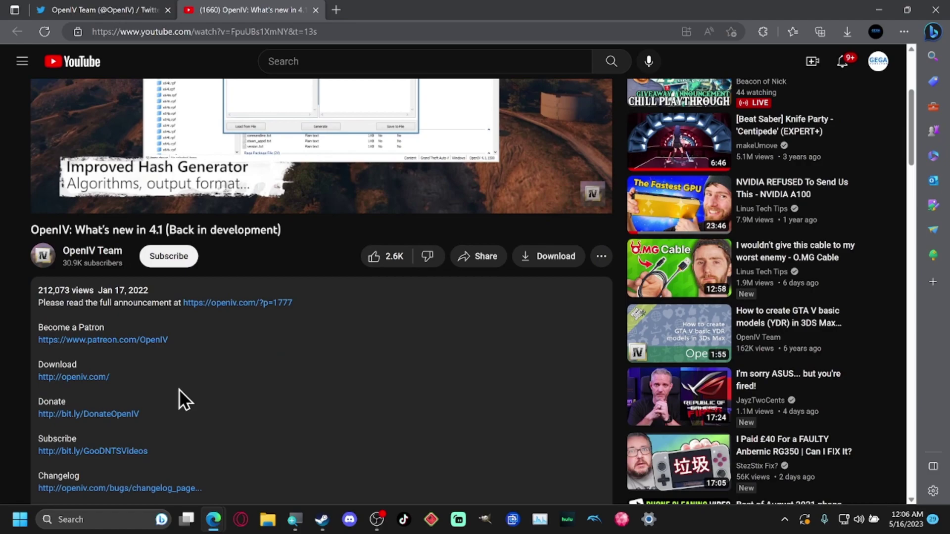
- Try the openiv.com download link from the description, refresh the page twice, and close both its tab and the YouTube tab
{"action": "left_click", "coordinate": [85, 378]}
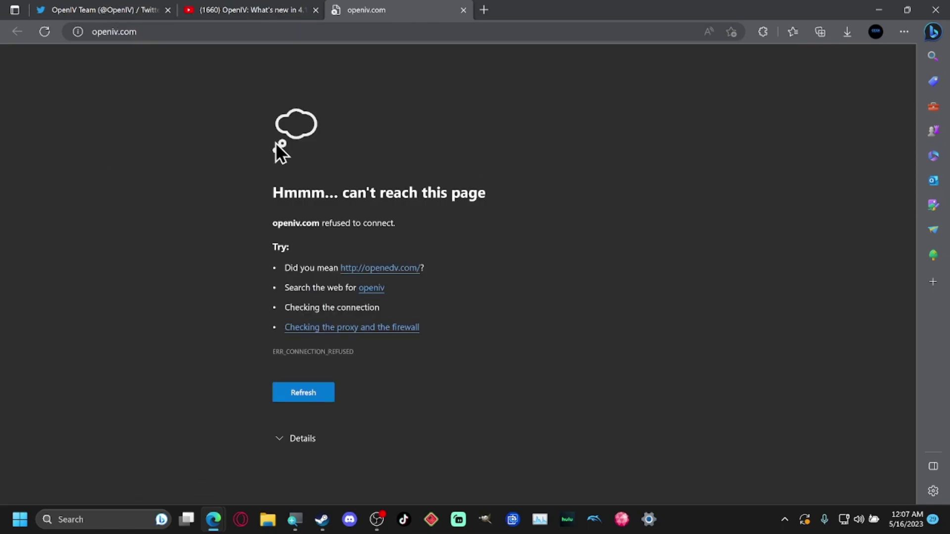
{"action": "left_click", "coordinate": [303, 393]}
{"action": "left_click", "coordinate": [303, 392]}
{"action": "left_click", "coordinate": [465, 14]}
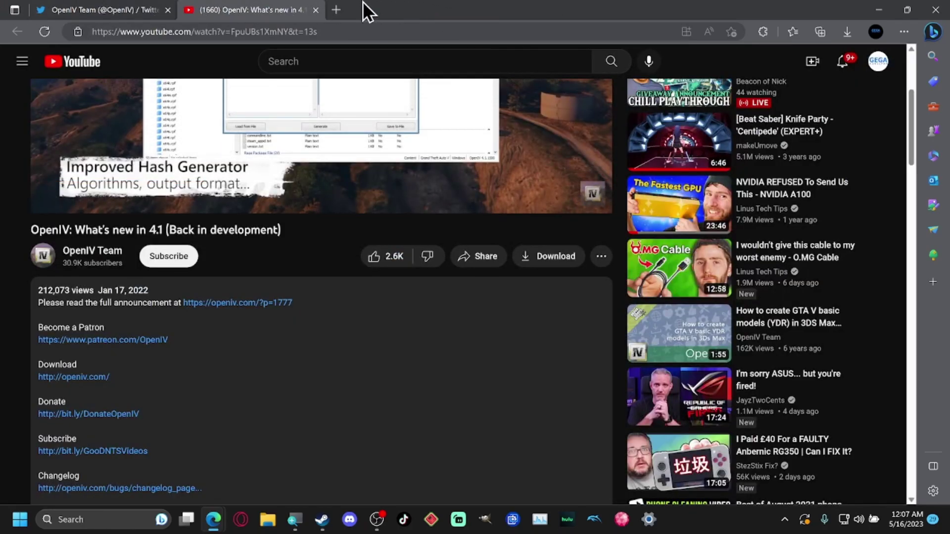
{"action": "left_click", "coordinate": [312, 10]}
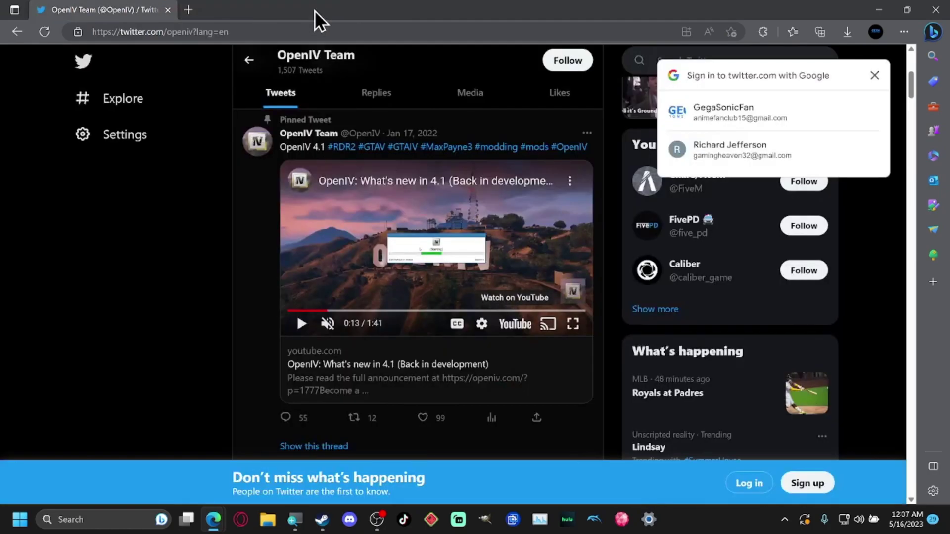
- Go back from the Twitter page to the Google home page and search for "scripthookv"
{"action": "left_click", "coordinate": [22, 32]}
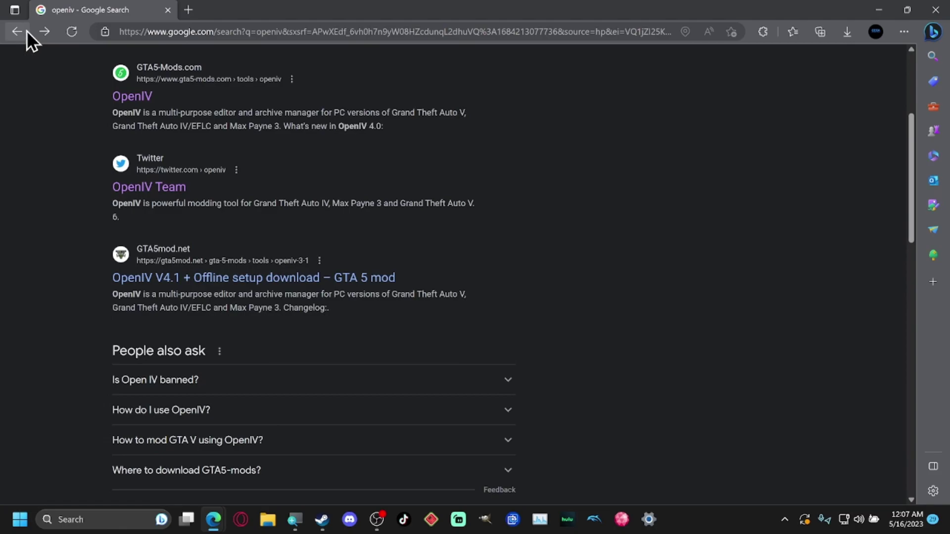
{"action": "left_click", "coordinate": [24, 32]}
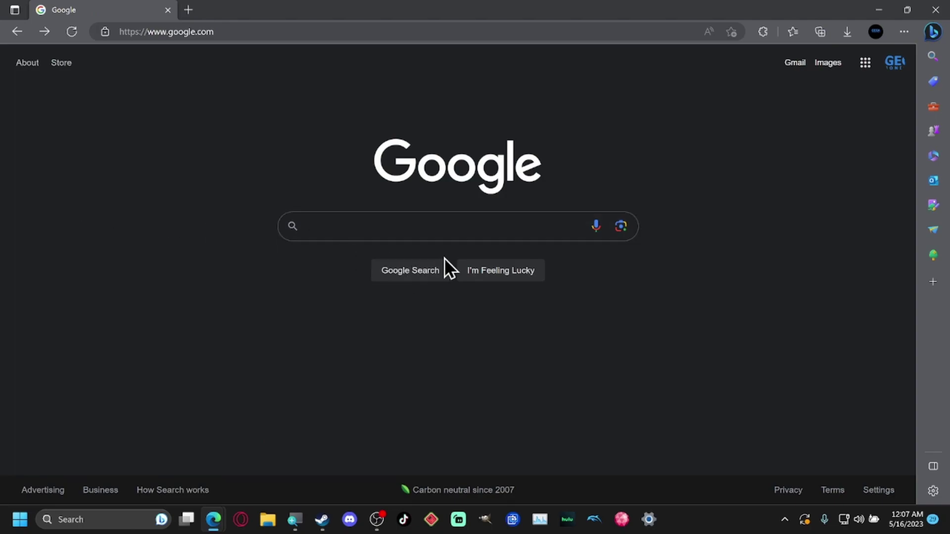
{"action": "left_click", "coordinate": [349, 227]}
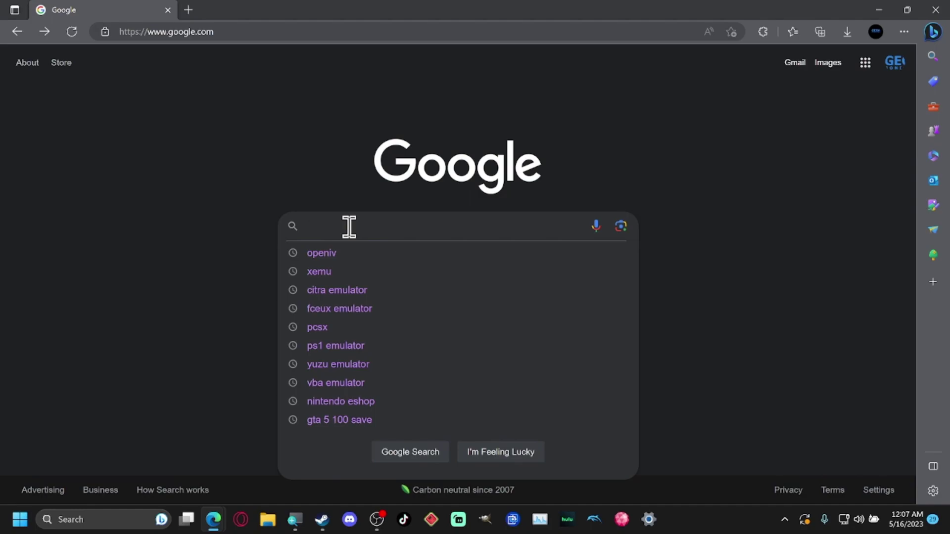
{"action": "type", "text": "sc"}
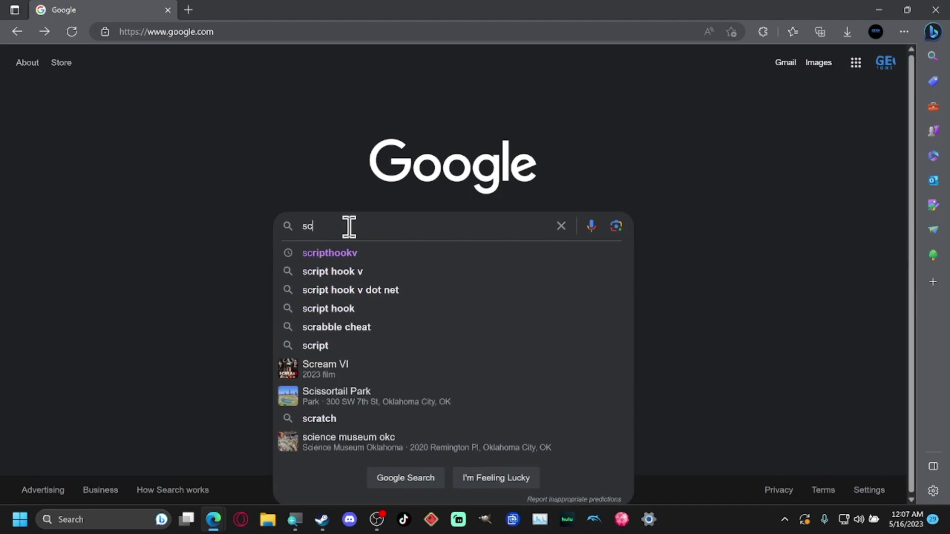
{"action": "left_click", "coordinate": [340, 256]}
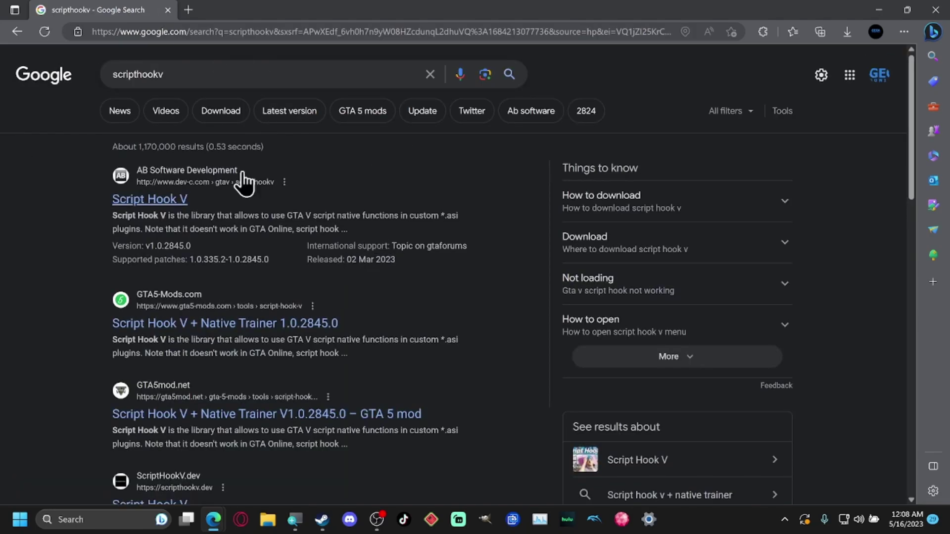
- Open the Script Hook V page by AB Software Development and review its installation notes and download table
{"action": "left_click", "coordinate": [159, 201]}
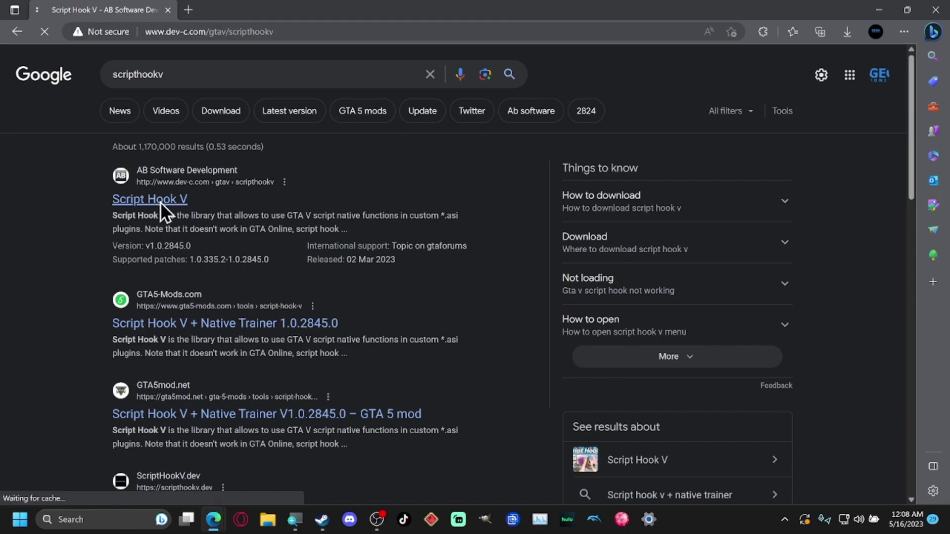
{"action": "scroll", "coordinate": [333, 286], "scroll_direction": "down", "scroll_amount": 3}
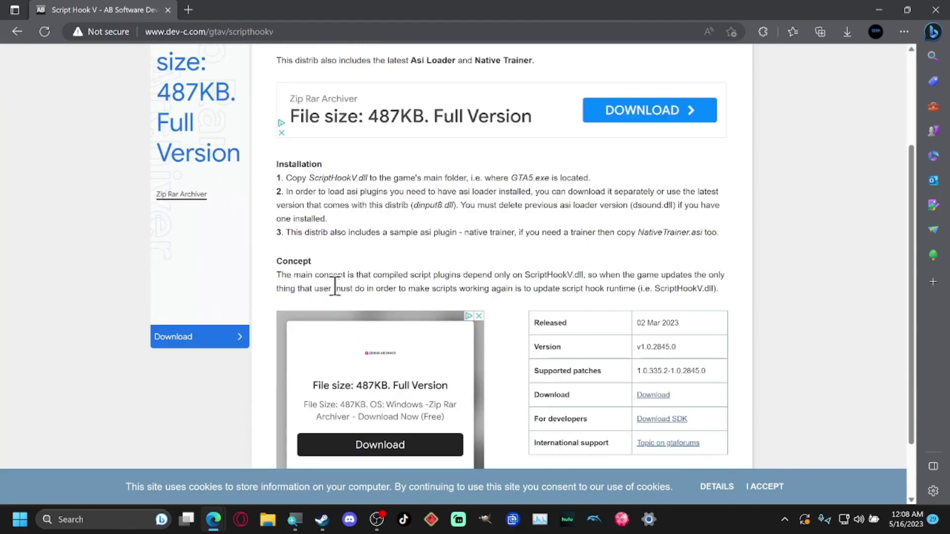
{"action": "scroll", "coordinate": [343, 297], "scroll_direction": "up", "scroll_amount": 2}
{"action": "scroll", "coordinate": [329, 280], "scroll_direction": "down", "scroll_amount": 2}
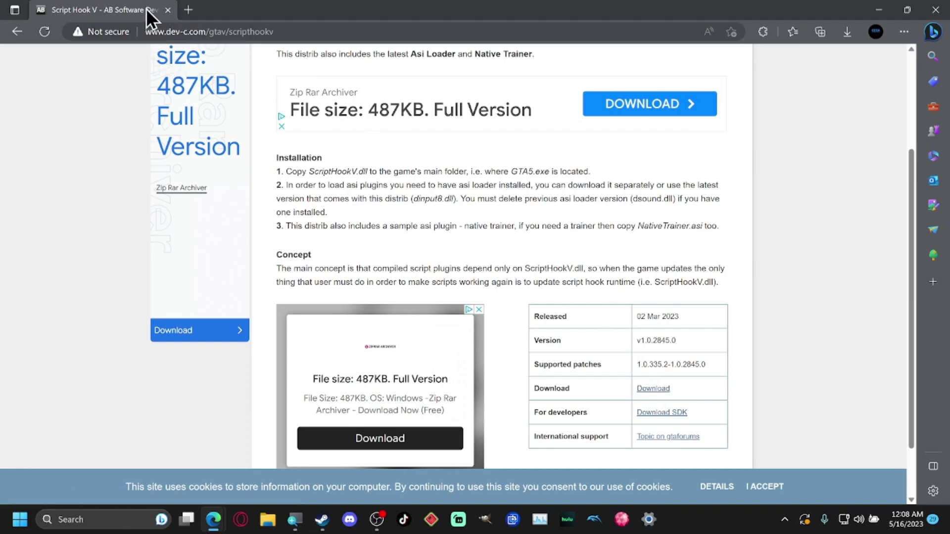
- Return to the search results and search Google for "scripthookv.net"
{"action": "left_click", "coordinate": [18, 31]}
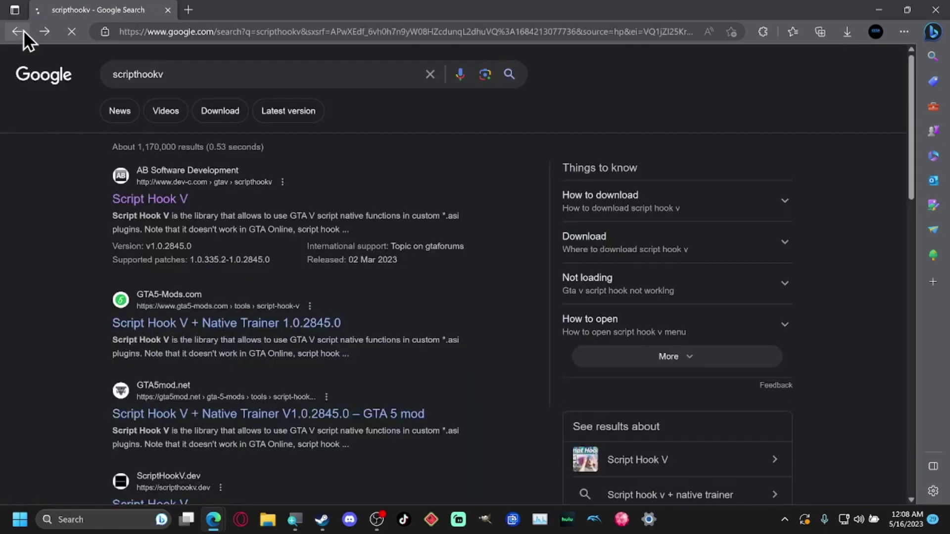
{"action": "left_click", "coordinate": [182, 79]}
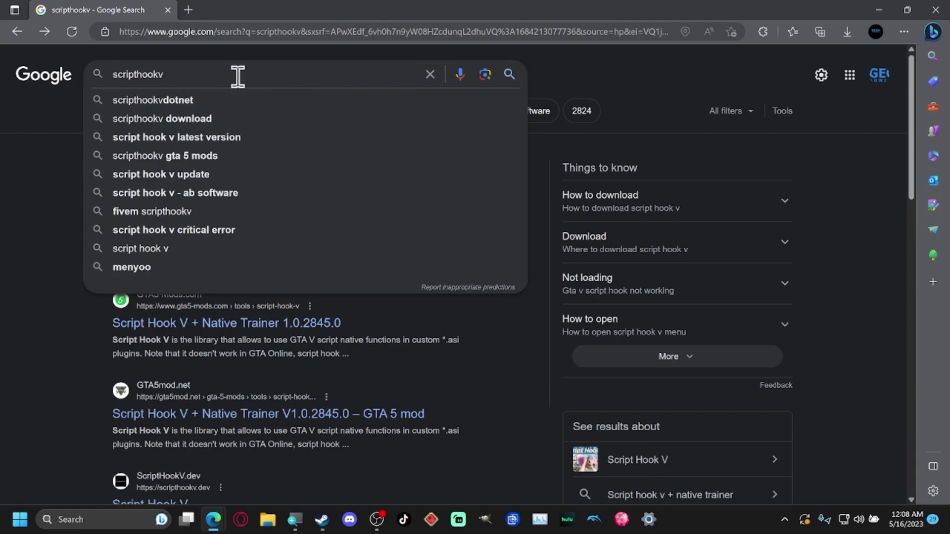
{"action": "type", "text": "."}
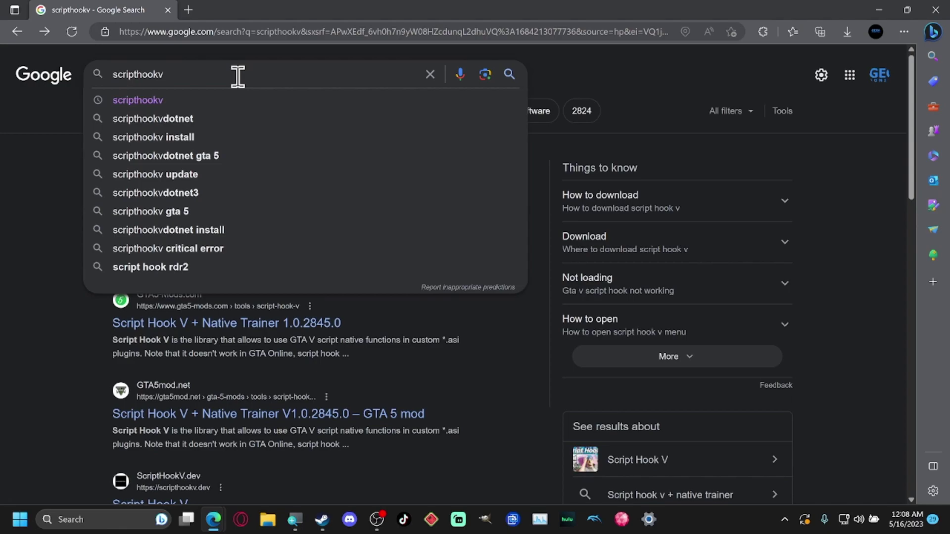
{"action": "type", "text": ".net"}
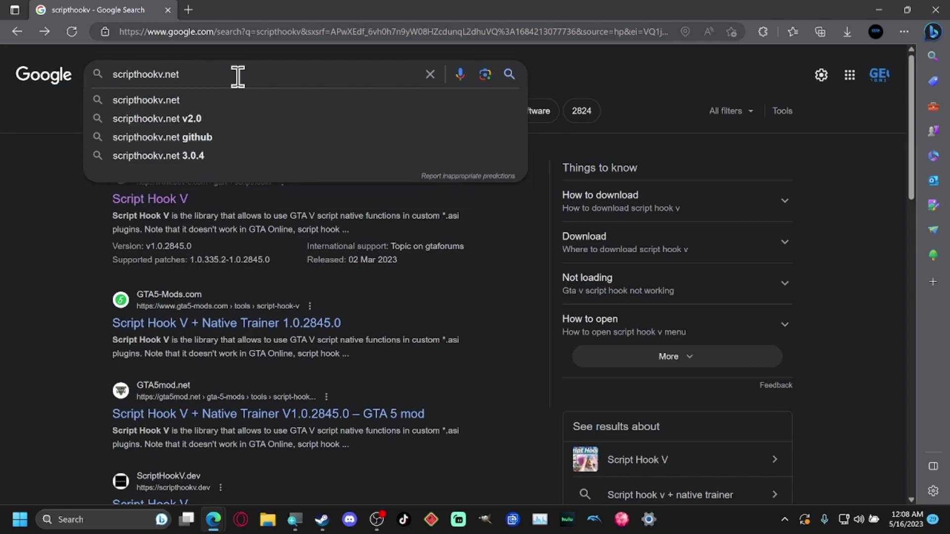
{"action": "key", "text": "Return"}
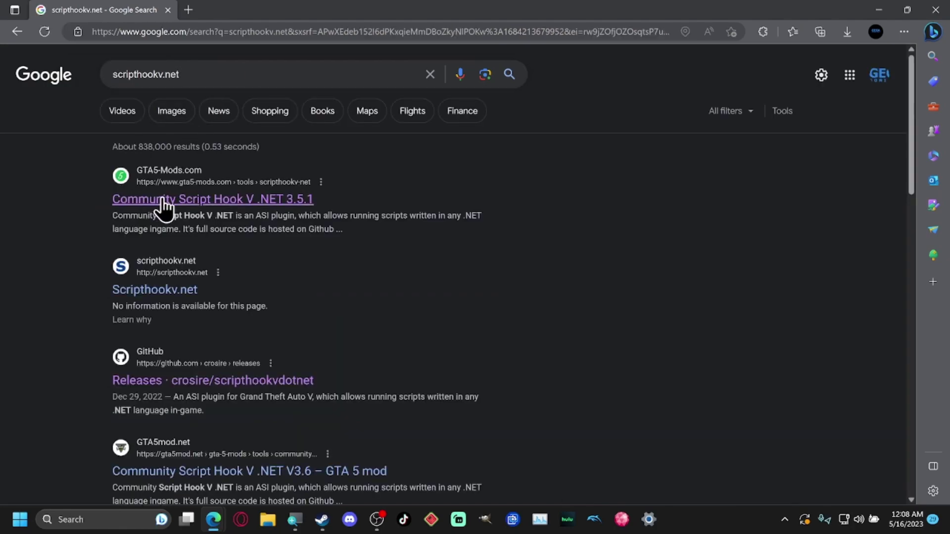
- Open the Community Script Hook V .NET 3.5.1 page on GTA5-Mods.com, look over its download and version sections, and return to the results
{"action": "left_click", "coordinate": [194, 196]}
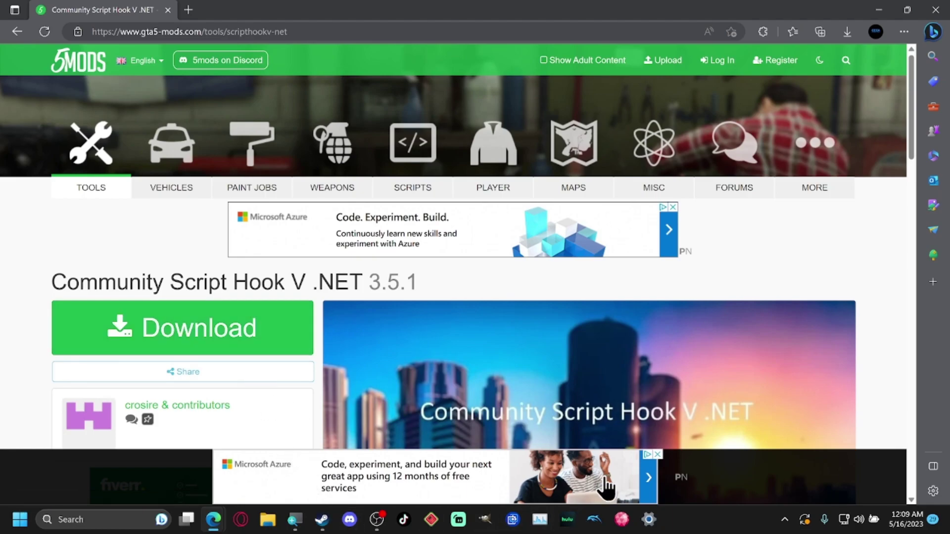
{"action": "scroll", "coordinate": [688, 347], "scroll_direction": "down", "scroll_amount": 3}
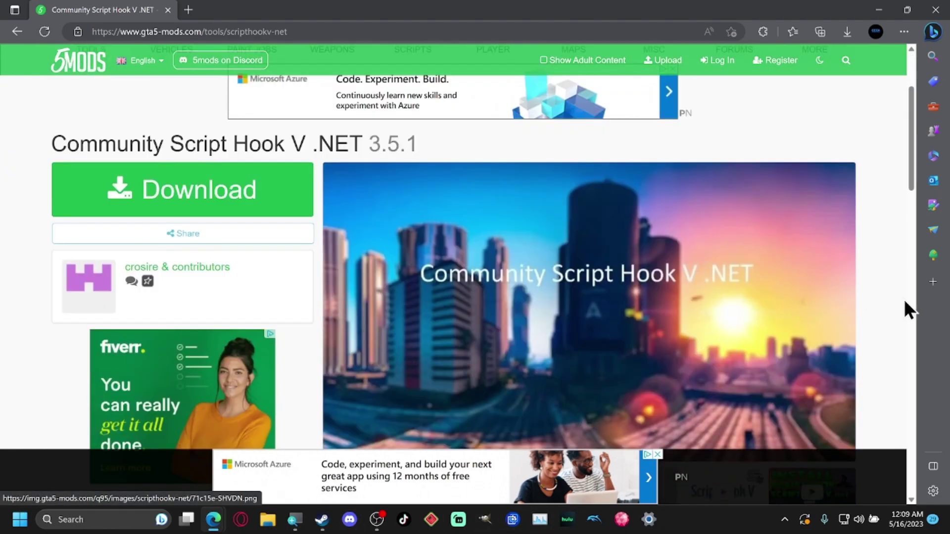
{"action": "scroll", "coordinate": [270, 333], "scroll_direction": "down", "scroll_amount": 2}
{"action": "scroll", "coordinate": [419, 320], "scroll_direction": "up", "scroll_amount": 2}
{"action": "scroll", "coordinate": [427, 325], "scroll_direction": "down", "scroll_amount": 3}
{"action": "scroll", "coordinate": [423, 324], "scroll_direction": "up", "scroll_amount": 2}
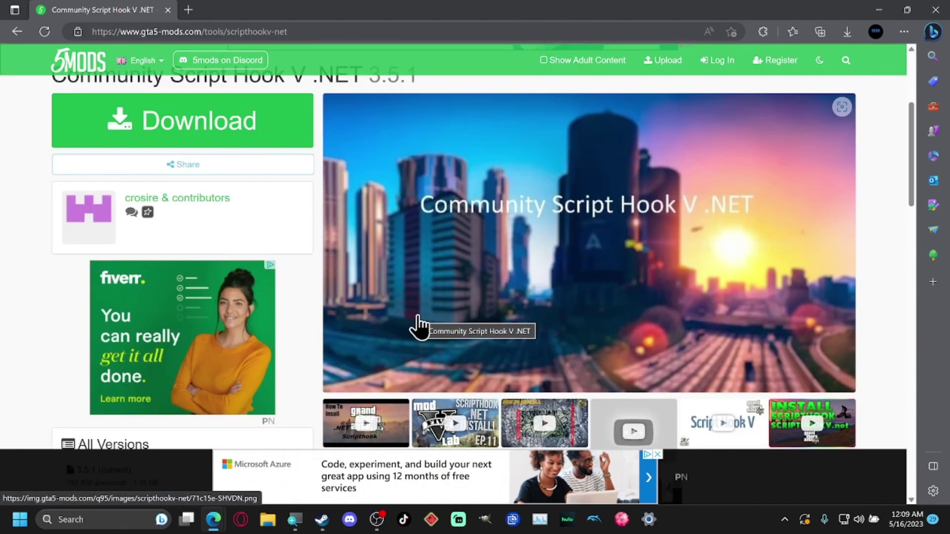
{"action": "scroll", "coordinate": [418, 326], "scroll_direction": "up", "scroll_amount": 5}
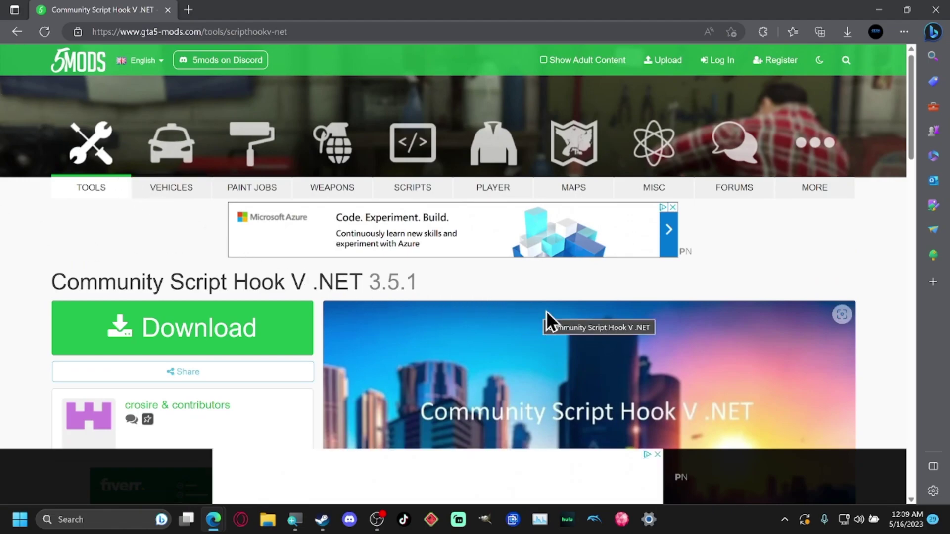
{"action": "scroll", "coordinate": [545, 322], "scroll_direction": "down", "scroll_amount": 1}
{"action": "scroll", "coordinate": [545, 322], "scroll_direction": "down", "scroll_amount": 2}
{"action": "scroll", "coordinate": [382, 286], "scroll_direction": "up", "scroll_amount": 1}
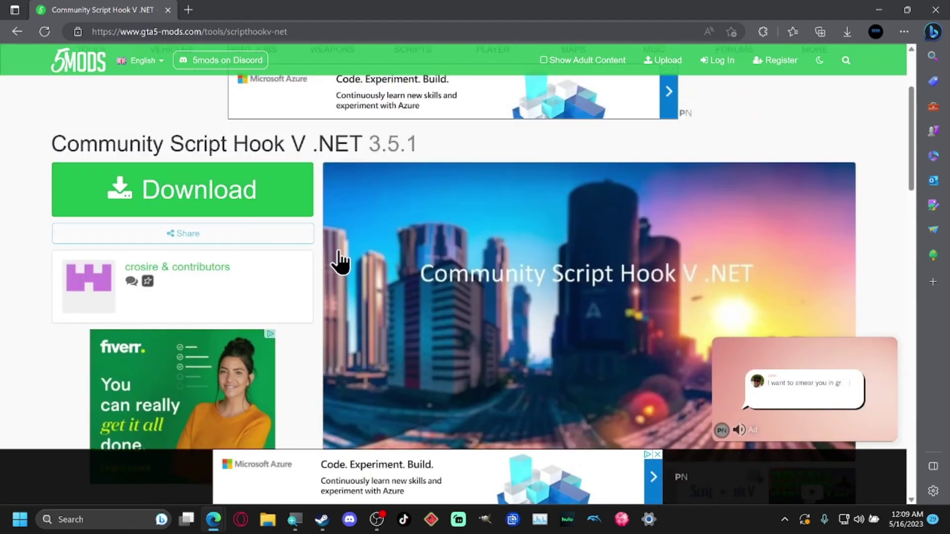
{"action": "scroll", "coordinate": [522, 295], "scroll_direction": "down", "scroll_amount": 1}
{"action": "scroll", "coordinate": [522, 295], "scroll_direction": "down", "scroll_amount": 1}
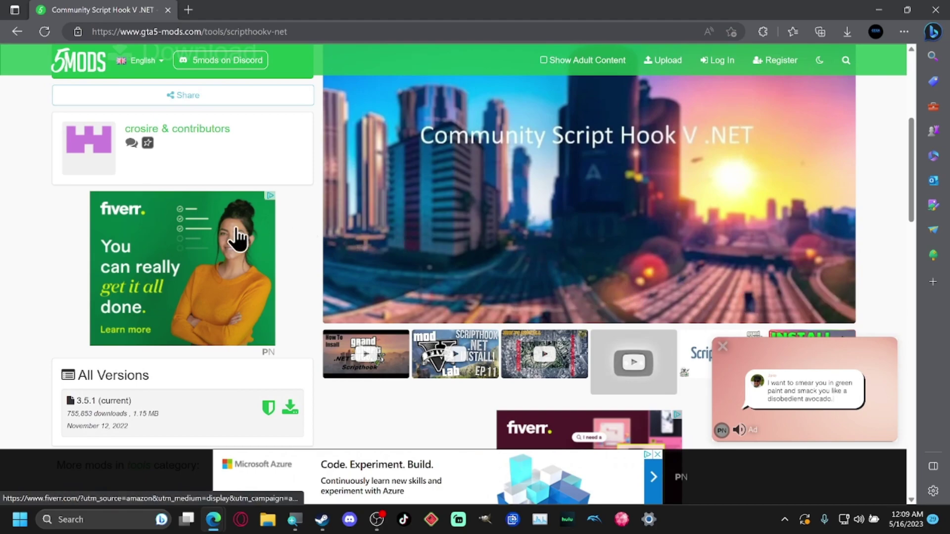
{"action": "scroll", "coordinate": [495, 262], "scroll_direction": "down", "scroll_amount": 2}
{"action": "scroll", "coordinate": [611, 277], "scroll_direction": "up", "scroll_amount": 1}
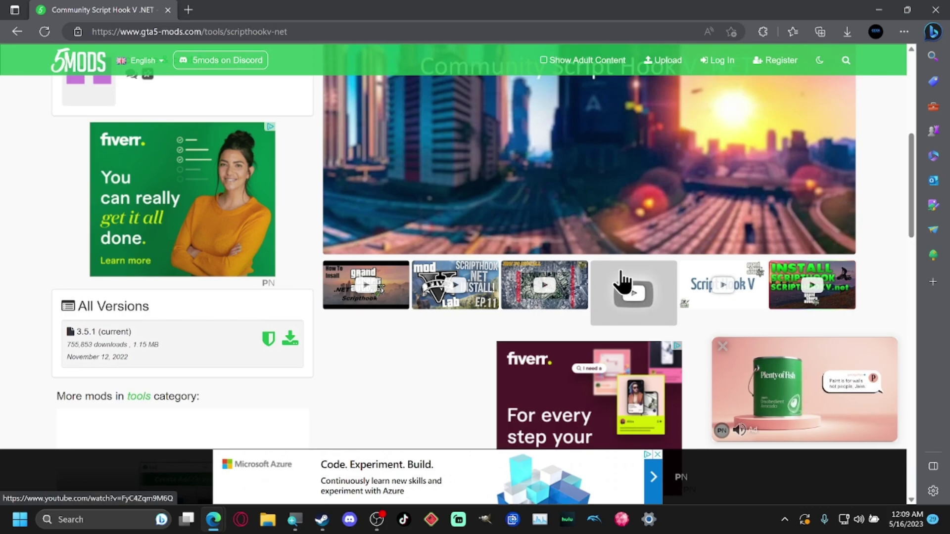
{"action": "scroll", "coordinate": [621, 282], "scroll_direction": "up", "scroll_amount": 5}
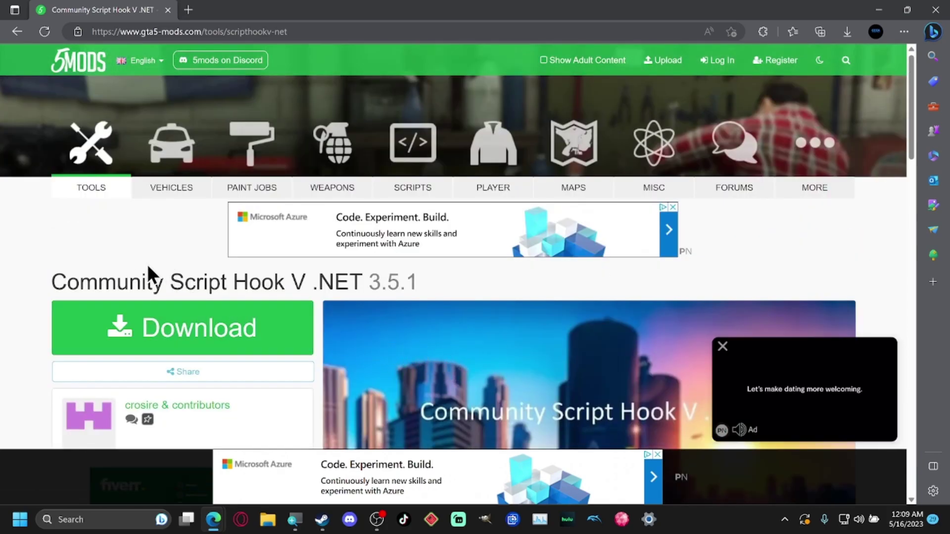
{"action": "scroll", "coordinate": [15, 322], "scroll_direction": "down", "scroll_amount": 2}
{"action": "scroll", "coordinate": [65, 342], "scroll_direction": "up", "scroll_amount": 2}
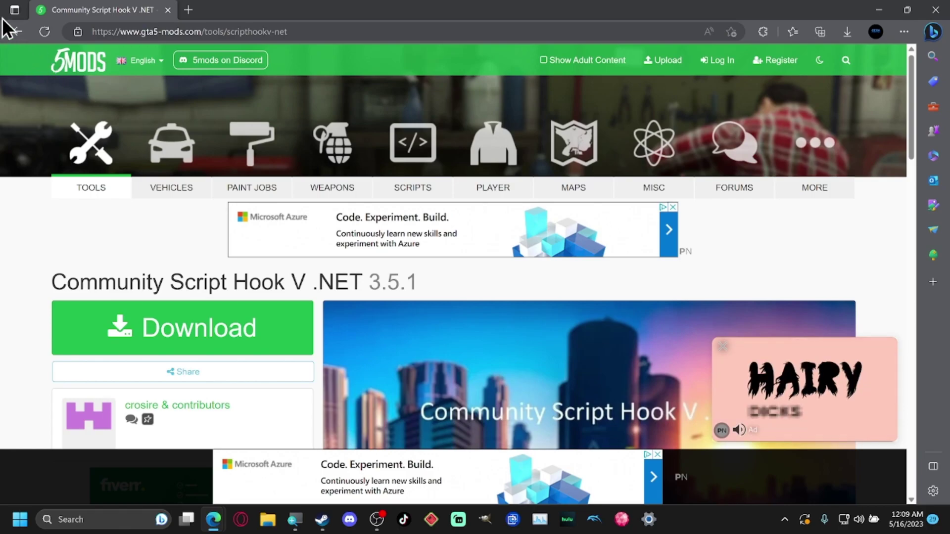
{"action": "left_click", "coordinate": [14, 31]}
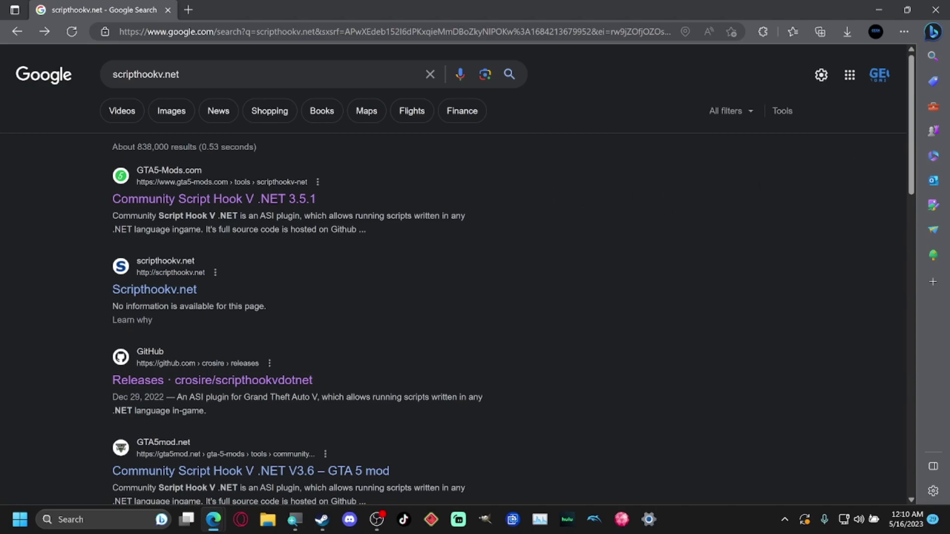
- Minimize the browser, switch to a maximized File Explorer window, and open Game drive (G:) from This PC
{"action": "left_click", "coordinate": [880, 10]}
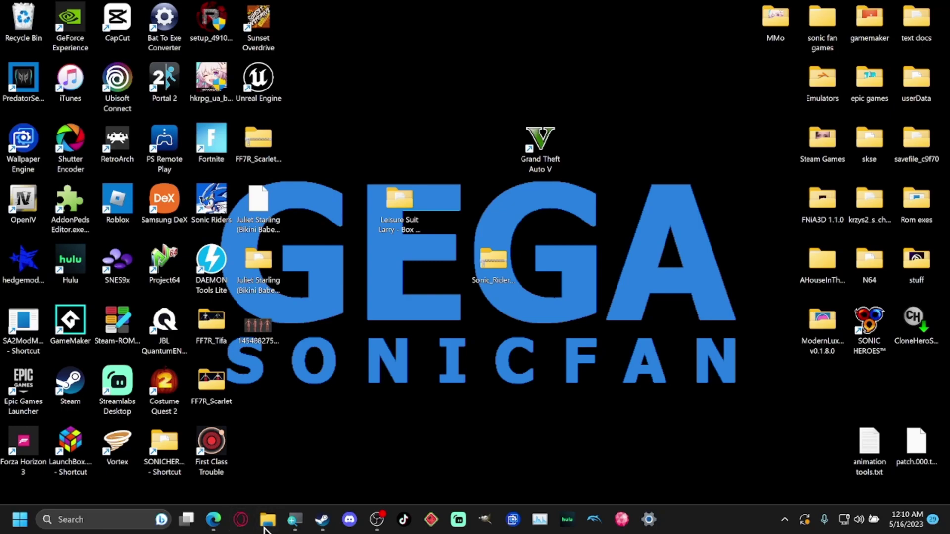
{"action": "left_click", "coordinate": [267, 520]}
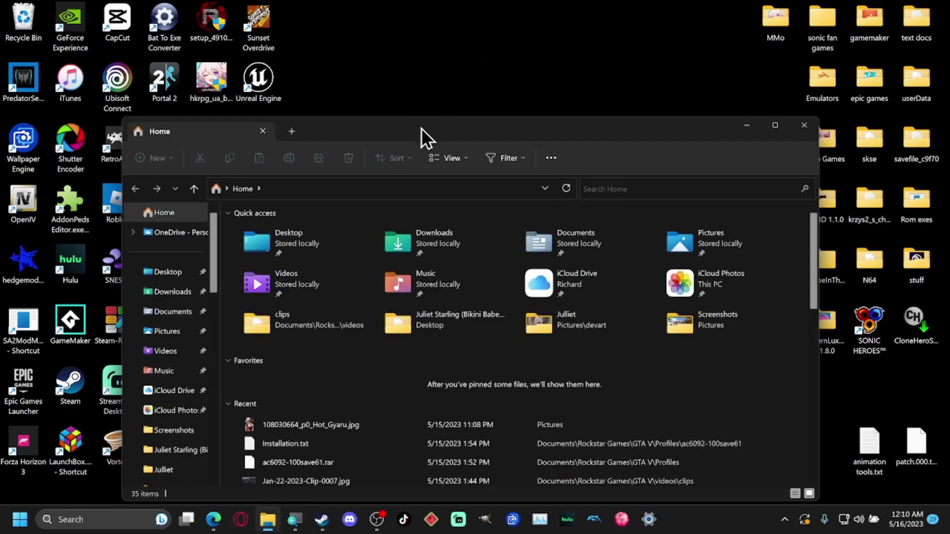
{"action": "left_click_drag", "start_coordinate": [434, 129], "coordinate": [420, 2]}
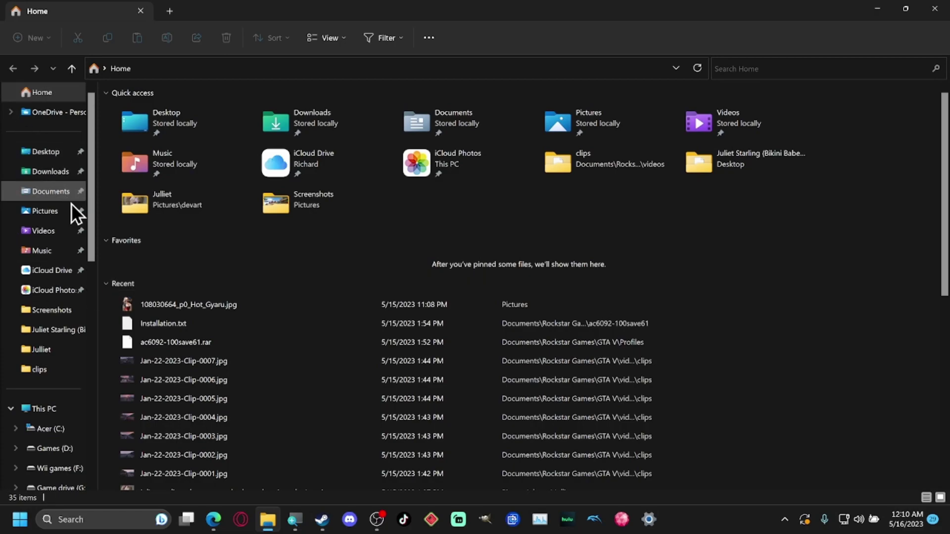
{"action": "scroll", "coordinate": [50, 307], "scroll_direction": "down", "scroll_amount": 3}
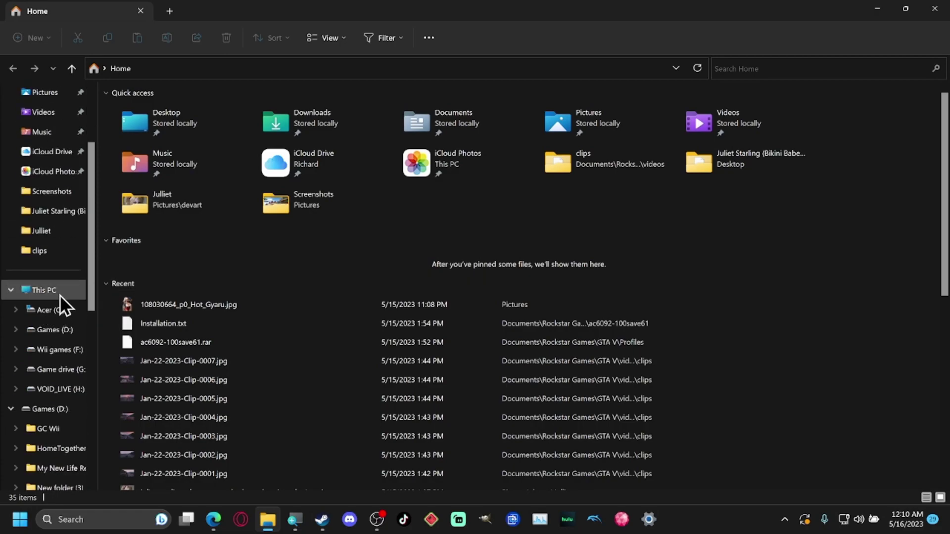
{"action": "left_click", "coordinate": [59, 292]}
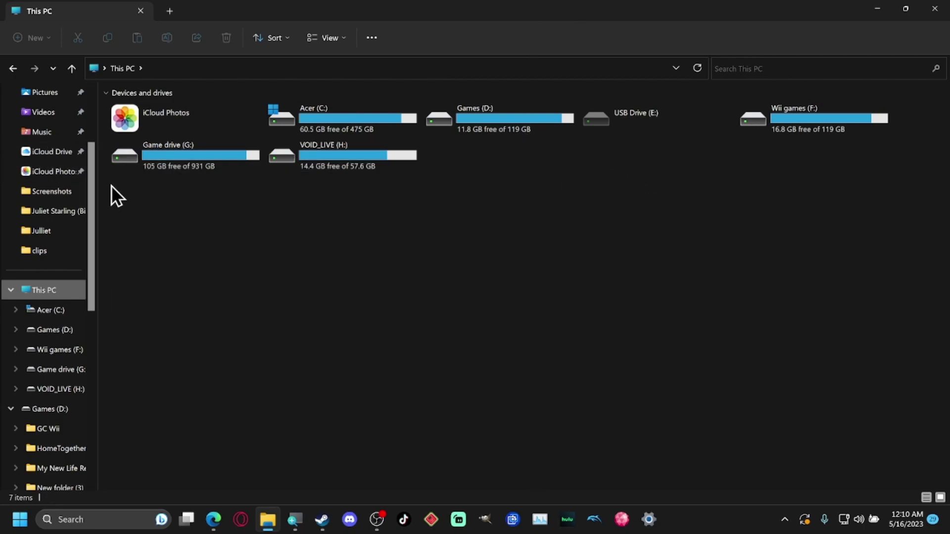
{"action": "double_click", "coordinate": [213, 154]}
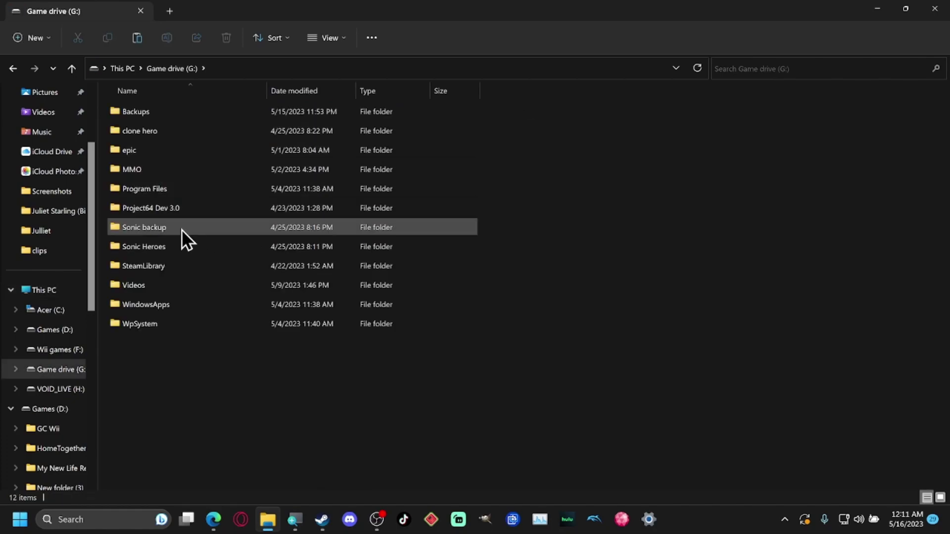
- Open the game's install folder at SteamLibrary\steamapps\common\Grand Theft Auto V
{"action": "double_click", "coordinate": [184, 265]}
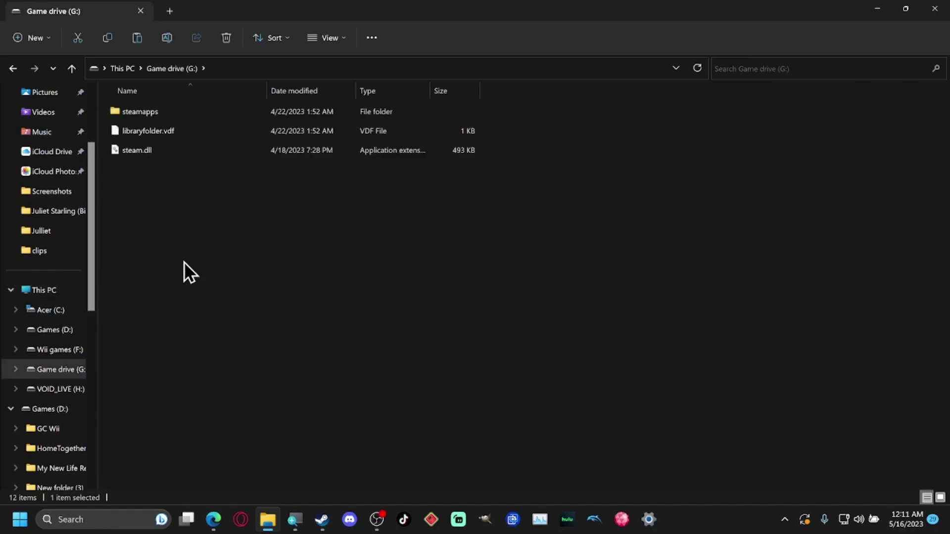
{"action": "double_click", "coordinate": [162, 117]}
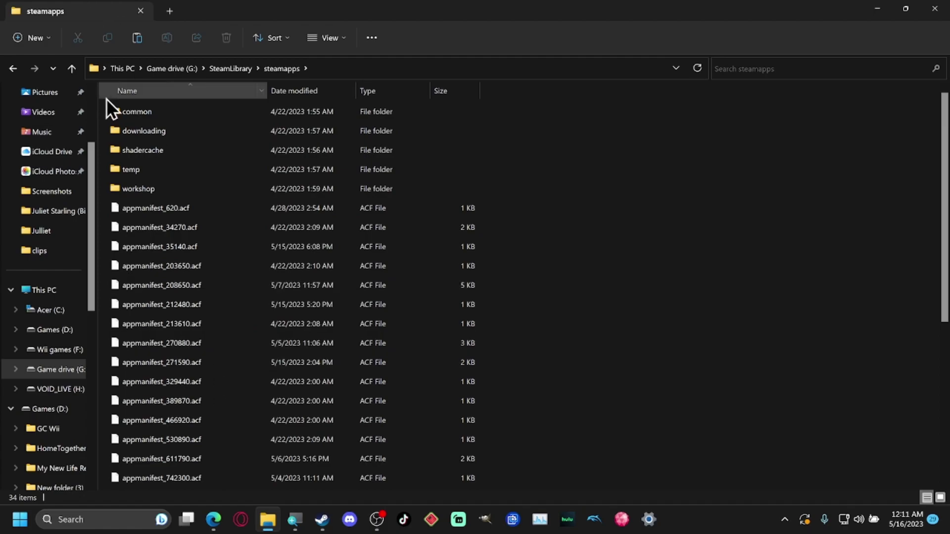
{"action": "left_click", "coordinate": [140, 118]}
{"action": "double_click", "coordinate": [140, 118]}
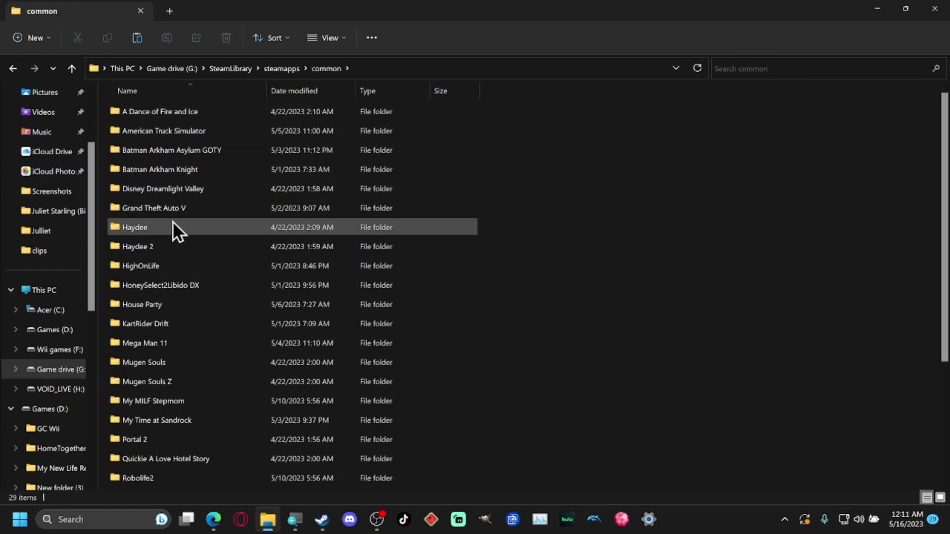
{"action": "double_click", "coordinate": [174, 206]}
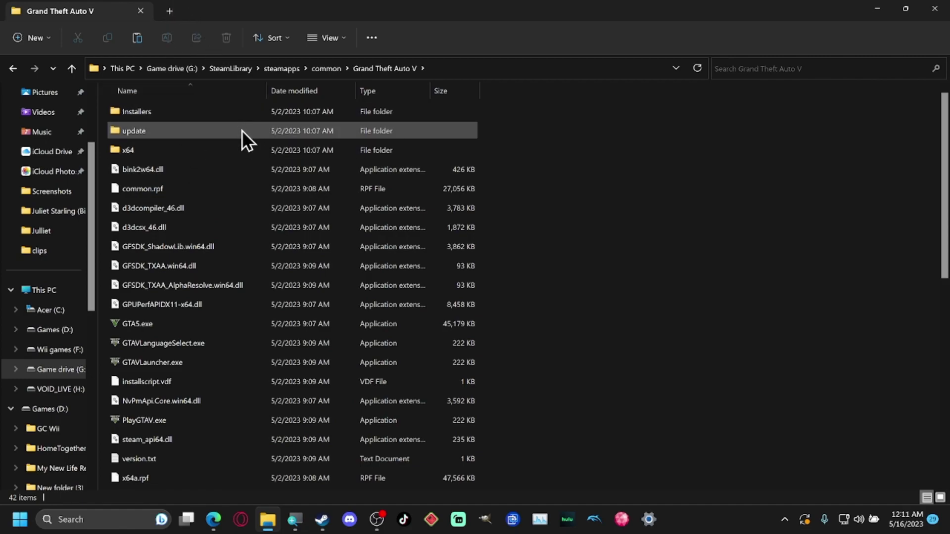
{"action": "mouse_move", "coordinate": [242, 130]}
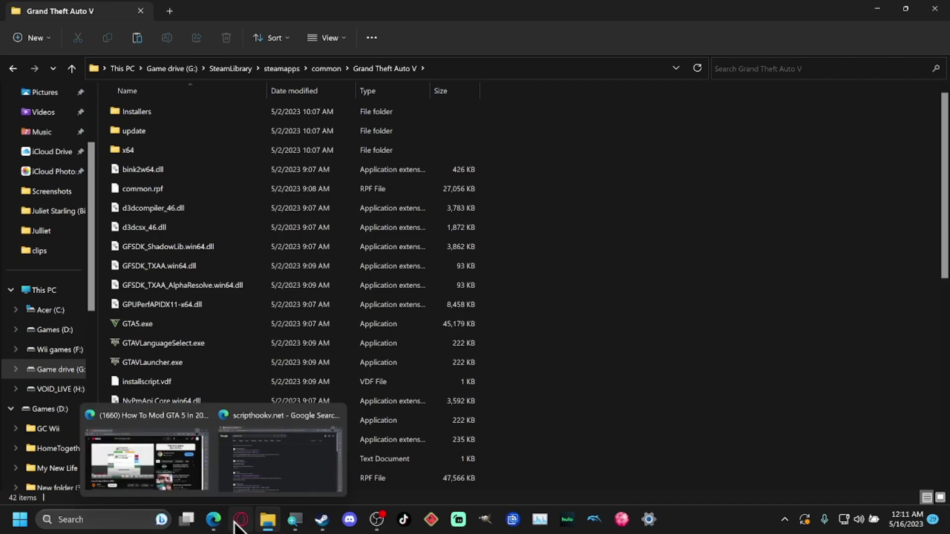
- Search Windows for "openiv", launch OpenIV, and choose the Windows version of Grand Theft Auto V
{"action": "left_click", "coordinate": [121, 519]}
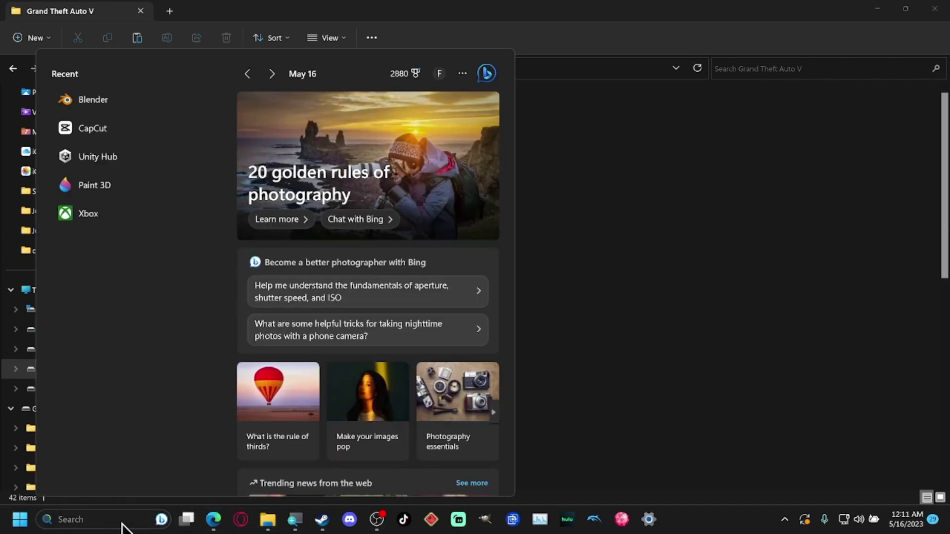
{"action": "type", "text": "open"}
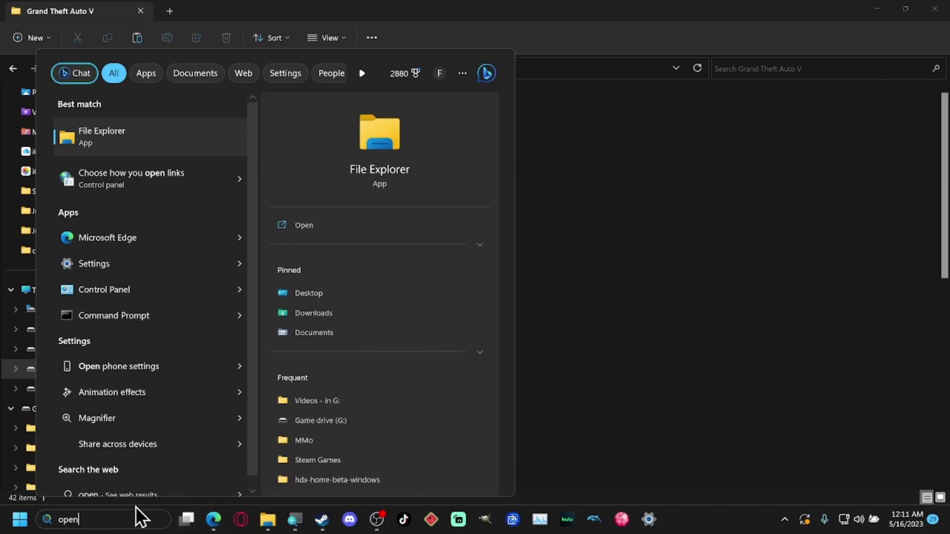
{"action": "type", "text": "iv"}
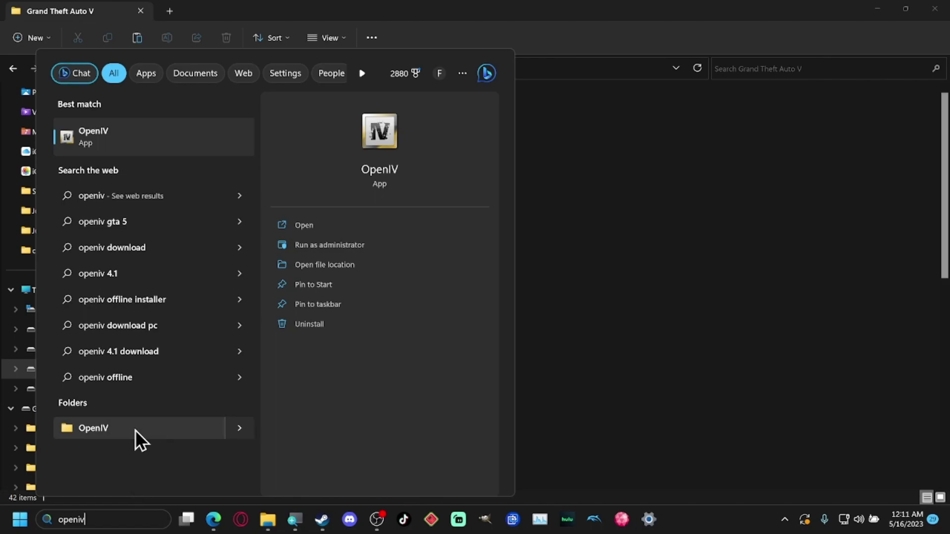
{"action": "left_click", "coordinate": [112, 144]}
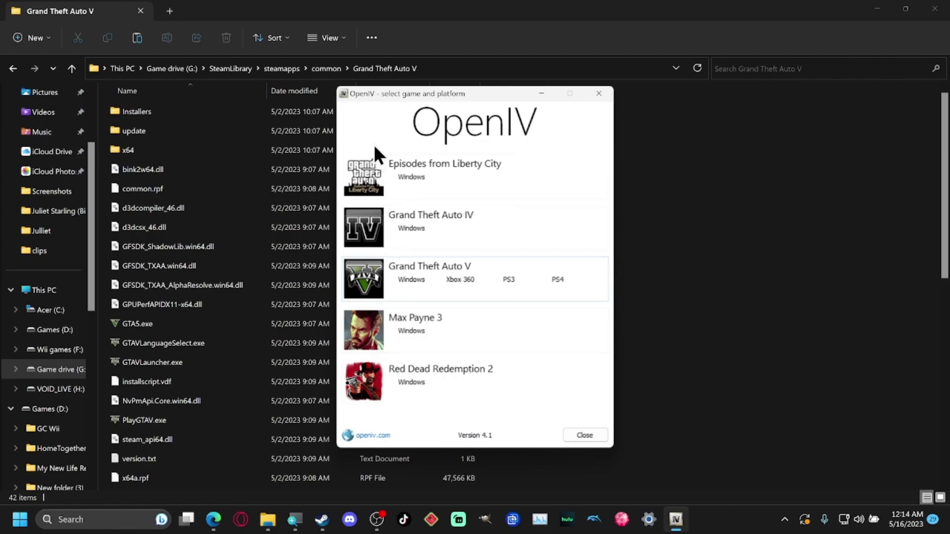
{"action": "left_click", "coordinate": [411, 280]}
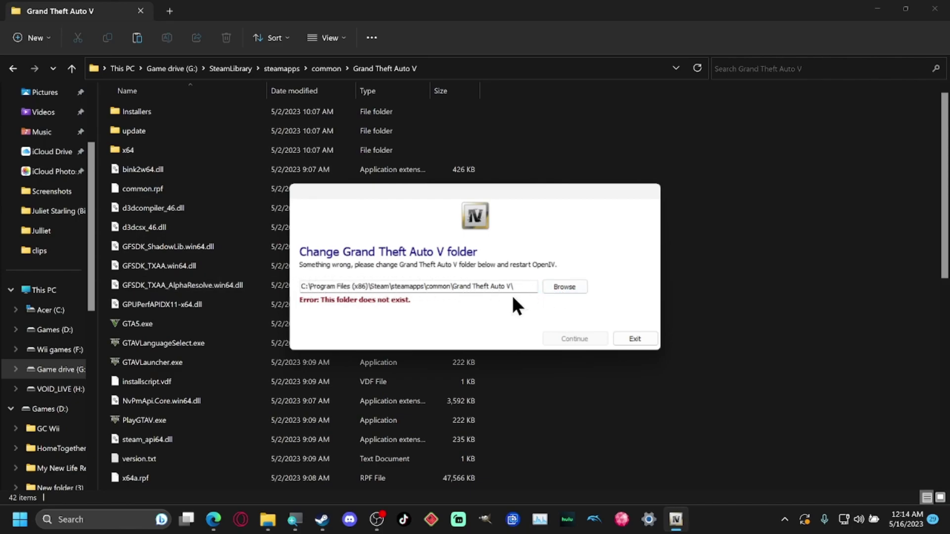
- Set OpenIV's Grand Theft Auto V folder to G:\SteamLibrary\steamapps\common\Grand Theft Auto V and continue into the program
{"action": "left_click", "coordinate": [559, 286]}
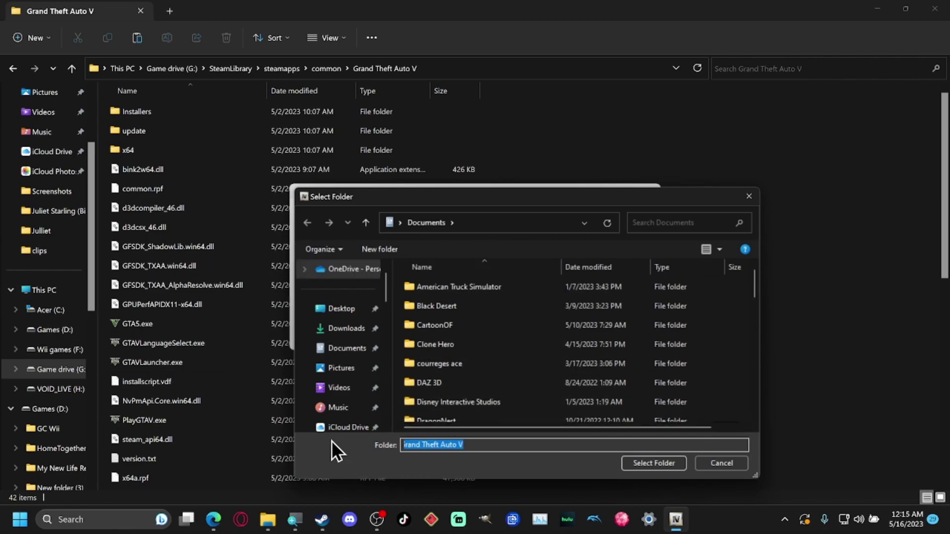
{"action": "scroll", "coordinate": [334, 393], "scroll_direction": "down", "scroll_amount": 3}
{"action": "left_click", "coordinate": [353, 411]}
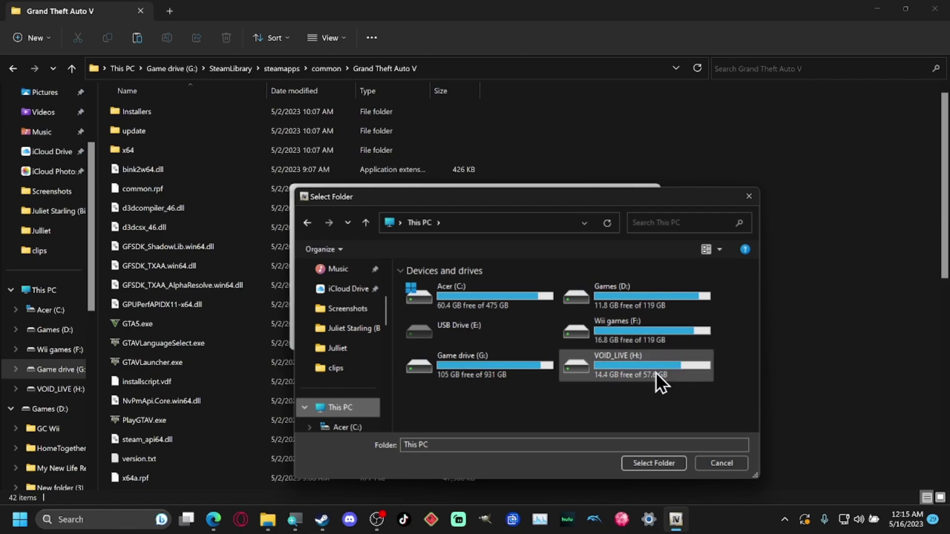
{"action": "double_click", "coordinate": [489, 364]}
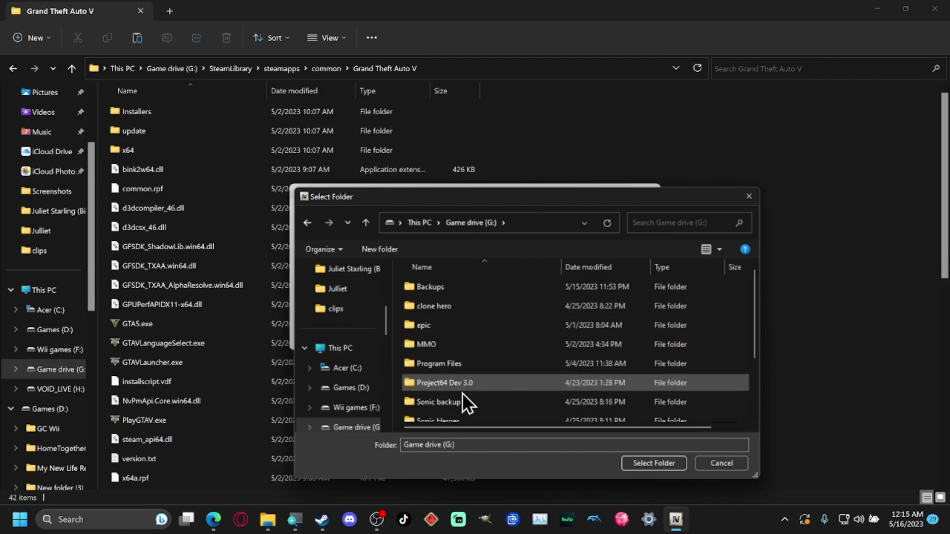
{"action": "scroll", "coordinate": [495, 391], "scroll_direction": "down", "scroll_amount": 2}
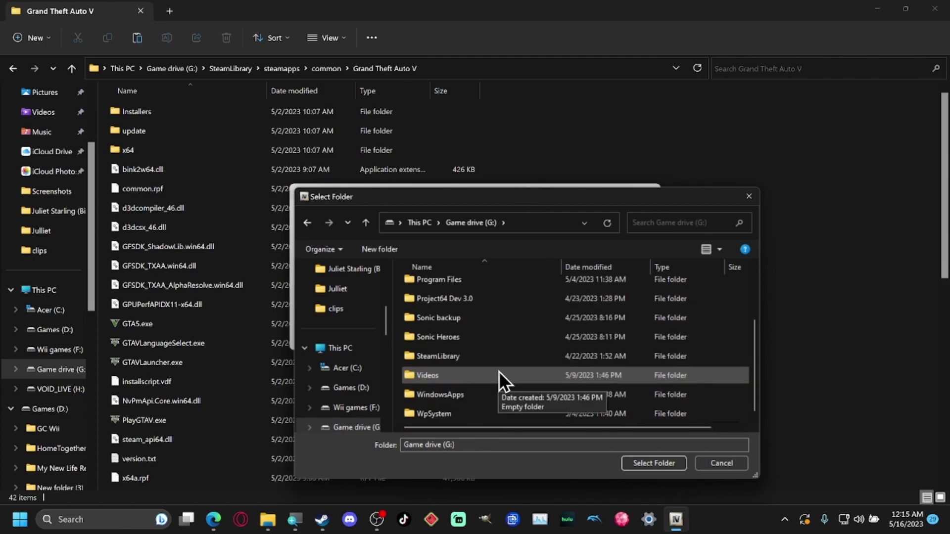
{"action": "scroll", "coordinate": [499, 371], "scroll_direction": "up", "scroll_amount": 1}
{"action": "scroll", "coordinate": [499, 370], "scroll_direction": "down", "scroll_amount": 1}
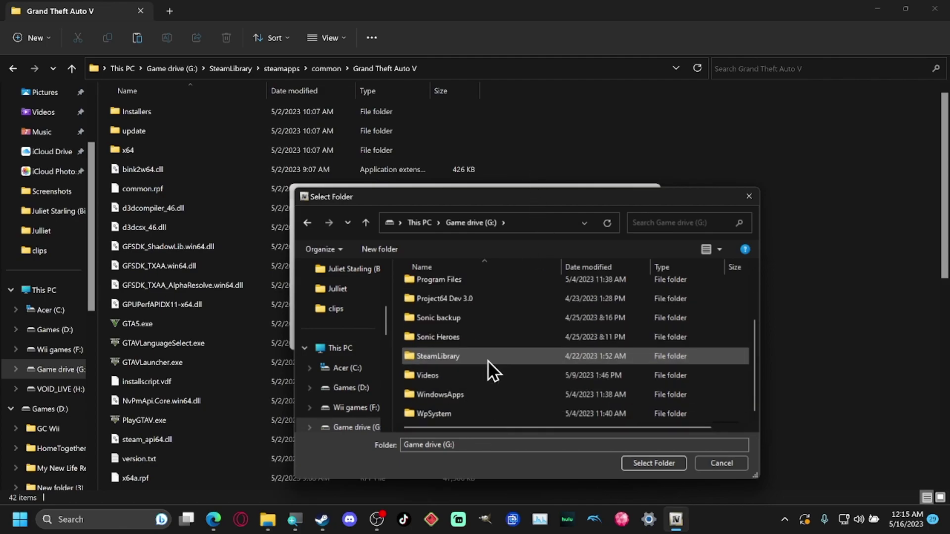
{"action": "double_click", "coordinate": [488, 361]}
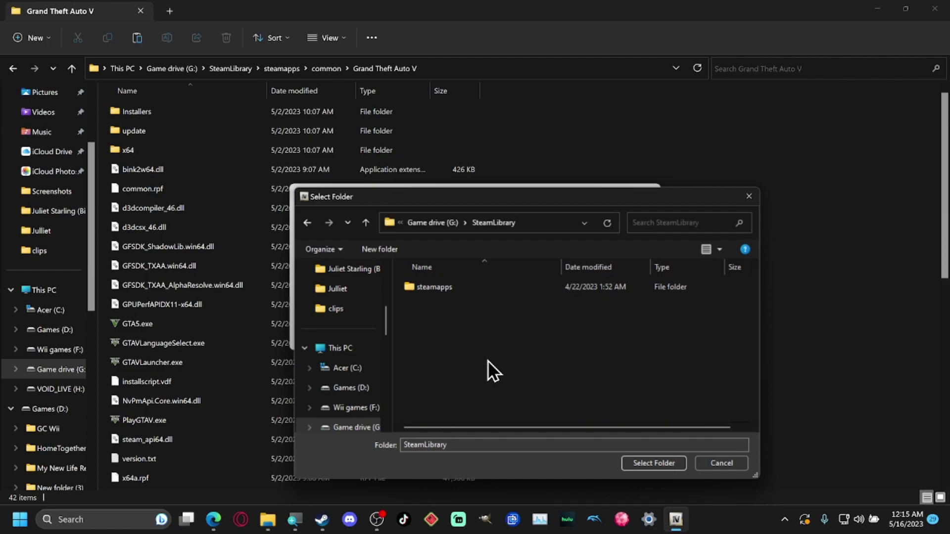
{"action": "double_click", "coordinate": [432, 288]}
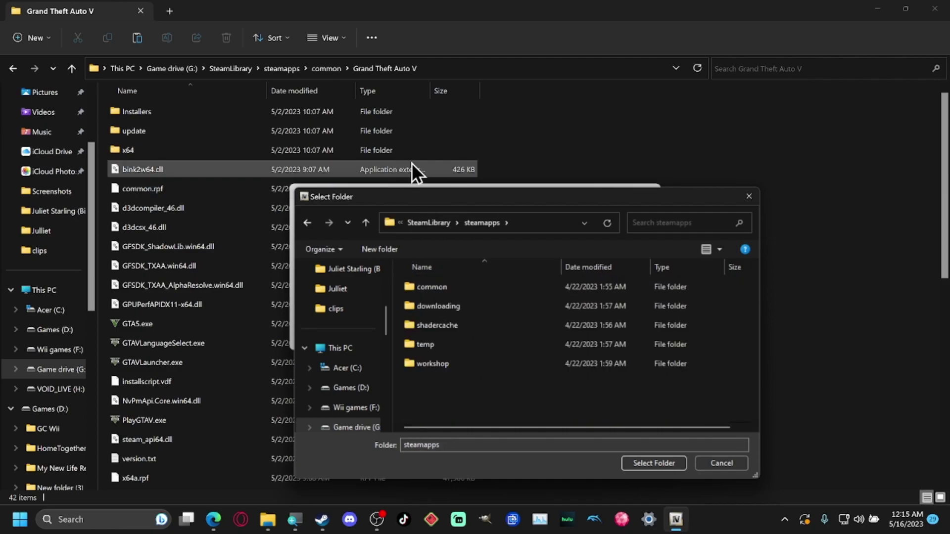
{"action": "double_click", "coordinate": [429, 289]}
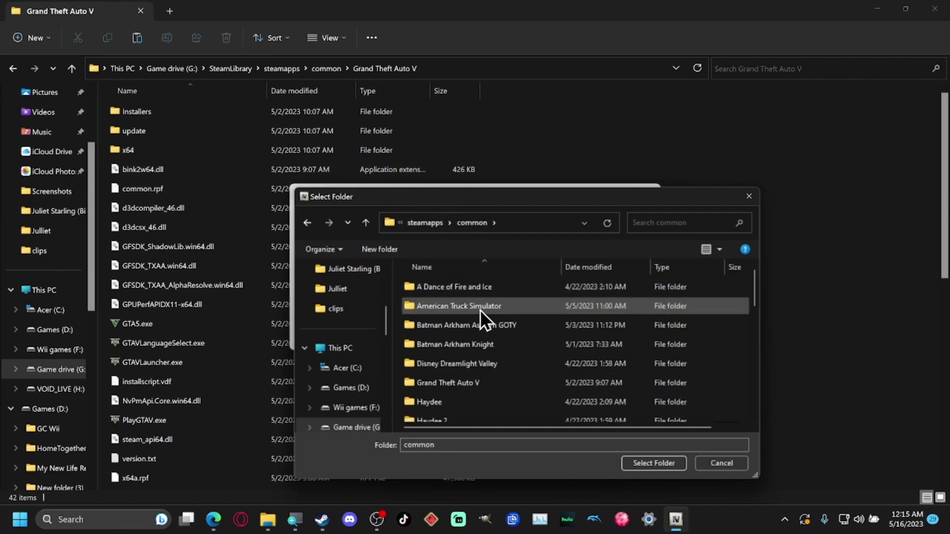
{"action": "double_click", "coordinate": [464, 382]}
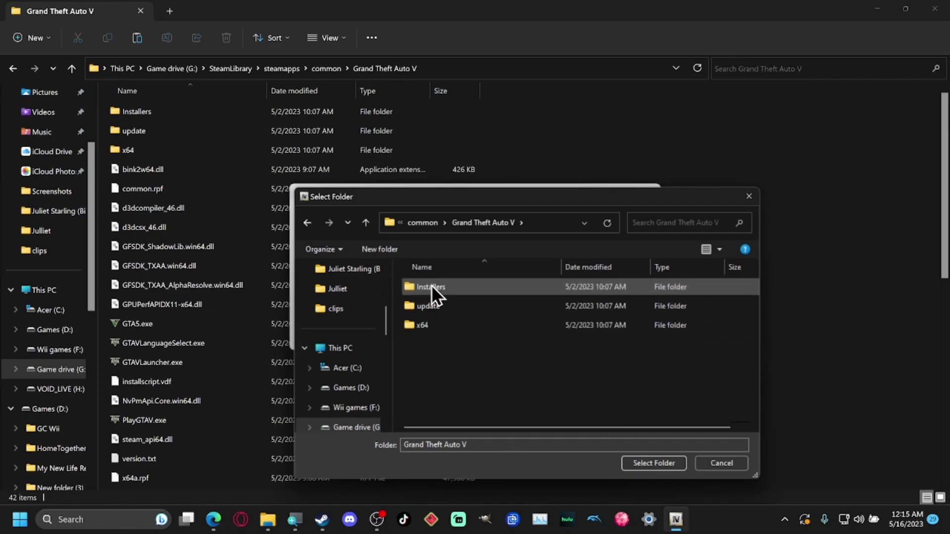
{"action": "left_click", "coordinate": [651, 463]}
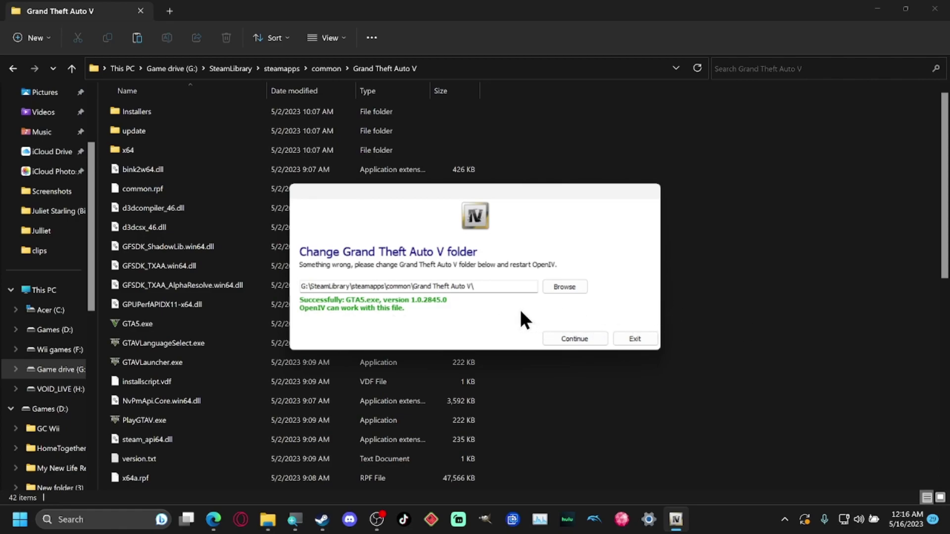
{"action": "left_click", "coordinate": [594, 340]}
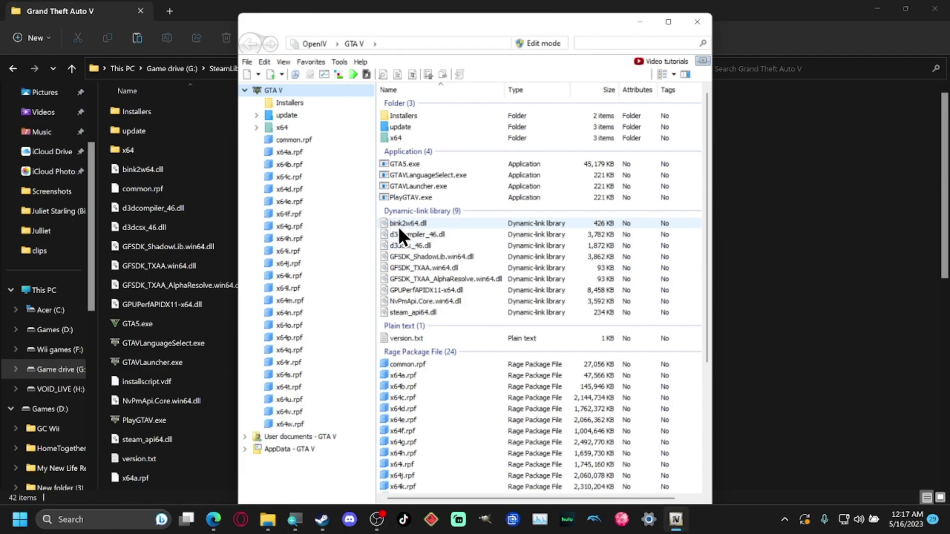
{"action": "left_click", "coordinate": [337, 61]}
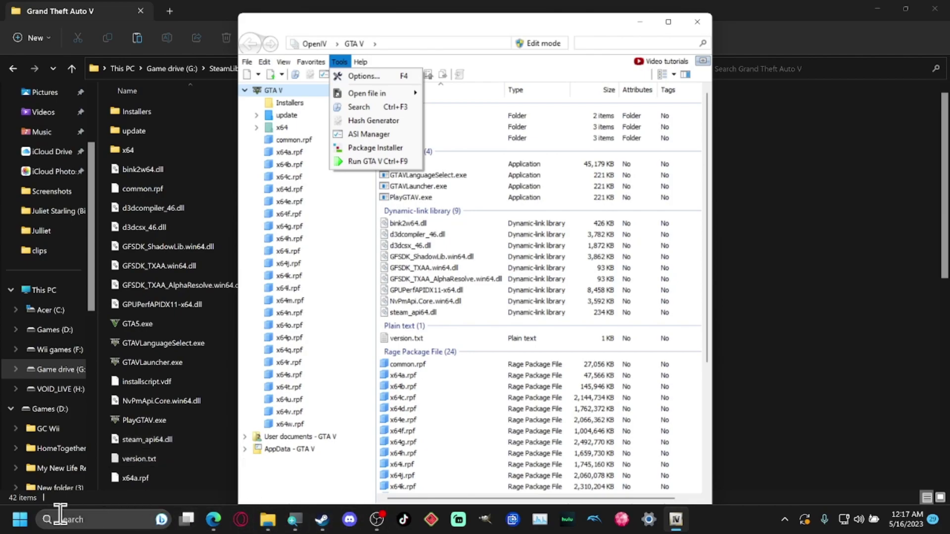
{"action": "left_click", "coordinate": [295, 520]}
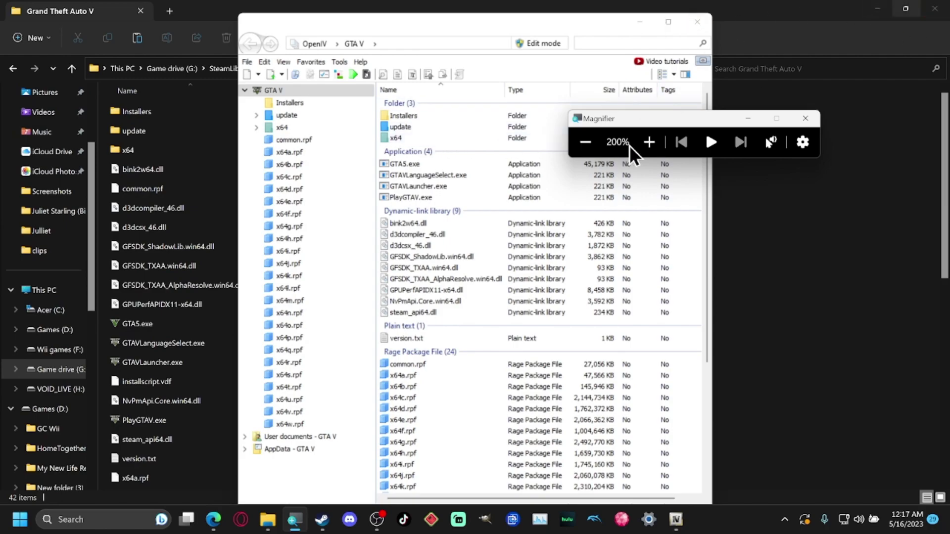
{"action": "left_click", "coordinate": [649, 143]}
{"action": "left_click", "coordinate": [747, 118]}
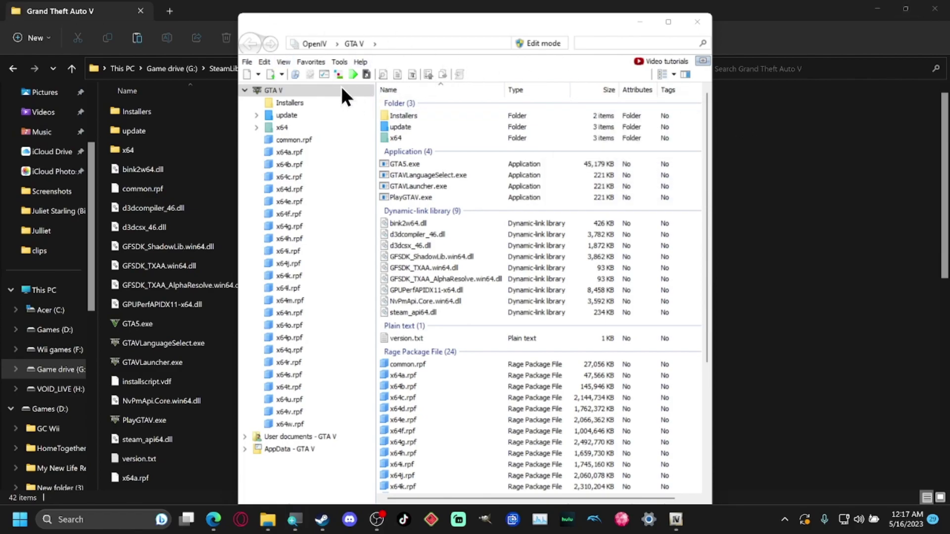
- Install ASI Loader and OpenIV.ASI from OpenIV's ASI Manager, agreeing to create the "mods" folder
{"action": "left_click", "coordinate": [339, 61]}
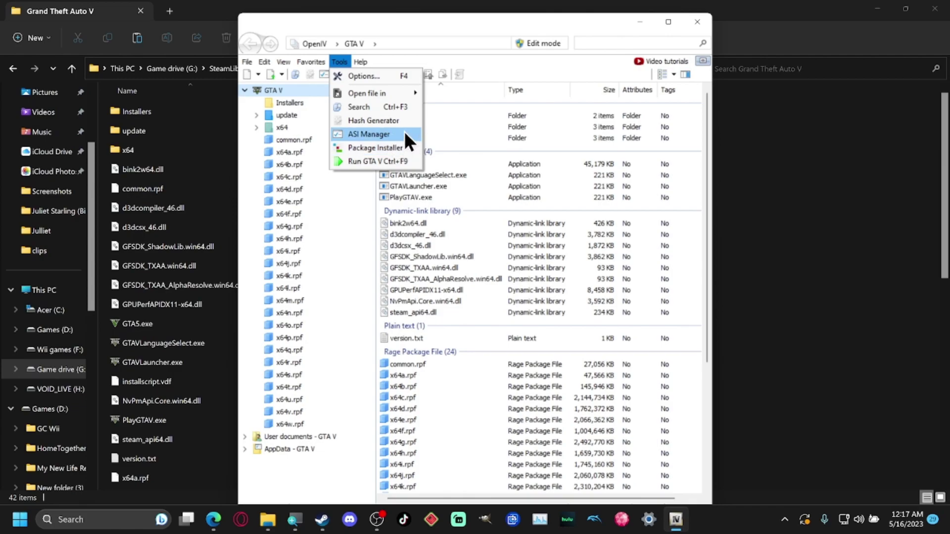
{"action": "left_click", "coordinate": [381, 135]}
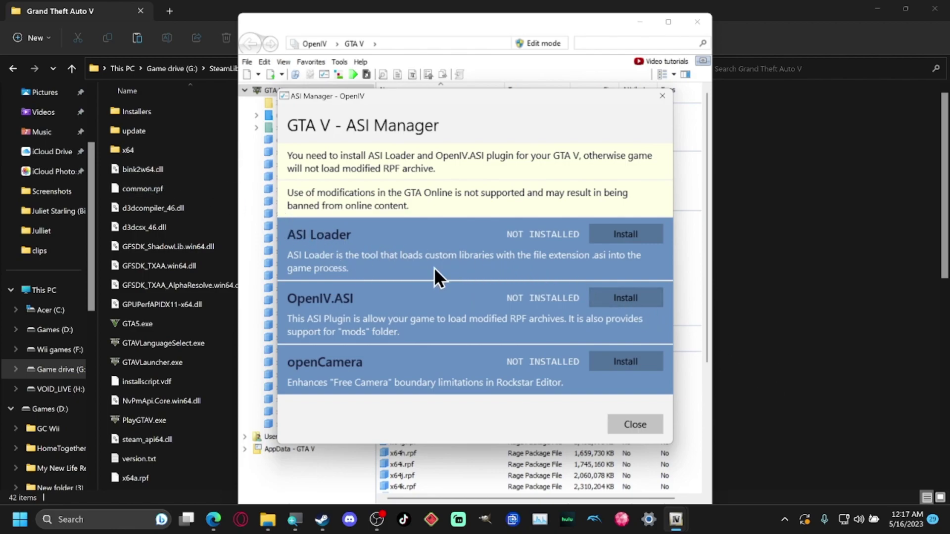
{"action": "left_click", "coordinate": [612, 236]}
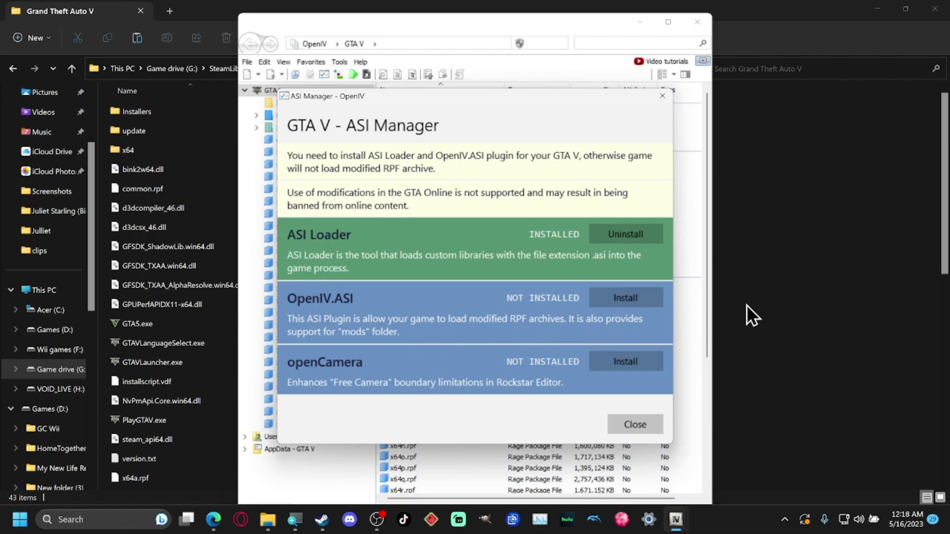
{"action": "left_click", "coordinate": [632, 300]}
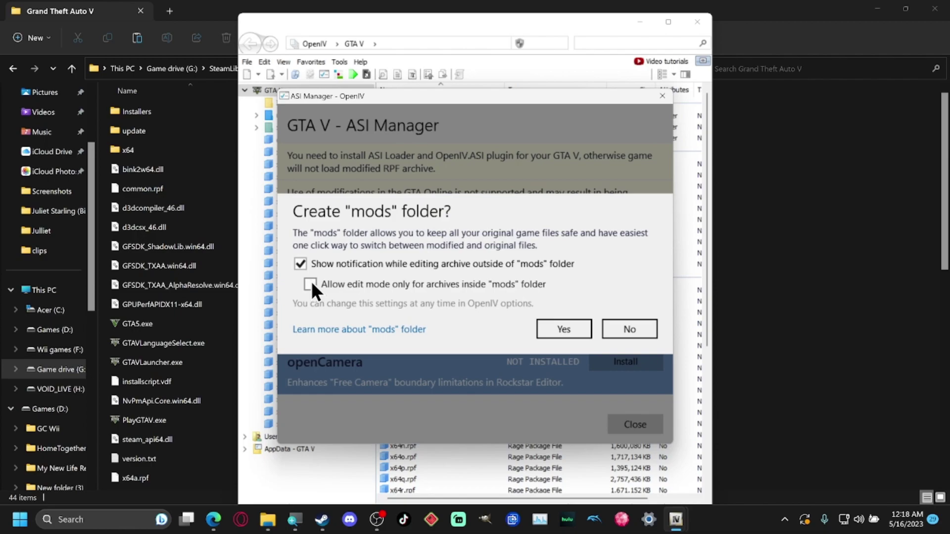
{"action": "left_click", "coordinate": [555, 327]}
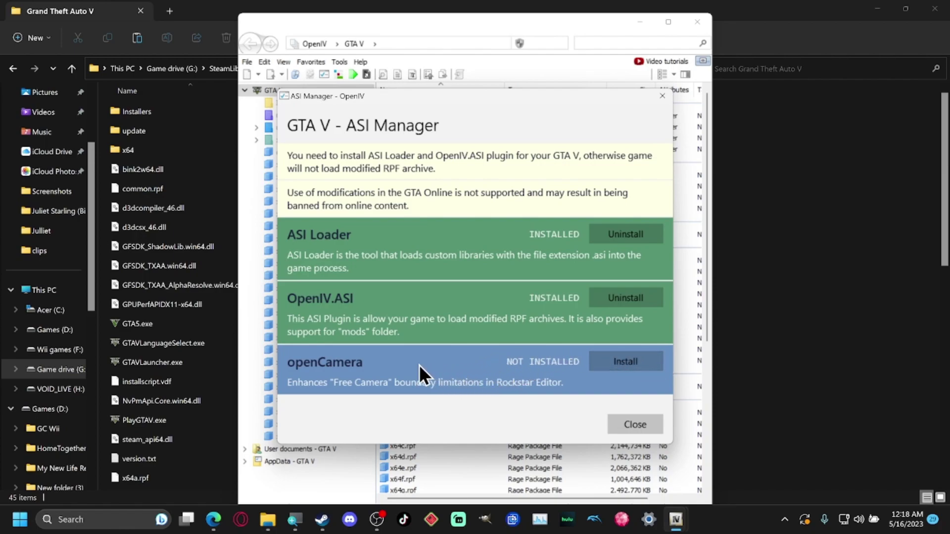
- Install openCamera from the ASI Manager, and close both the manager and OpenIV
{"action": "left_click", "coordinate": [628, 361]}
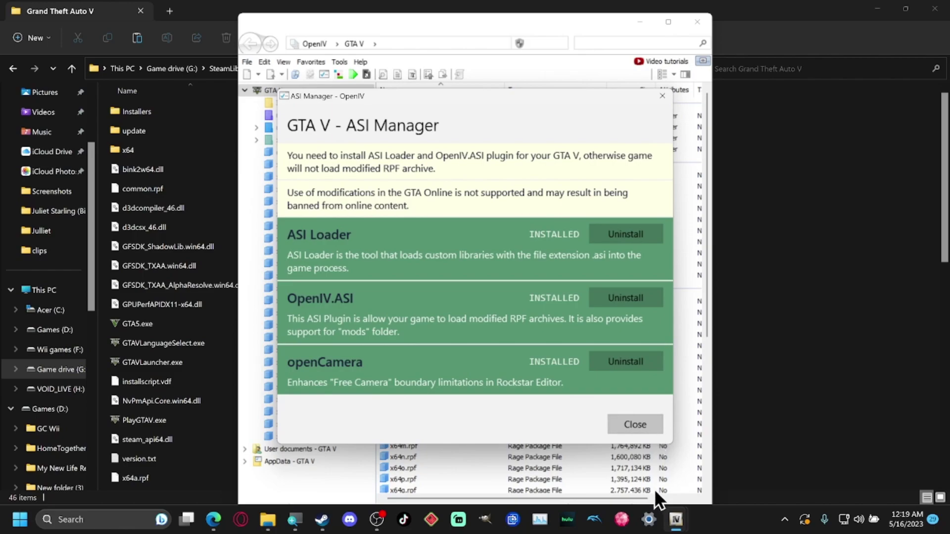
{"action": "left_click", "coordinate": [635, 424]}
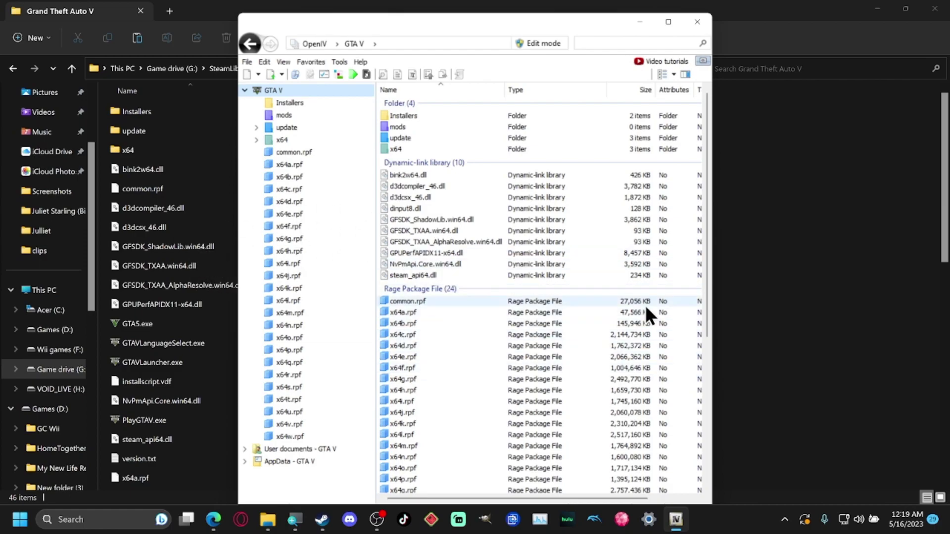
{"action": "left_click", "coordinate": [697, 25]}
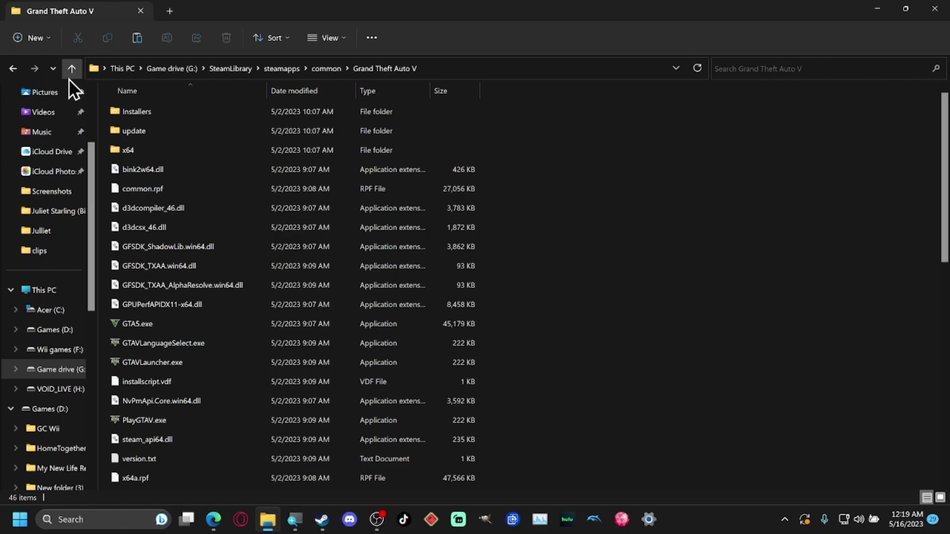
- Reopen the Grand Theft Auto V folder from its parent and examine the mods folder and the newly installed plugin files
{"action": "right_click", "coordinate": [650, 248]}
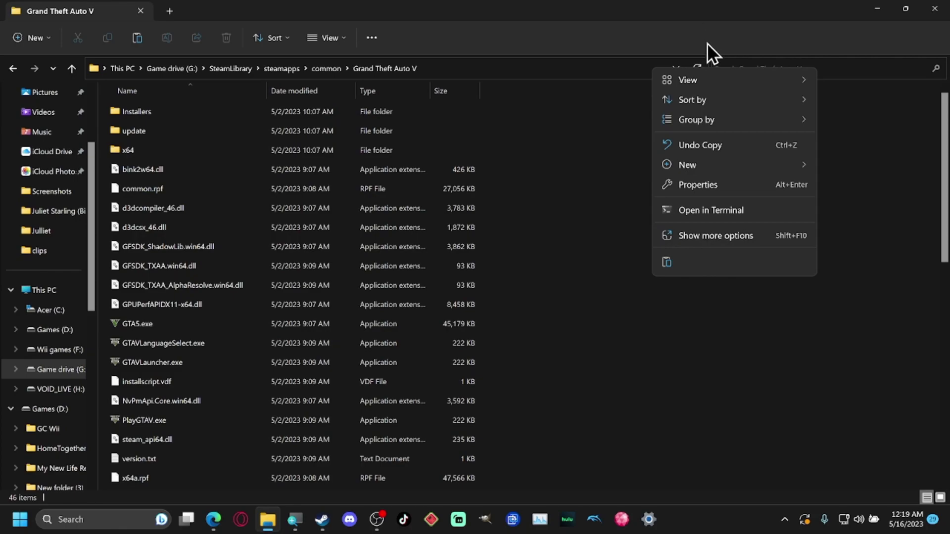
{"action": "left_click", "coordinate": [610, 149]}
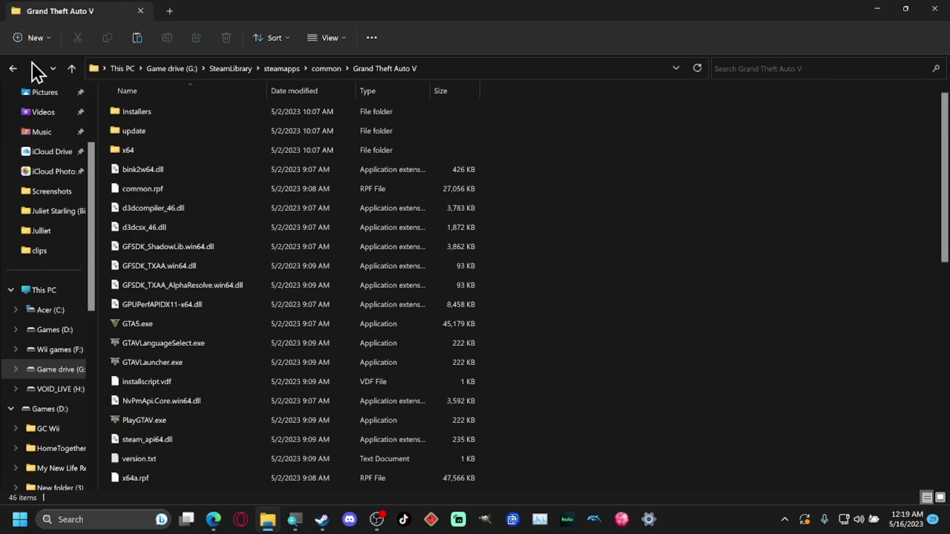
{"action": "left_click", "coordinate": [13, 68]}
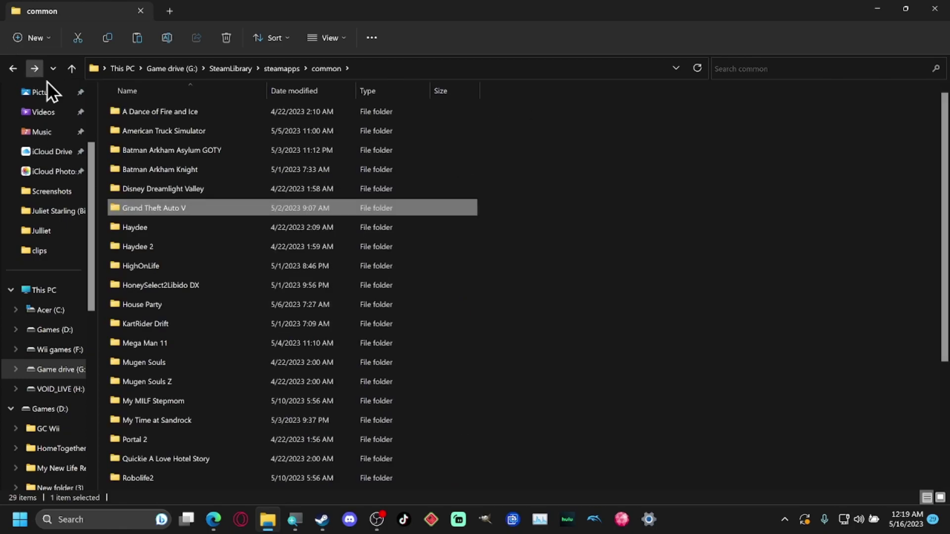
{"action": "double_click", "coordinate": [185, 210]}
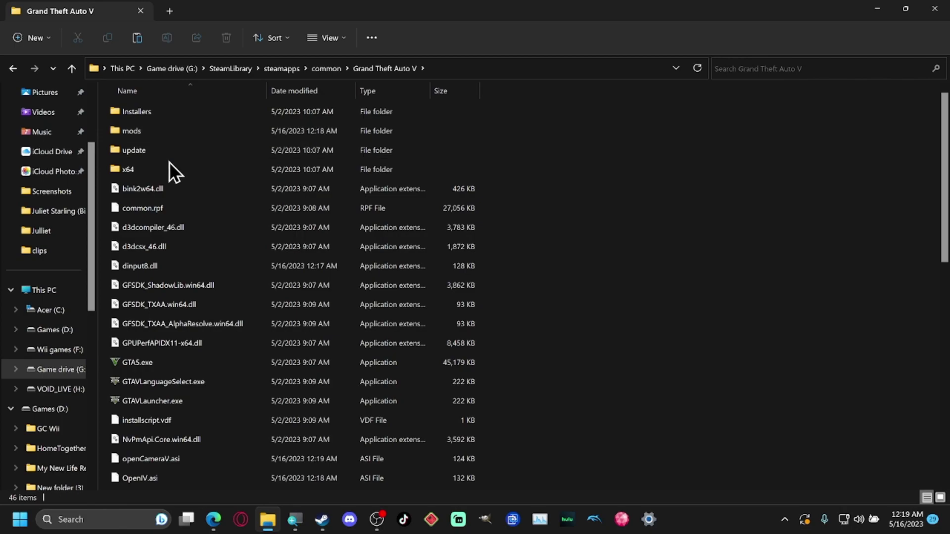
{"action": "mouse_move", "coordinate": [177, 167]}
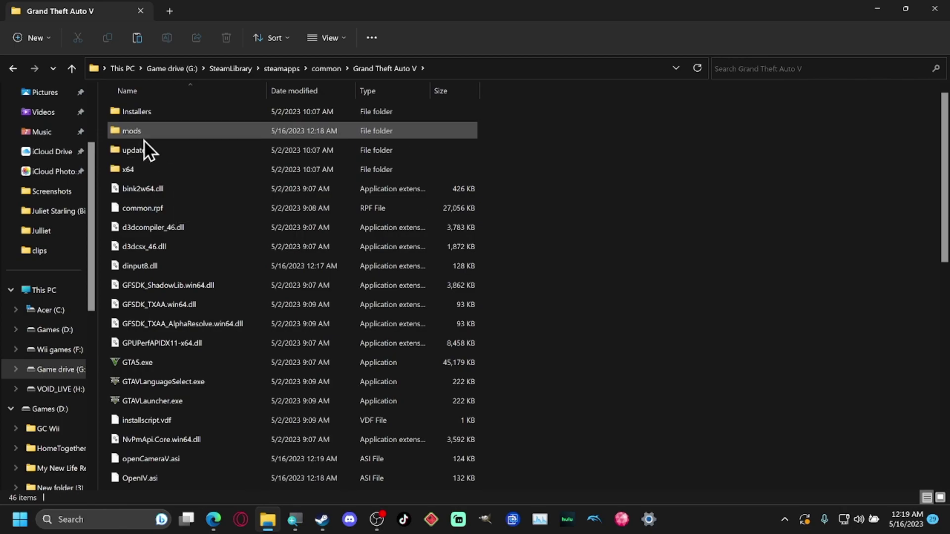
{"action": "mouse_move", "coordinate": [150, 145]}
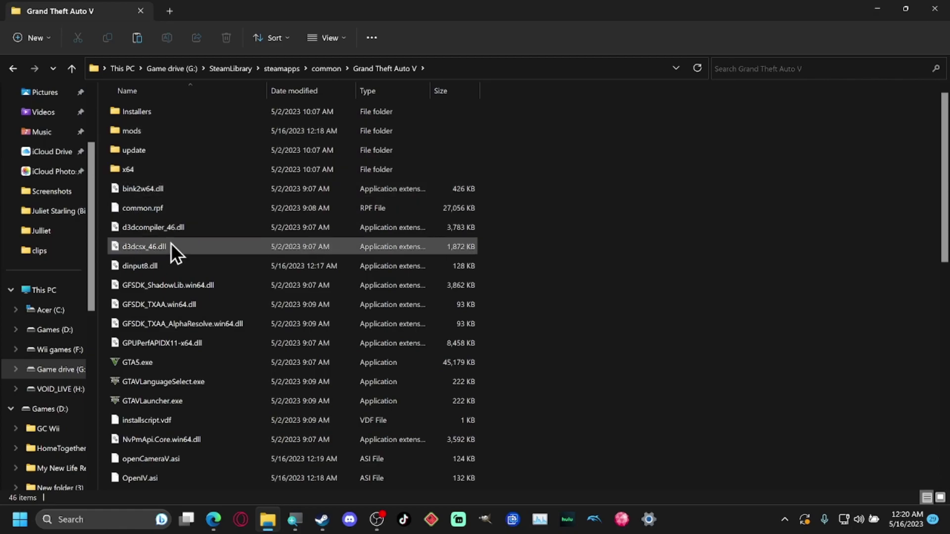
{"action": "scroll", "coordinate": [207, 257], "scroll_direction": "down", "scroll_amount": 5}
{"action": "scroll", "coordinate": [207, 258], "scroll_direction": "down", "scroll_amount": 3}
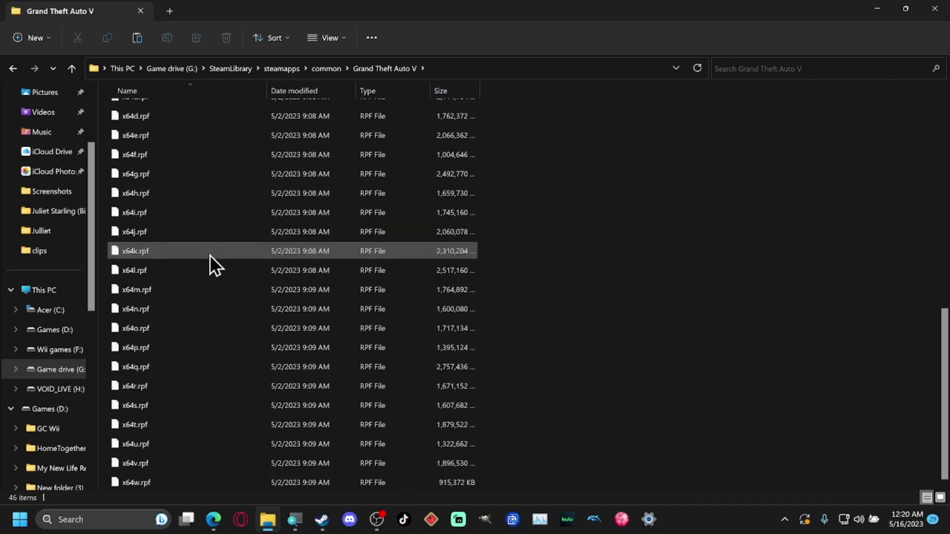
{"action": "scroll", "coordinate": [209, 258], "scroll_direction": "up", "scroll_amount": 10}
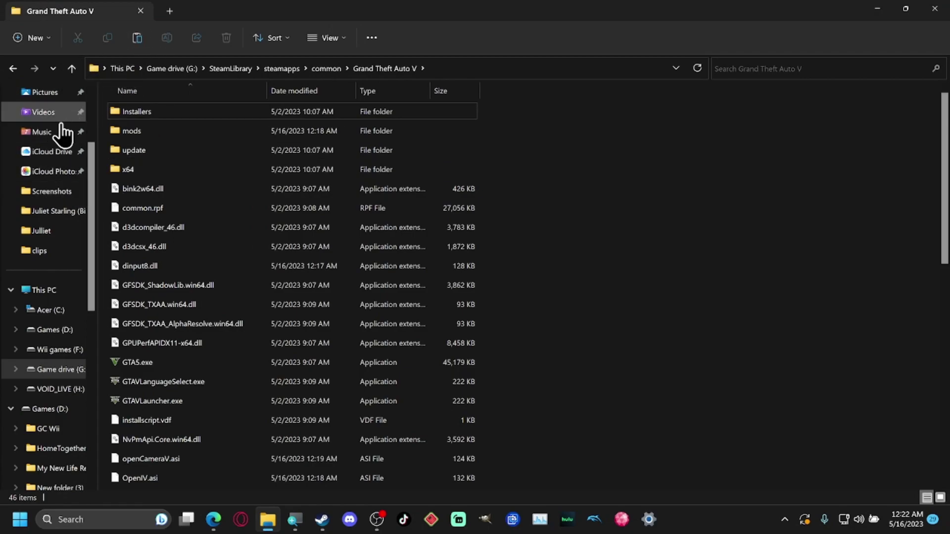
{"action": "right_click", "coordinate": [107, 161]}
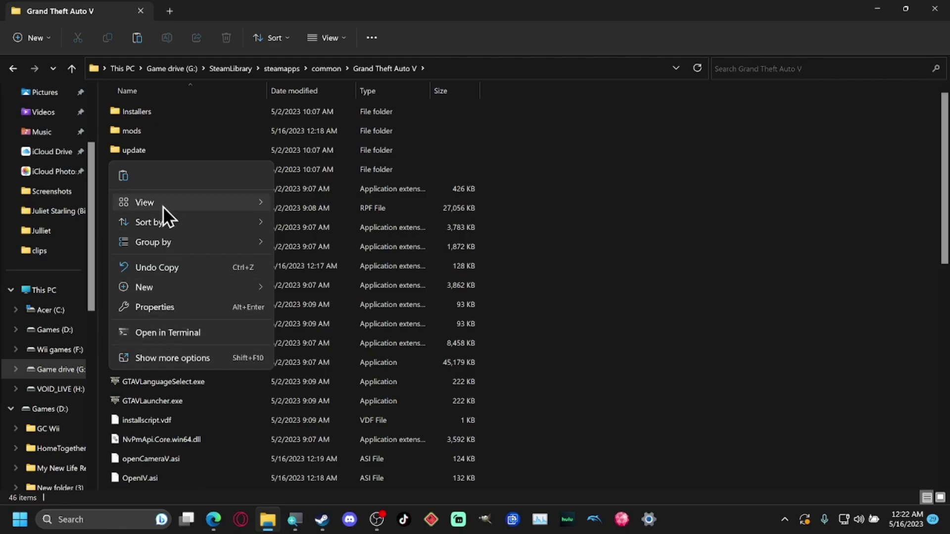
{"action": "mouse_move", "coordinate": [189, 283]}
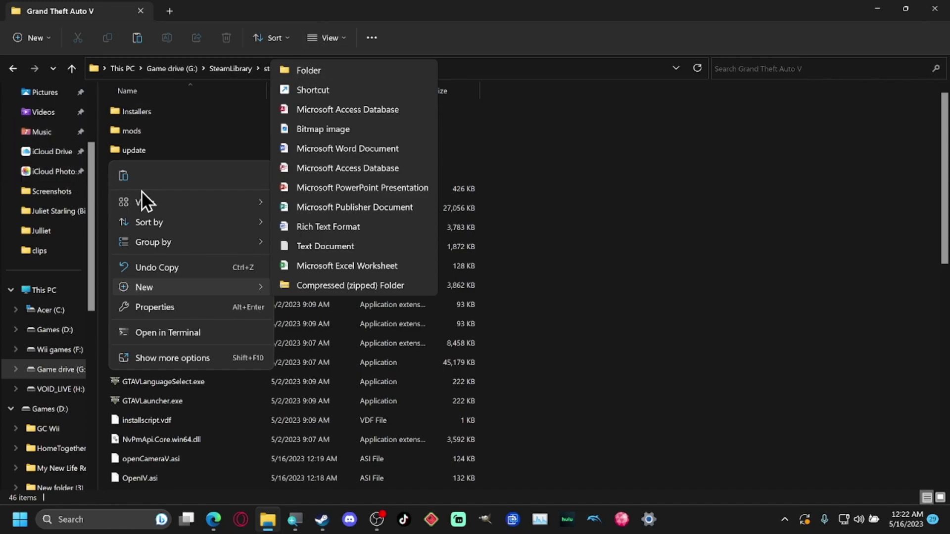
{"action": "mouse_move", "coordinate": [149, 218]}
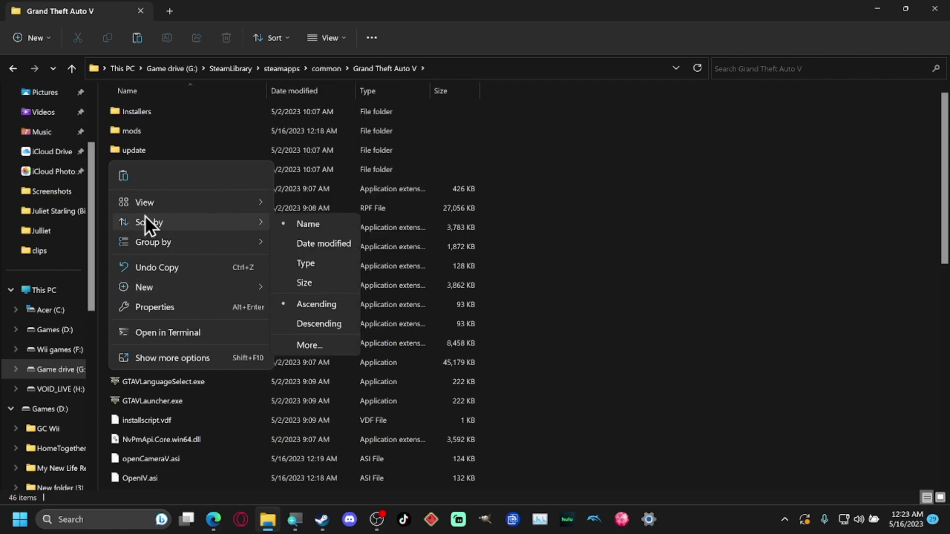
{"action": "left_click", "coordinate": [105, 202]}
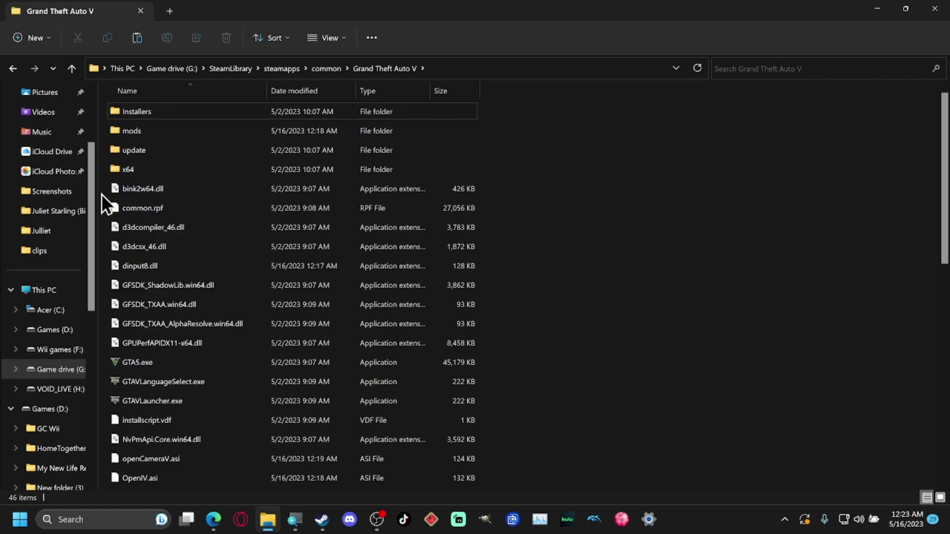
- Create a new folder named "scripts" in the Grand Theft Auto V folder
{"action": "right_click", "coordinate": [105, 195]}
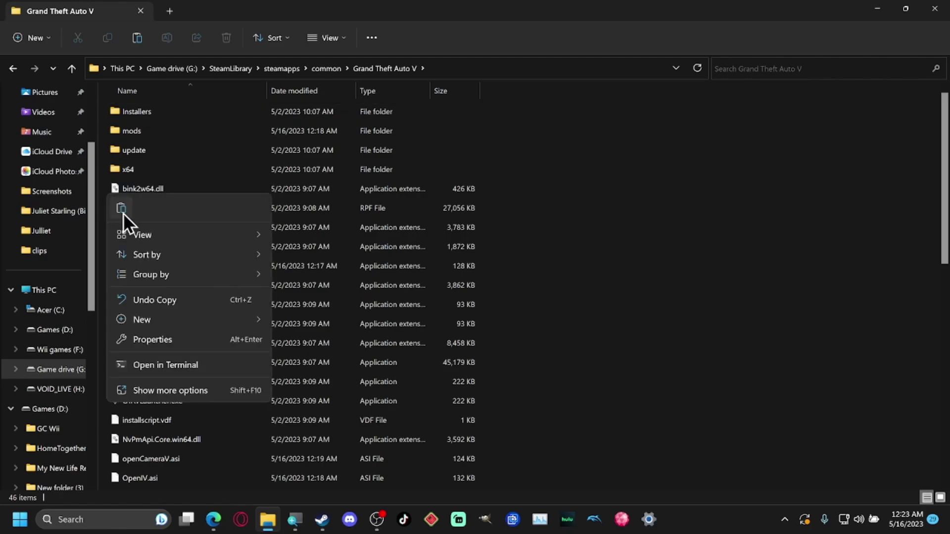
{"action": "mouse_move", "coordinate": [155, 320]}
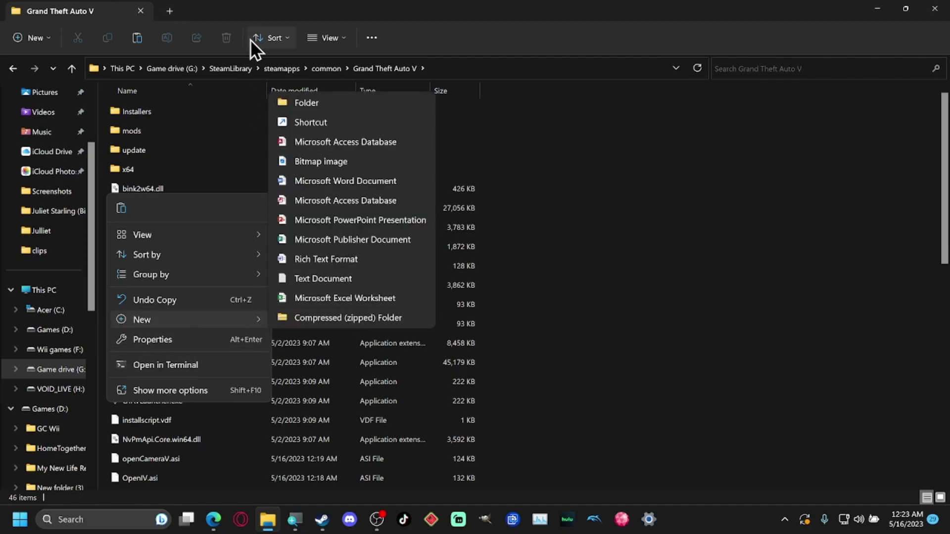
{"action": "left_click", "coordinate": [321, 103]}
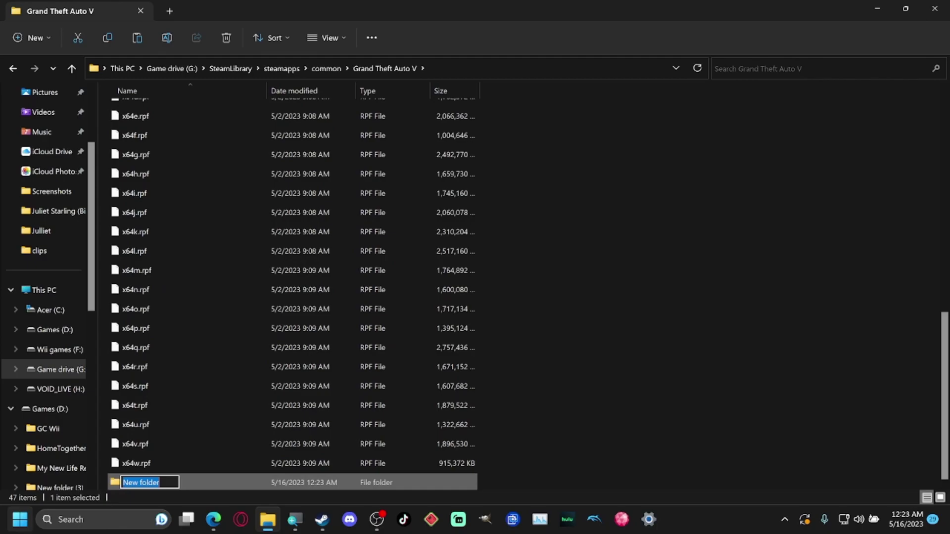
{"action": "mouse_move", "coordinate": [214, 519]}
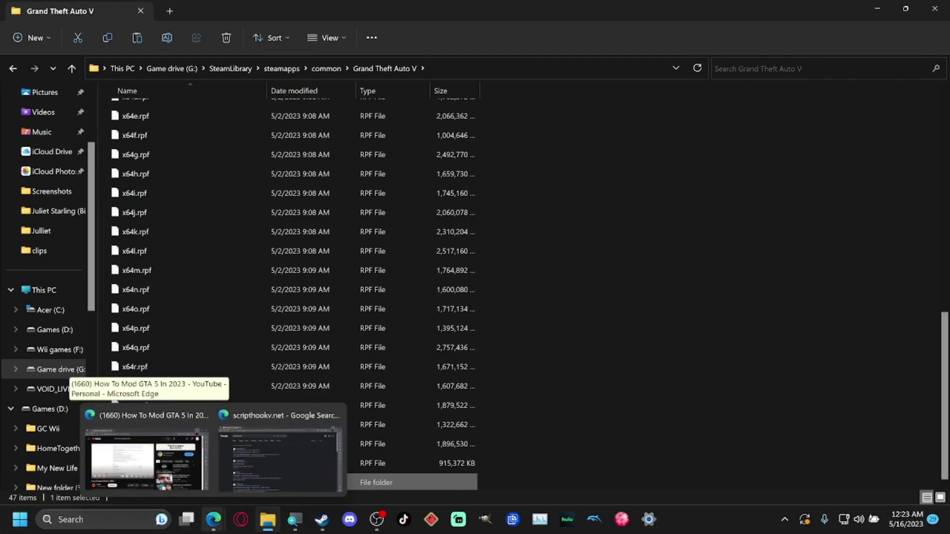
{"action": "type", "text": "scrip"}
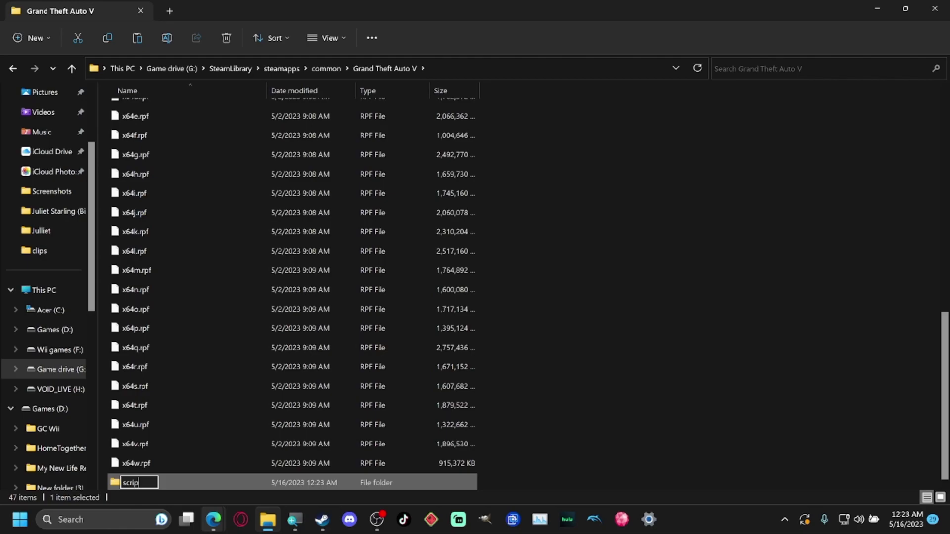
{"action": "type", "text": "ts"}
{"action": "key", "text": "Return"}
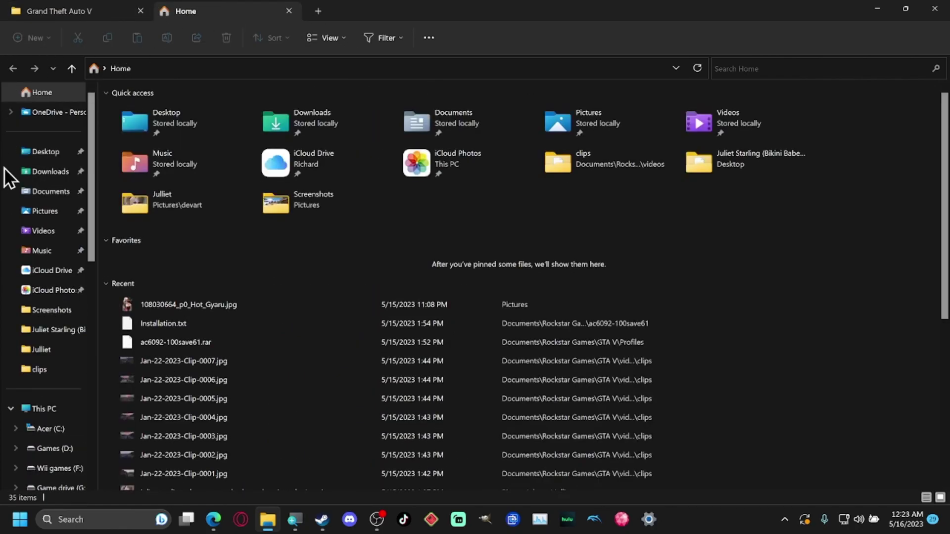
- In a second File Explorer tab, open Desktop\stuff\GTA tools\open and find the ScriptHookV and ScriptHookVDotNet folders
{"action": "left_click", "coordinate": [44, 154]}
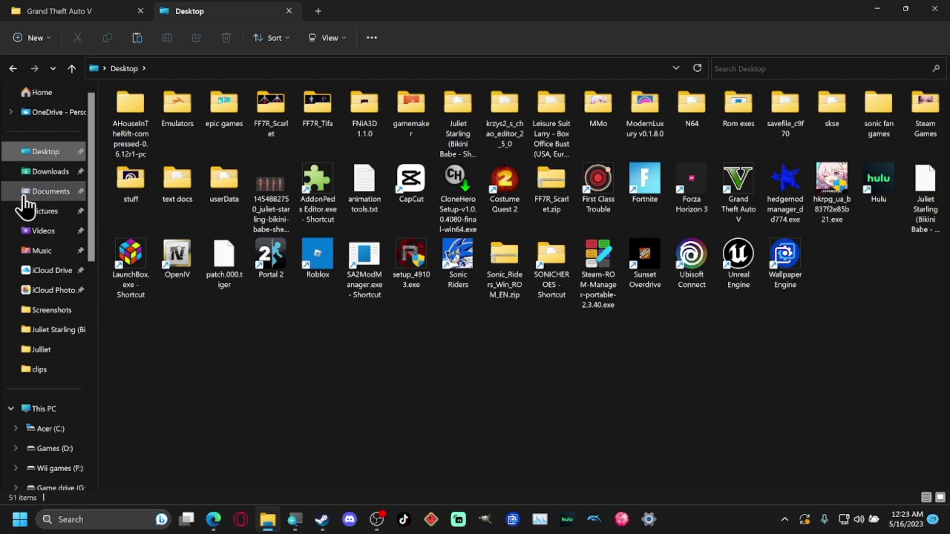
{"action": "double_click", "coordinate": [133, 189]}
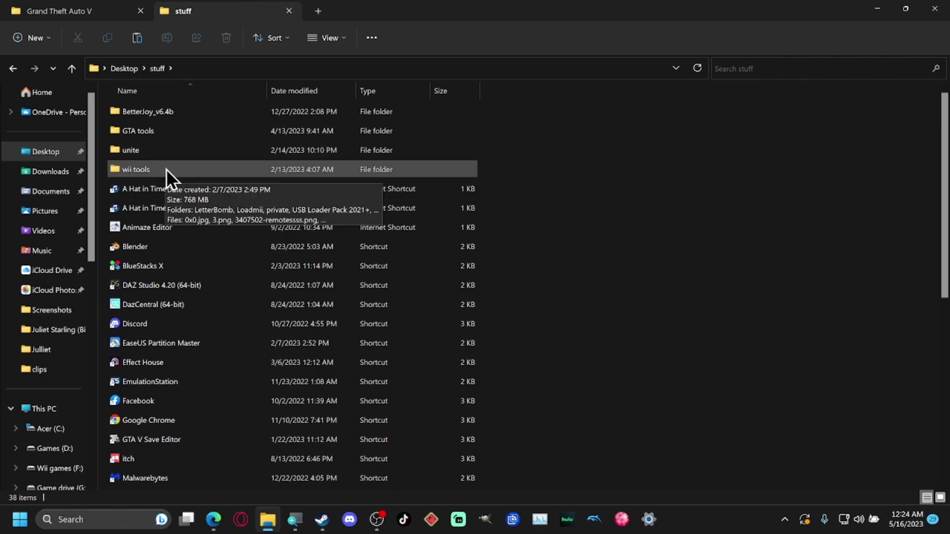
{"action": "double_click", "coordinate": [154, 132]}
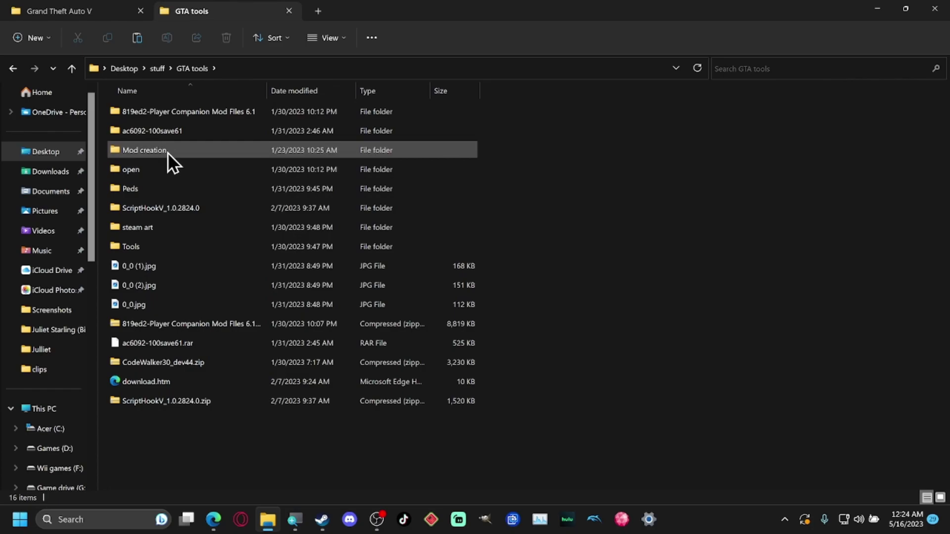
{"action": "double_click", "coordinate": [168, 151]}
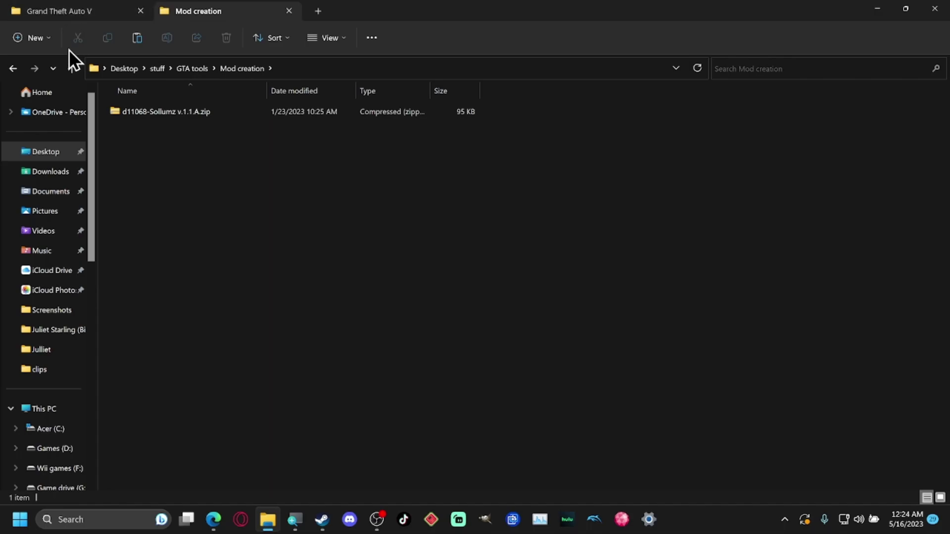
{"action": "left_click", "coordinate": [12, 68]}
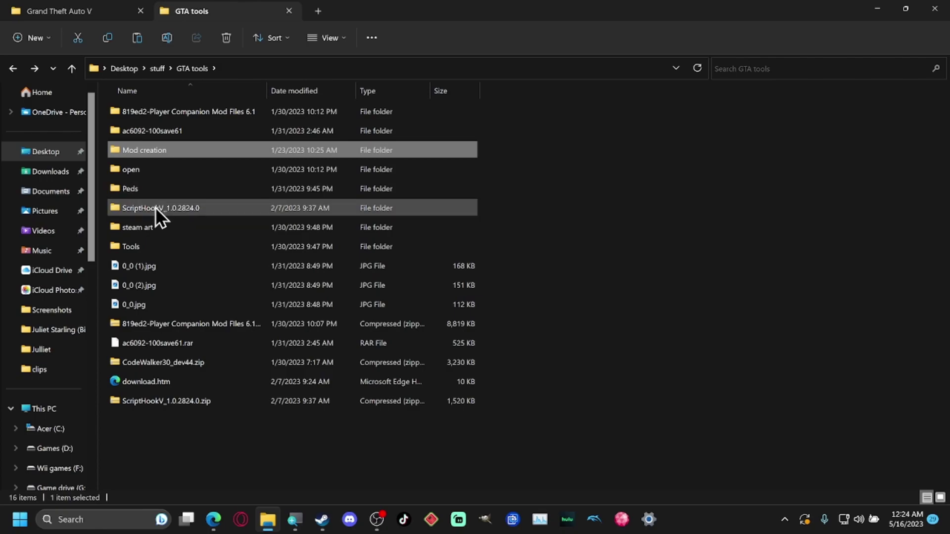
{"action": "double_click", "coordinate": [149, 174]}
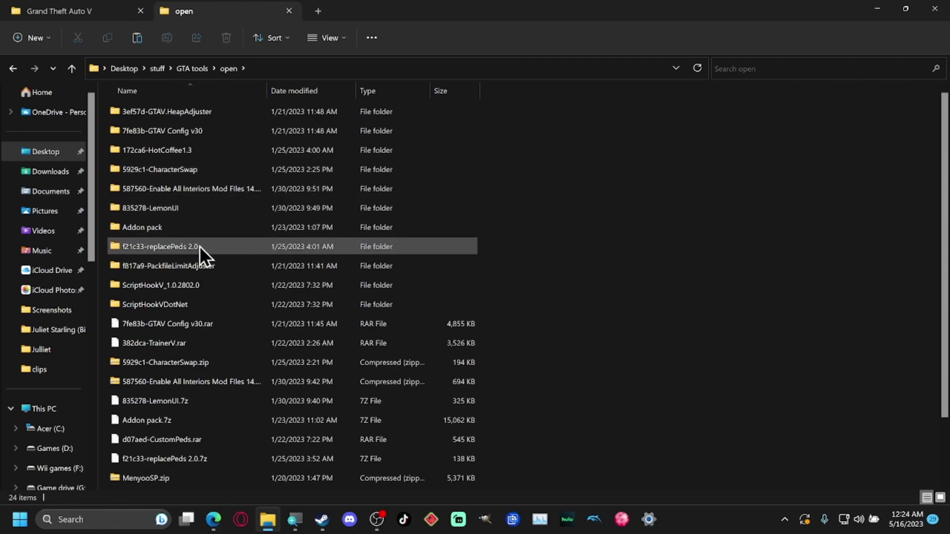
{"action": "scroll", "coordinate": [201, 235], "scroll_direction": "down", "scroll_amount": 1}
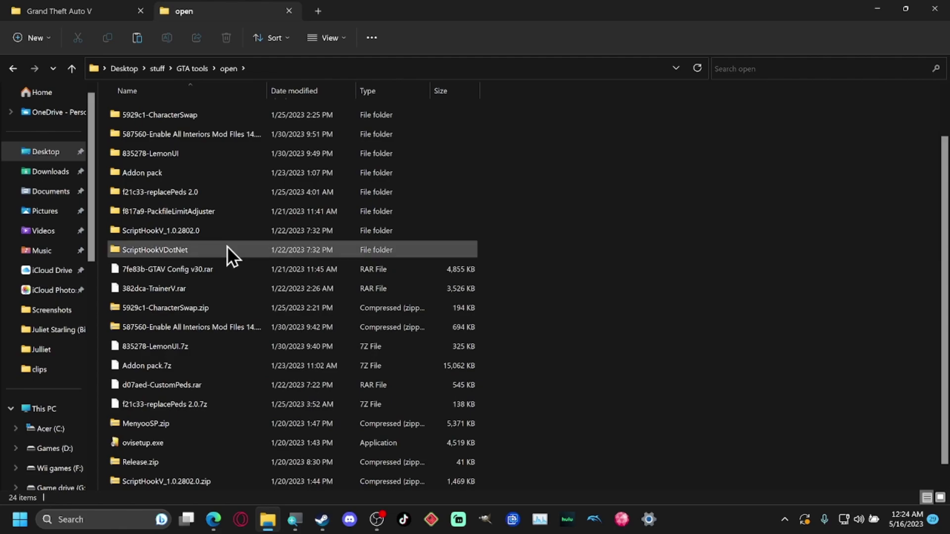
{"action": "mouse_move", "coordinate": [176, 229]}
- Switch to Microsoft Edge, search Google for "scripthookv", and view the download details on AB Software Development's Script Hook V page
{"action": "mouse_move", "coordinate": [213, 520]}
{"action": "left_click", "coordinate": [252, 465]}
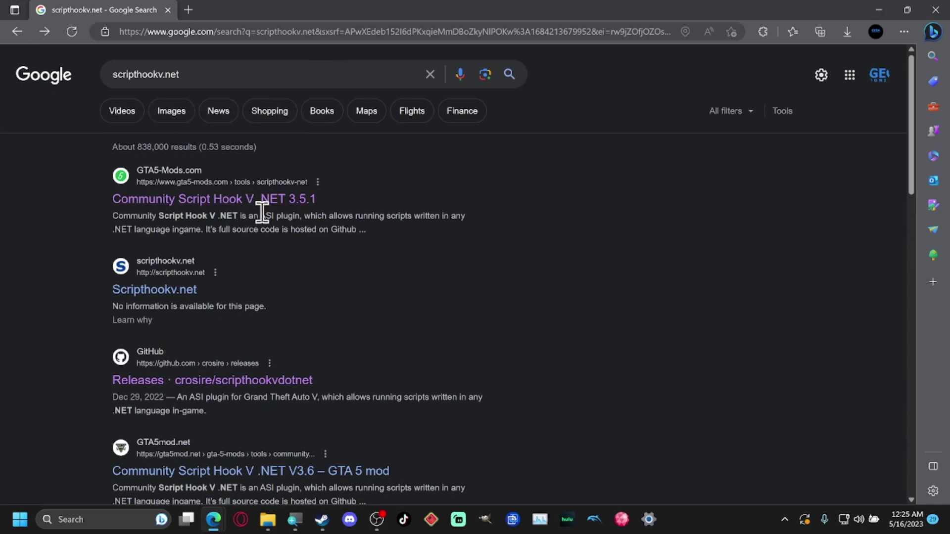
{"action": "left_click", "coordinate": [201, 75]}
{"action": "key", "text": "BackSpace"}
{"action": "key", "text": "BackSpace"}
{"action": "key", "text": "BackSpace"}
{"action": "key", "text": "BackSpace"}
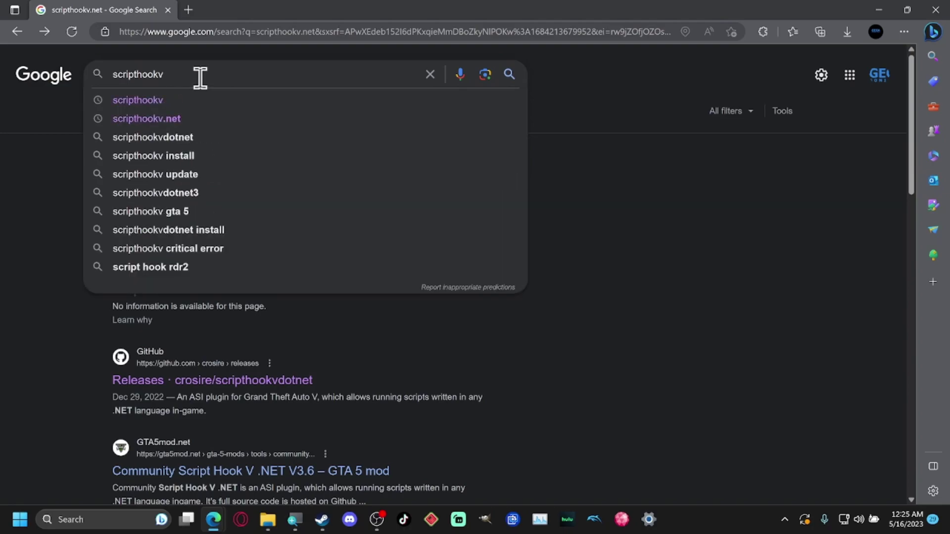
{"action": "key", "text": "Return"}
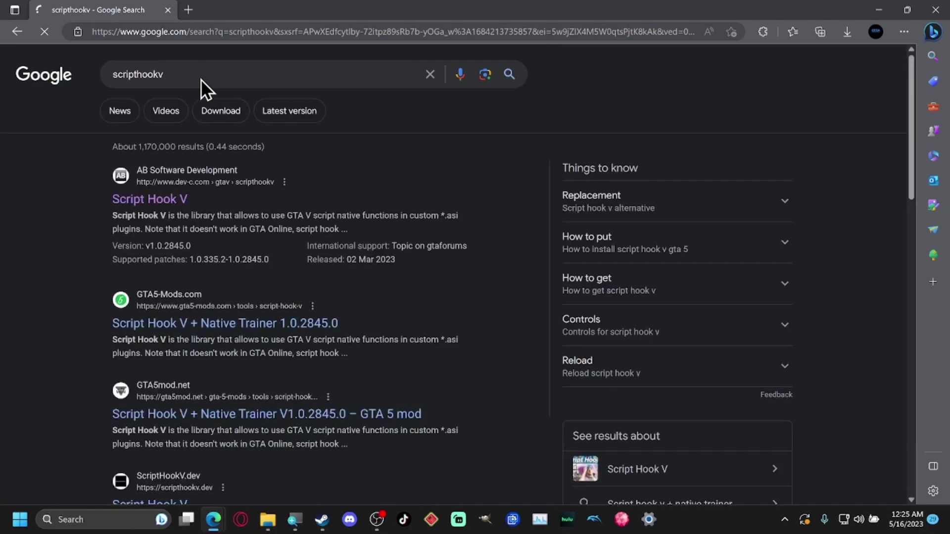
{"action": "left_click", "coordinate": [172, 202]}
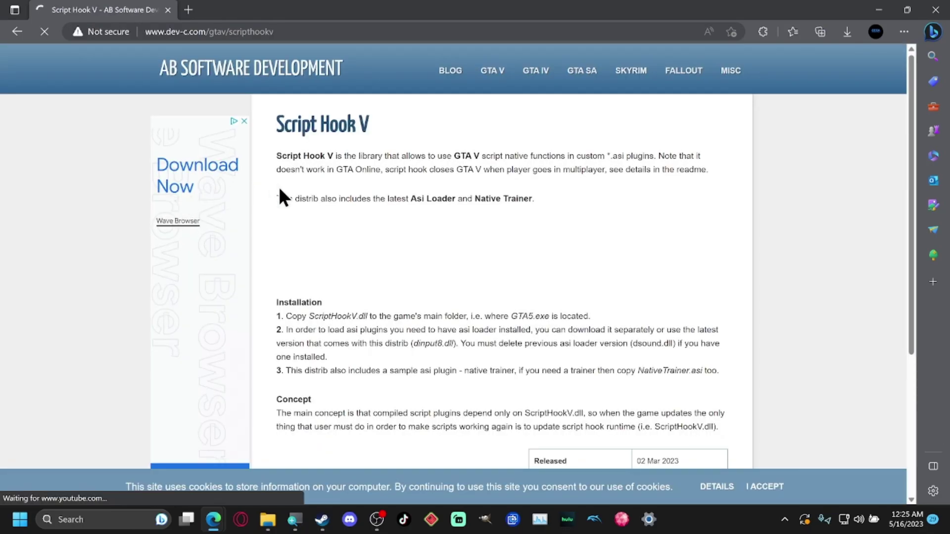
{"action": "scroll", "coordinate": [402, 302], "scroll_direction": "down", "scroll_amount": 4}
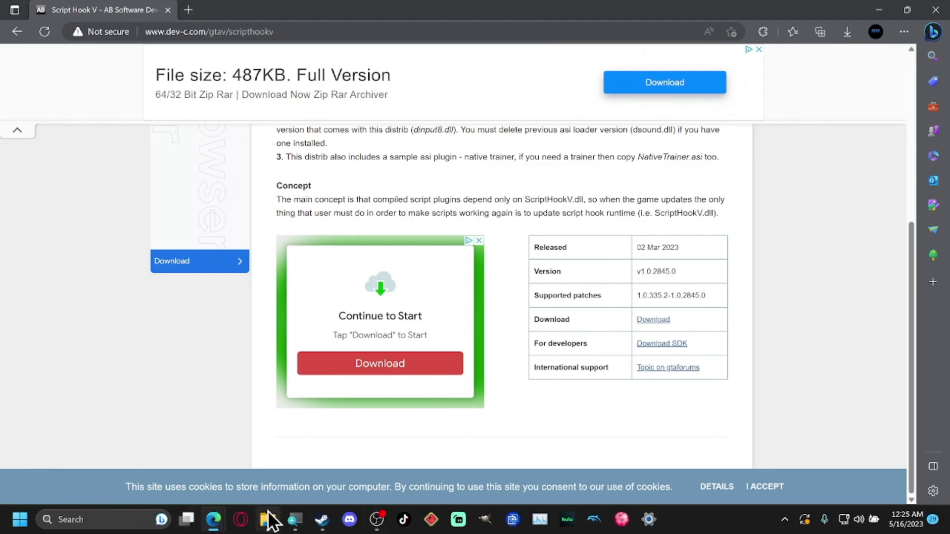
- Switch to File Explorer and delete the outdated ScriptHookV_1.0.2802.0 folder from GTA tools\open
{"action": "mouse_move", "coordinate": [267, 517]}
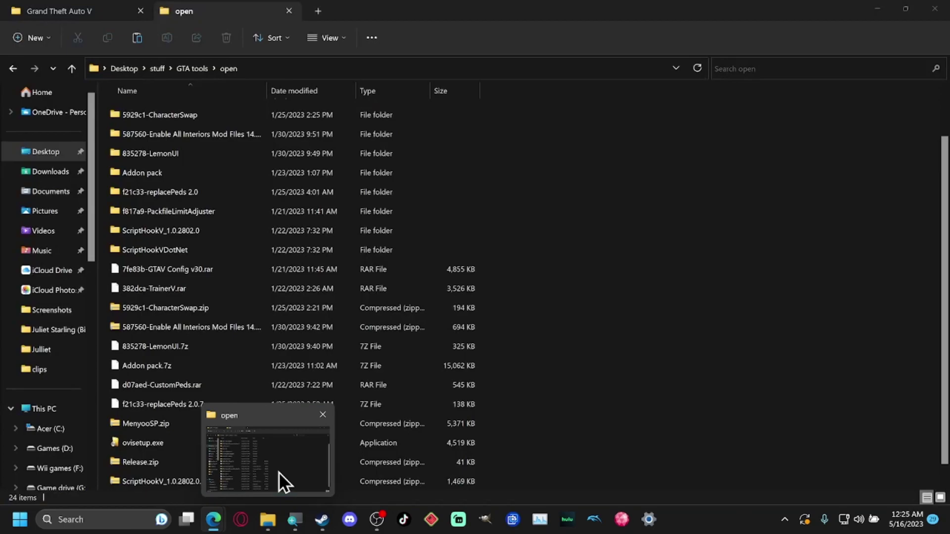
{"action": "left_click", "coordinate": [278, 472]}
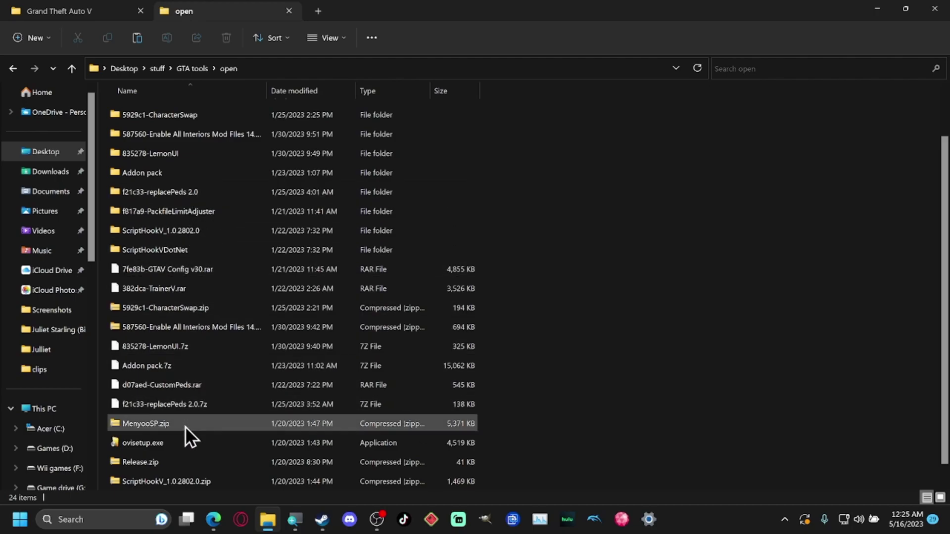
{"action": "scroll", "coordinate": [205, 382], "scroll_direction": "down", "scroll_amount": 1}
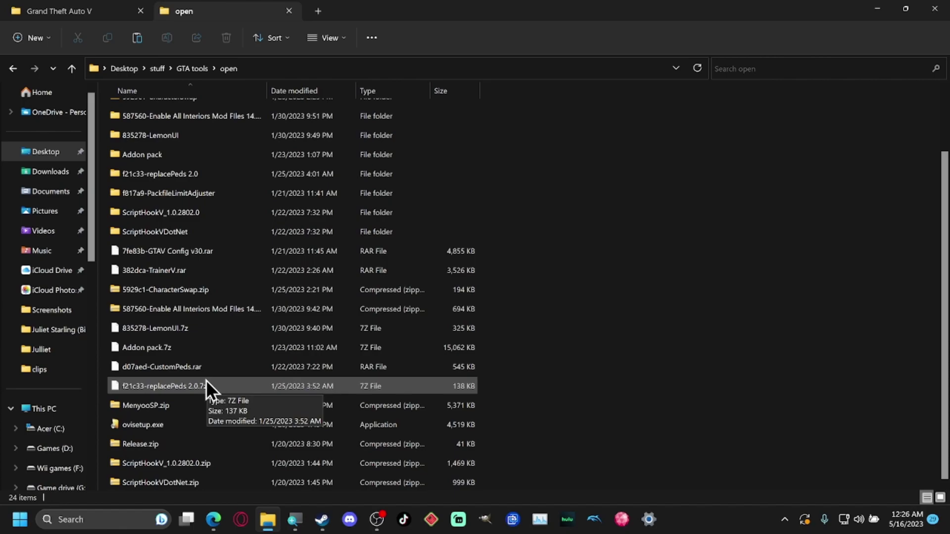
{"action": "scroll", "coordinate": [221, 297], "scroll_direction": "up", "scroll_amount": 1}
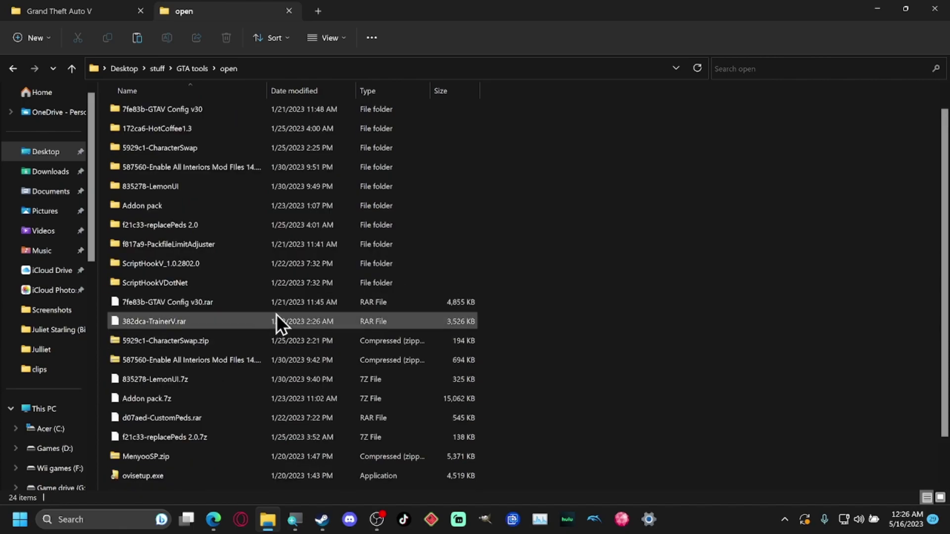
{"action": "scroll", "coordinate": [257, 376], "scroll_direction": "up", "scroll_amount": 1}
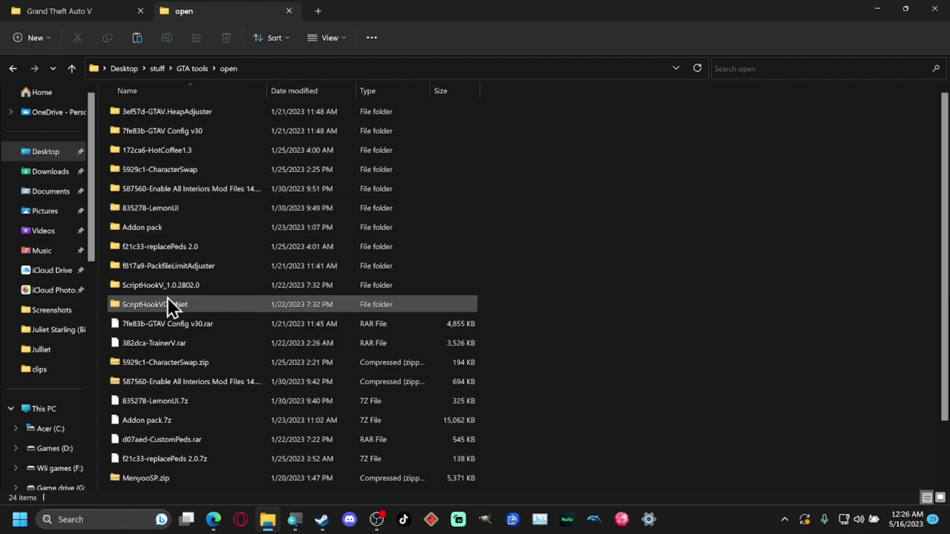
{"action": "mouse_move", "coordinate": [173, 285]}
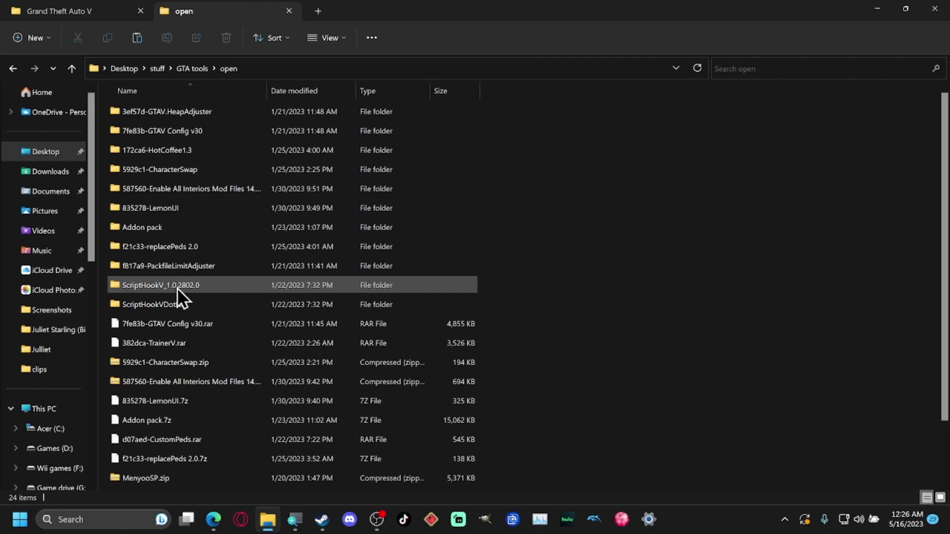
{"action": "right_click", "coordinate": [181, 286]}
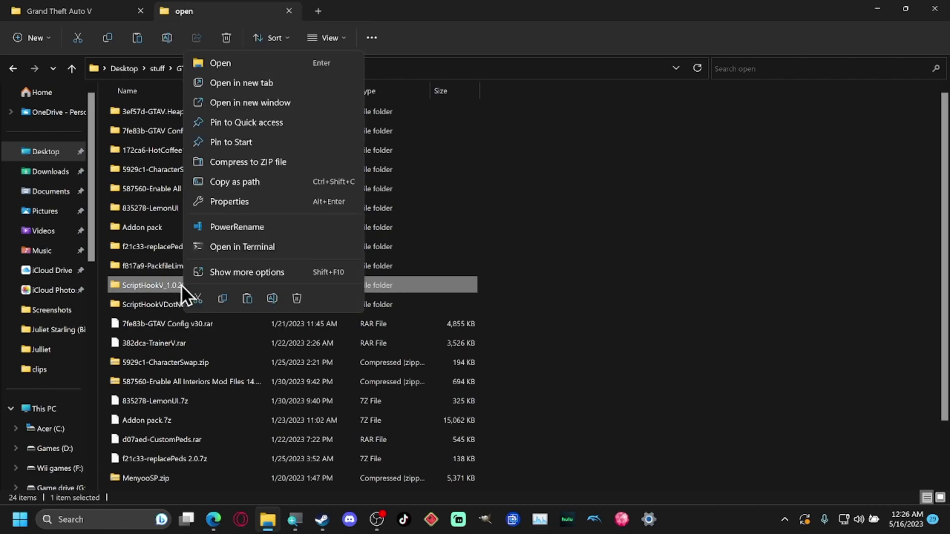
{"action": "left_click", "coordinate": [297, 298]}
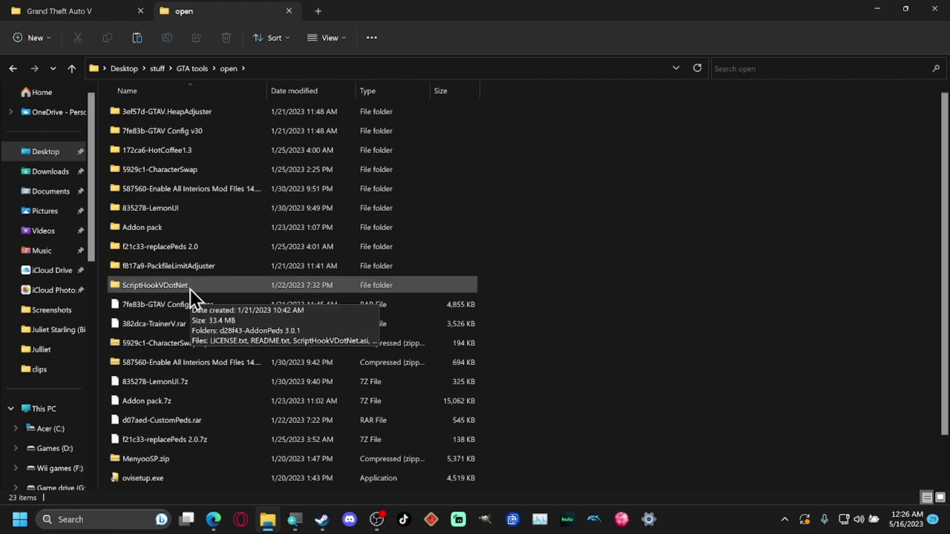
- Examine the contents of the ScriptHookVDotNet folder and return to the open folder
{"action": "double_click", "coordinate": [155, 286]}
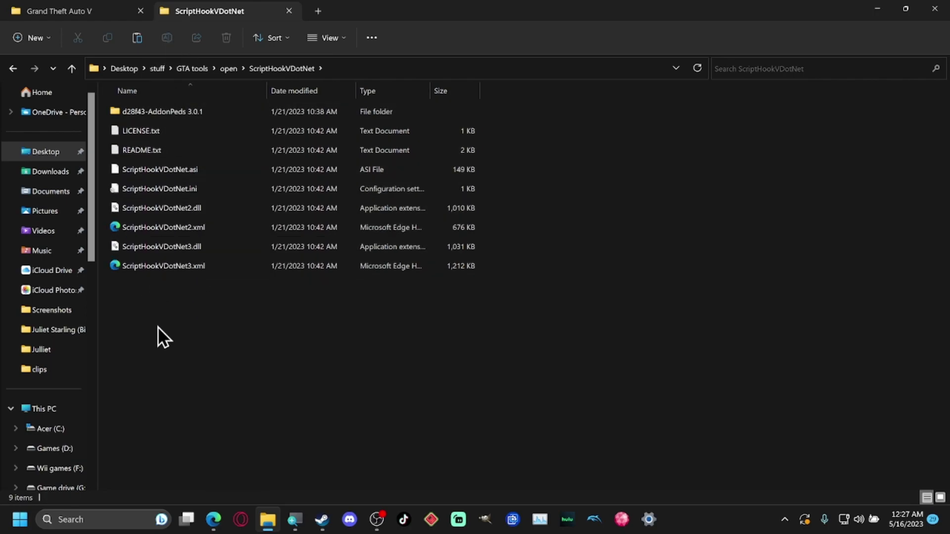
{"action": "left_click", "coordinate": [22, 74]}
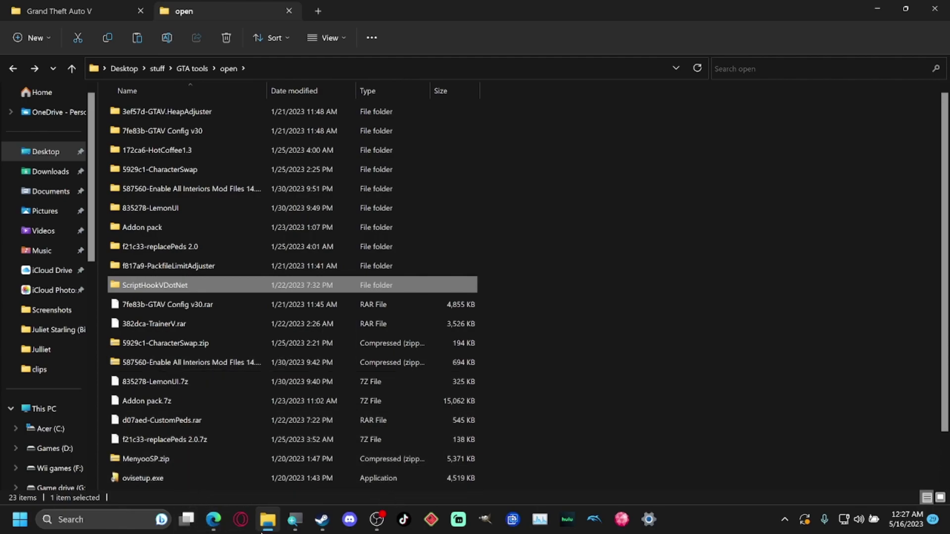
- Switch back to the Script Hook V page in Microsoft Edge and start its download, choosing to save it to a specific location
{"action": "left_click", "coordinate": [268, 520]}
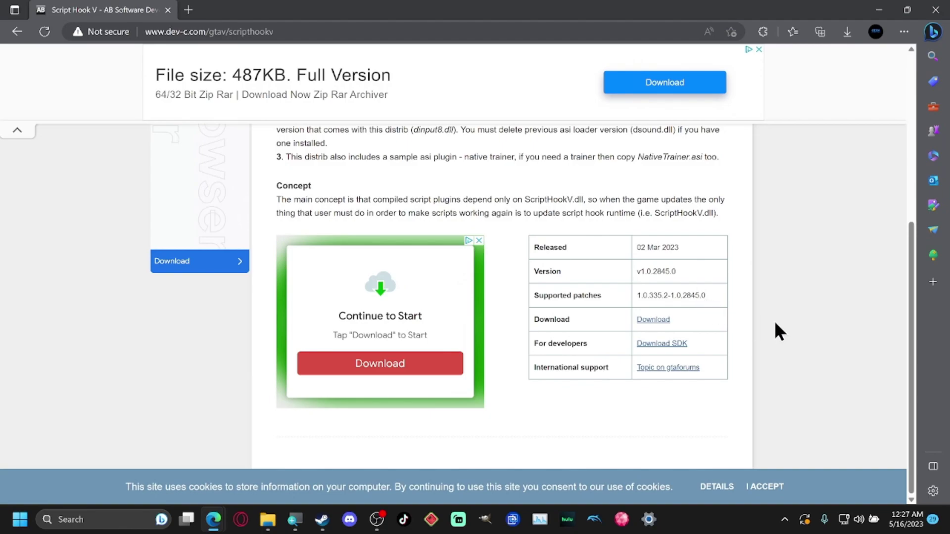
{"action": "left_click", "coordinate": [660, 324]}
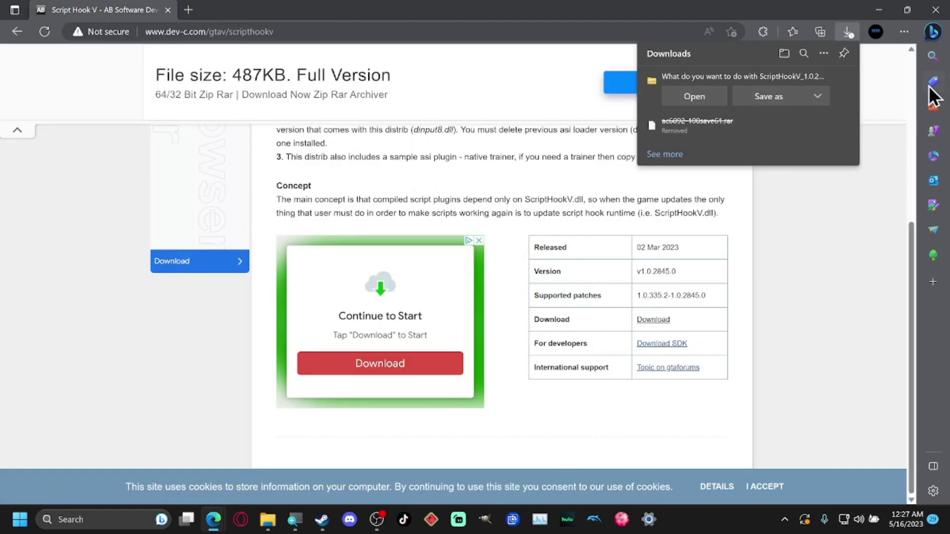
{"action": "left_click", "coordinate": [787, 113]}
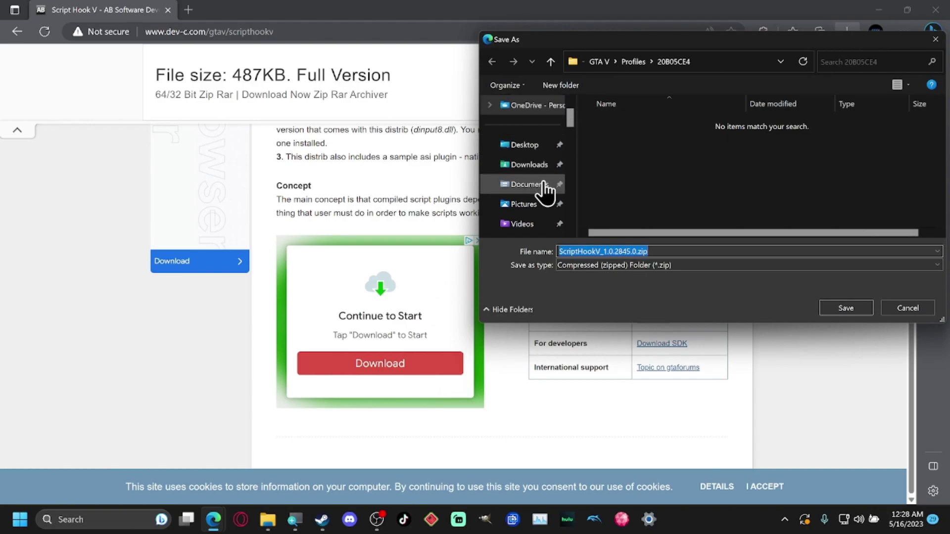
- Save the download as ScriptHookV_1.0.2845.0.zip in Desktop\stuff\GTA tools\open
{"action": "left_click", "coordinate": [536, 151]}
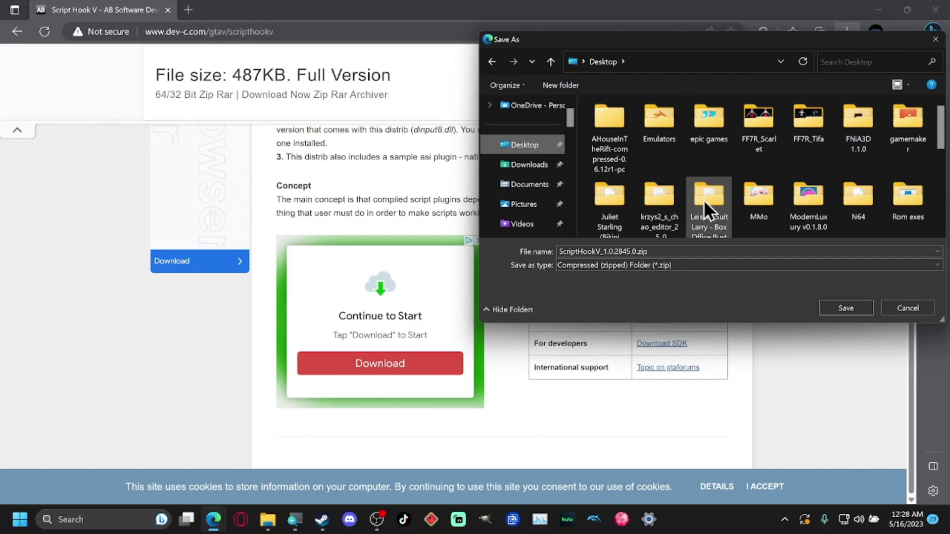
{"action": "scroll", "coordinate": [679, 187], "scroll_direction": "down", "scroll_amount": 1}
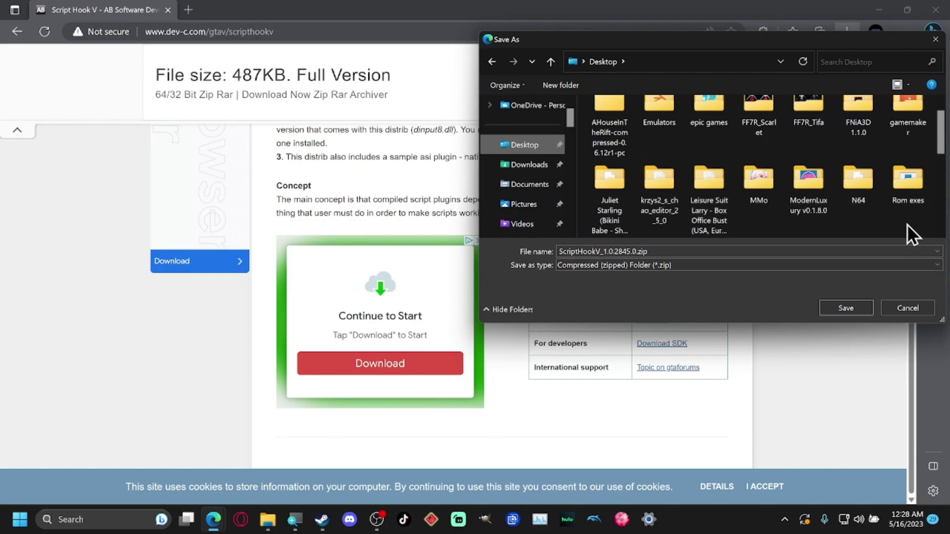
{"action": "scroll", "coordinate": [737, 194], "scroll_direction": "down", "scroll_amount": 2}
{"action": "scroll", "coordinate": [736, 194], "scroll_direction": "up", "scroll_amount": 1}
{"action": "scroll", "coordinate": [738, 194], "scroll_direction": "up", "scroll_amount": 1}
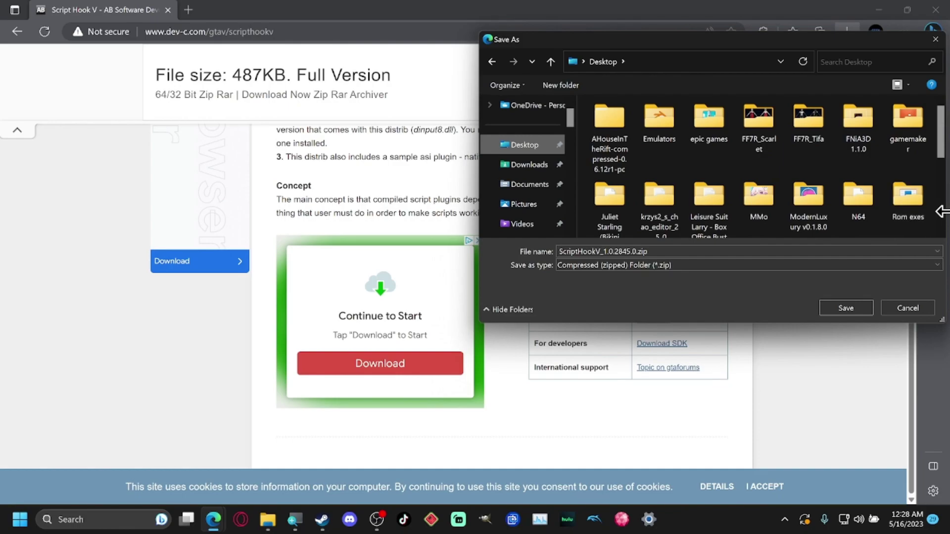
{"action": "scroll", "coordinate": [896, 201], "scroll_direction": "down", "scroll_amount": 2}
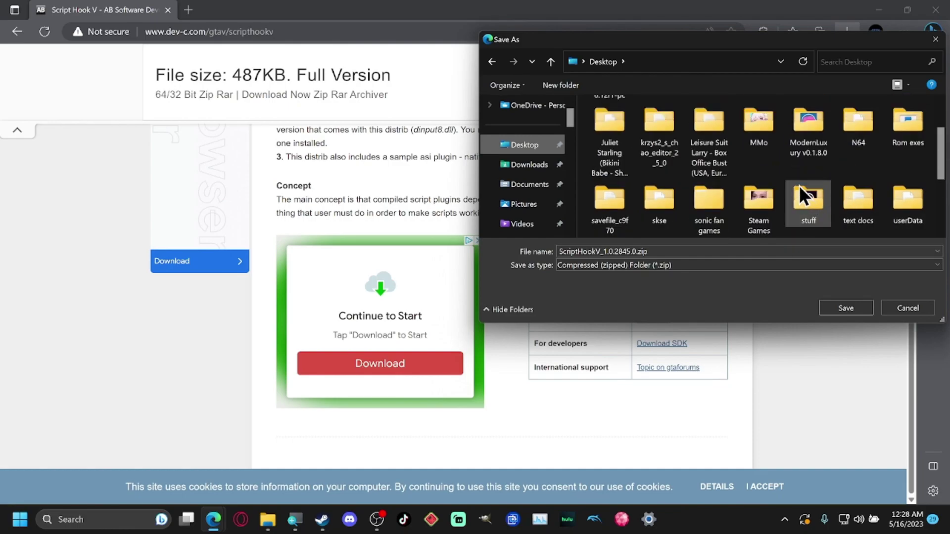
{"action": "double_click", "coordinate": [806, 197]}
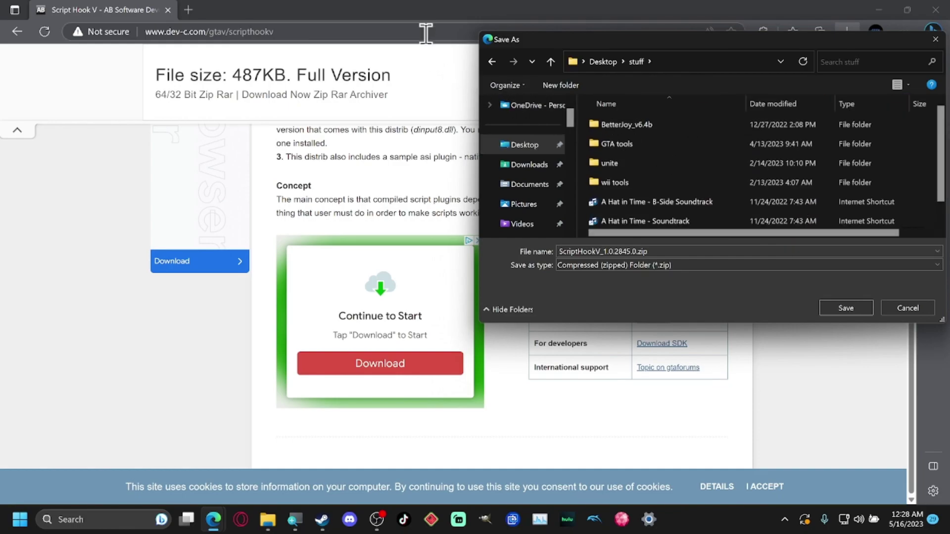
{"action": "double_click", "coordinate": [624, 143]}
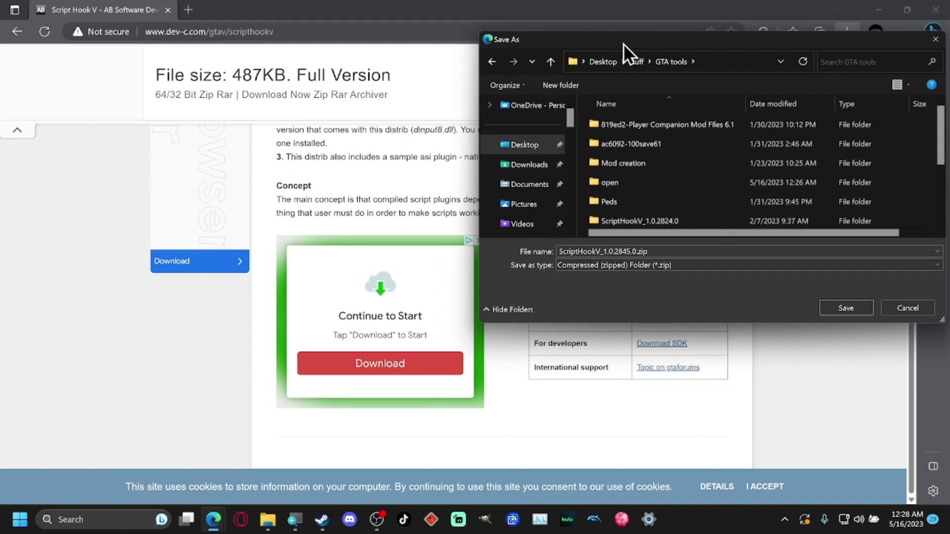
{"action": "double_click", "coordinate": [647, 179]}
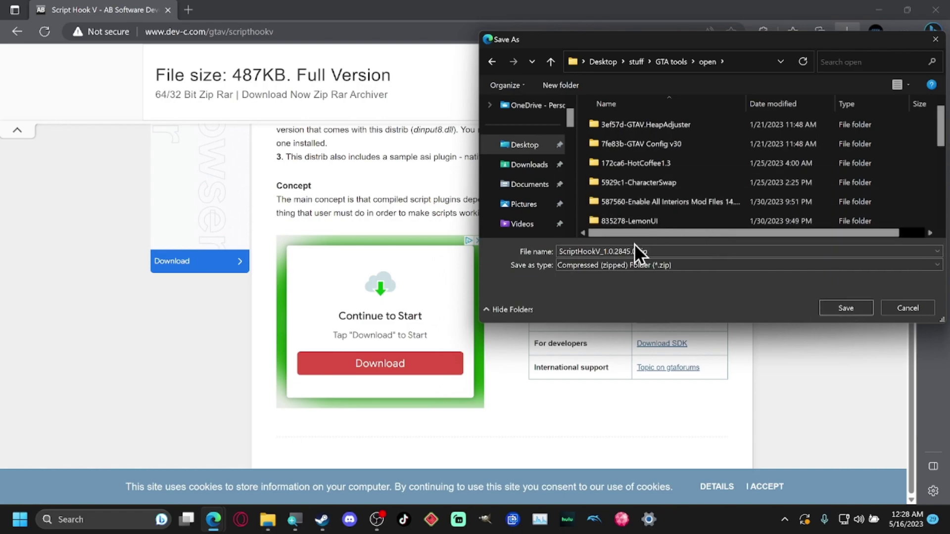
{"action": "left_click", "coordinate": [845, 308]}
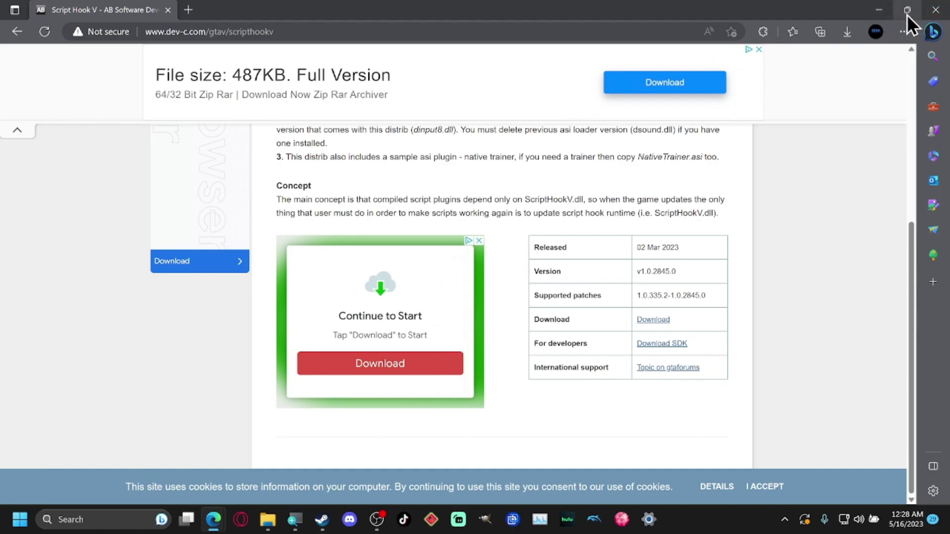
- Switch to File Explorer and delete the old ScriptHookV_1.0.2802.0.zip archive from the open folder
{"action": "left_click", "coordinate": [267, 527]}
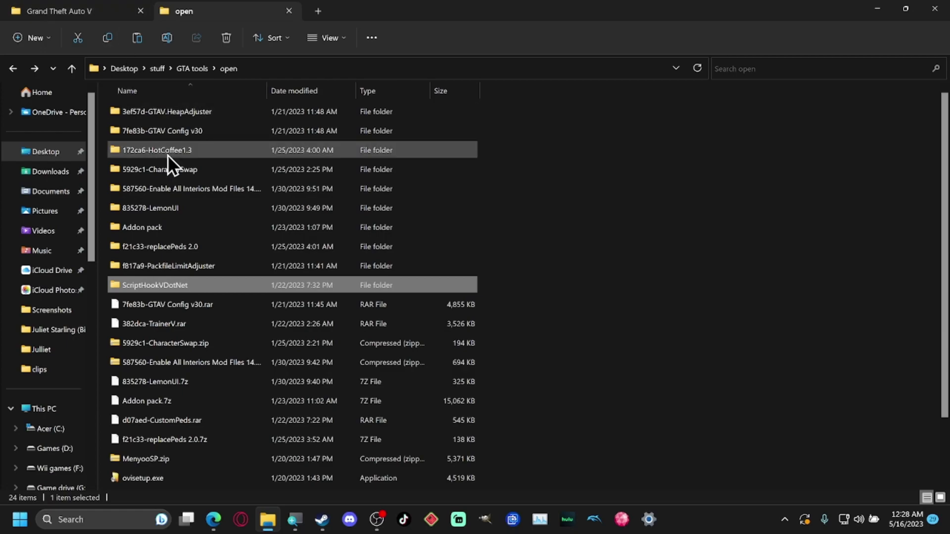
{"action": "scroll", "coordinate": [165, 148], "scroll_direction": "down", "scroll_amount": 1}
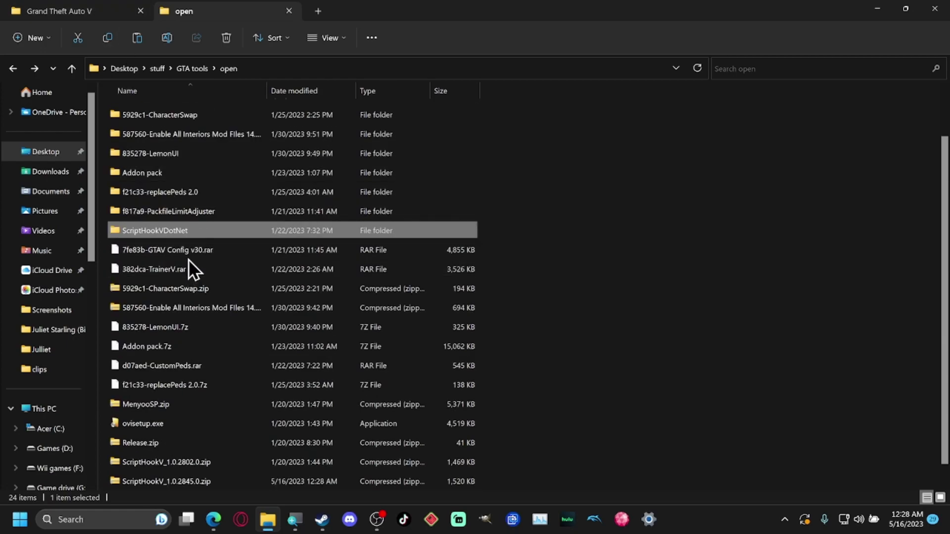
{"action": "scroll", "coordinate": [189, 259], "scroll_direction": "down", "scroll_amount": 1}
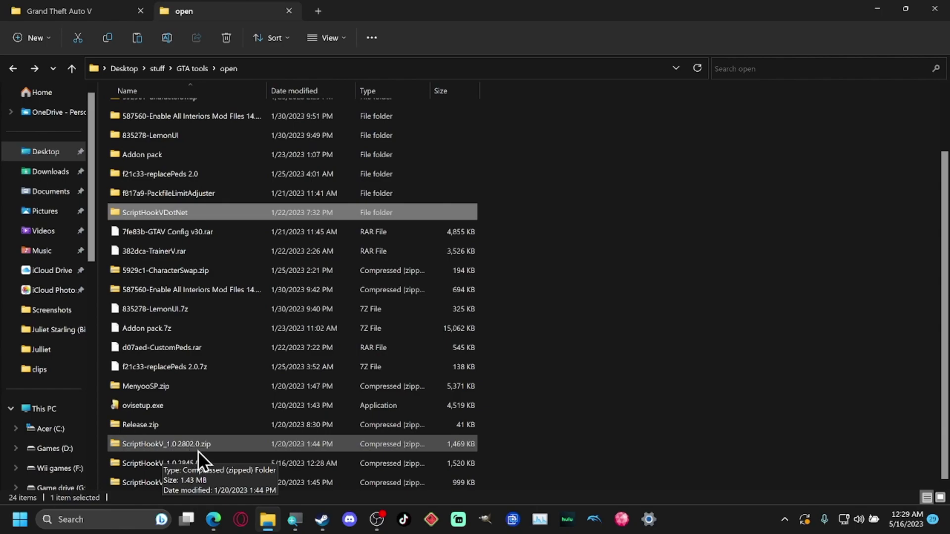
{"action": "right_click", "coordinate": [179, 446]}
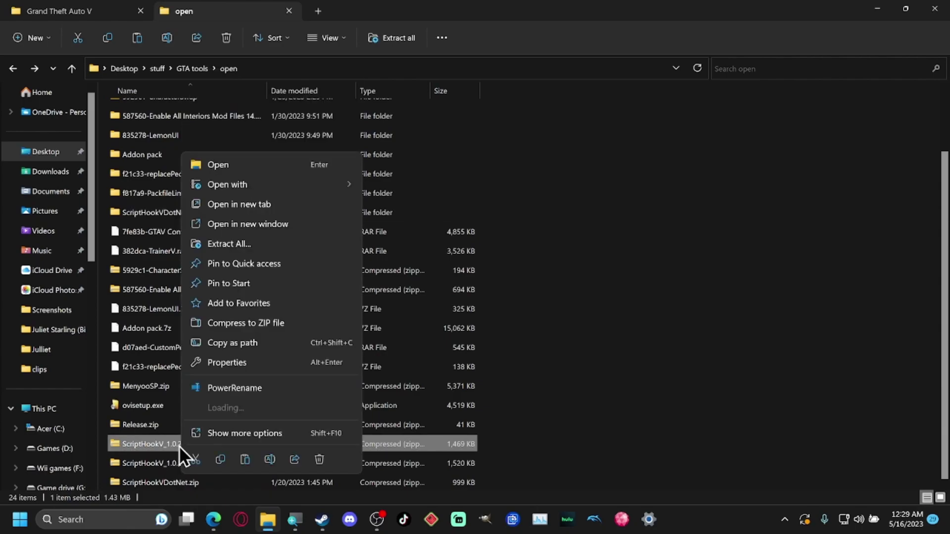
{"action": "left_click", "coordinate": [321, 460]}
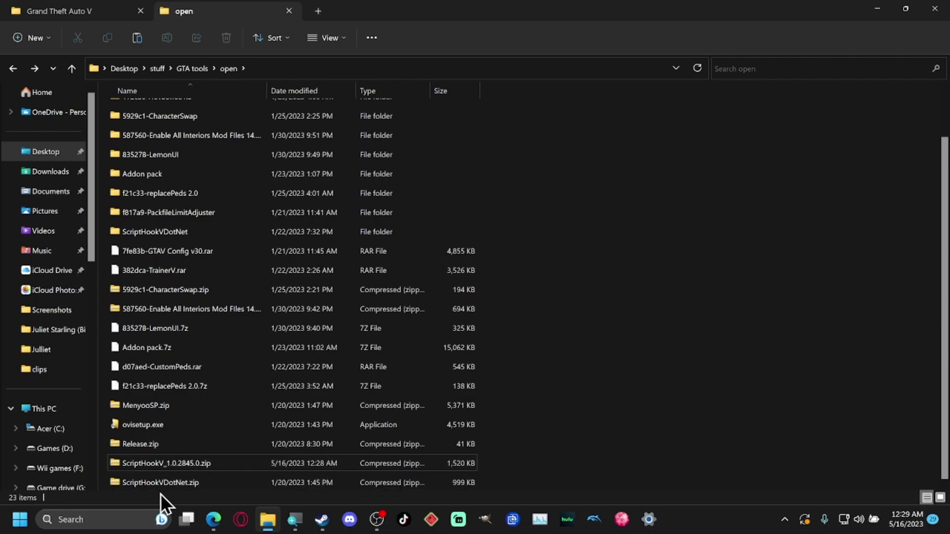
- Extract ScriptHookV_1.0.2845.0.zip into a ScriptHookV_1.0.2845.0 folder inside the open folder
{"action": "right_click", "coordinate": [164, 461]}
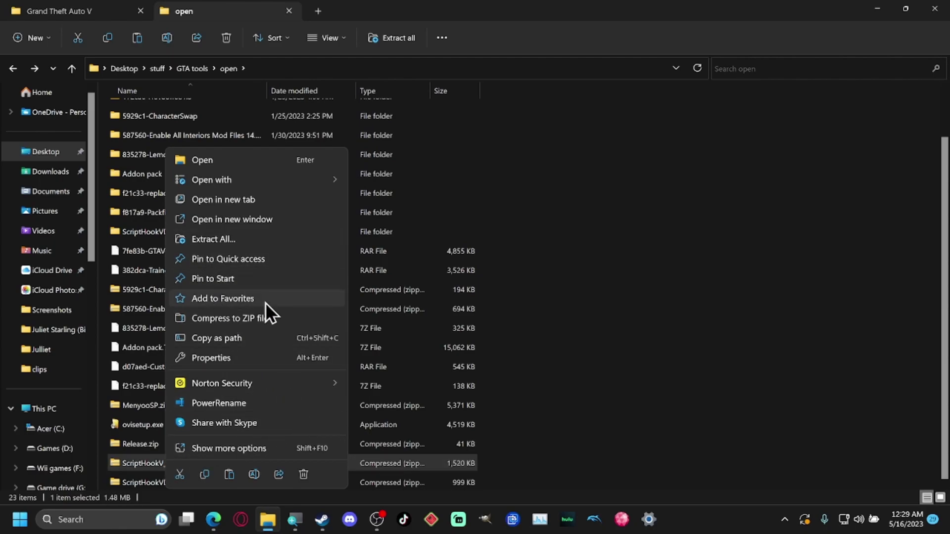
{"action": "left_click", "coordinate": [215, 242]}
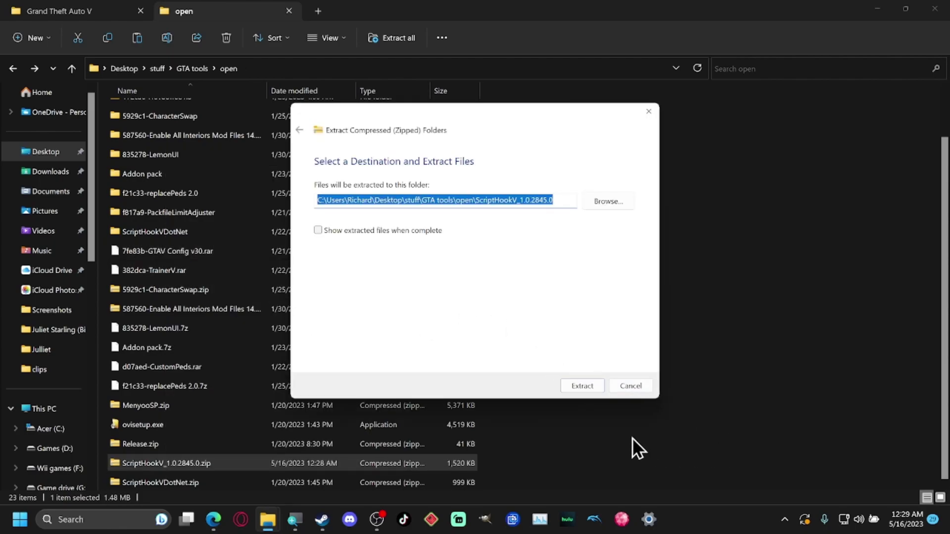
{"action": "left_click", "coordinate": [579, 385]}
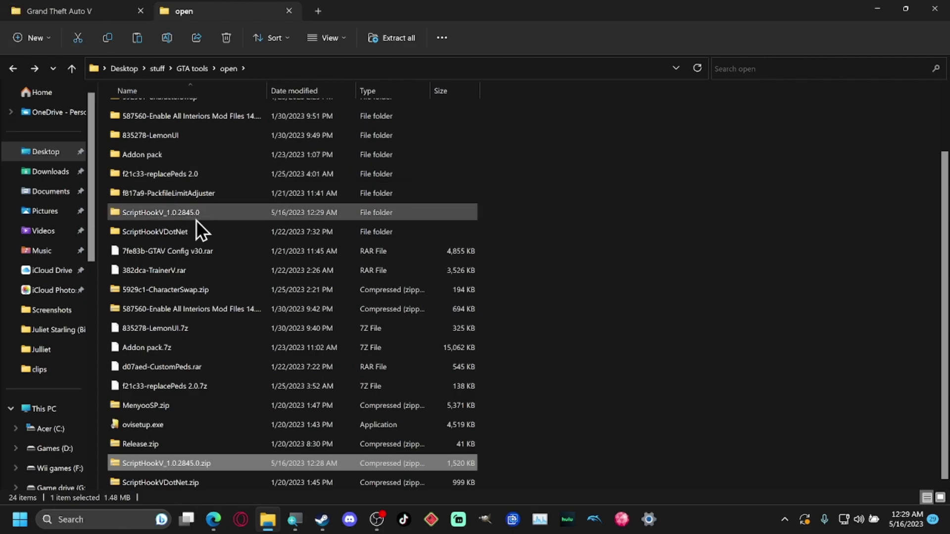
- Open the bin folder inside the extracted ScriptHookV_1.0.2845.0 folder
{"action": "scroll", "coordinate": [202, 162], "scroll_direction": "up", "scroll_amount": 2}
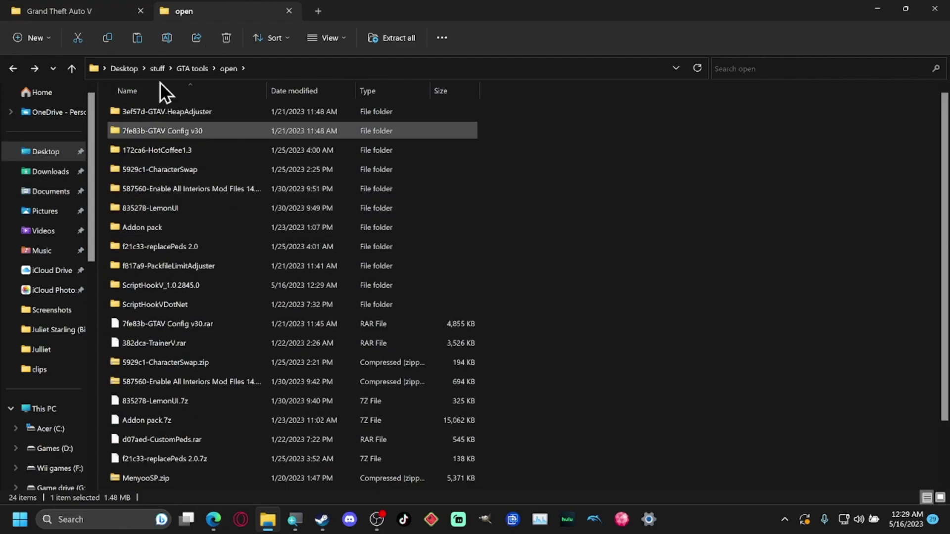
{"action": "scroll", "coordinate": [178, 207], "scroll_direction": "down", "scroll_amount": 2}
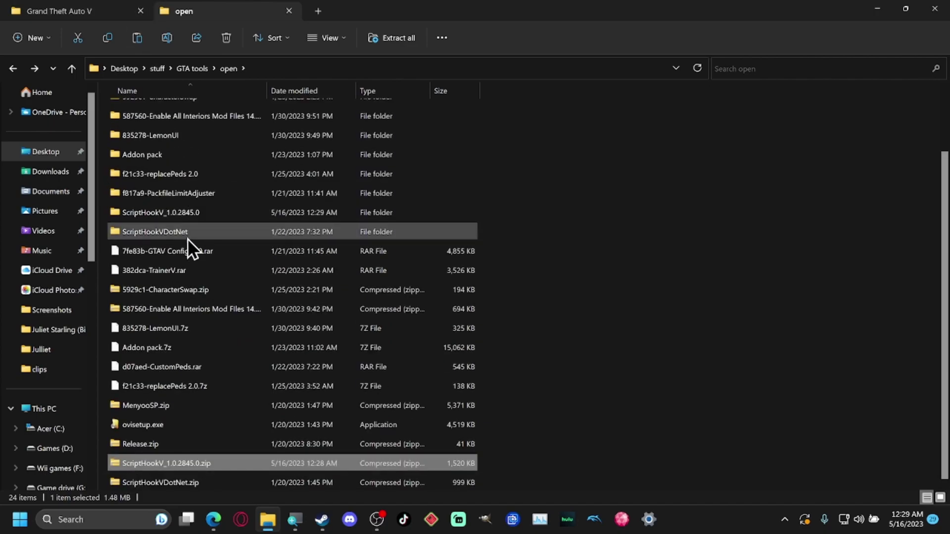
{"action": "double_click", "coordinate": [183, 216]}
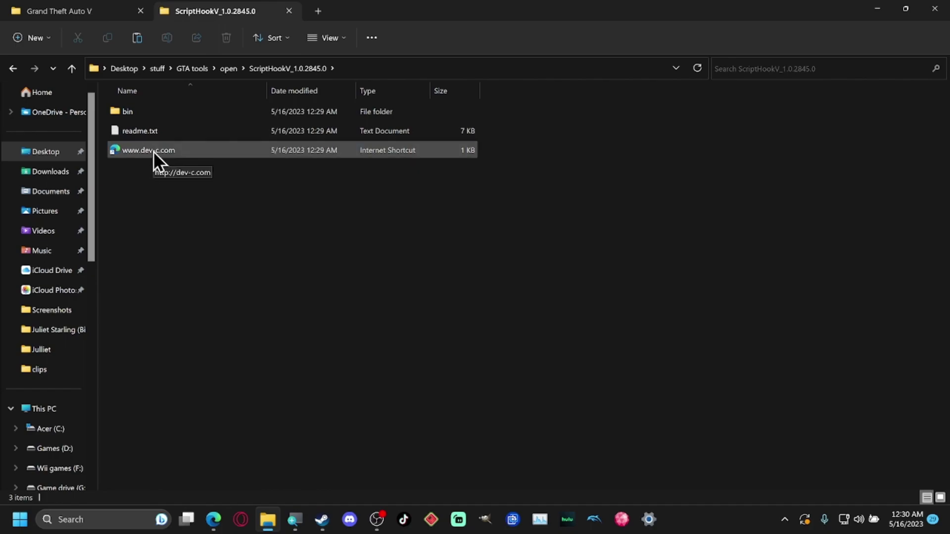
{"action": "double_click", "coordinate": [138, 112]}
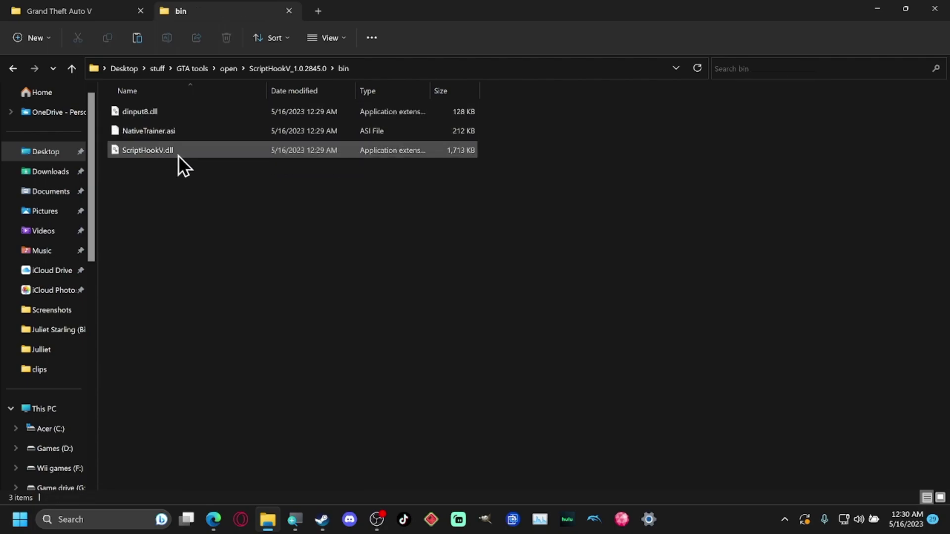
{"action": "mouse_move", "coordinate": [178, 155]}
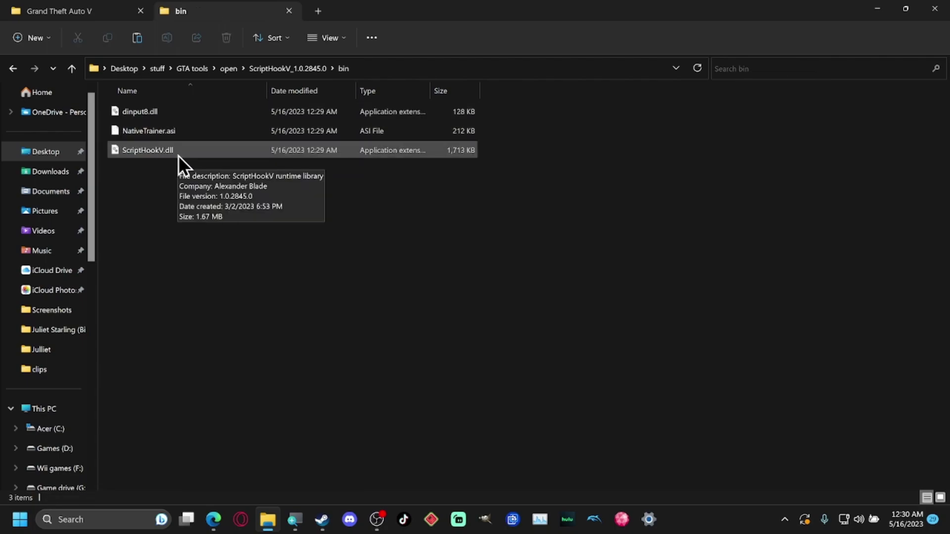
- Copy dinput8.dll and ScriptHookV.dll from the bin folder, leaving out NativeTrainer.asi
{"action": "left_click", "coordinate": [143, 150]}
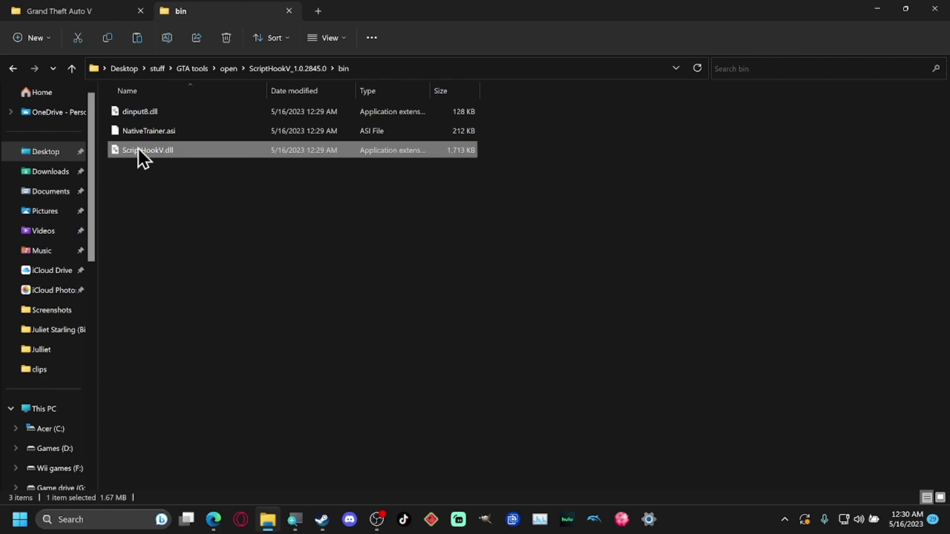
{"action": "left_click", "coordinate": [146, 115], "text": "ctrl"}
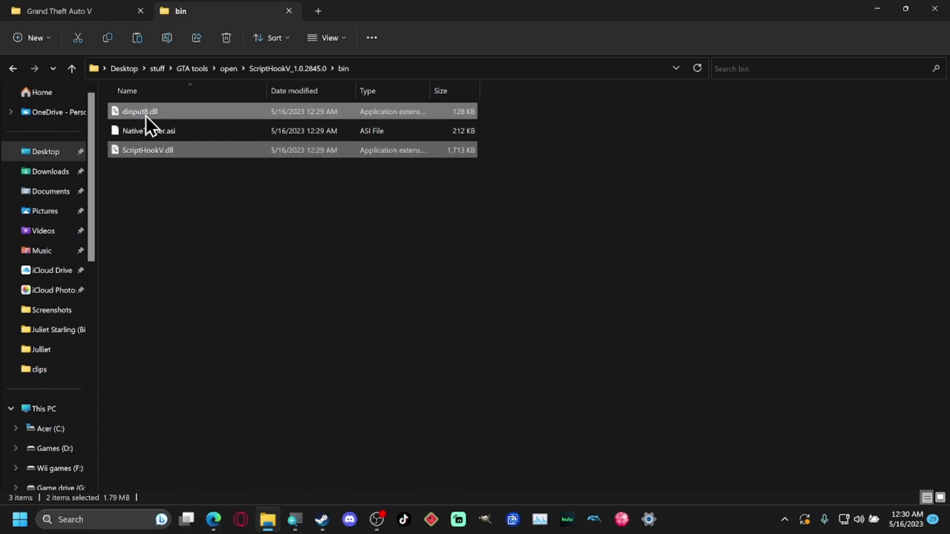
{"action": "right_click", "coordinate": [148, 114]}
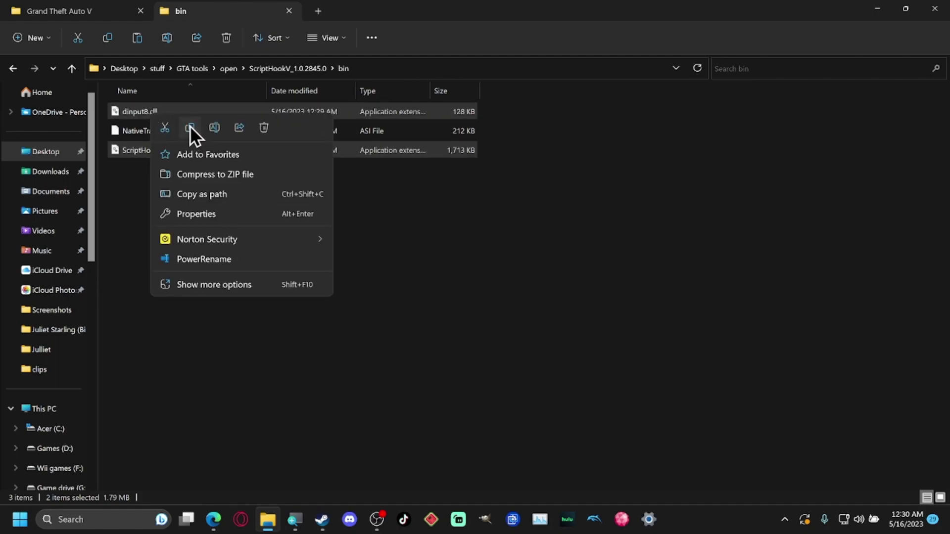
{"action": "left_click", "coordinate": [190, 126]}
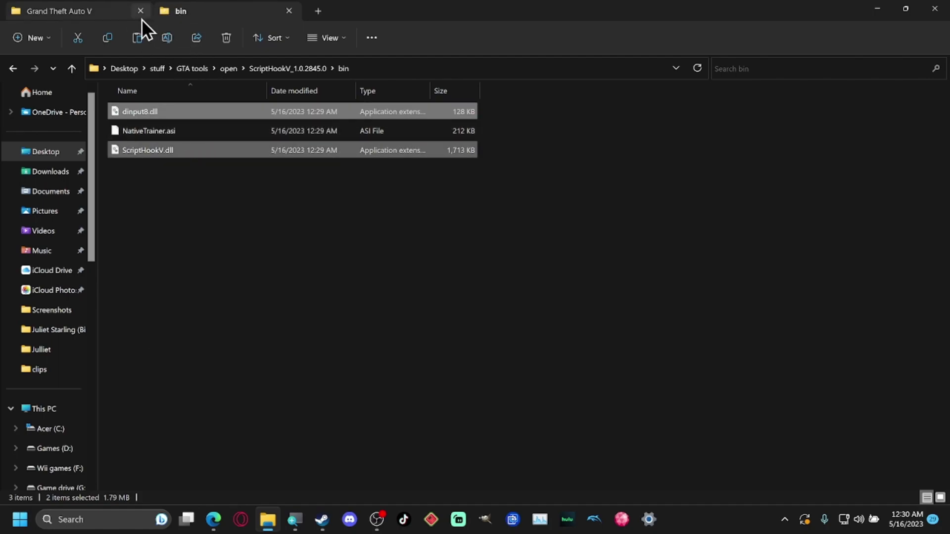
- Paste the two copied DLLs into the Grand Theft Auto V game folder, replacing the existing dinput8.dll
{"action": "left_click", "coordinate": [123, 14]}
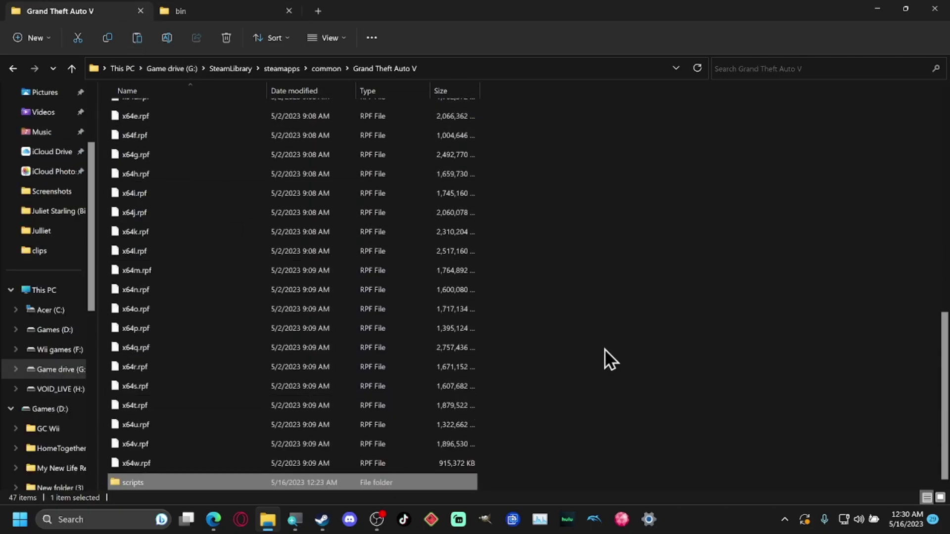
{"action": "right_click", "coordinate": [514, 346]}
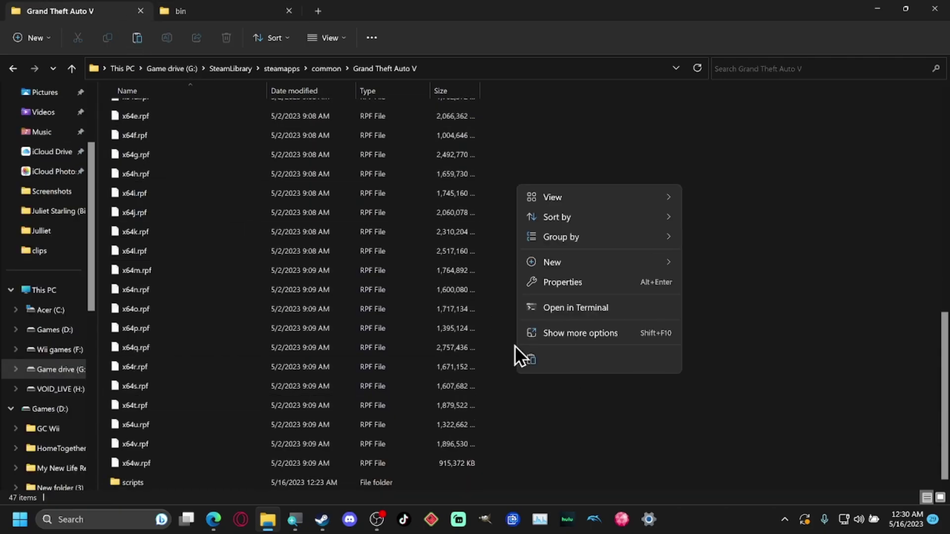
{"action": "left_click", "coordinate": [531, 360]}
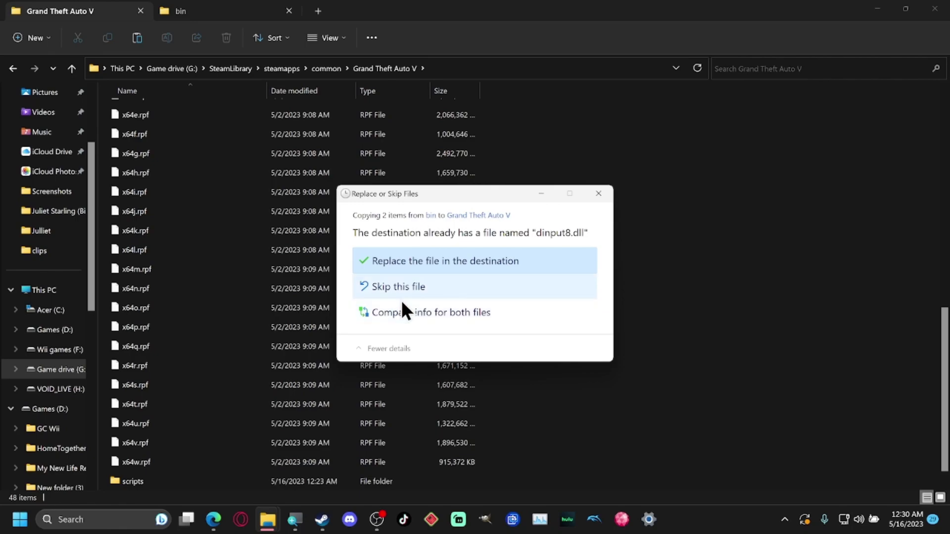
{"action": "left_click", "coordinate": [414, 262]}
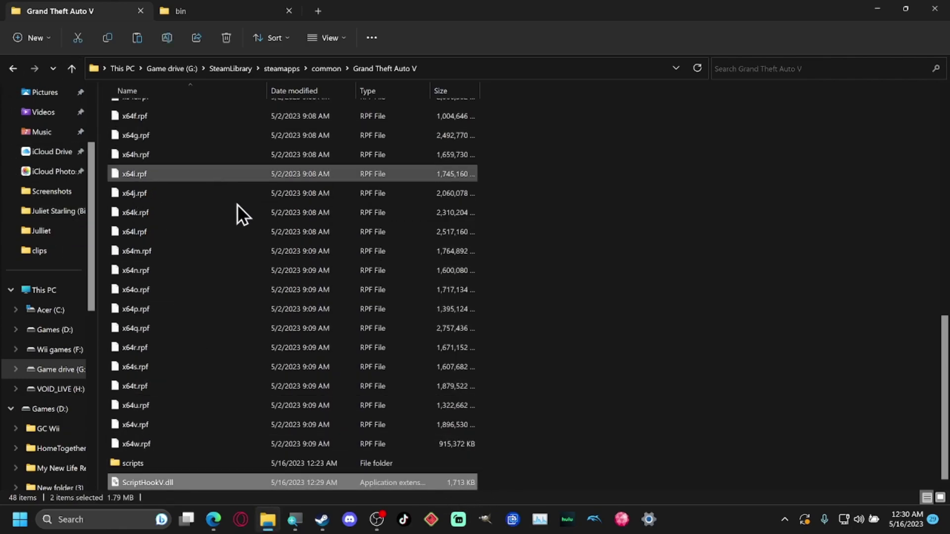
- Look through the Grand Theft Auto V folder to check the pasted dinput8.dll and ScriptHookV.dll
{"action": "scroll", "coordinate": [241, 259], "scroll_direction": "up", "scroll_amount": 10}
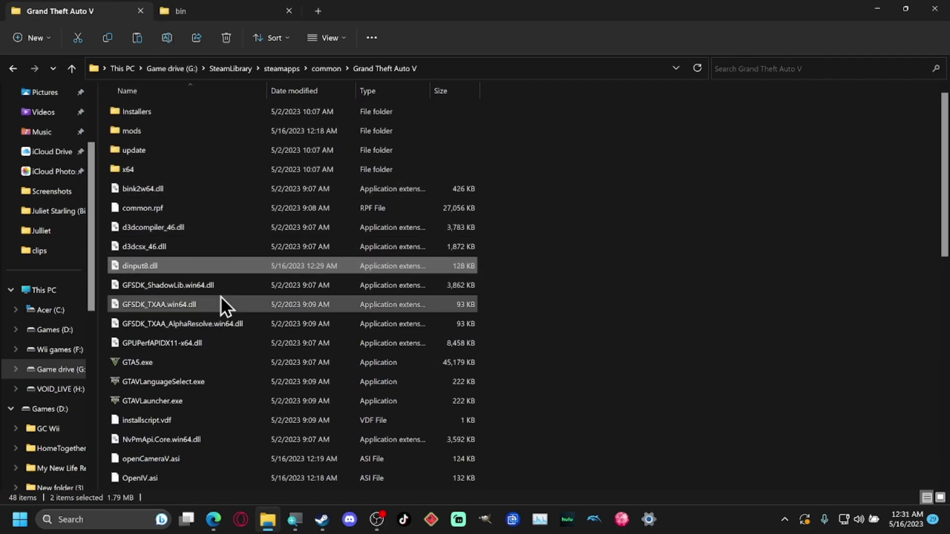
{"action": "scroll", "coordinate": [198, 245], "scroll_direction": "down", "scroll_amount": 8}
{"action": "scroll", "coordinate": [201, 243], "scroll_direction": "up", "scroll_amount": 5}
{"action": "scroll", "coordinate": [205, 242], "scroll_direction": "up", "scroll_amount": 4}
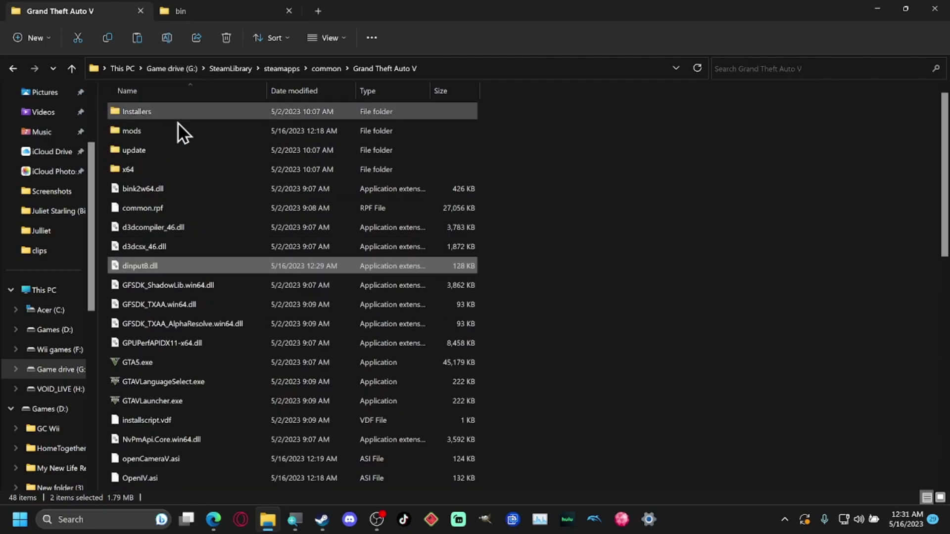
{"action": "scroll", "coordinate": [181, 145], "scroll_direction": "down", "scroll_amount": 1}
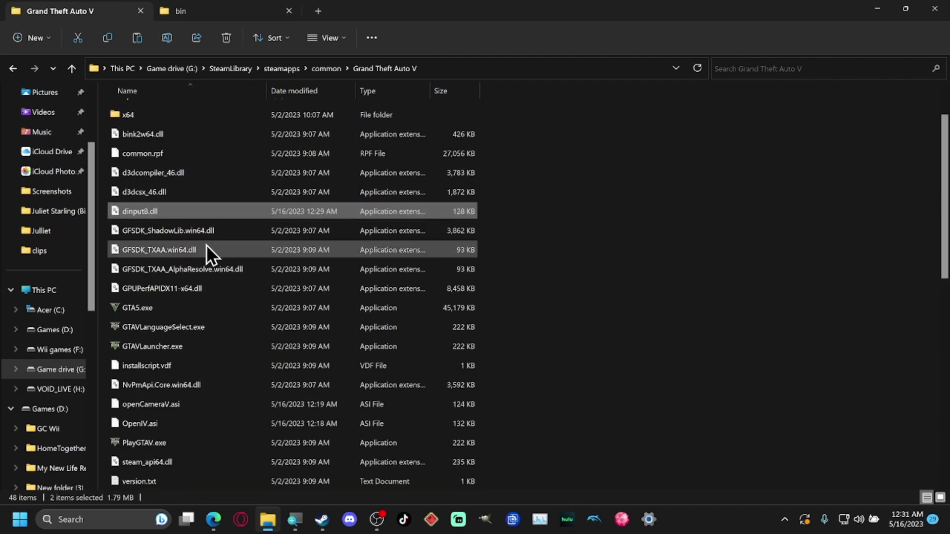
{"action": "scroll", "coordinate": [206, 245], "scroll_direction": "down", "scroll_amount": 8}
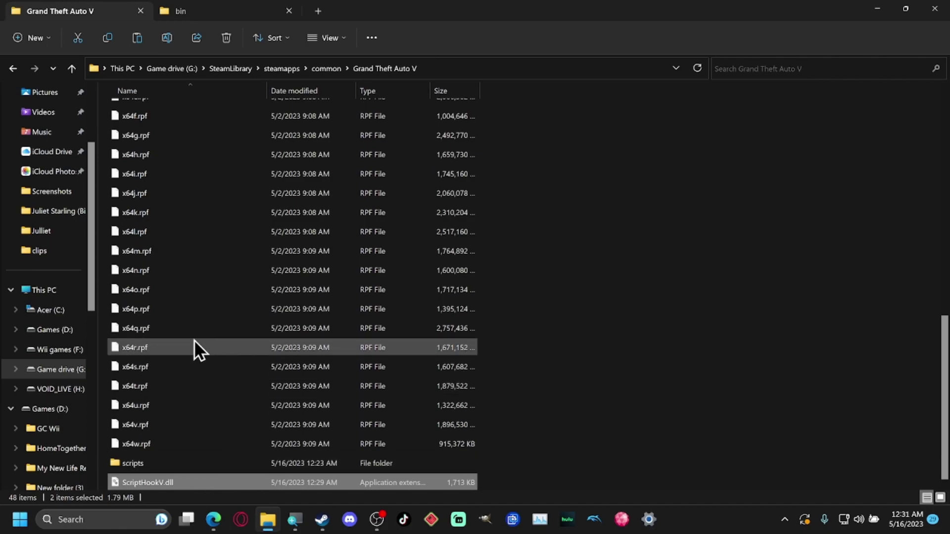
{"action": "scroll", "coordinate": [243, 413], "scroll_direction": "up", "scroll_amount": 10}
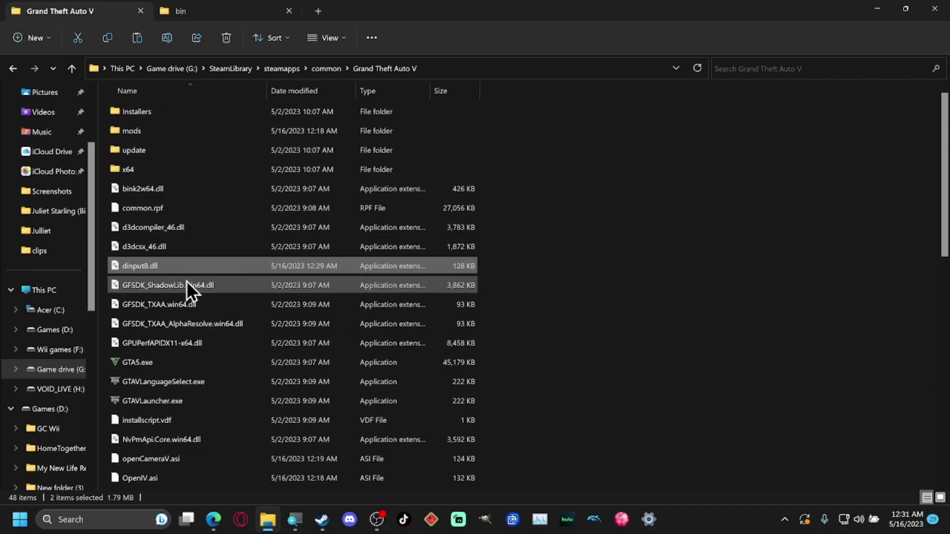
{"action": "scroll", "coordinate": [178, 275], "scroll_direction": "down", "scroll_amount": 10}
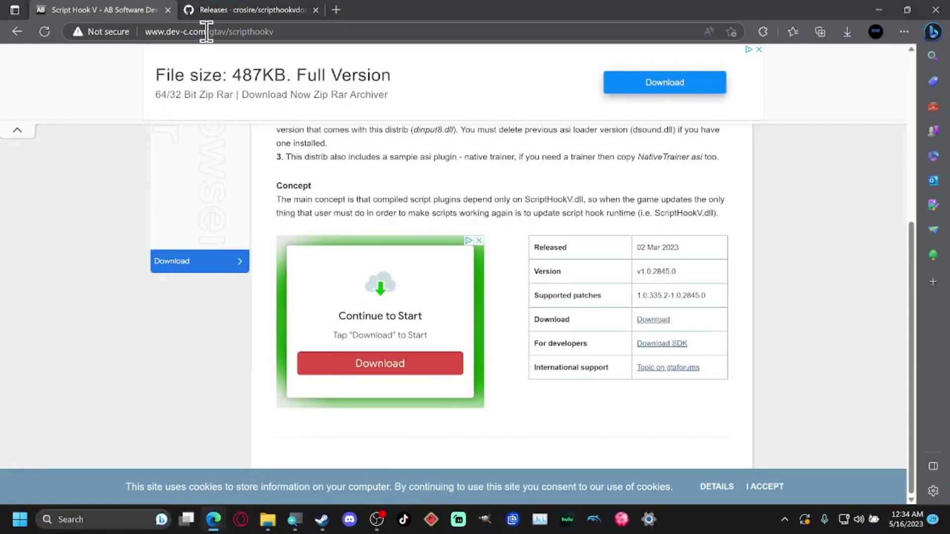
- Switch to the ScriptHookVDotNet releases page in Microsoft Edge and examine the v3.6.0 release notes and downloadable assets
{"action": "left_click", "coordinate": [228, 10]}
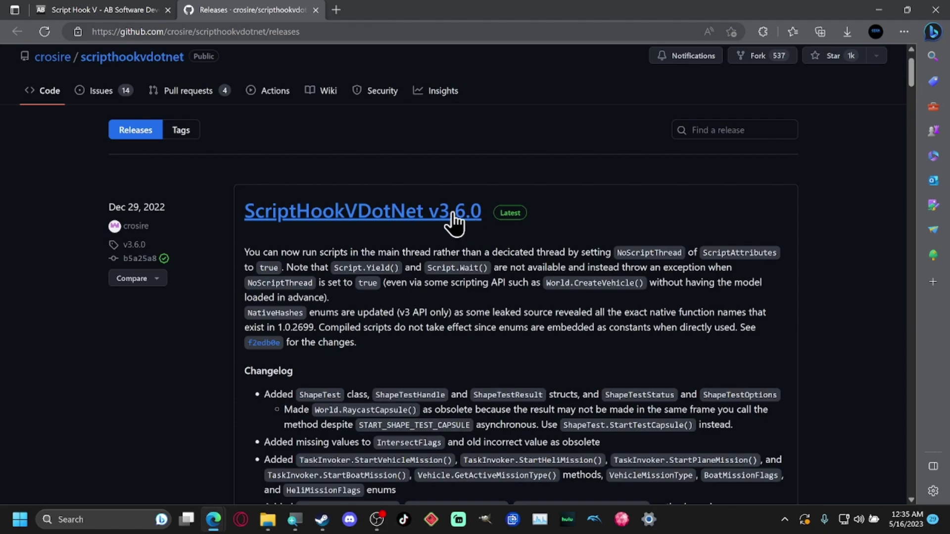
{"action": "scroll", "coordinate": [431, 227], "scroll_direction": "down", "scroll_amount": 1}
{"action": "scroll", "coordinate": [405, 225], "scroll_direction": "down", "scroll_amount": 2}
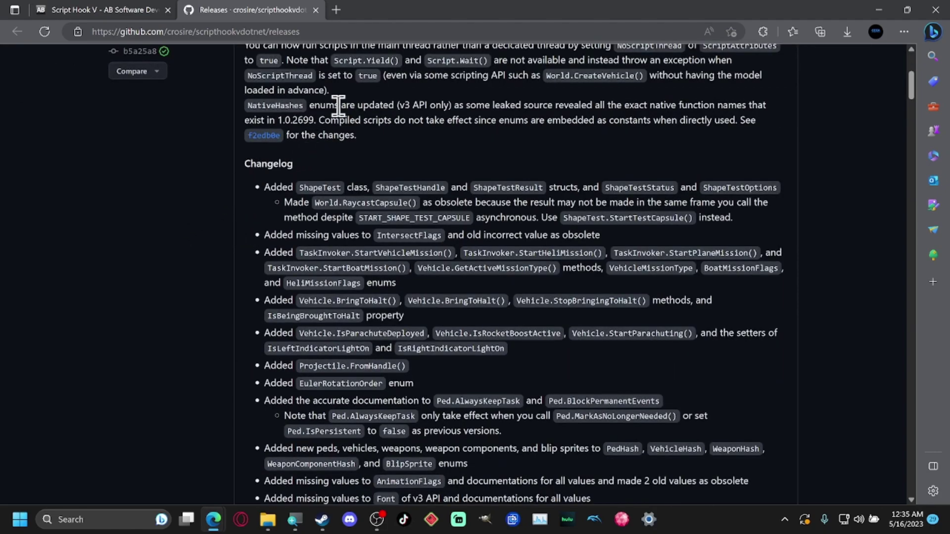
{"action": "scroll", "coordinate": [402, 213], "scroll_direction": "down", "scroll_amount": 5}
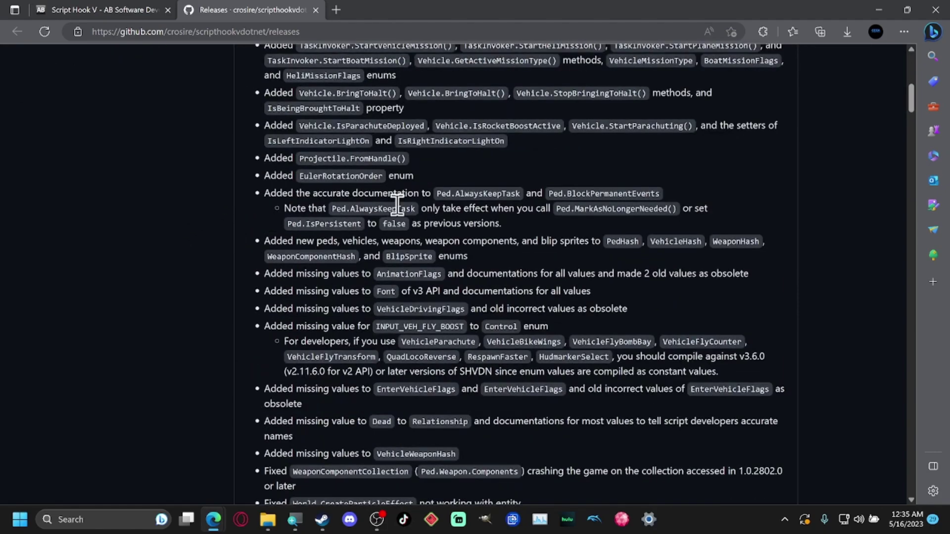
{"action": "scroll", "coordinate": [400, 206], "scroll_direction": "down", "scroll_amount": 6}
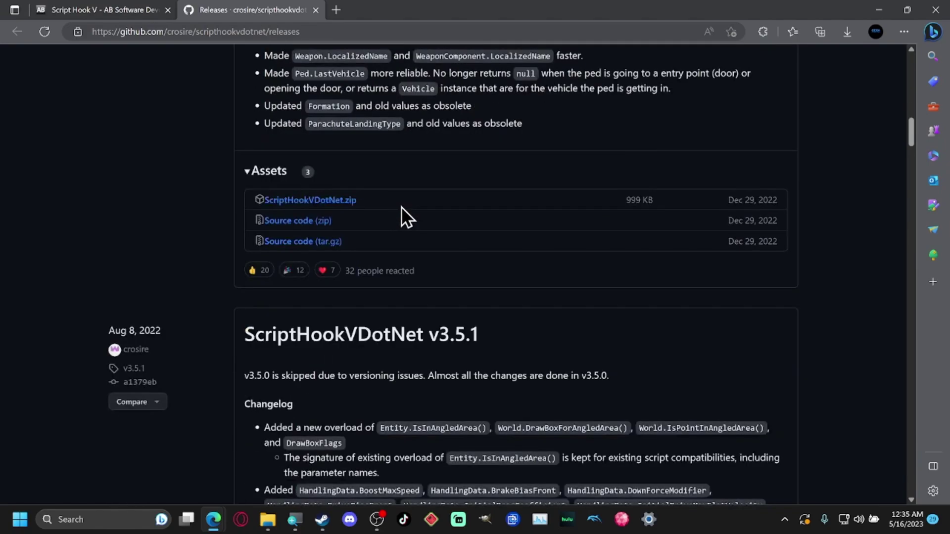
{"action": "scroll", "coordinate": [402, 207], "scroll_direction": "down", "scroll_amount": 1}
{"action": "scroll", "coordinate": [403, 207], "scroll_direction": "up", "scroll_amount": 1}
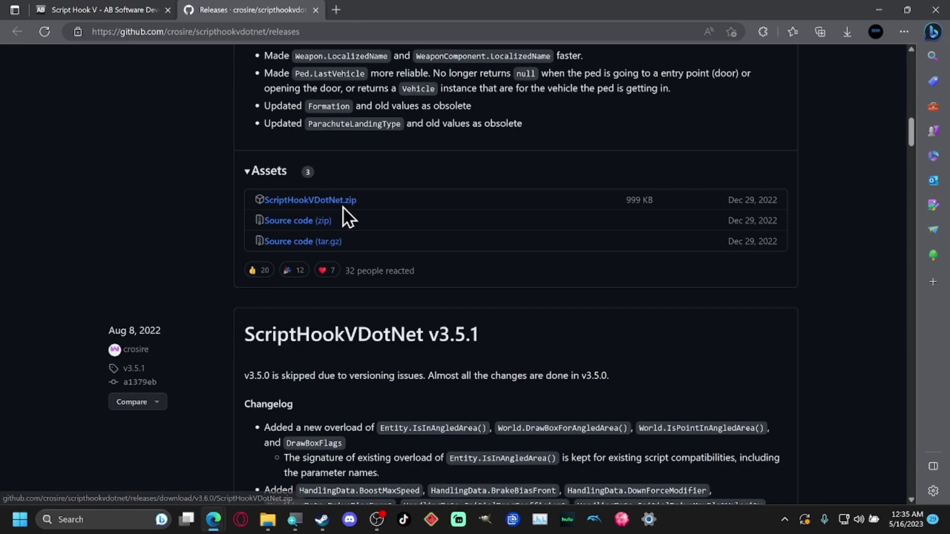
{"action": "scroll", "coordinate": [325, 207], "scroll_direction": "up", "scroll_amount": 8}
{"action": "scroll", "coordinate": [340, 189], "scroll_direction": "up", "scroll_amount": 6}
{"action": "scroll", "coordinate": [346, 206], "scroll_direction": "down", "scroll_amount": 1}
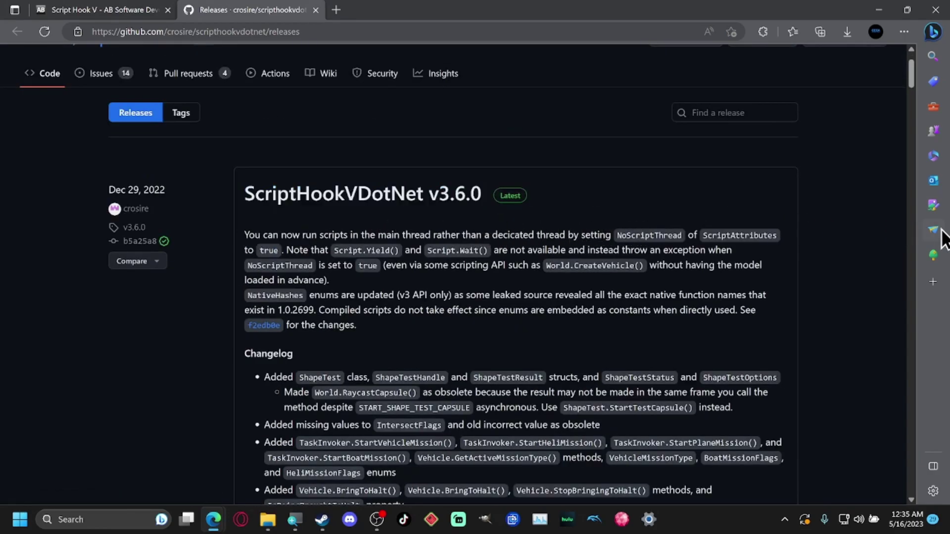
{"action": "scroll", "coordinate": [337, 238], "scroll_direction": "down", "scroll_amount": 5}
{"action": "scroll", "coordinate": [343, 239], "scroll_direction": "down", "scroll_amount": 12}
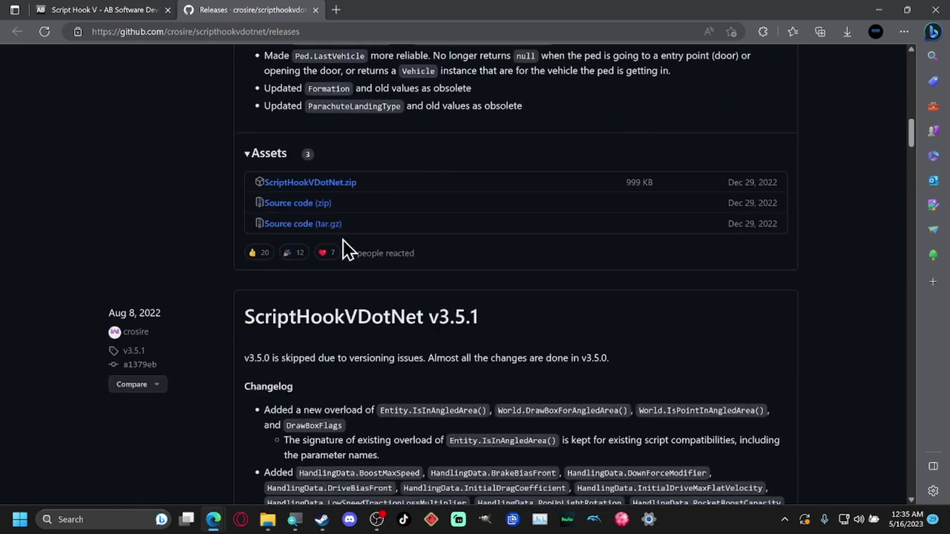
{"action": "scroll", "coordinate": [343, 240], "scroll_direction": "up", "scroll_amount": 1}
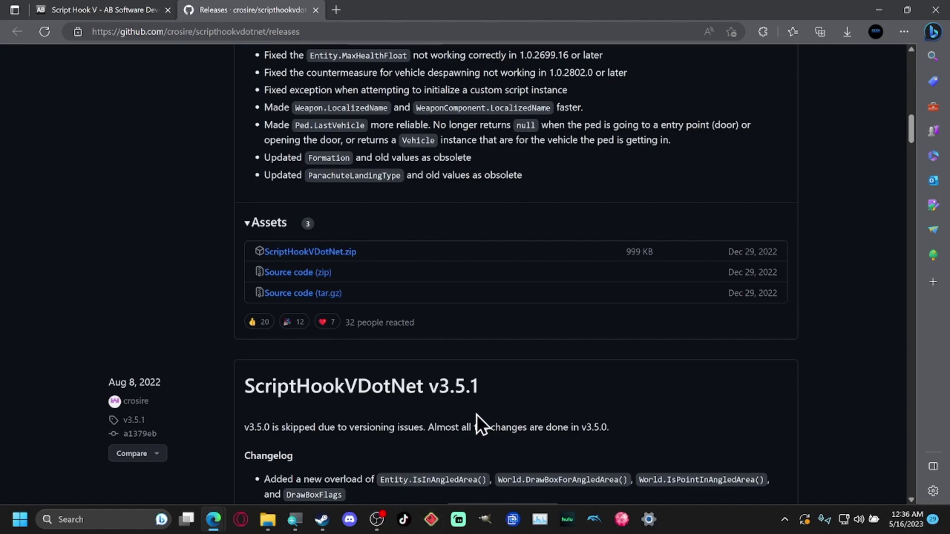
- Switch to File Explorer and open the extracted ScriptHookVDotNet folder in Desktop\stuff\GTA tools\open
{"action": "key", "text": "alt+Tab"}
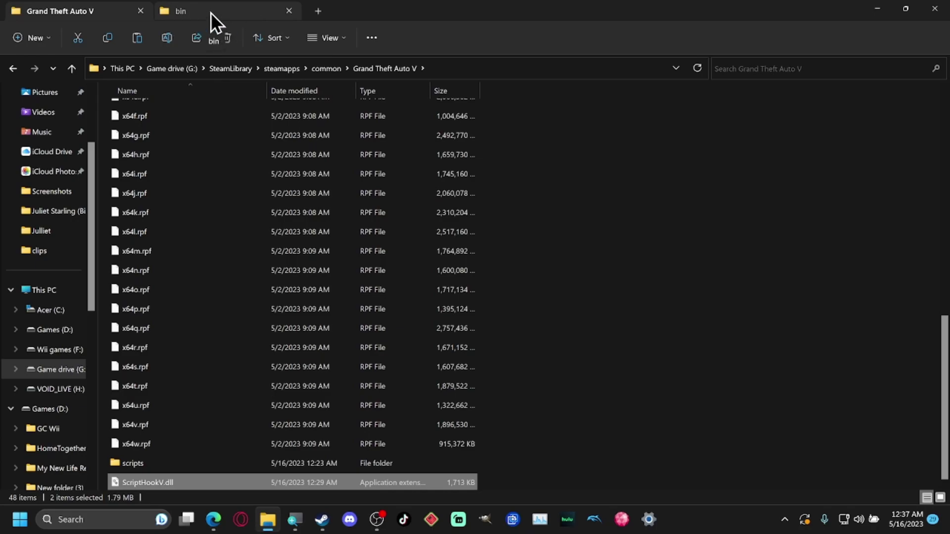
{"action": "left_click", "coordinate": [239, 20]}
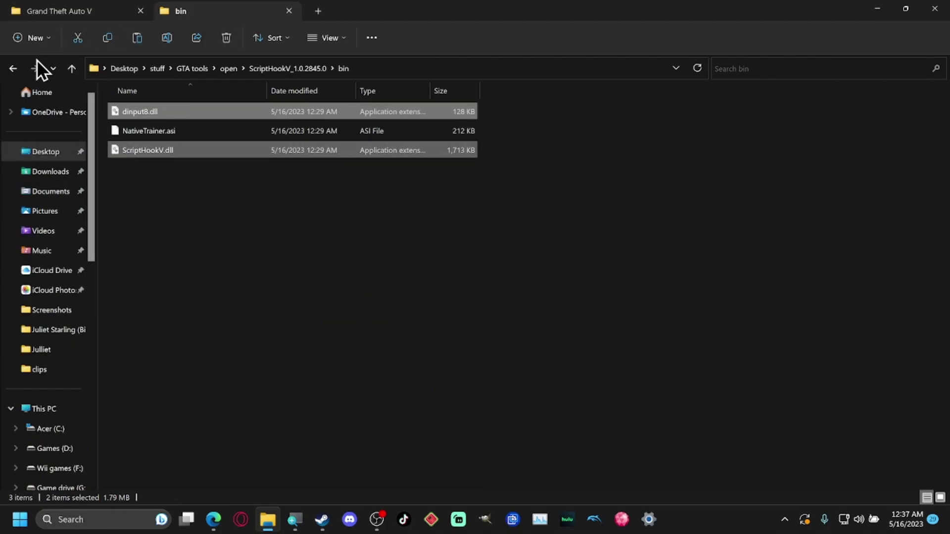
{"action": "left_click", "coordinate": [14, 69]}
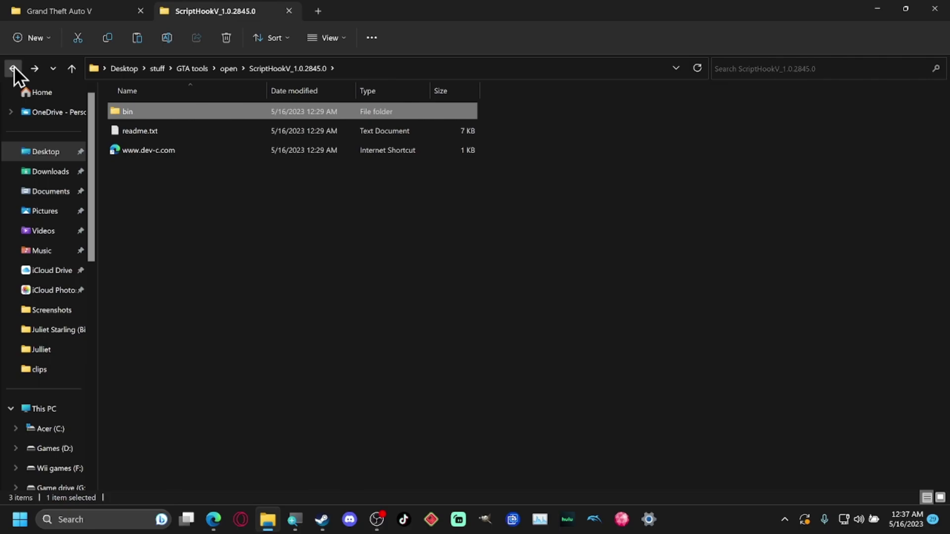
{"action": "left_click", "coordinate": [14, 69]}
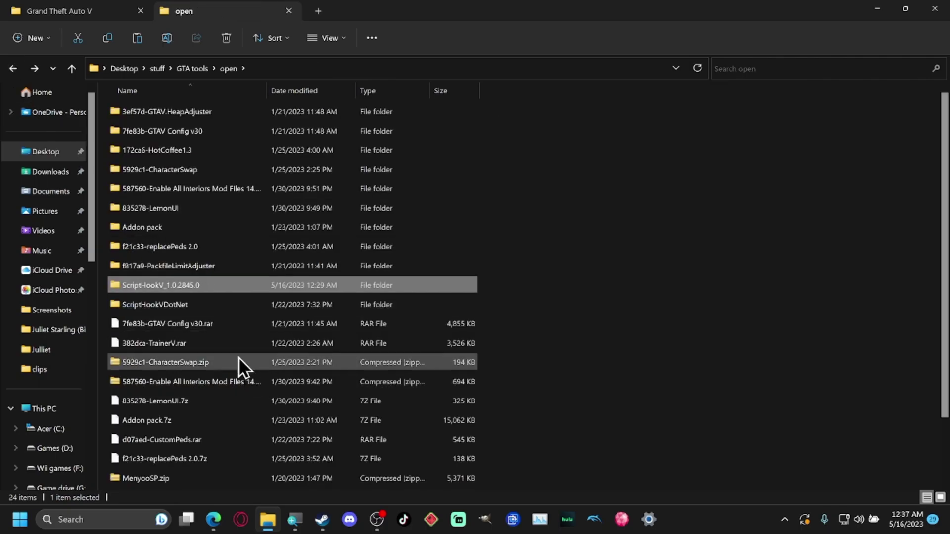
{"action": "mouse_move", "coordinate": [182, 307]}
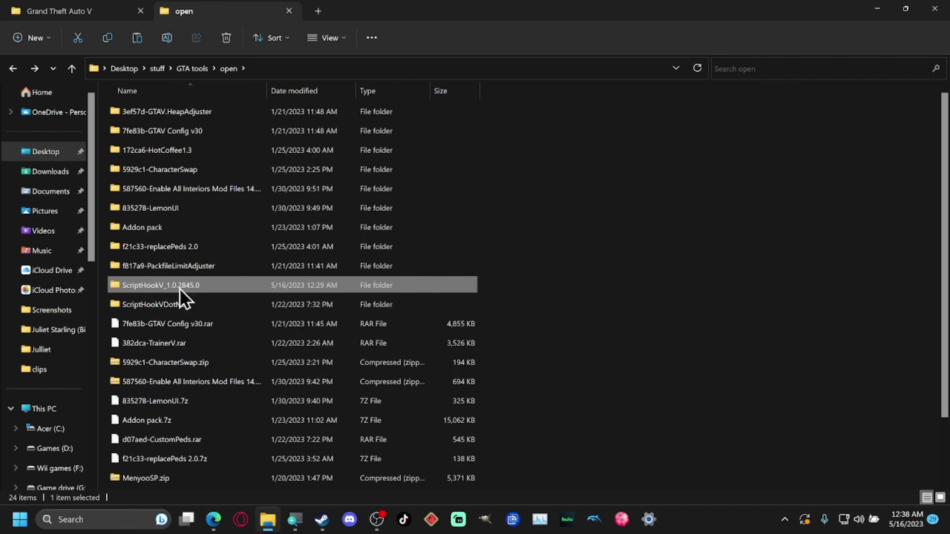
{"action": "mouse_move", "coordinate": [179, 289]}
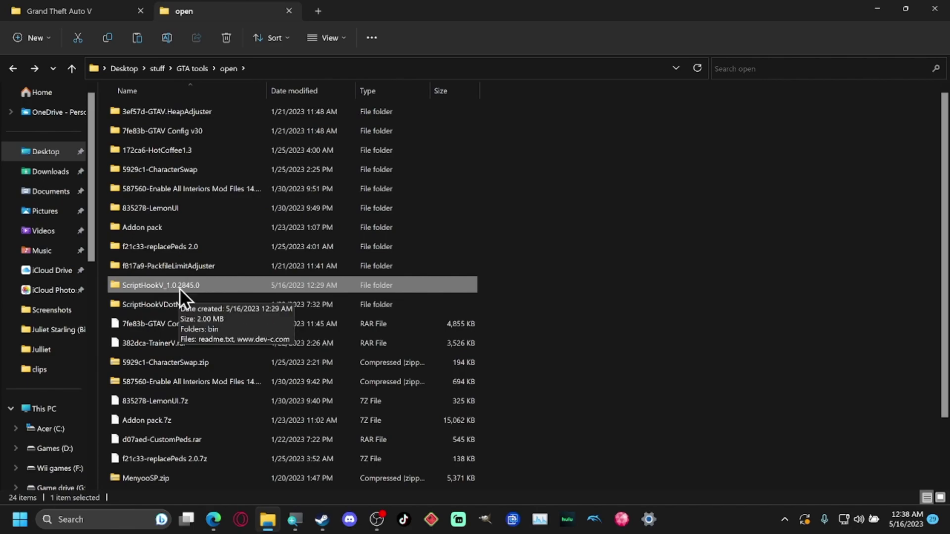
{"action": "mouse_move", "coordinate": [201, 321]}
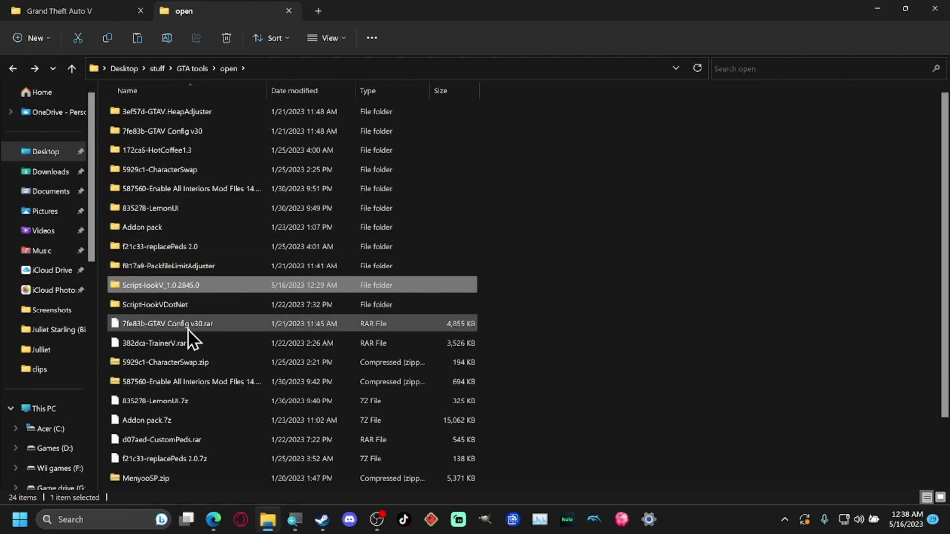
{"action": "double_click", "coordinate": [162, 305]}
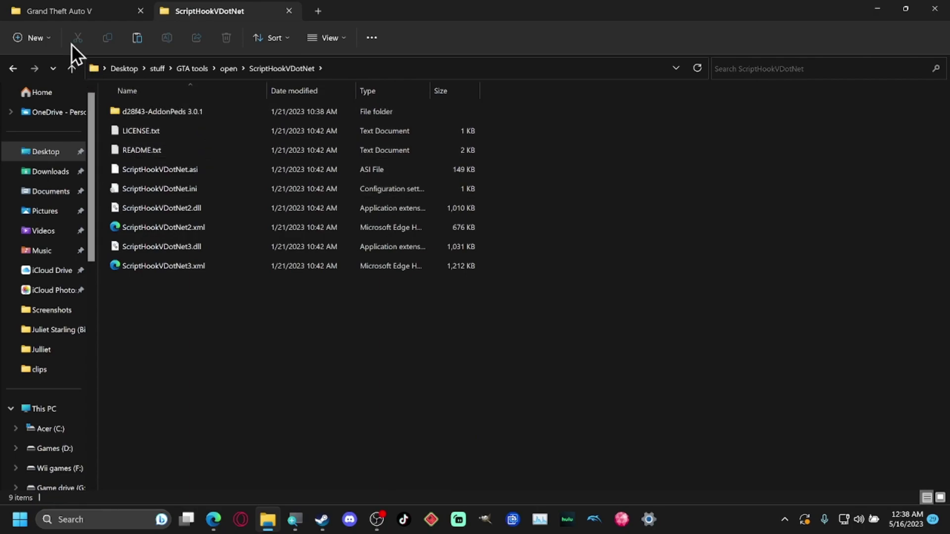
- Copy the six ScriptHookVDotNet files, from ScriptHookVDotNet.asi through ScriptHookVDotNet3.xml, into the Grand Theft Auto V game folder, leaving out the license and readme
{"action": "left_click", "coordinate": [156, 266]}
{"action": "left_click", "coordinate": [156, 234], "text": "shift"}
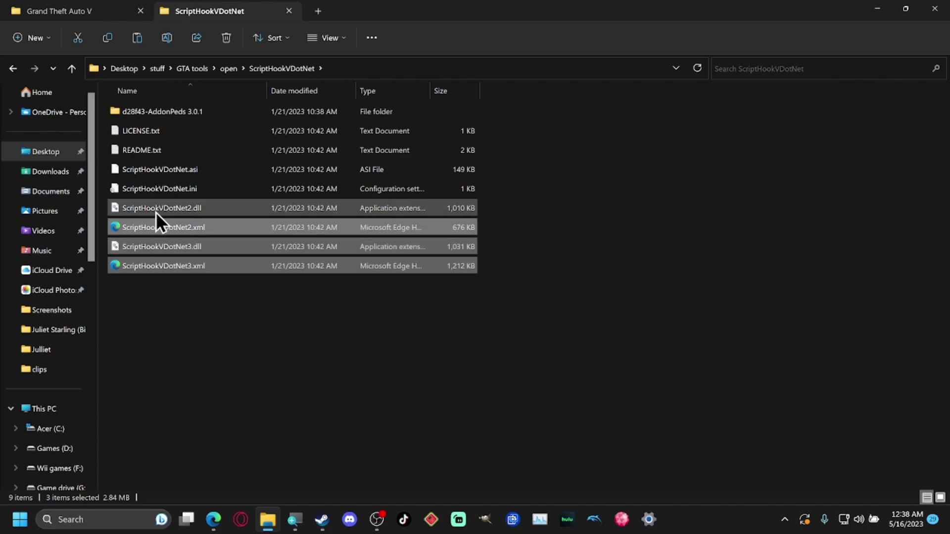
{"action": "left_click", "coordinate": [156, 209], "text": "shift"}
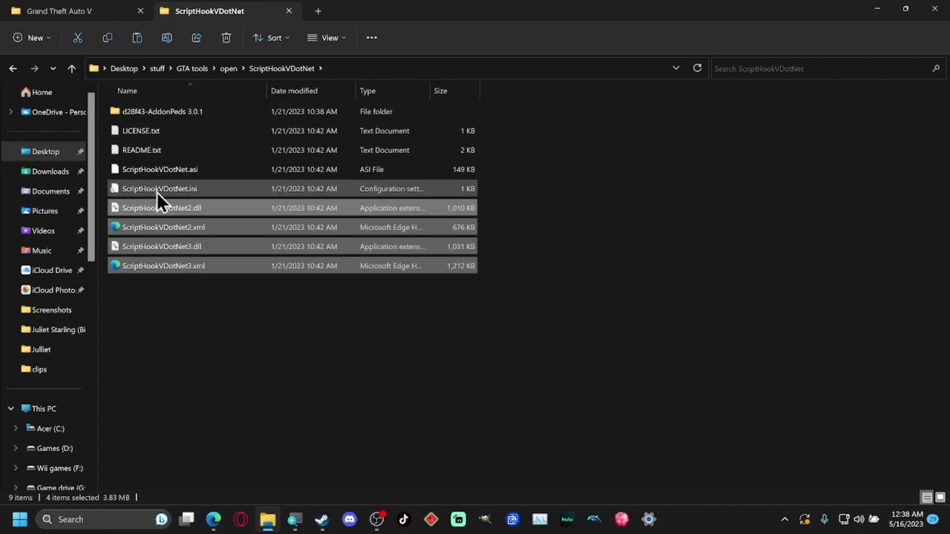
{"action": "left_click", "coordinate": [158, 193], "text": "shift"}
{"action": "left_click", "coordinate": [162, 177], "text": "shift"}
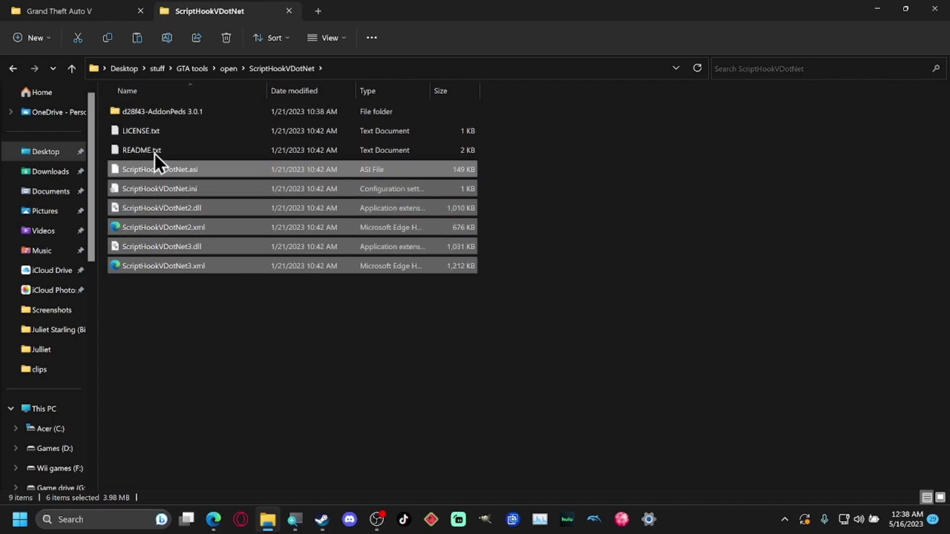
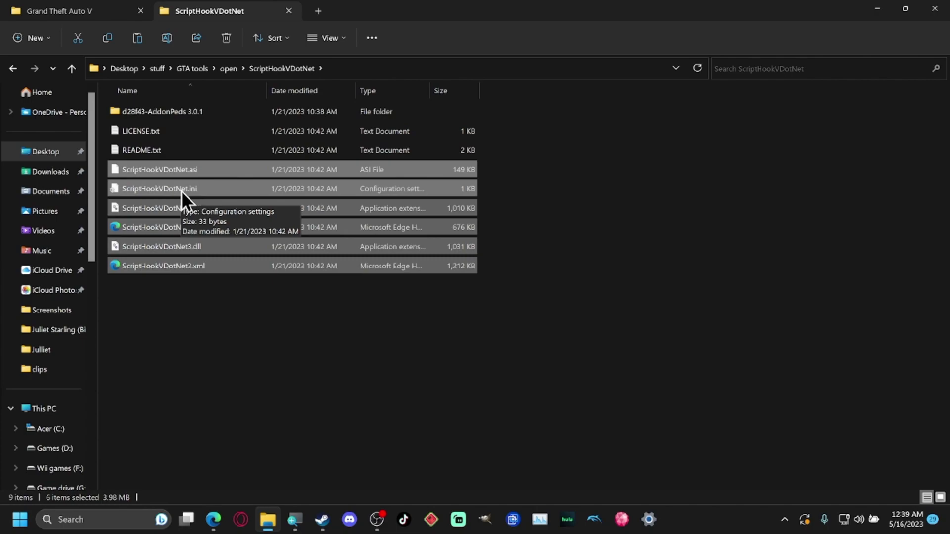
{"action": "left_click_drag", "start_coordinate": [181, 191], "coordinate": [553, 250]}
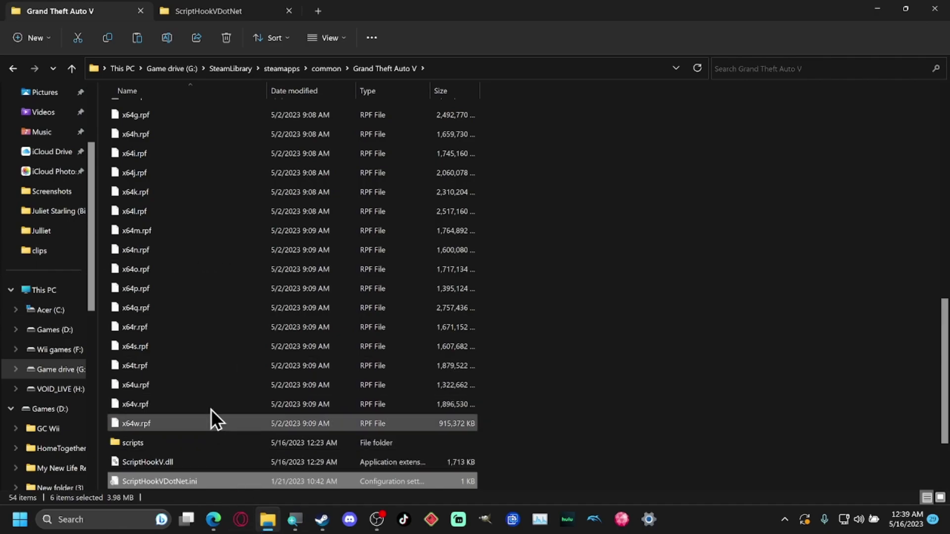
{"action": "scroll", "coordinate": [203, 379], "scroll_direction": "down", "scroll_amount": 2}
{"action": "scroll", "coordinate": [204, 379], "scroll_direction": "up", "scroll_amount": 7}
{"action": "scroll", "coordinate": [205, 383], "scroll_direction": "up", "scroll_amount": 5}
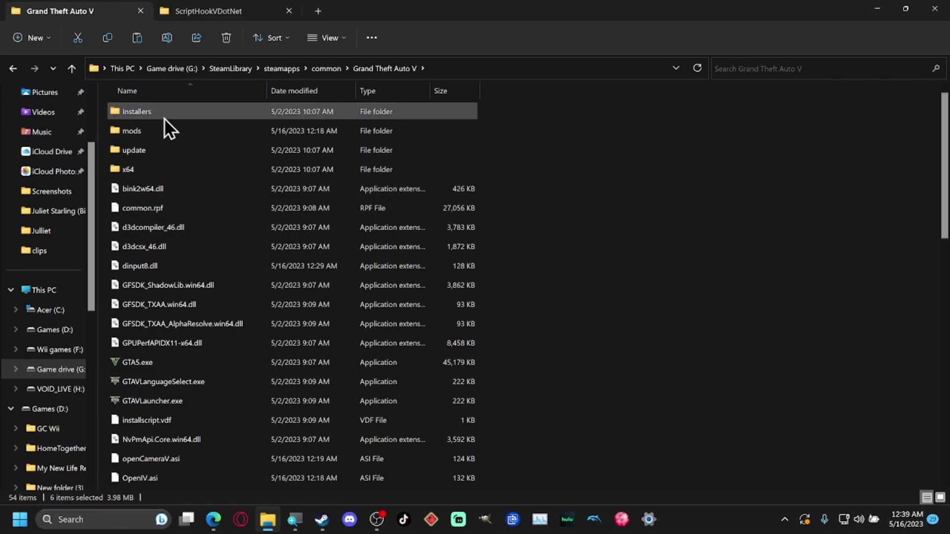
- Examine the ScriptHookVDotNet files in the Grand Theft Auto V folder, their source folder, and the downloads in the open folder
{"action": "scroll", "coordinate": [195, 421], "scroll_direction": "down", "scroll_amount": 10}
{"action": "scroll", "coordinate": [194, 411], "scroll_direction": "down", "scroll_amount": 5}
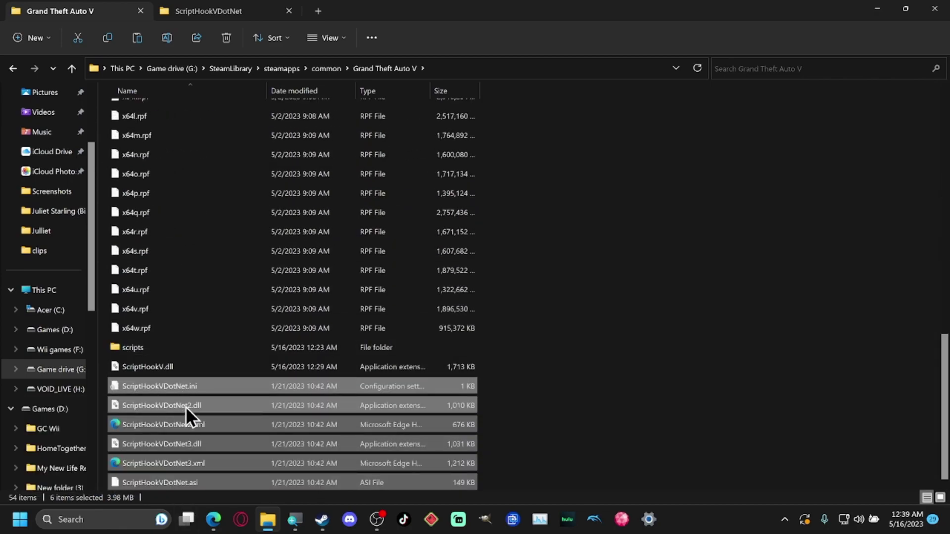
{"action": "scroll", "coordinate": [188, 396], "scroll_direction": "up", "scroll_amount": 10}
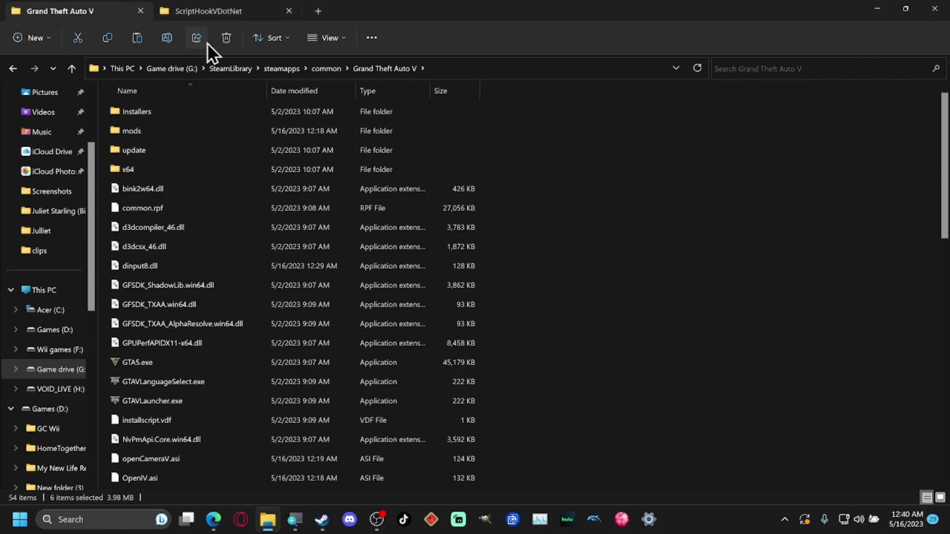
{"action": "left_click", "coordinate": [201, 14]}
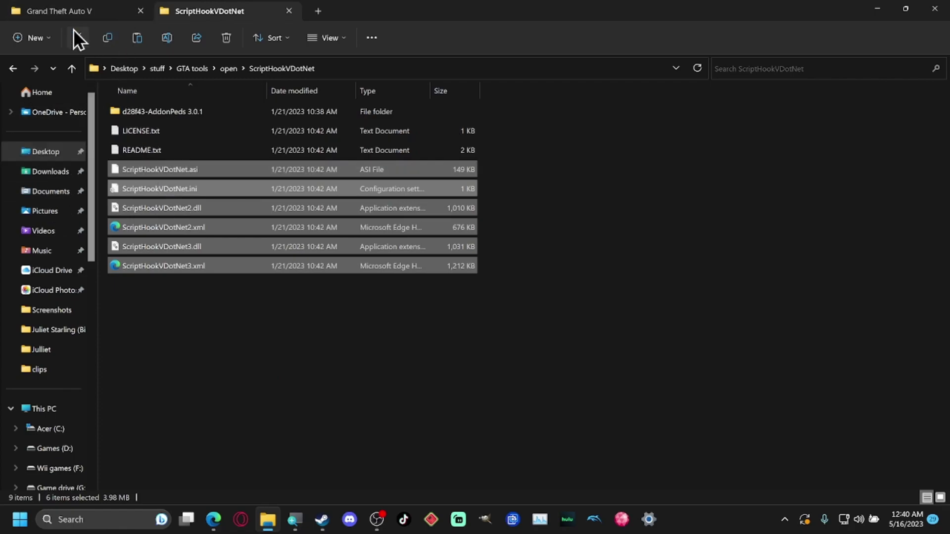
{"action": "left_click", "coordinate": [14, 69]}
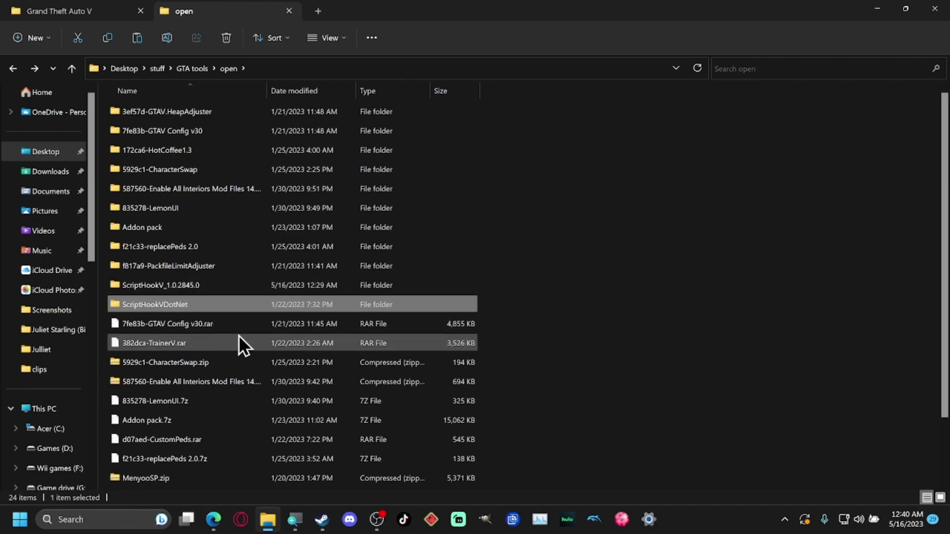
{"action": "scroll", "coordinate": [254, 328], "scroll_direction": "down", "scroll_amount": 1}
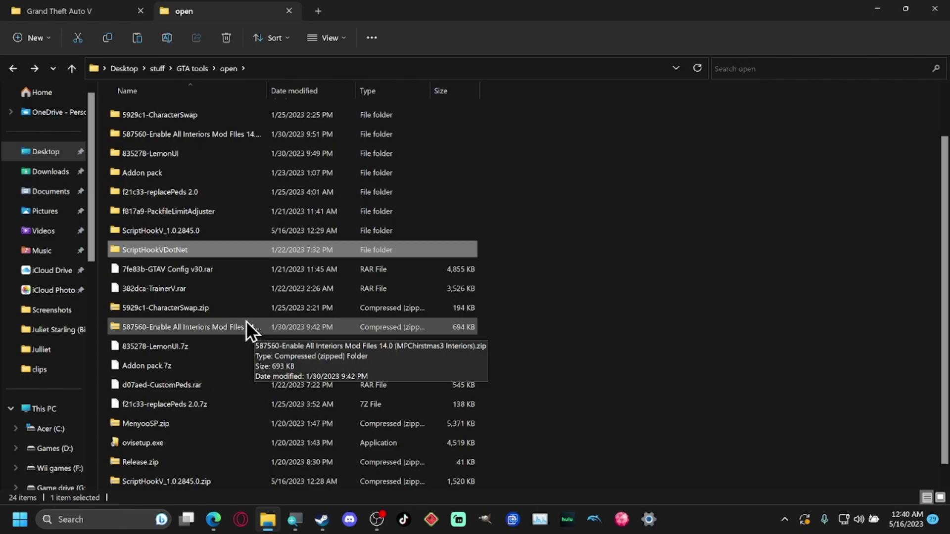
{"action": "scroll", "coordinate": [247, 324], "scroll_direction": "down", "scroll_amount": 1}
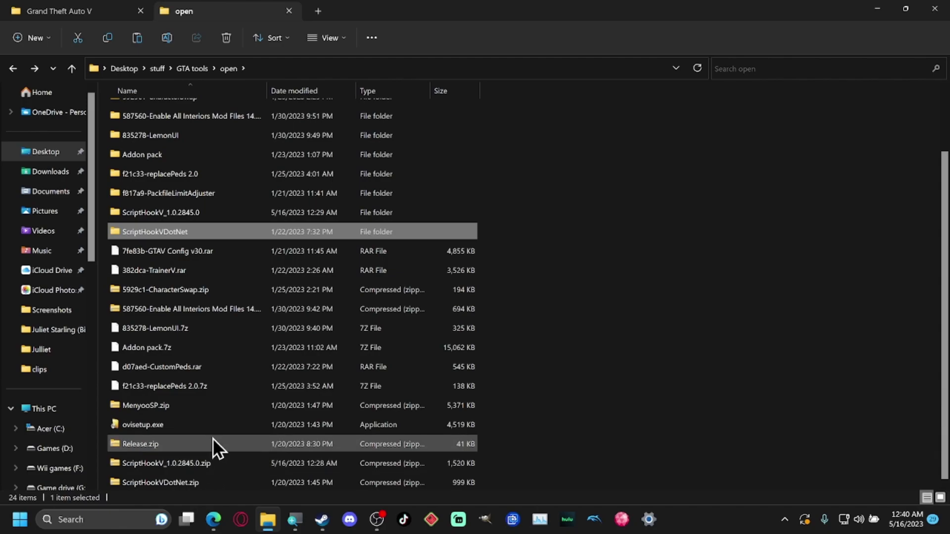
{"action": "mouse_move", "coordinate": [213, 520]}
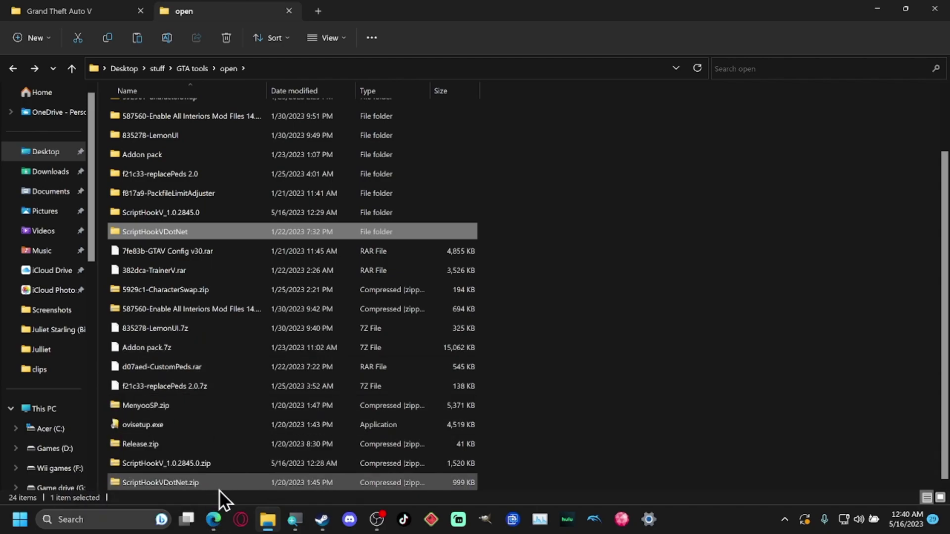
- Check the contents of the outdated ScriptHookV_1.0.2824.0 folder in GTA tools and delete that folder
{"action": "left_click", "coordinate": [20, 67]}
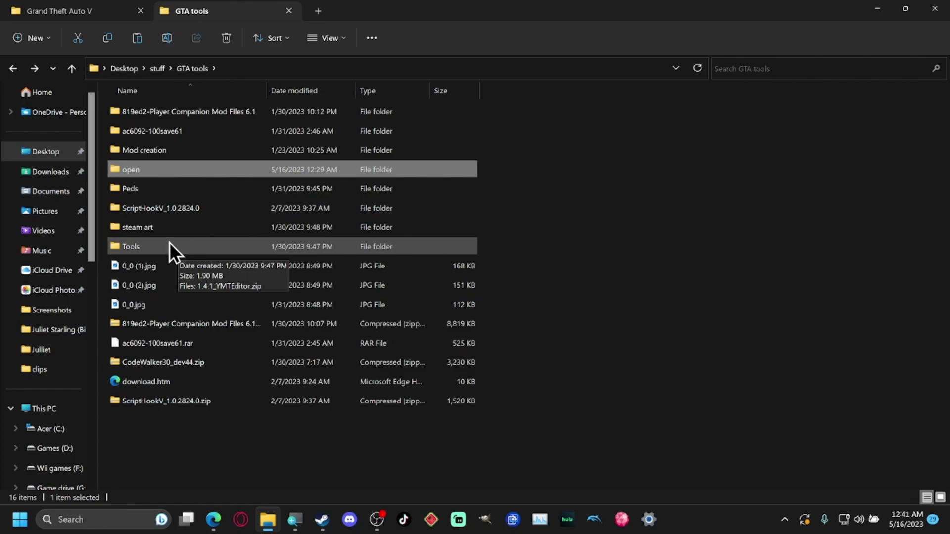
{"action": "left_click", "coordinate": [169, 207]}
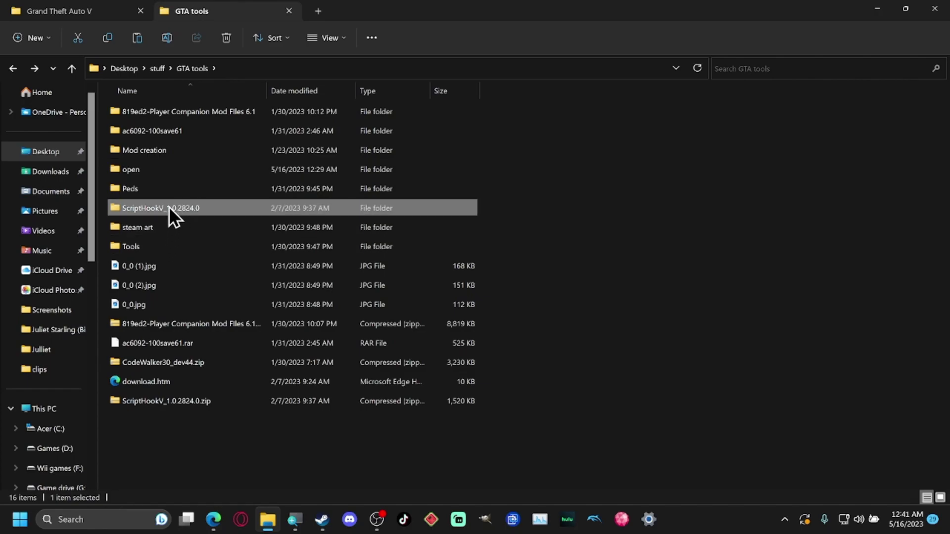
{"action": "right_click", "coordinate": [168, 206]}
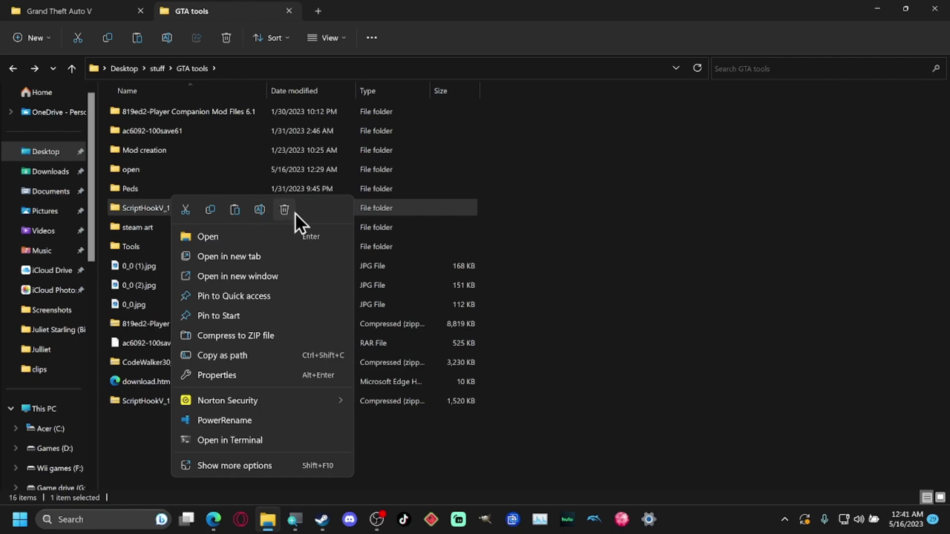
{"action": "left_click", "coordinate": [156, 225]}
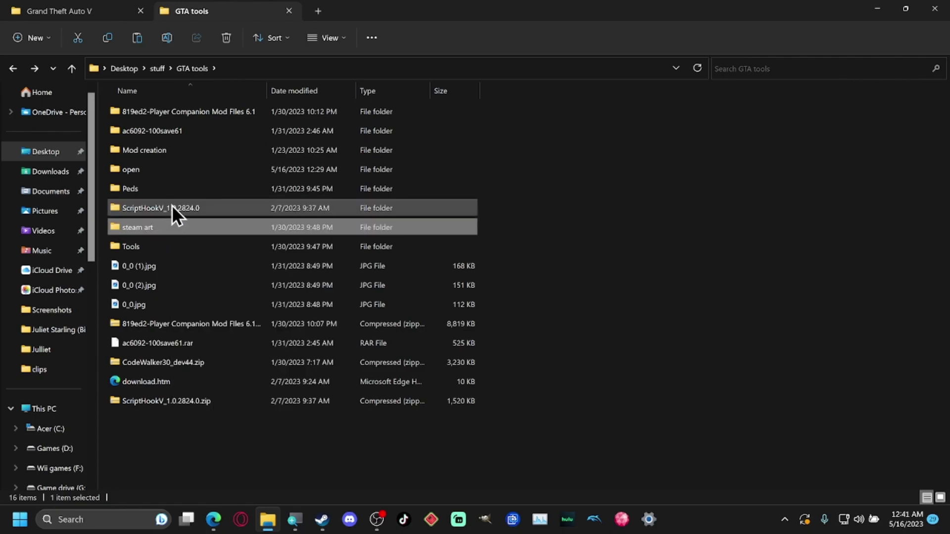
{"action": "double_click", "coordinate": [171, 205]}
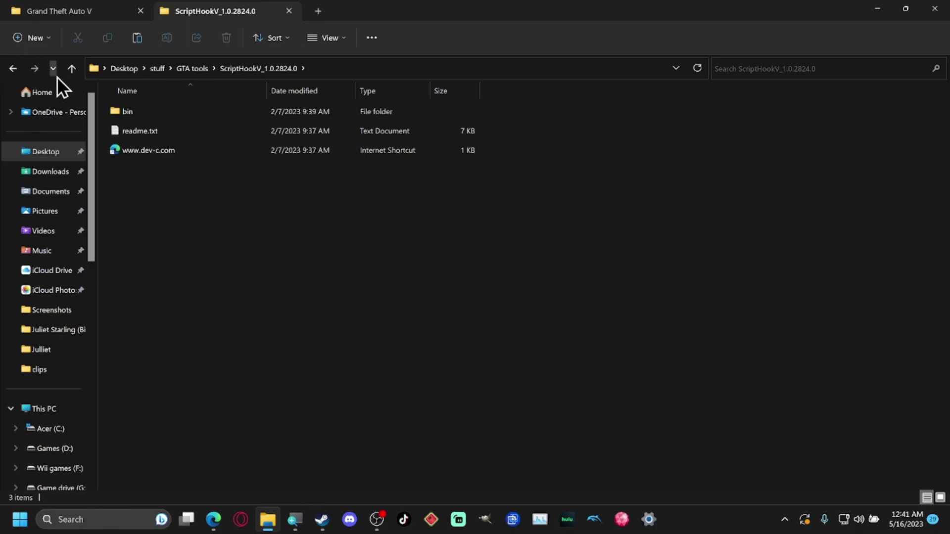
{"action": "left_click", "coordinate": [13, 69]}
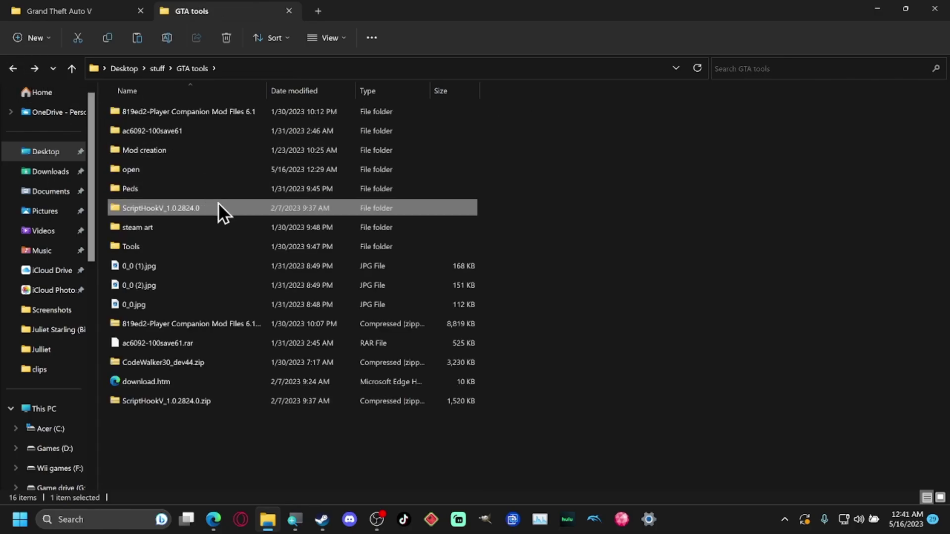
{"action": "right_click", "coordinate": [169, 215]}
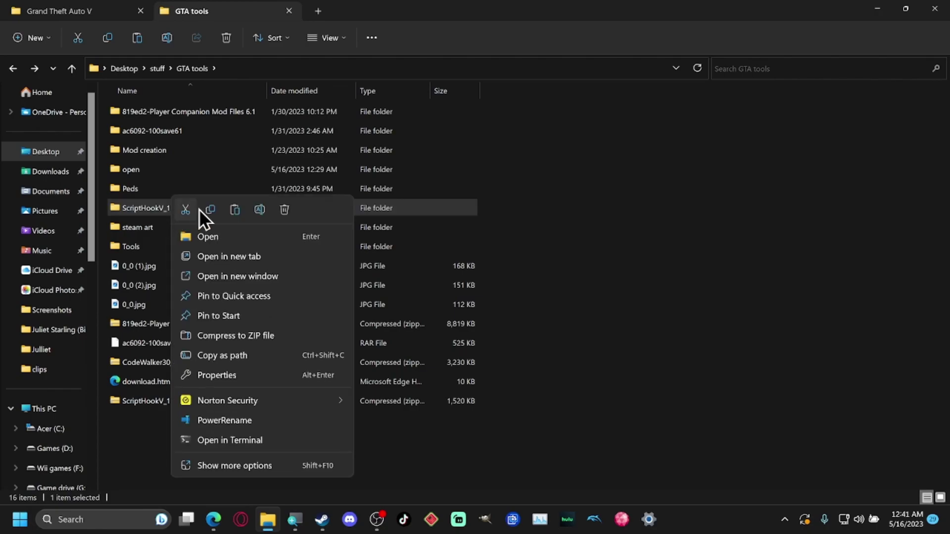
{"action": "left_click", "coordinate": [284, 210]}
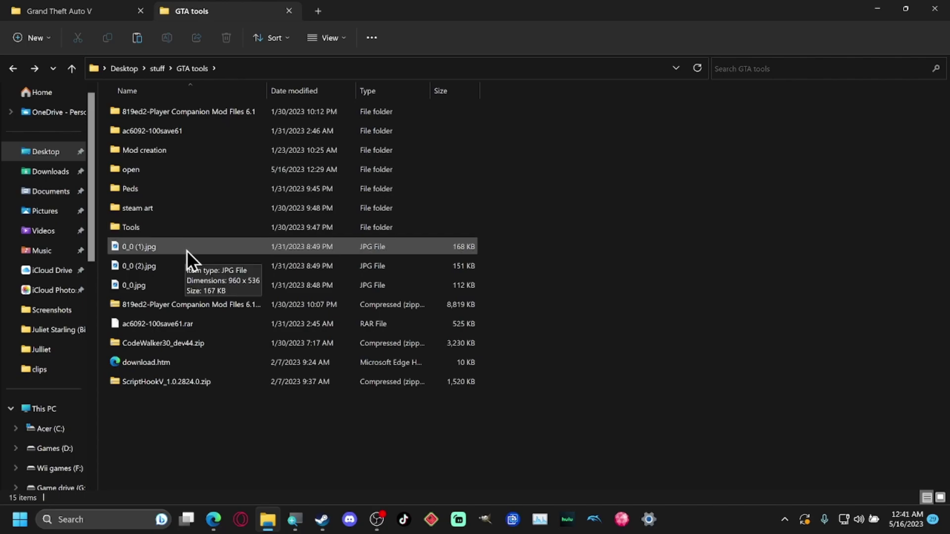
- Look inside the Tools folder and delete the ScriptHookV_1.0.2824.0.zip archive from GTA tools
{"action": "double_click", "coordinate": [164, 233]}
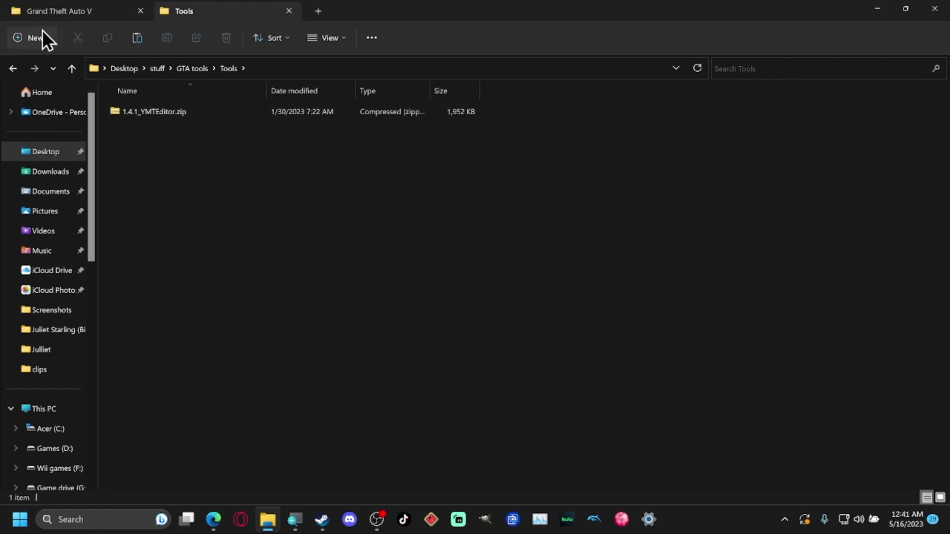
{"action": "left_click", "coordinate": [13, 75]}
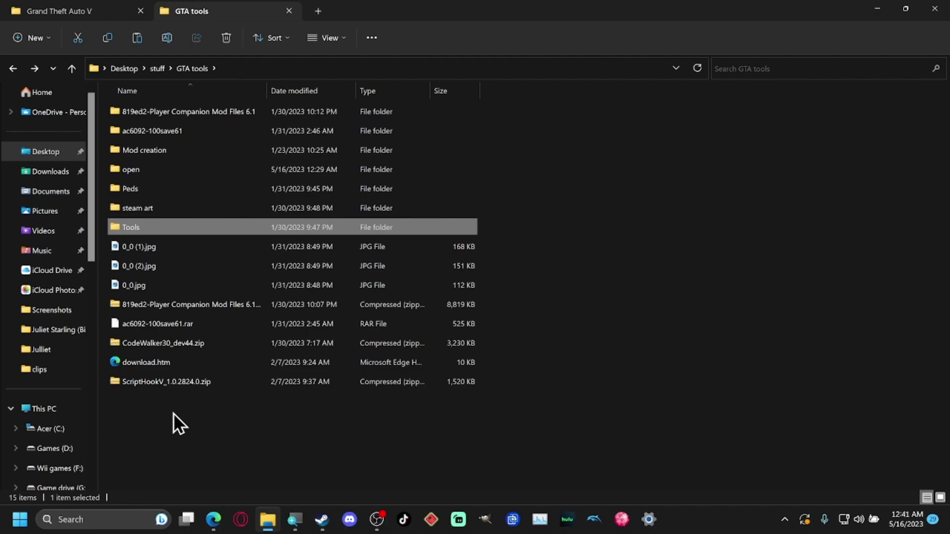
{"action": "right_click", "coordinate": [147, 384]}
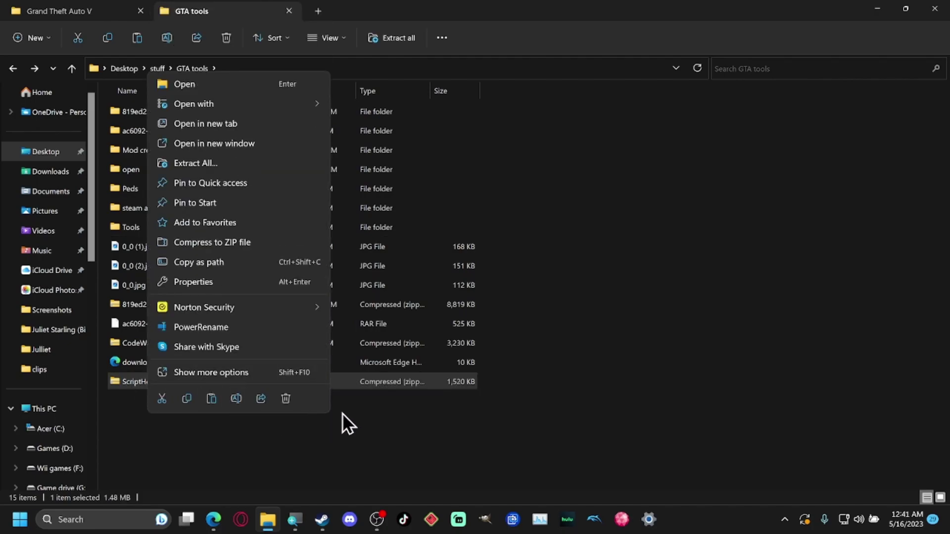
{"action": "left_click", "coordinate": [284, 400]}
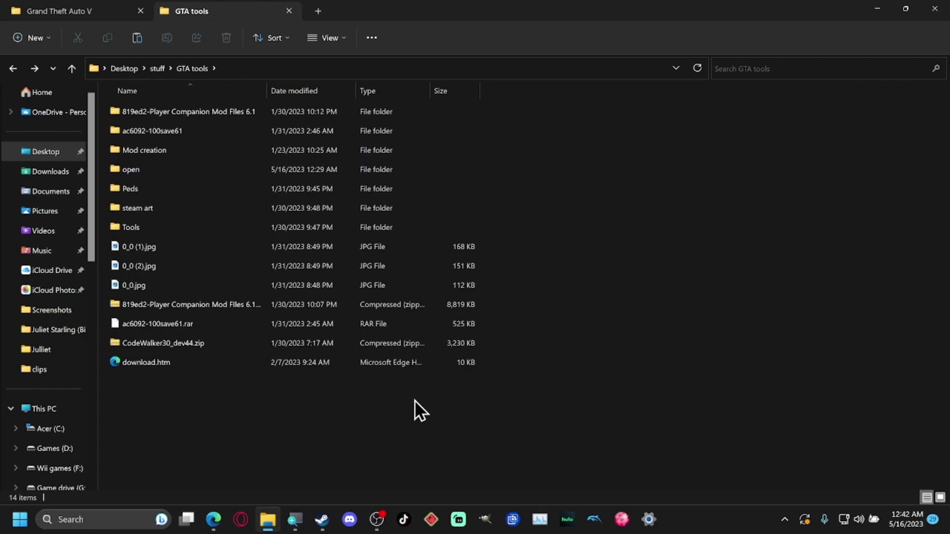
- Switch to Microsoft Edge and bring up the NativeUI 1.9.1 release assets on GitHub
{"action": "key", "text": "alt+Tab"}
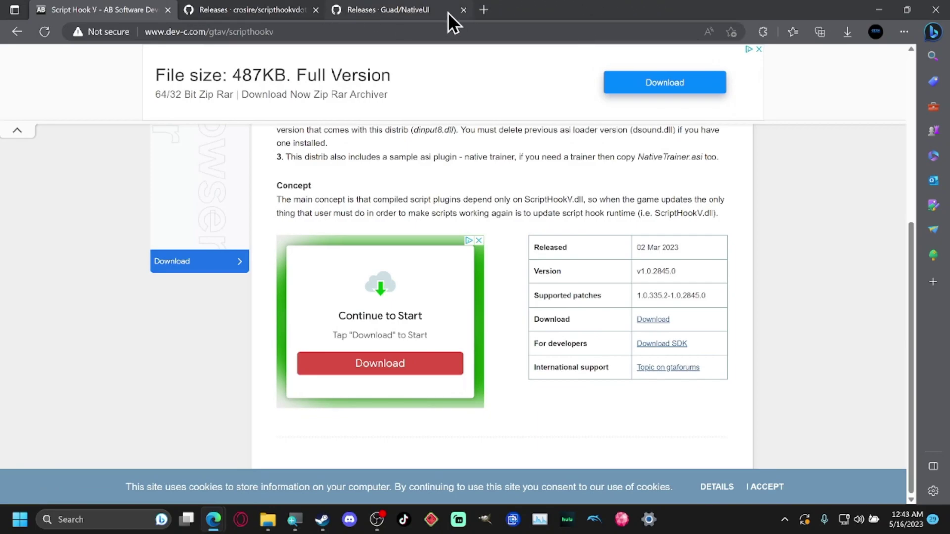
{"action": "left_click", "coordinate": [432, 9]}
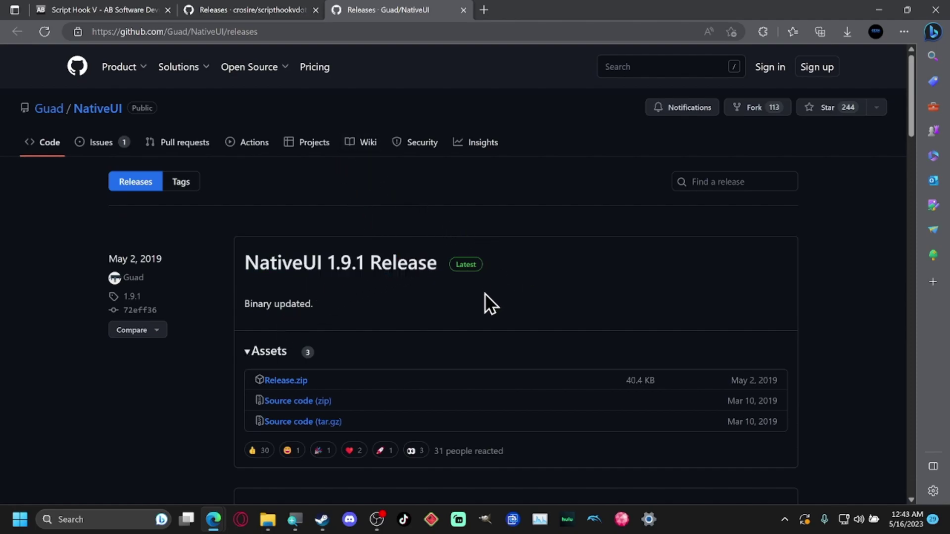
{"action": "scroll", "coordinate": [448, 283], "scroll_direction": "down", "scroll_amount": 3}
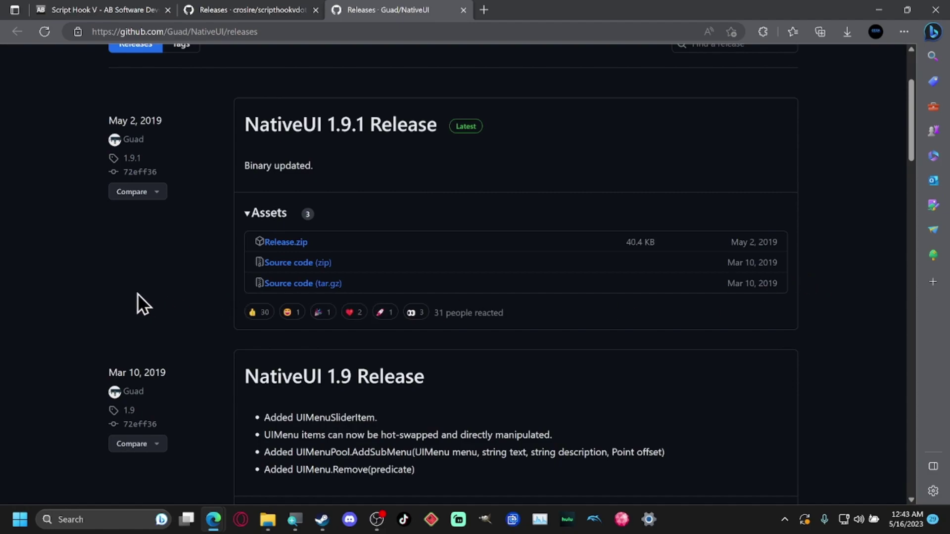
- Try to save NativeUI's Release.zip into the open folder, declining to replace the existing copy, and find that copy in the file list
{"action": "left_click", "coordinate": [287, 246]}
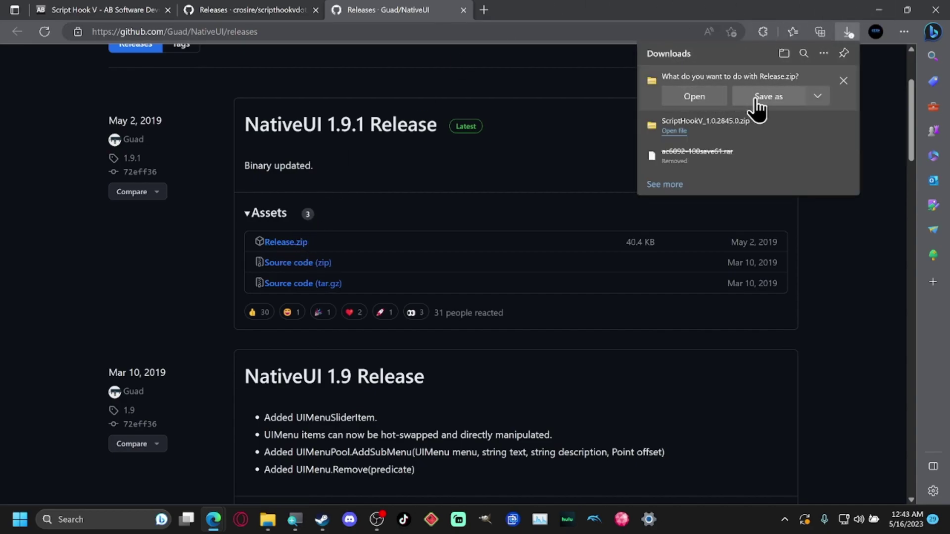
{"action": "left_click", "coordinate": [756, 99]}
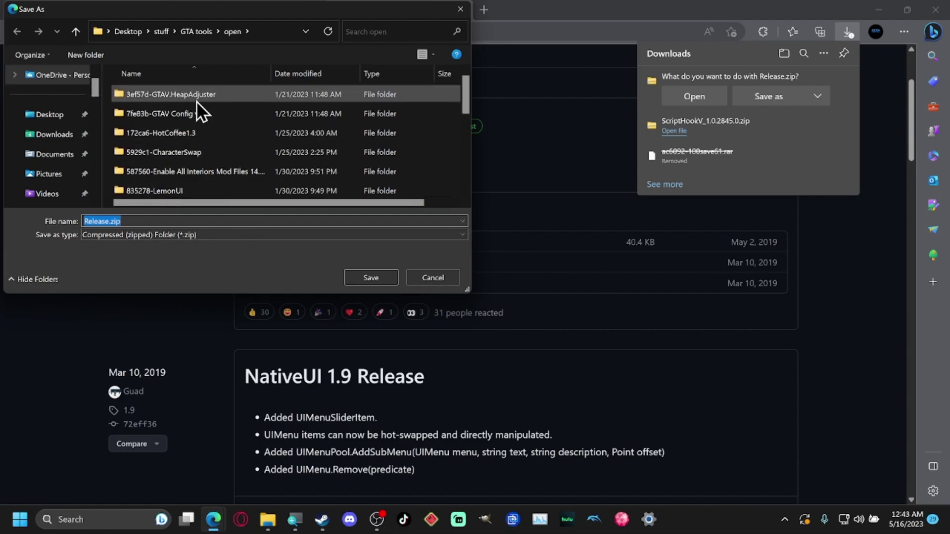
{"action": "left_click", "coordinate": [360, 278]}
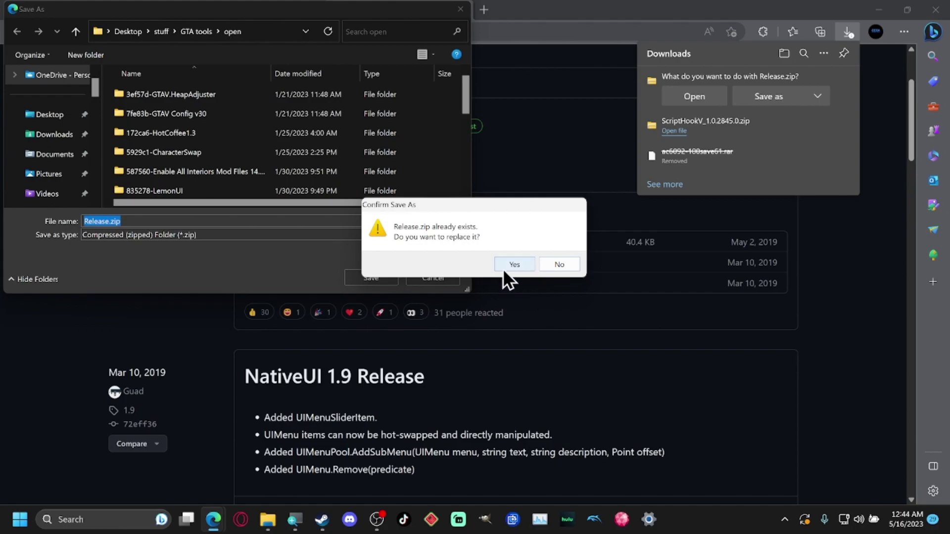
{"action": "left_click", "coordinate": [559, 263]}
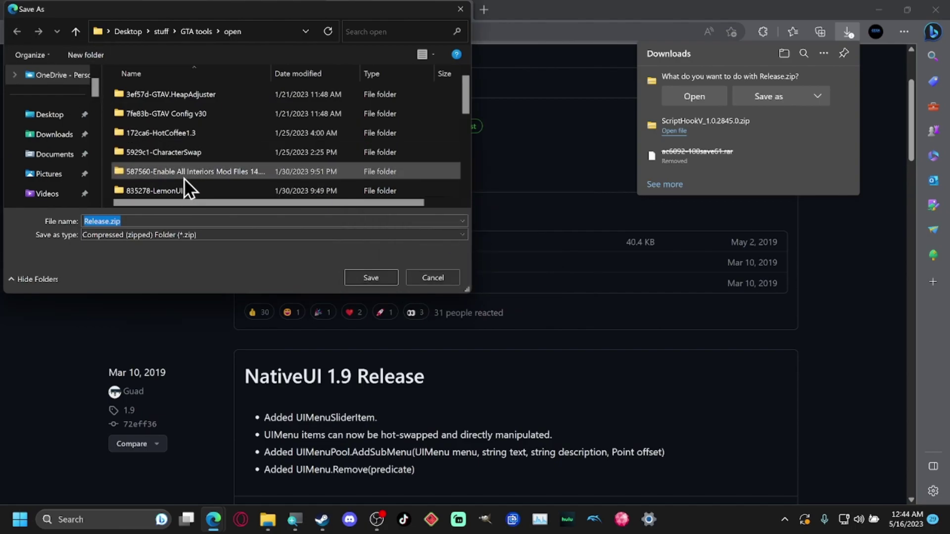
{"action": "scroll", "coordinate": [191, 168], "scroll_direction": "down", "scroll_amount": 5}
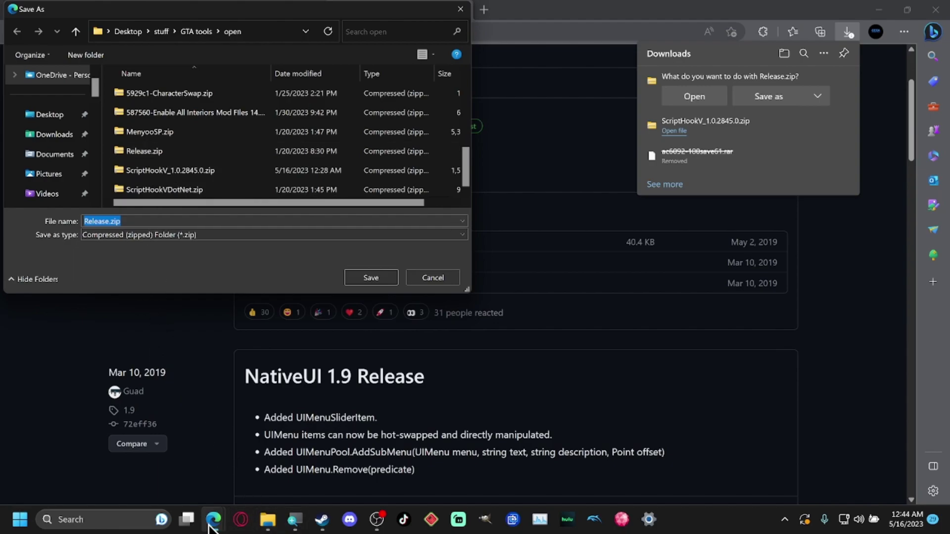
- Switch to File Explorer, inspect the contents of Release.zip in the GTA tools open folder, and return to that folder
{"action": "mouse_move", "coordinate": [268, 528]}
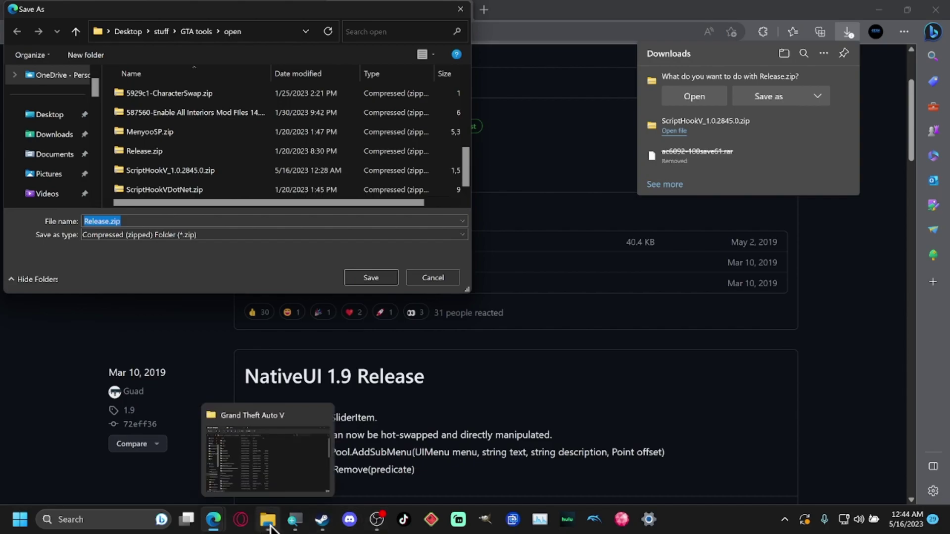
{"action": "left_click", "coordinate": [269, 529]}
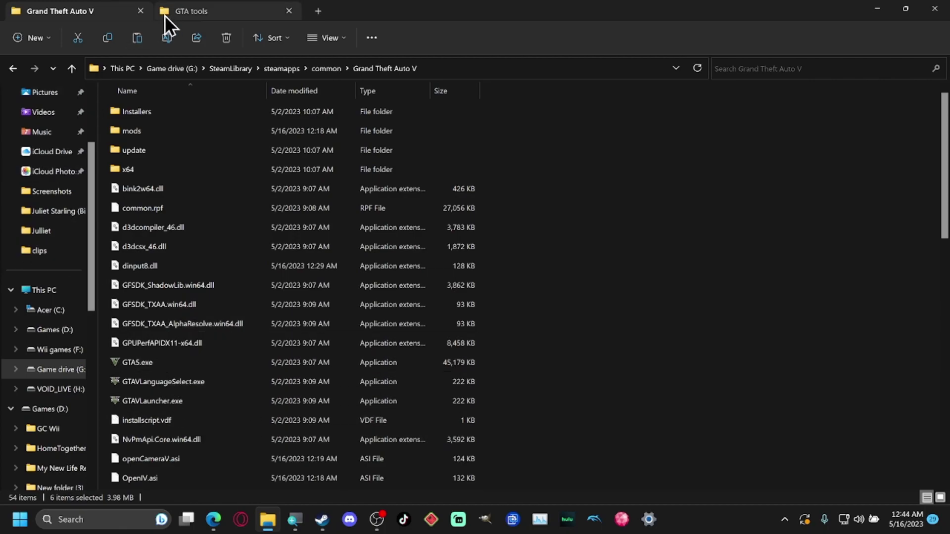
{"action": "left_click", "coordinate": [190, 16]}
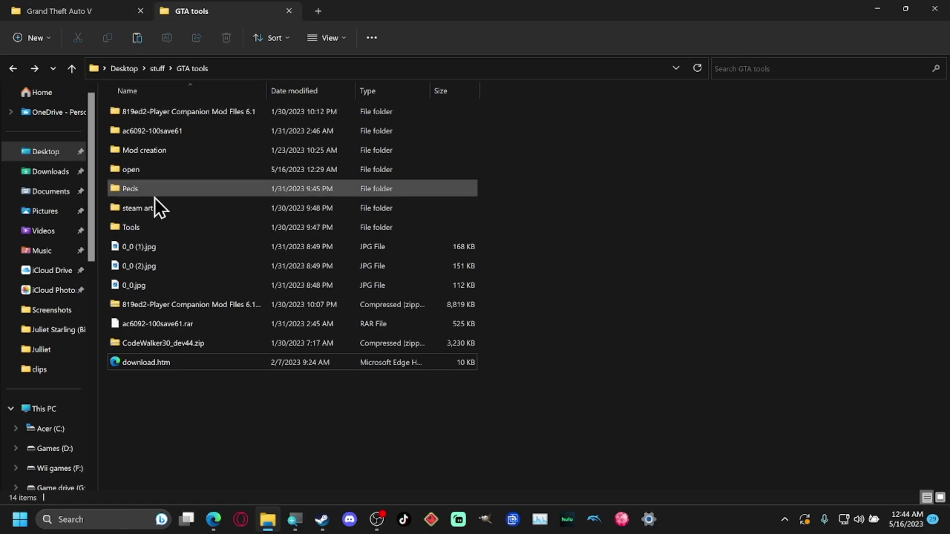
{"action": "left_click", "coordinate": [159, 169]}
{"action": "double_click", "coordinate": [159, 170]}
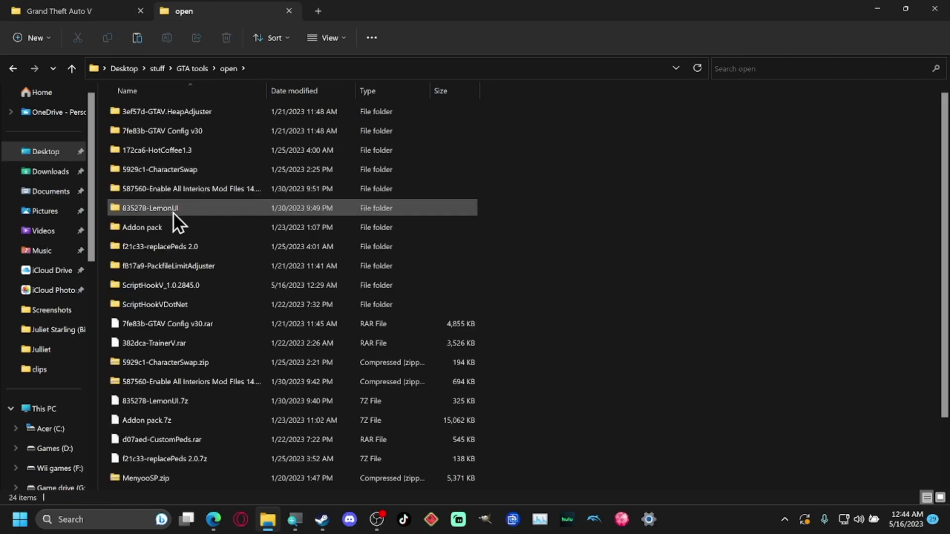
{"action": "scroll", "coordinate": [176, 217], "scroll_direction": "down", "scroll_amount": 2}
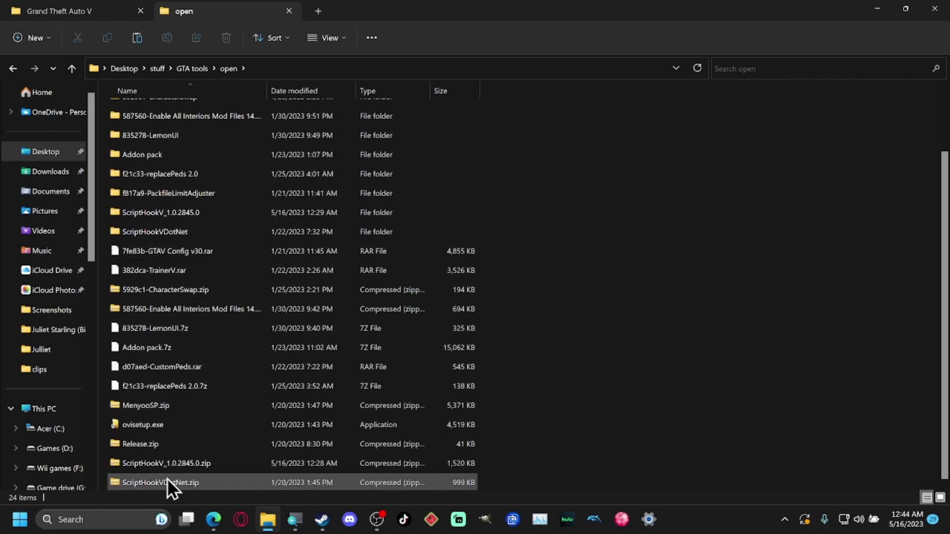
{"action": "double_click", "coordinate": [163, 448]}
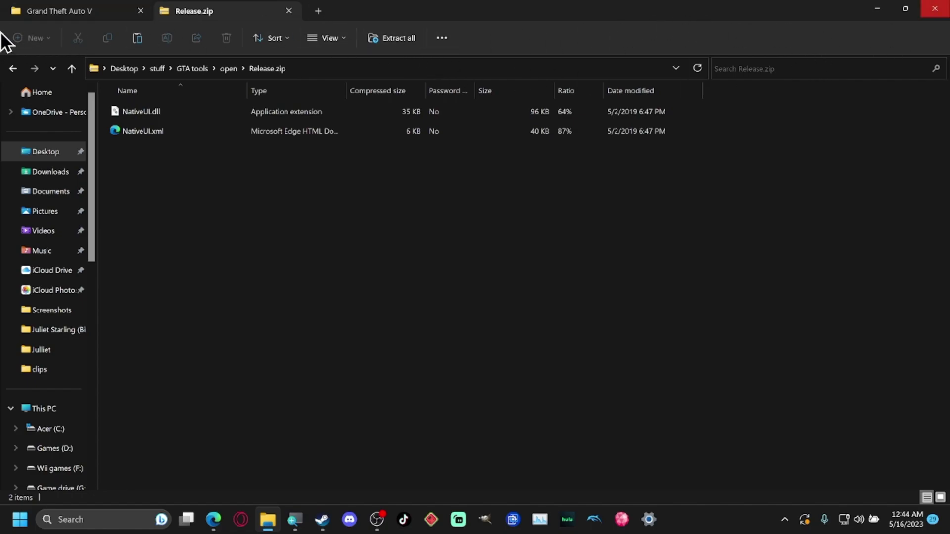
{"action": "left_click", "coordinate": [23, 70]}
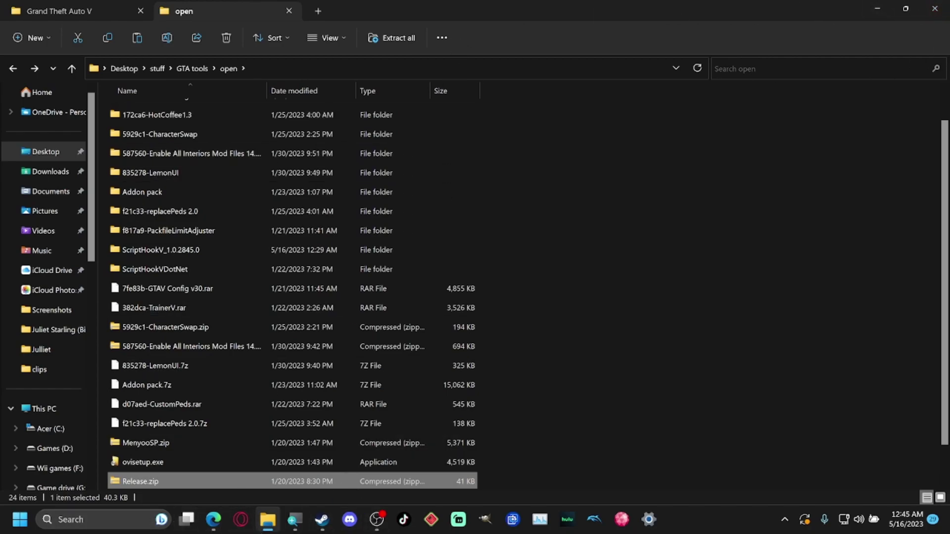
{"action": "mouse_move", "coordinate": [213, 519]}
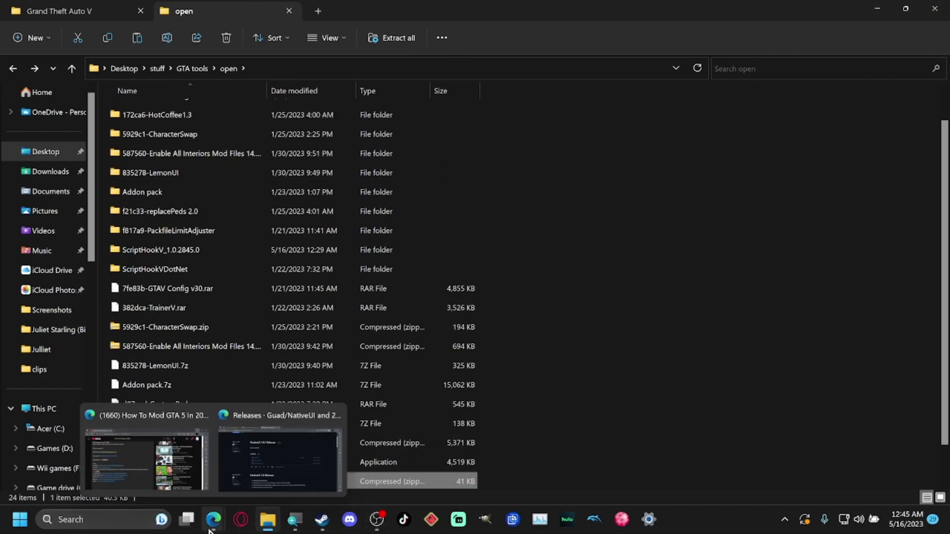
- Switch to Microsoft Edge, cancel the pending save of Release.zip, and minimize the browser
{"action": "left_click", "coordinate": [274, 459]}
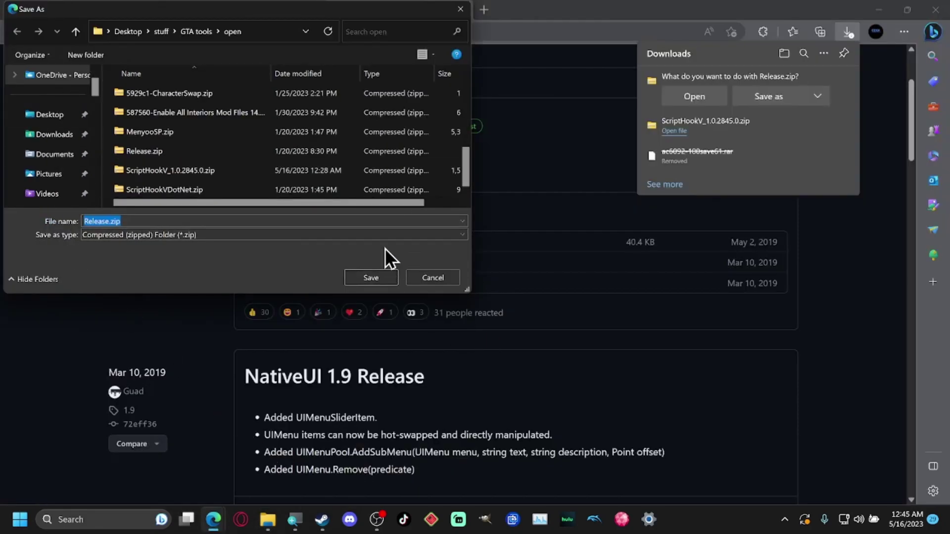
{"action": "left_click", "coordinate": [424, 281]}
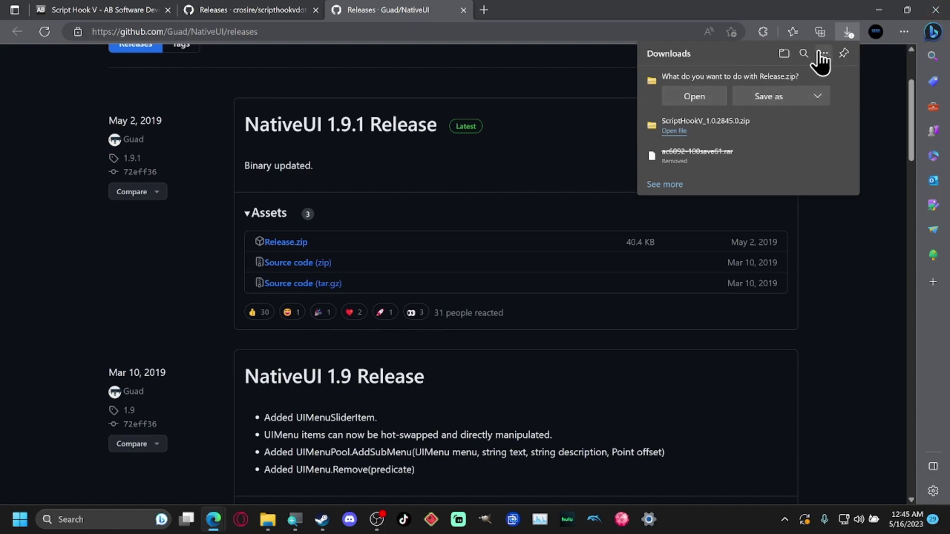
{"action": "left_click", "coordinate": [843, 80]}
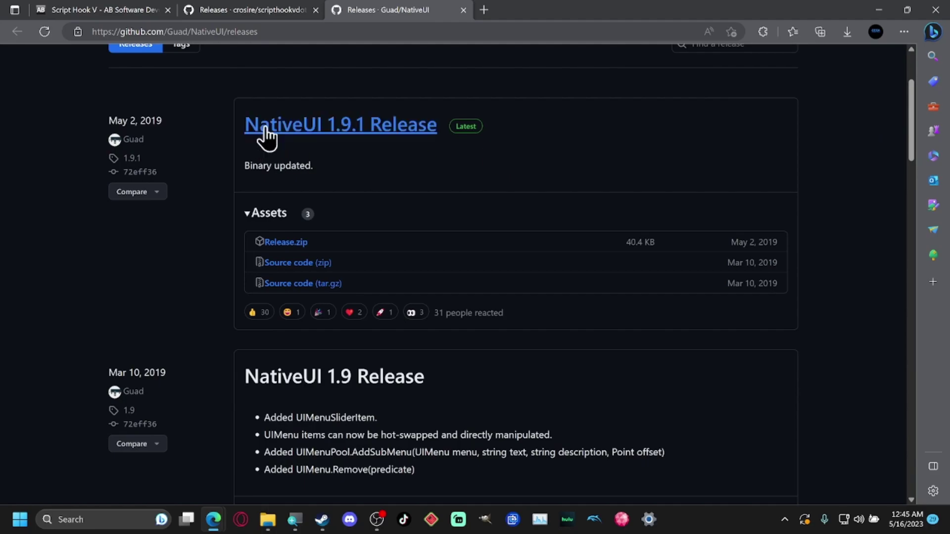
{"action": "left_click", "coordinate": [879, 10]}
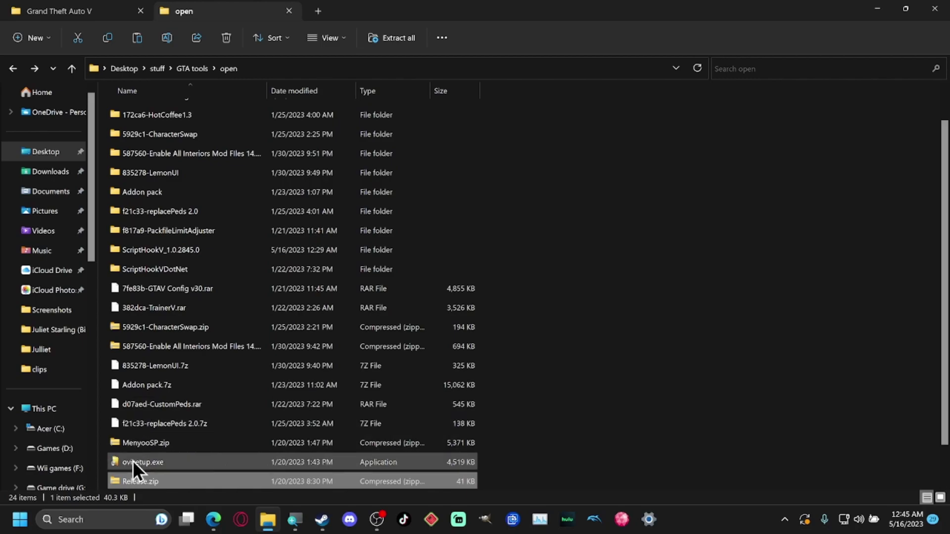
- Rename Release.zip in the GTA tools open folder as NativeUI.zip
{"action": "scroll", "coordinate": [150, 483], "scroll_direction": "down", "scroll_amount": 1}
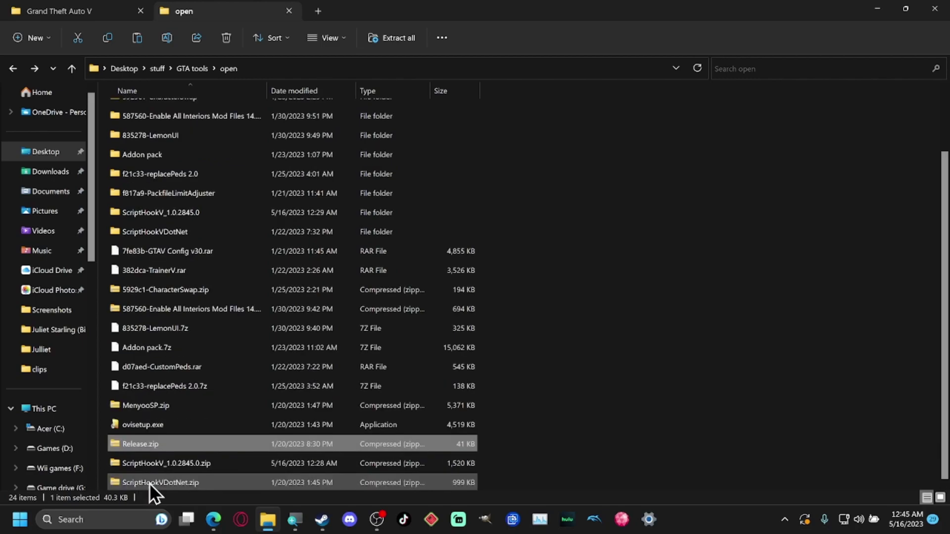
{"action": "left_click", "coordinate": [136, 445]}
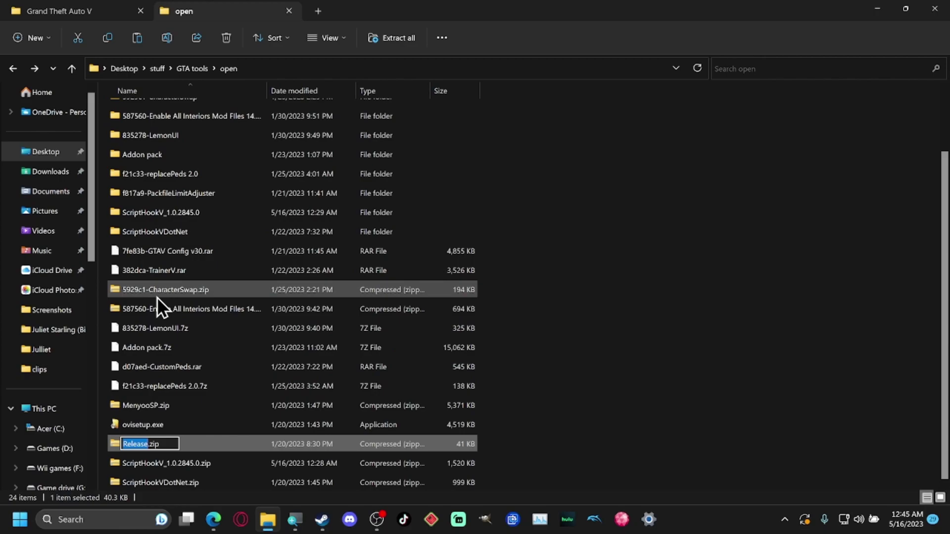
{"action": "type", "text": "N"}
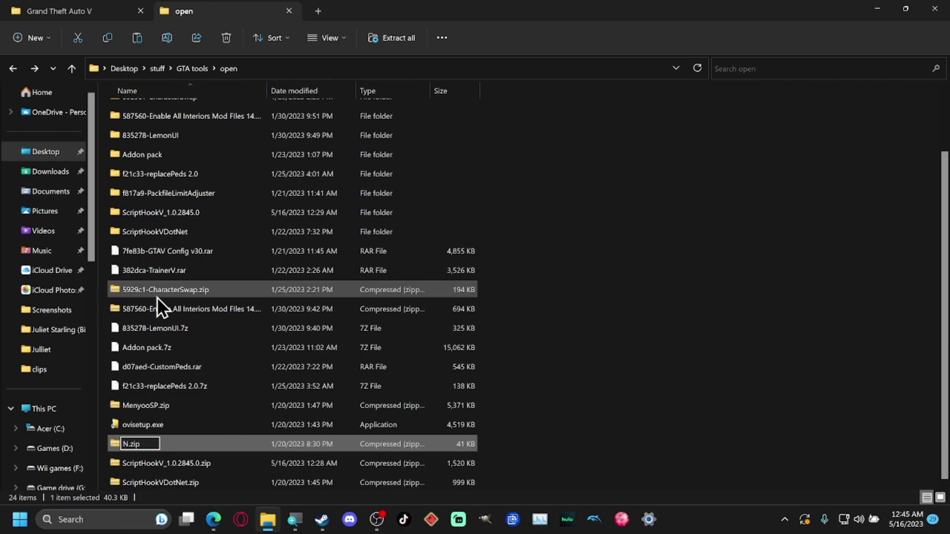
{"action": "type", "text": "ativeU"}
{"action": "key", "text": "BackSpace"}
{"action": "type", "text": "UI"}
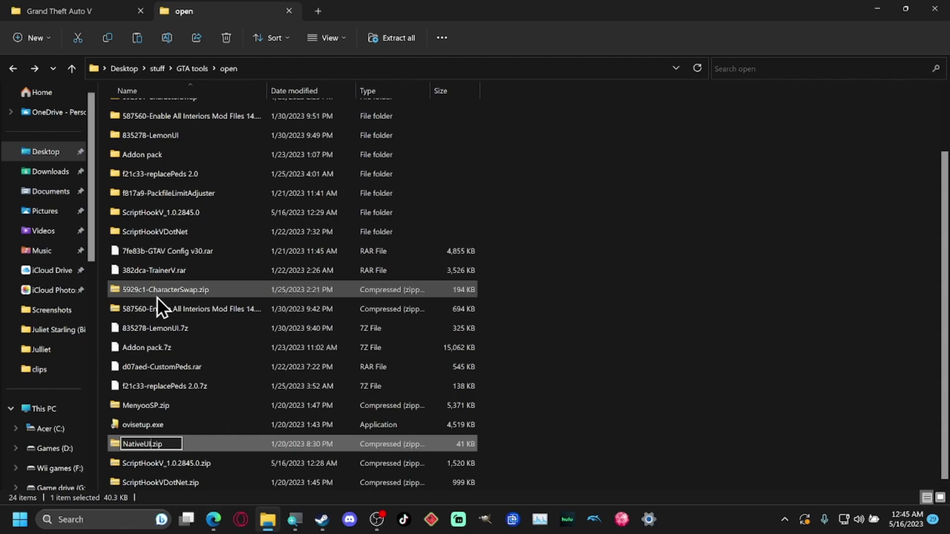
{"action": "key", "text": "Return"}
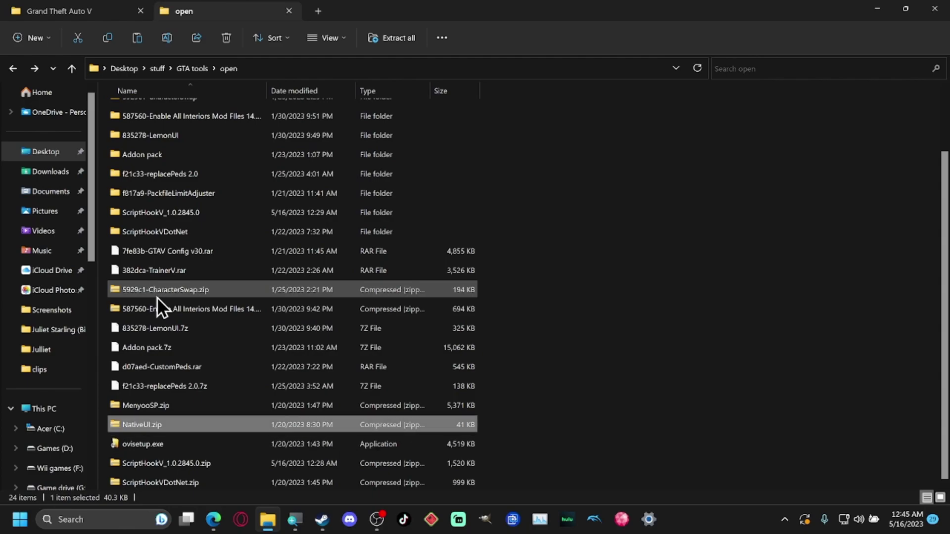
- Extract NativeUI.zip into a NativeUI folder inside the GTA tools open folder
{"action": "right_click", "coordinate": [146, 424]}
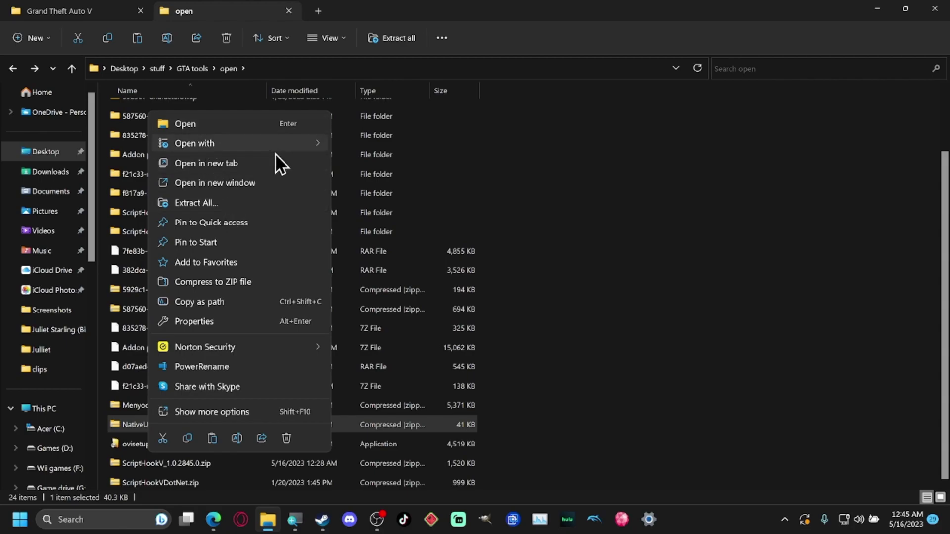
{"action": "left_click", "coordinate": [194, 203]}
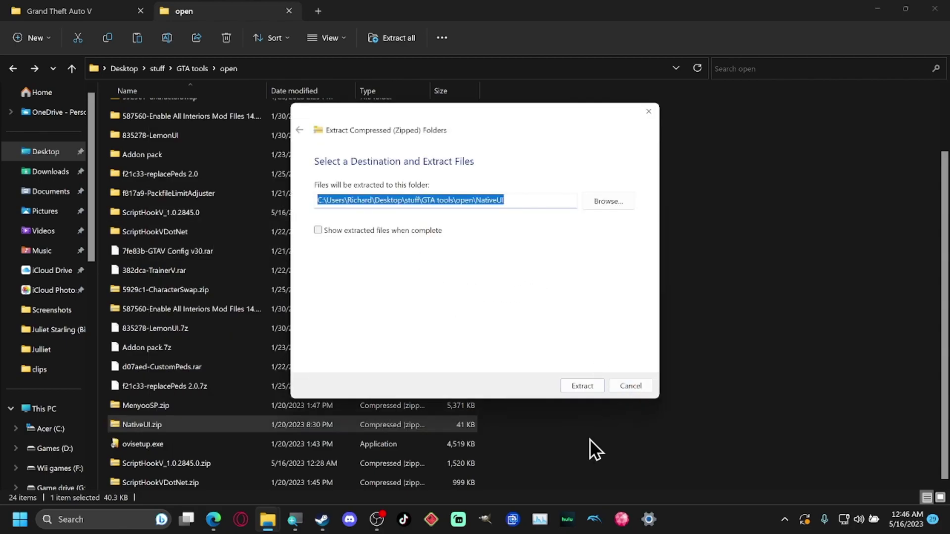
{"action": "left_click", "coordinate": [581, 386]}
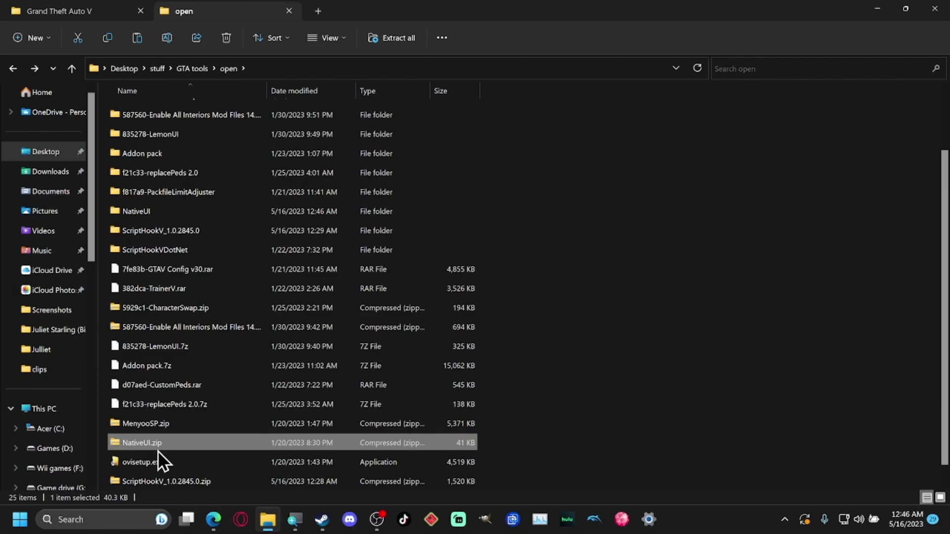
- Copy NativeUI.dll and NativeUI.xml from the extracted NativeUI folder into the scripts folder of Grand Theft Auto V
{"action": "scroll", "coordinate": [158, 430], "scroll_direction": "up", "scroll_amount": 2}
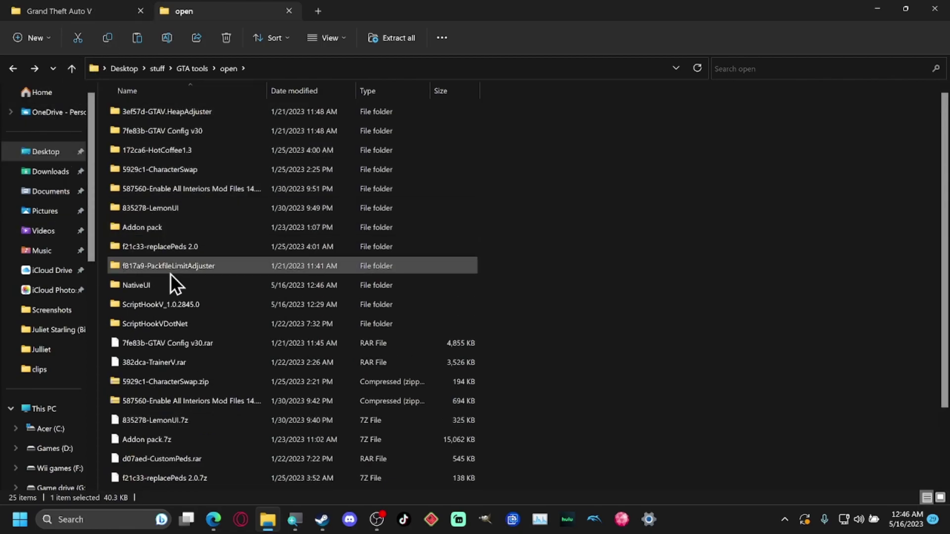
{"action": "double_click", "coordinate": [145, 288]}
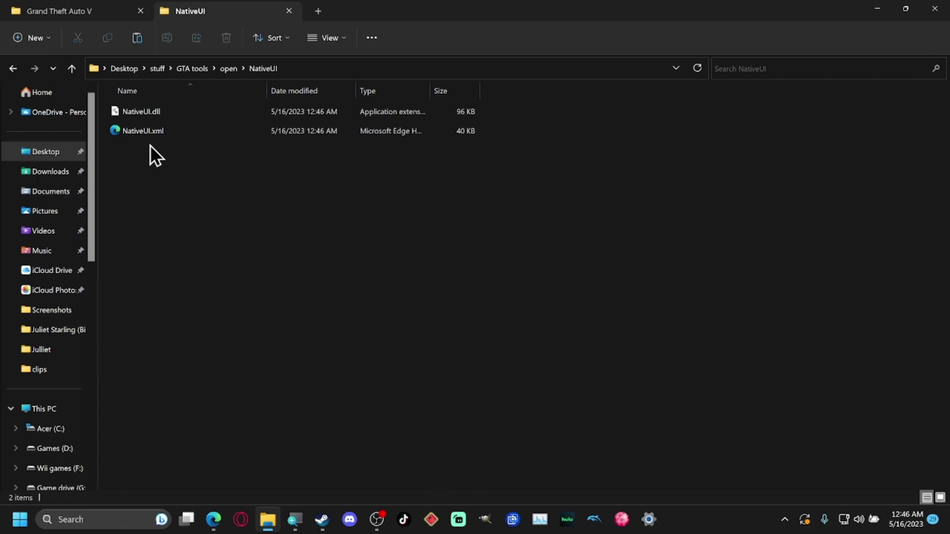
{"action": "left_click_drag", "start_coordinate": [151, 143], "coordinate": [141, 111]}
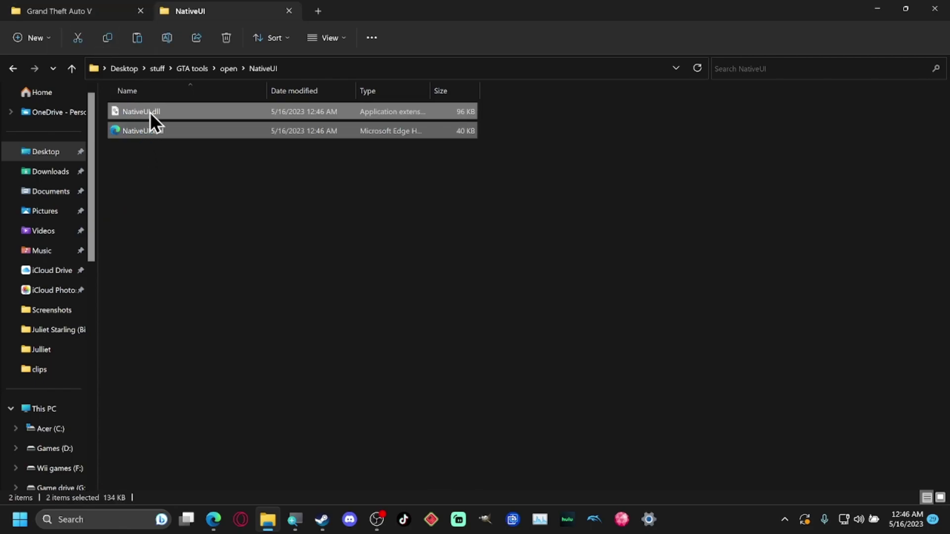
{"action": "left_click", "coordinate": [113, 13]}
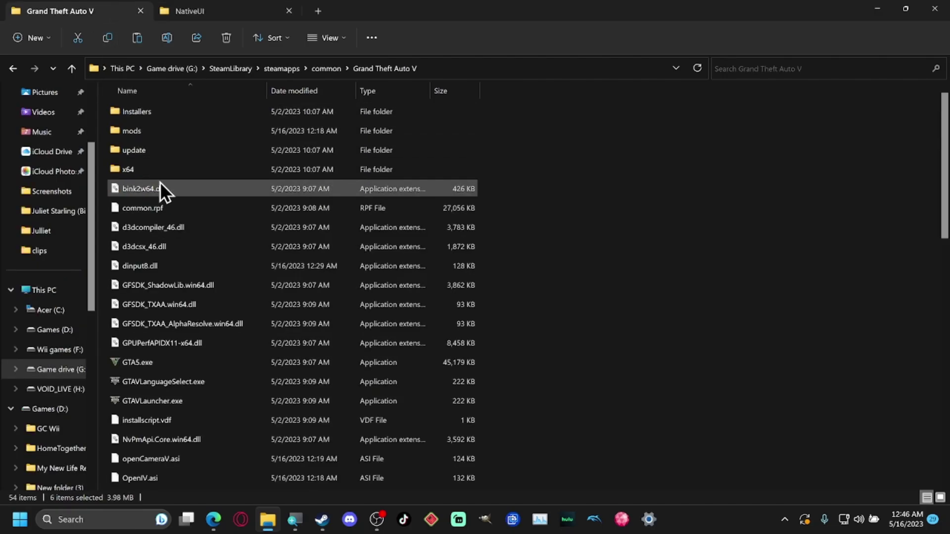
{"action": "mouse_move", "coordinate": [143, 151]}
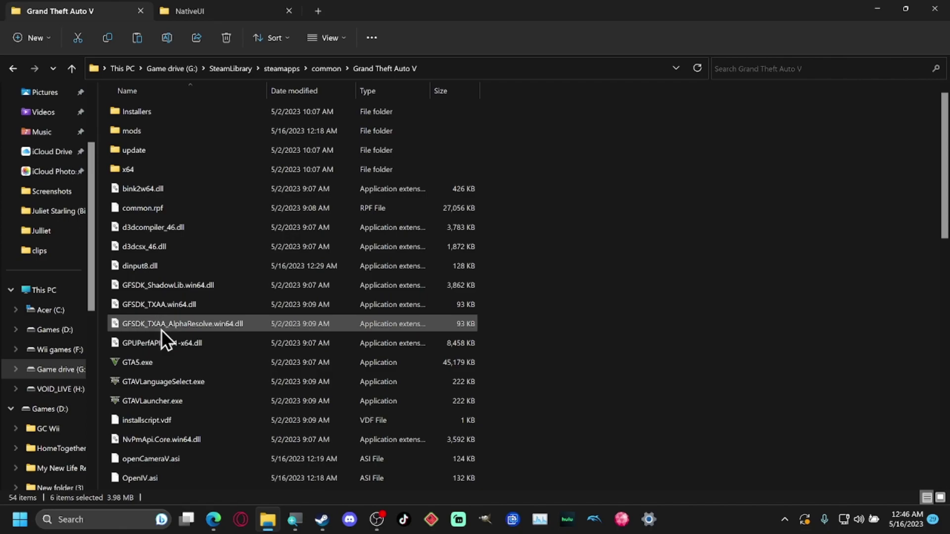
{"action": "scroll", "coordinate": [170, 305], "scroll_direction": "down", "scroll_amount": 11}
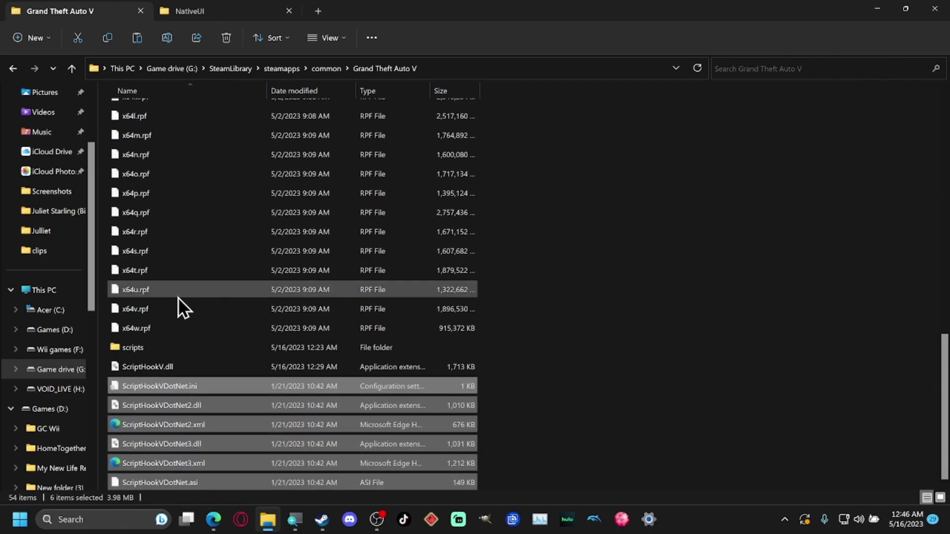
{"action": "double_click", "coordinate": [141, 351]}
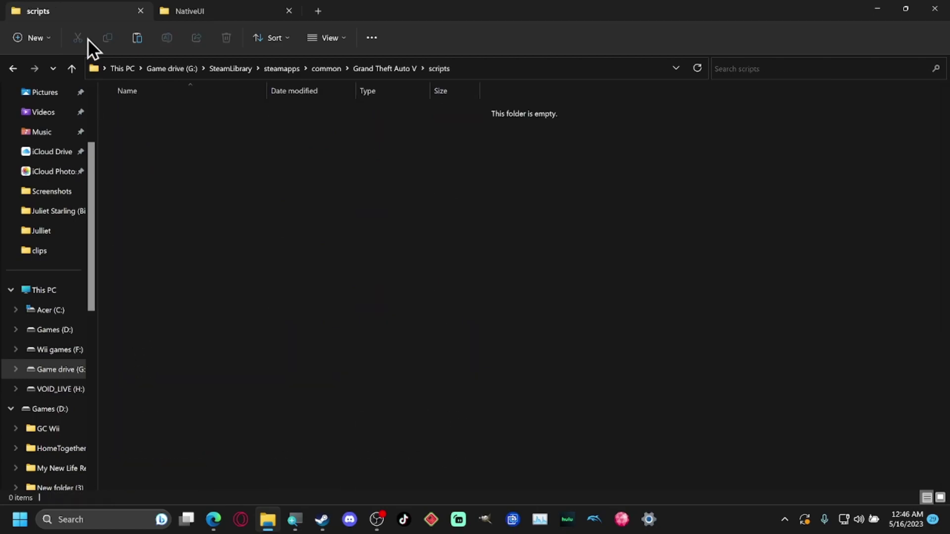
{"action": "left_click", "coordinate": [195, 13]}
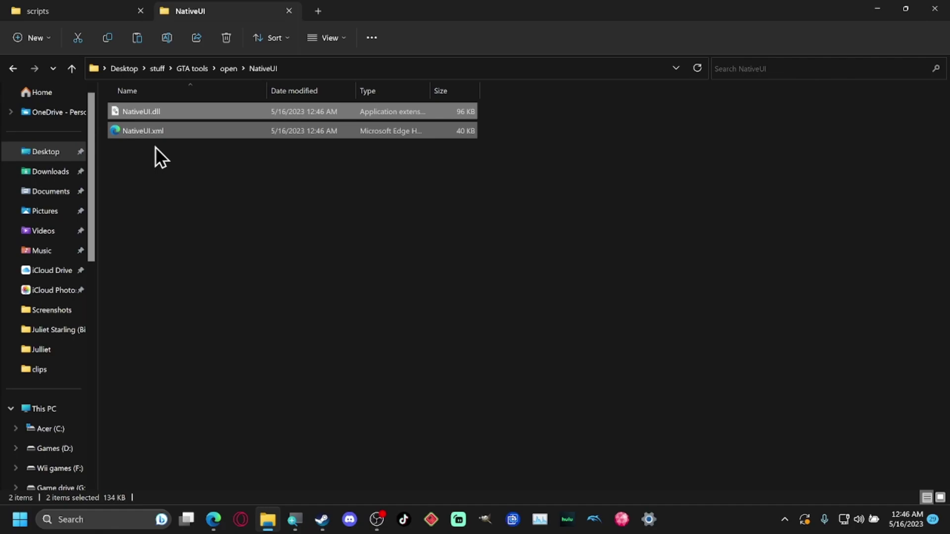
{"action": "mouse_move", "coordinate": [153, 114]}
{"action": "left_mouse_down"}
{"action": "mouse_move", "coordinate": [110, 6]}
{"action": "mouse_move", "coordinate": [140, 125]}
{"action": "left_mouse_up"}
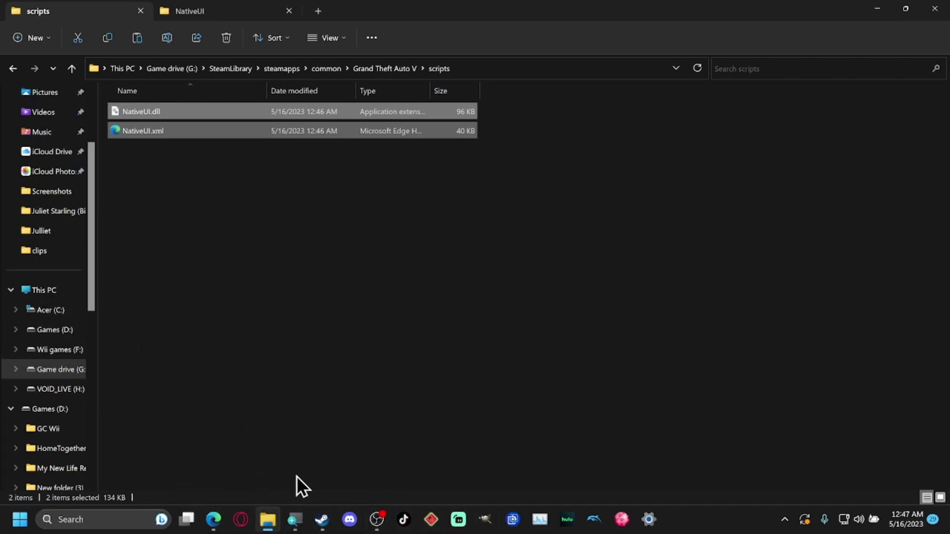
- Switch to Microsoft Edge and look over the Menyoo PC [Single-Player Trainer Mod] page on GTA5-Mods
{"action": "left_click", "coordinate": [268, 520]}
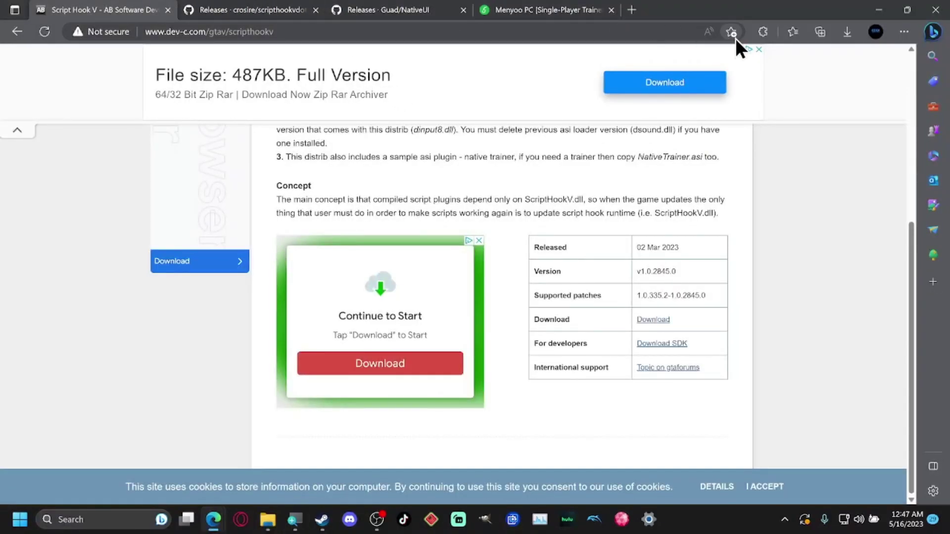
{"action": "left_click", "coordinate": [573, 11]}
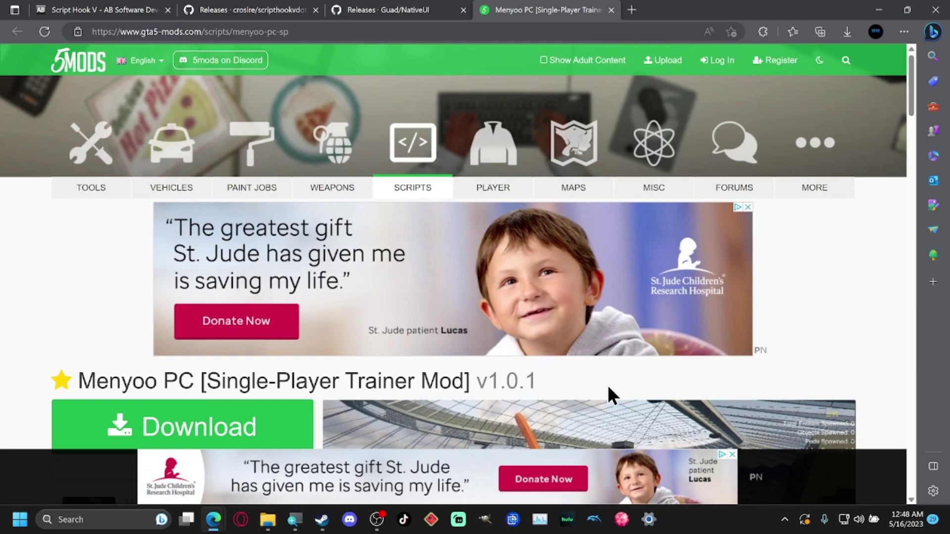
{"action": "scroll", "coordinate": [488, 379], "scroll_direction": "down", "scroll_amount": 1}
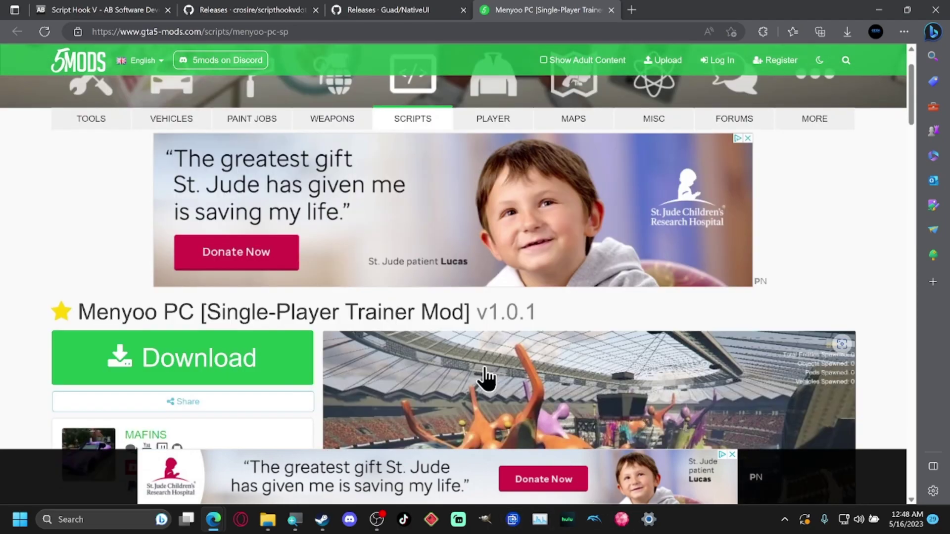
{"action": "scroll", "coordinate": [487, 379], "scroll_direction": "down", "scroll_amount": 2}
{"action": "scroll", "coordinate": [594, 354], "scroll_direction": "up", "scroll_amount": 1}
{"action": "scroll", "coordinate": [594, 356], "scroll_direction": "down", "scroll_amount": 3}
{"action": "scroll", "coordinate": [584, 357], "scroll_direction": "up", "scroll_amount": 5}
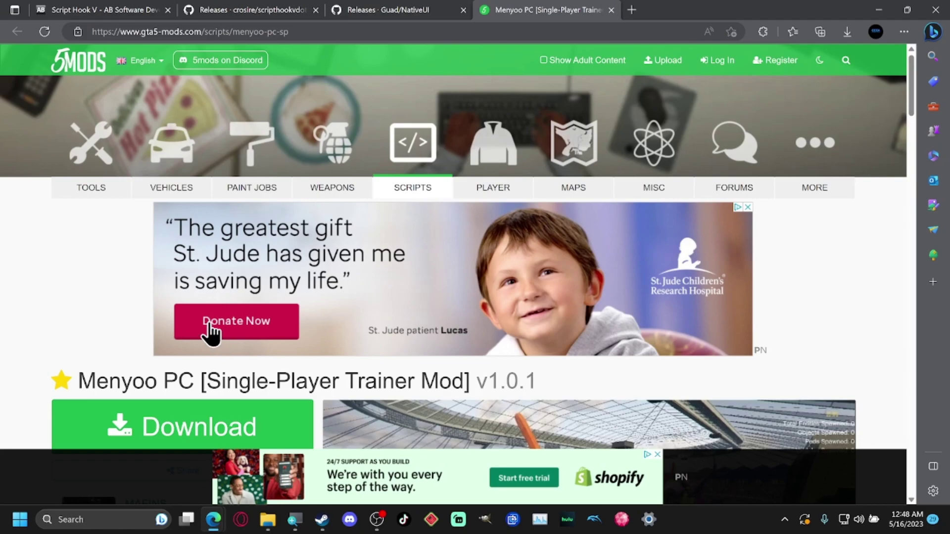
- Follow the Menyoo PC download link to its MenyooSP GitHub repository and close that page again
{"action": "scroll", "coordinate": [232, 280], "scroll_direction": "down", "scroll_amount": 1}
{"action": "scroll", "coordinate": [242, 292], "scroll_direction": "down", "scroll_amount": 1}
{"action": "scroll", "coordinate": [254, 310], "scroll_direction": "up", "scroll_amount": 2}
{"action": "scroll", "coordinate": [256, 307], "scroll_direction": "down", "scroll_amount": 1}
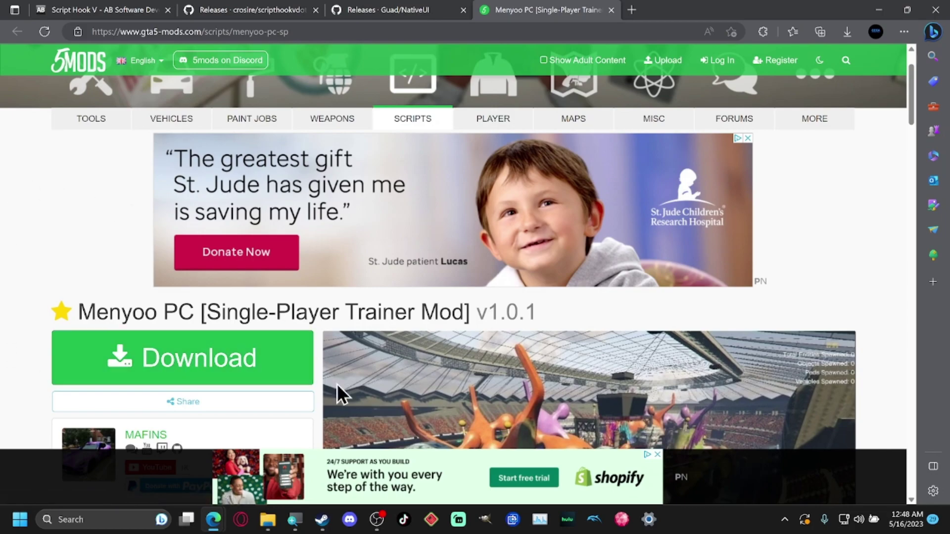
{"action": "left_click", "coordinate": [180, 357]}
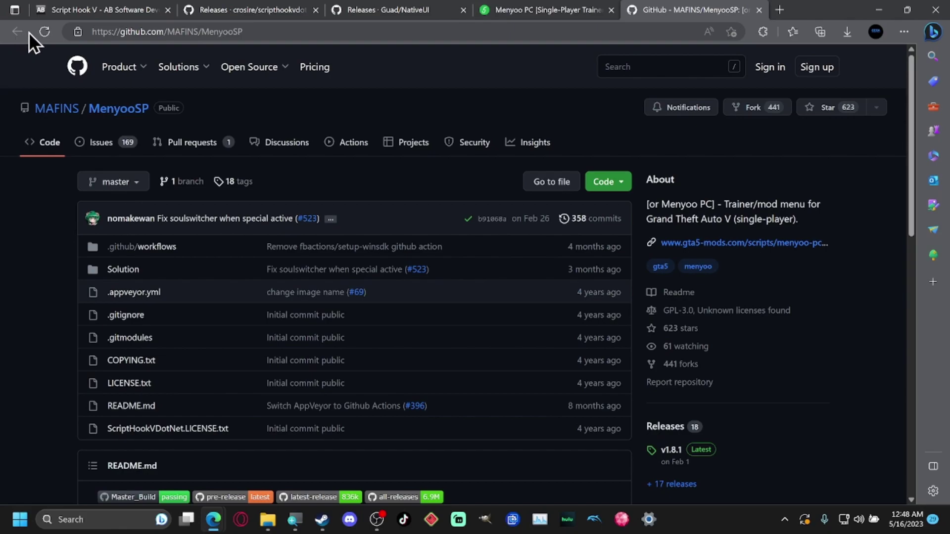
{"action": "left_click", "coordinate": [759, 11]}
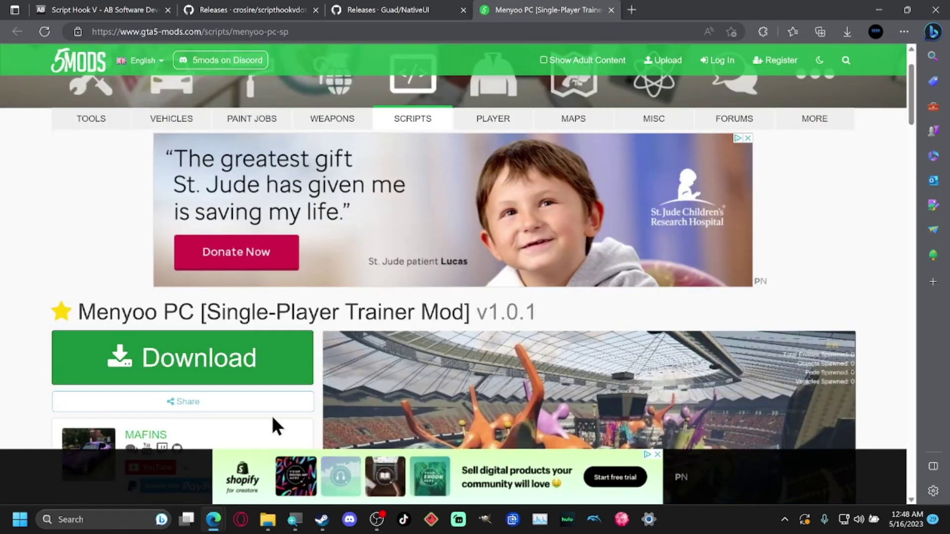
- Read the pinned moderator comment, the description and the keyboard and controller inputs on the Menyoo PC mod page
{"action": "scroll", "coordinate": [488, 272], "scroll_direction": "down", "scroll_amount": 8}
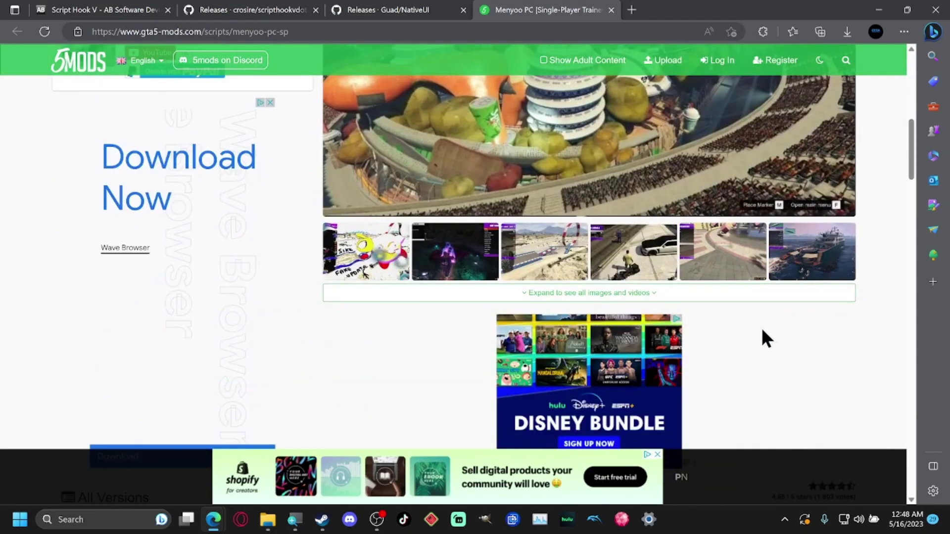
{"action": "scroll", "coordinate": [502, 305], "scroll_direction": "down", "scroll_amount": 4}
{"action": "scroll", "coordinate": [502, 305], "scroll_direction": "down", "scroll_amount": 1}
{"action": "scroll", "coordinate": [496, 298], "scroll_direction": "up", "scroll_amount": 1}
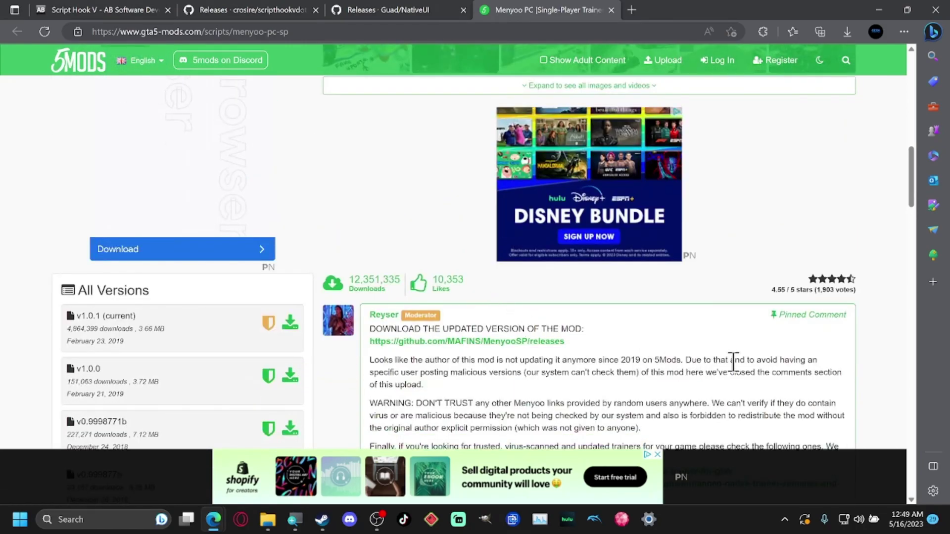
{"action": "scroll", "coordinate": [533, 348], "scroll_direction": "down", "scroll_amount": 1}
{"action": "scroll", "coordinate": [512, 341], "scroll_direction": "up", "scroll_amount": 1}
{"action": "scroll", "coordinate": [549, 383], "scroll_direction": "down", "scroll_amount": 2}
{"action": "scroll", "coordinate": [559, 376], "scroll_direction": "down", "scroll_amount": 5}
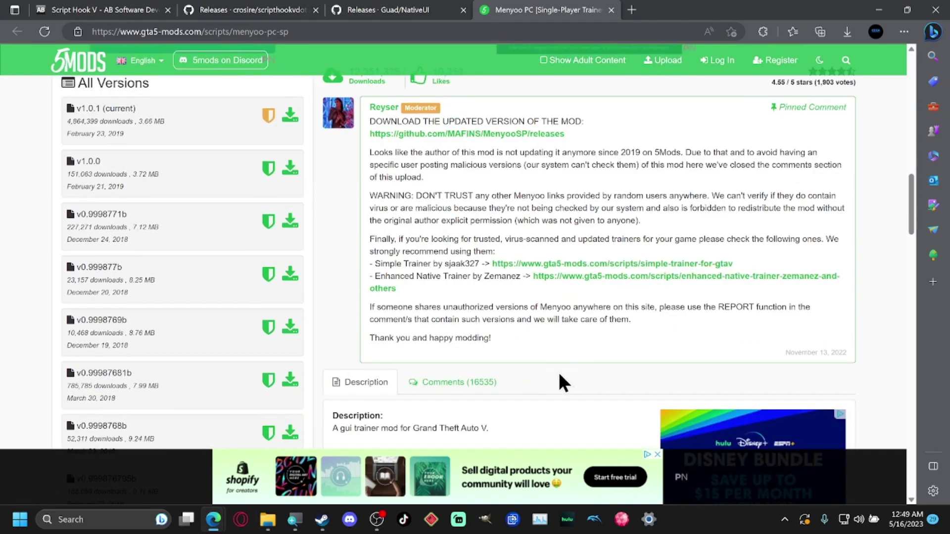
{"action": "scroll", "coordinate": [274, 354], "scroll_direction": "up", "scroll_amount": 2}
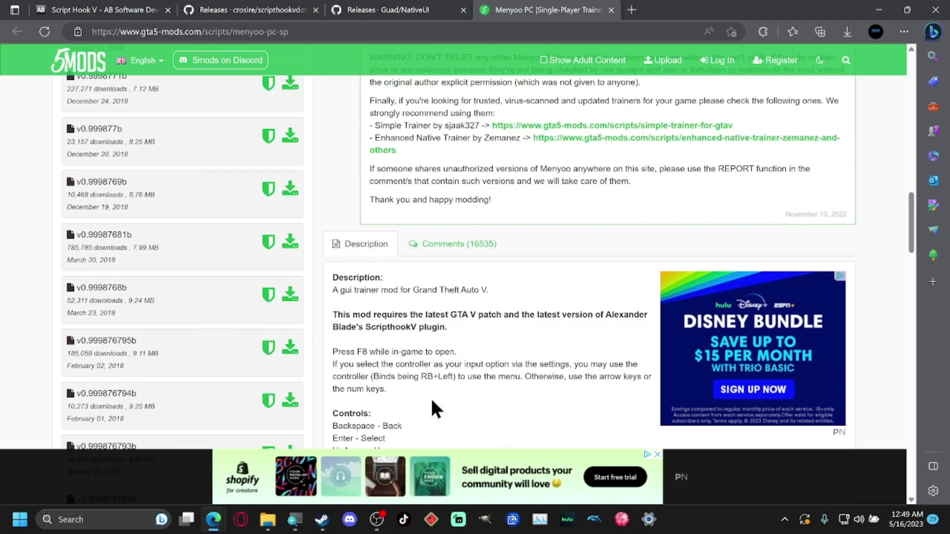
{"action": "scroll", "coordinate": [467, 405], "scroll_direction": "down", "scroll_amount": 3}
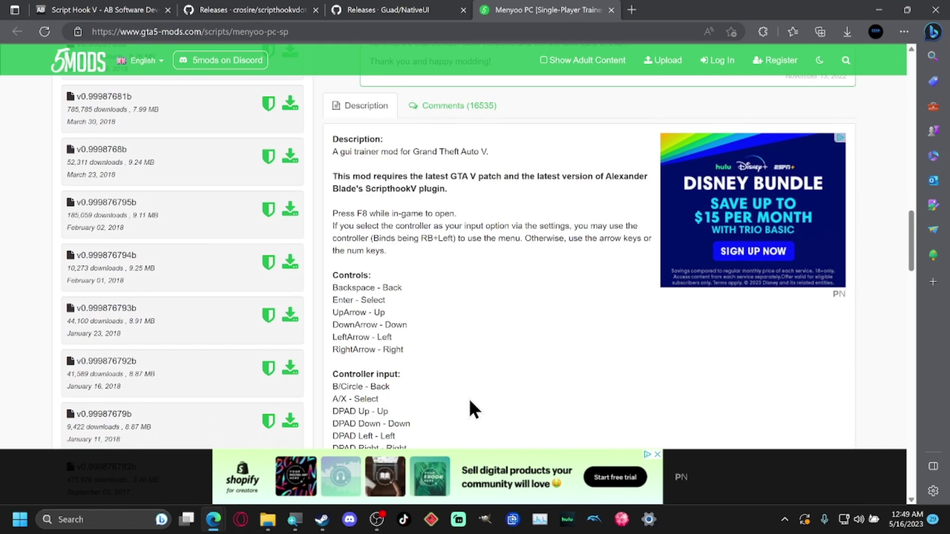
{"action": "scroll", "coordinate": [472, 409], "scroll_direction": "up", "scroll_amount": 4}
{"action": "scroll", "coordinate": [473, 409], "scroll_direction": "down", "scroll_amount": 2}
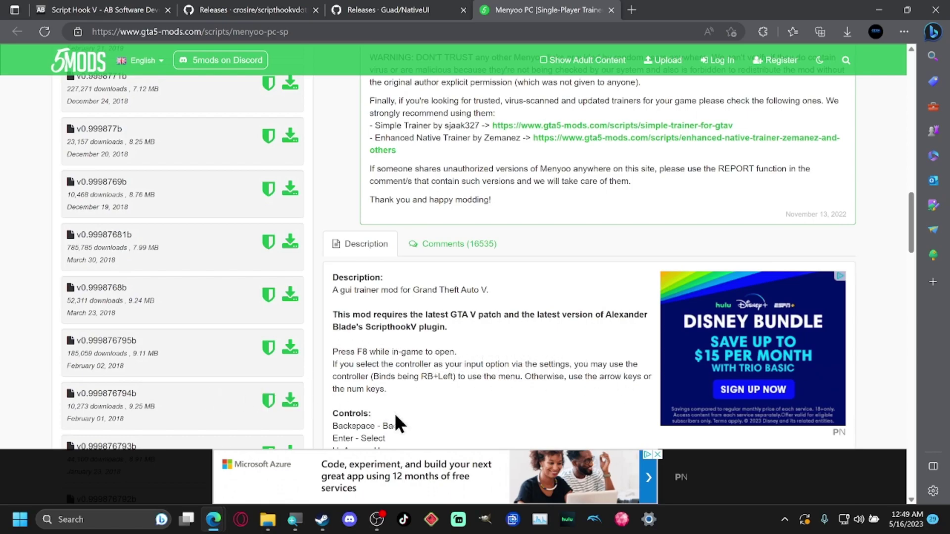
{"action": "scroll", "coordinate": [470, 435], "scroll_direction": "down", "scroll_amount": 4}
{"action": "scroll", "coordinate": [465, 429], "scroll_direction": "down", "scroll_amount": 4}
{"action": "scroll", "coordinate": [458, 423], "scroll_direction": "up", "scroll_amount": 3}
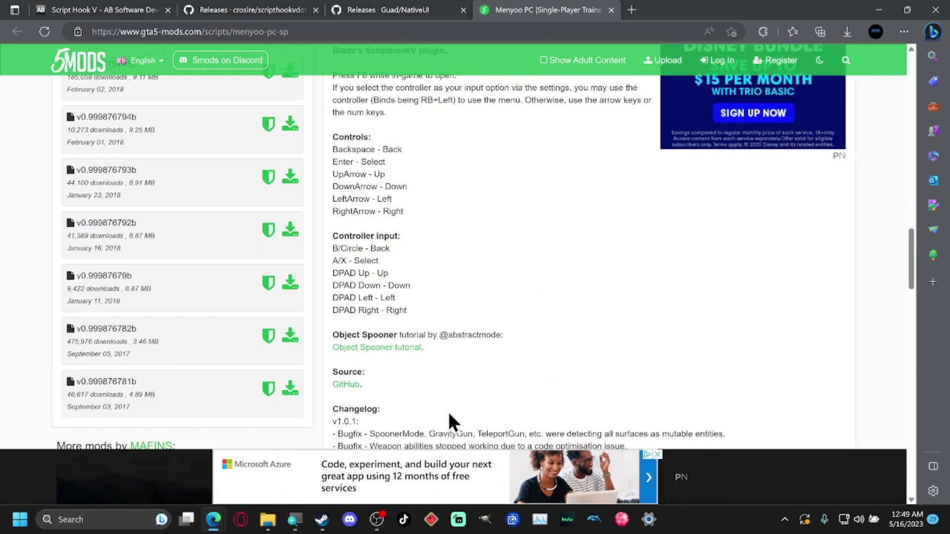
- Reread the description, keyboard controls, controller input and changelog on the Menyoo PC mod page
{"action": "scroll", "coordinate": [448, 415], "scroll_direction": "up", "scroll_amount": 3}
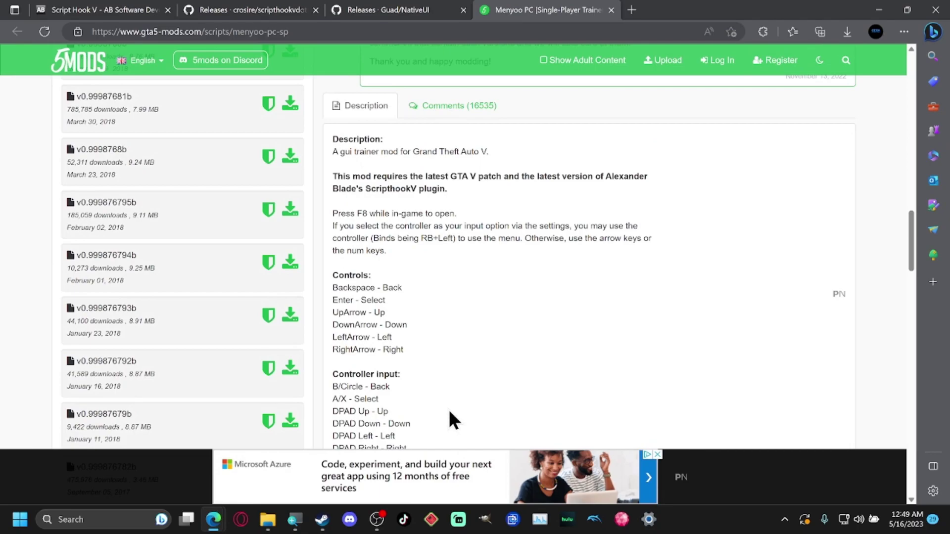
{"action": "scroll", "coordinate": [445, 403], "scroll_direction": "up", "scroll_amount": 1}
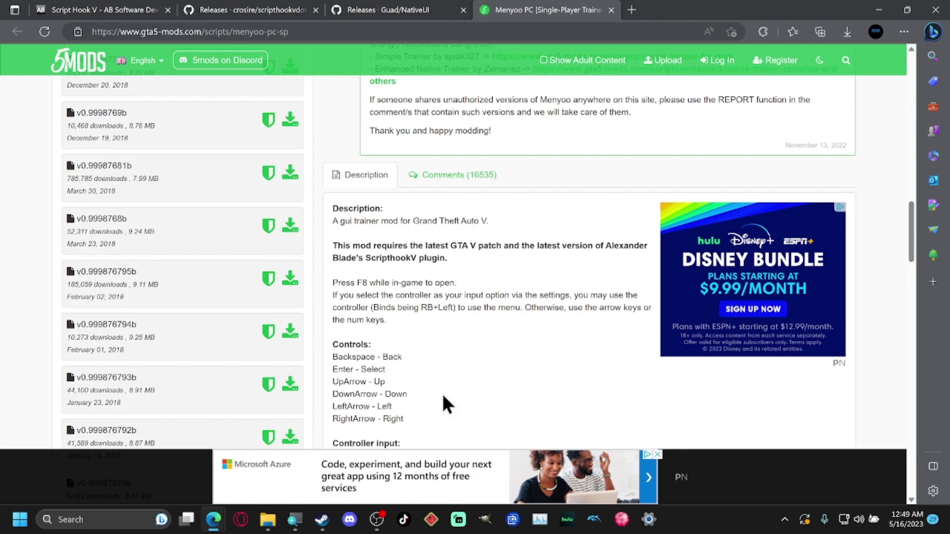
{"action": "scroll", "coordinate": [463, 396], "scroll_direction": "down", "scroll_amount": 1}
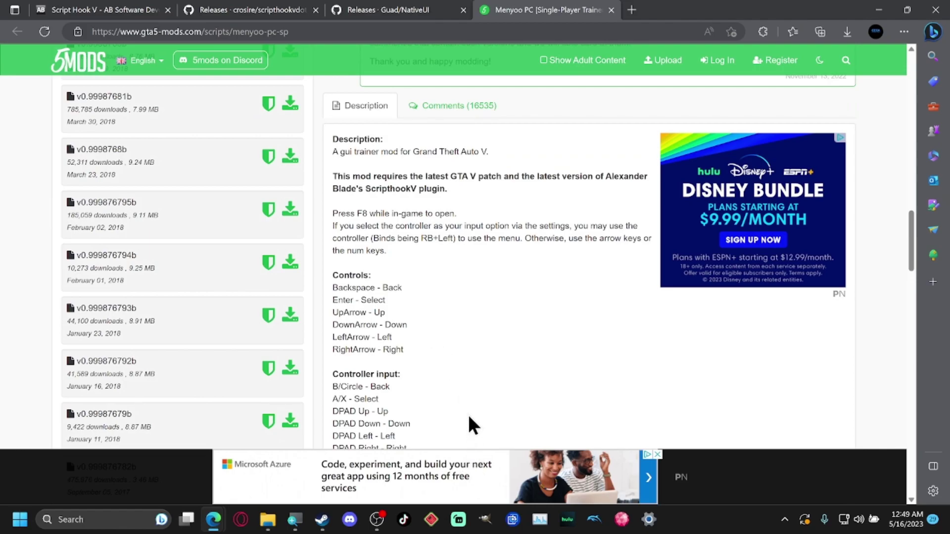
{"action": "scroll", "coordinate": [468, 417], "scroll_direction": "down", "scroll_amount": 1}
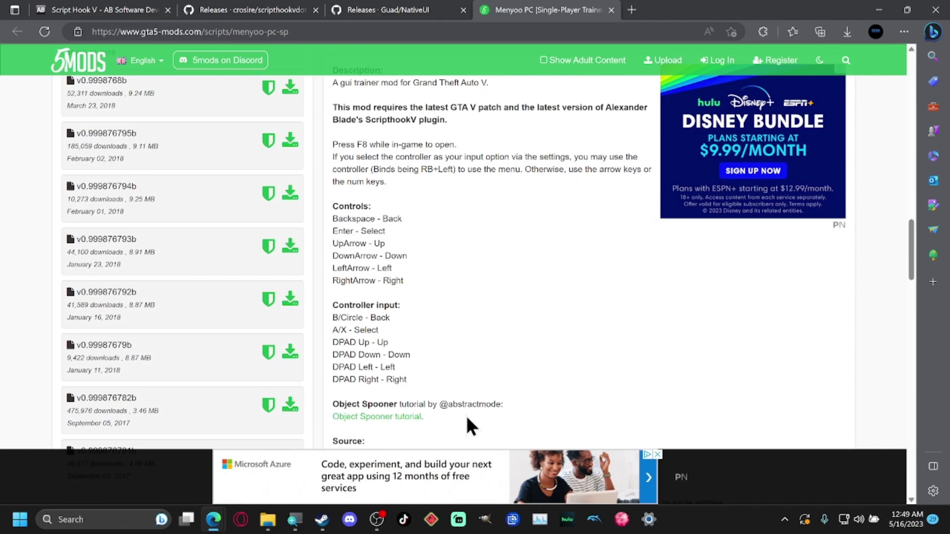
{"action": "scroll", "coordinate": [466, 415], "scroll_direction": "down", "scroll_amount": 1}
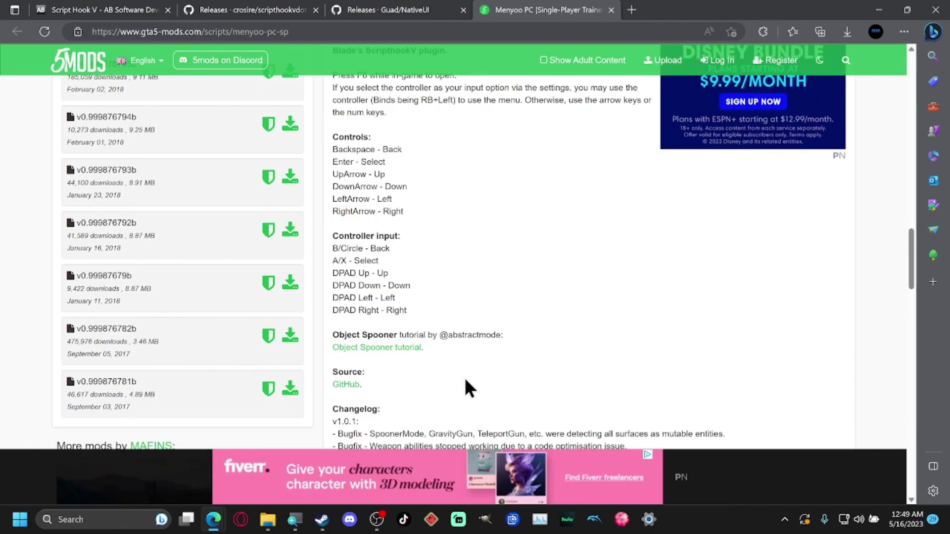
{"action": "scroll", "coordinate": [465, 378], "scroll_direction": "down", "scroll_amount": 1}
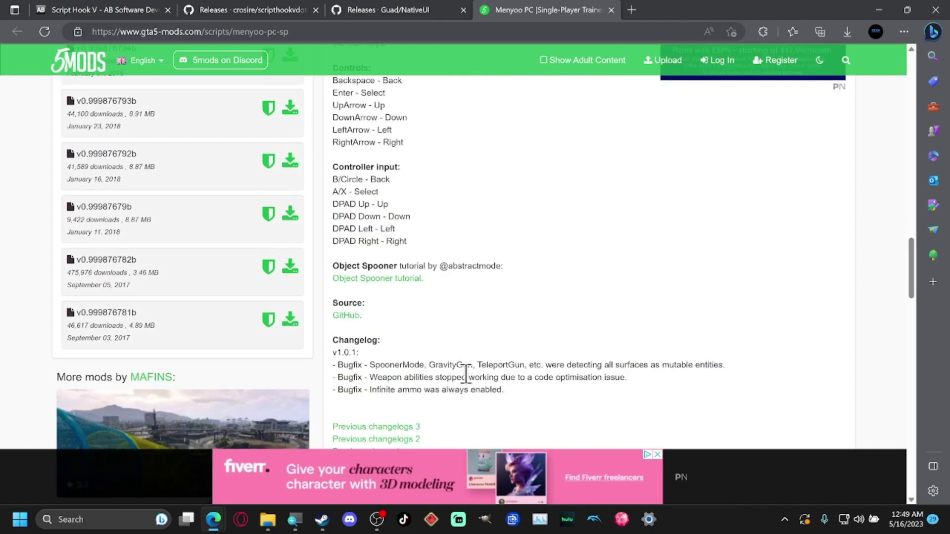
{"action": "scroll", "coordinate": [466, 367], "scroll_direction": "up", "scroll_amount": 10}
{"action": "scroll", "coordinate": [463, 367], "scroll_direction": "up", "scroll_amount": 10}
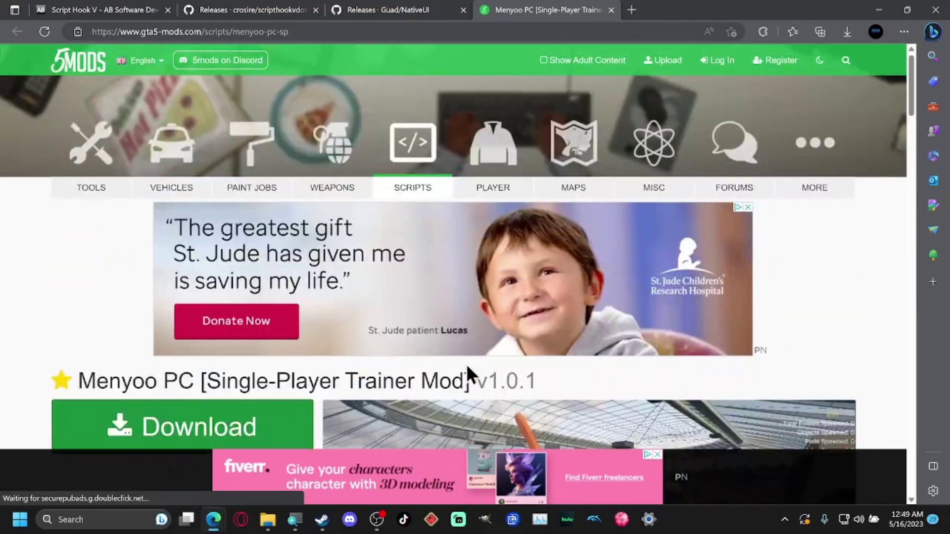
- Follow the Menyoo PC download link to the MenyooSP GitHub repository and look over its main page
{"action": "left_click", "coordinate": [198, 414]}
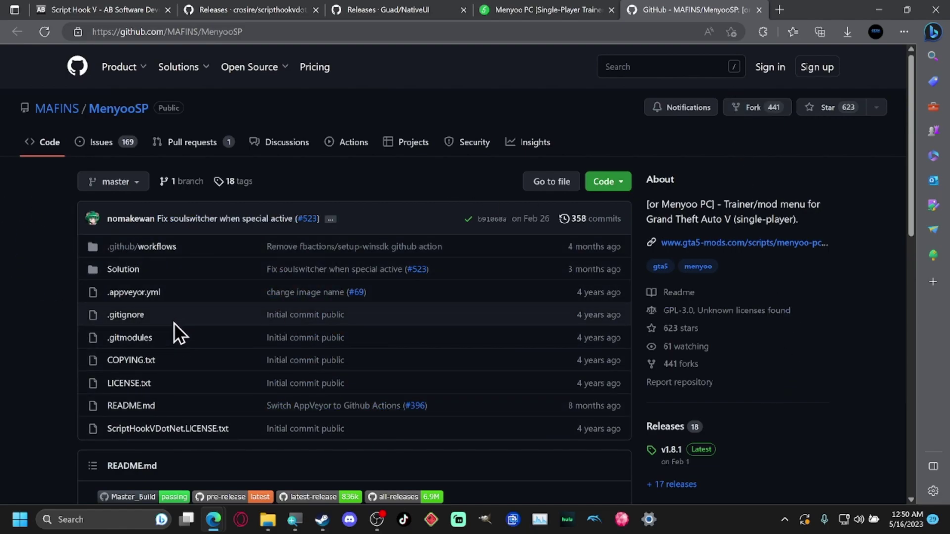
{"action": "scroll", "coordinate": [177, 278], "scroll_direction": "down", "scroll_amount": 4}
{"action": "scroll", "coordinate": [194, 300], "scroll_direction": "up", "scroll_amount": 4}
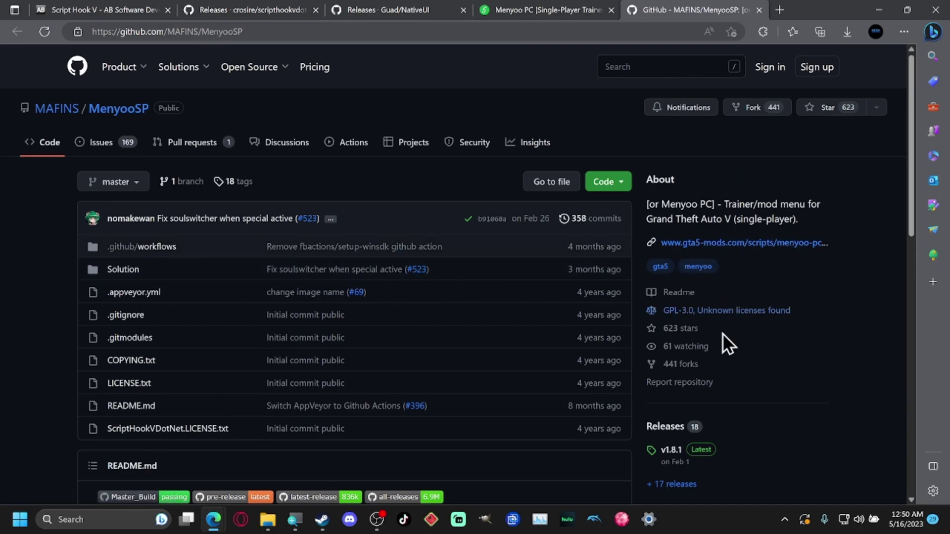
{"action": "scroll", "coordinate": [741, 471], "scroll_direction": "down", "scroll_amount": 1}
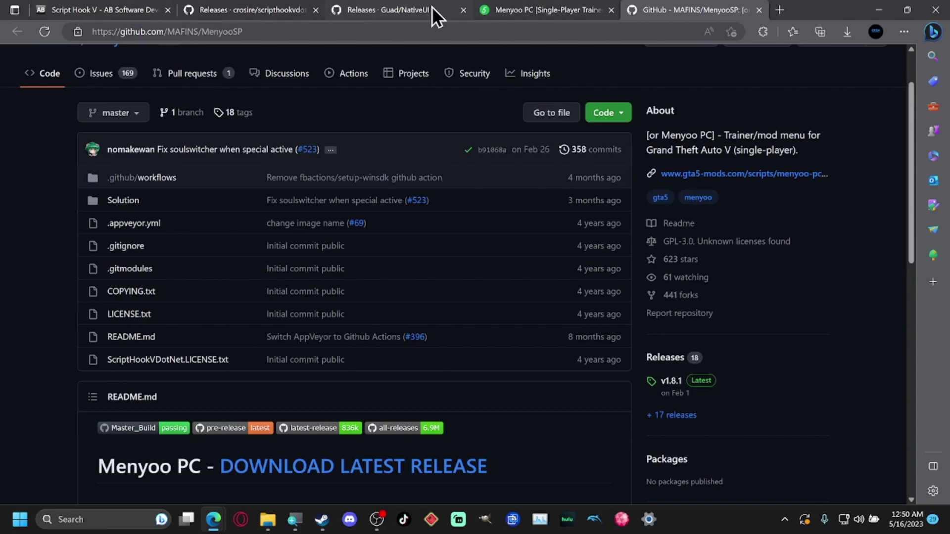
- Go back to the Menyoo PC page on GTA5-Mods and look at its title and download area
{"action": "left_click", "coordinate": [588, 10]}
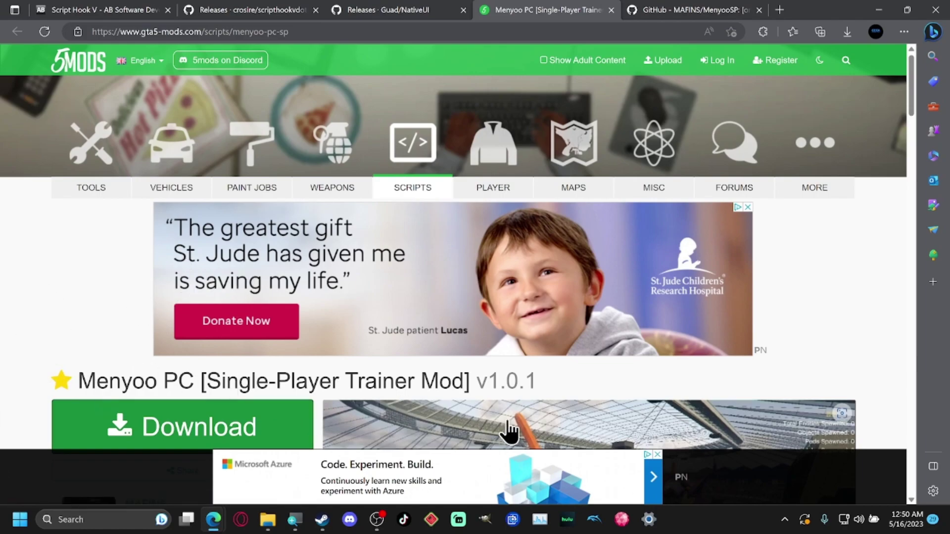
{"action": "scroll", "coordinate": [381, 420], "scroll_direction": "down", "scroll_amount": 1}
{"action": "scroll", "coordinate": [548, 376], "scroll_direction": "up", "scroll_amount": 1}
{"action": "scroll", "coordinate": [548, 375], "scroll_direction": "down", "scroll_amount": 1}
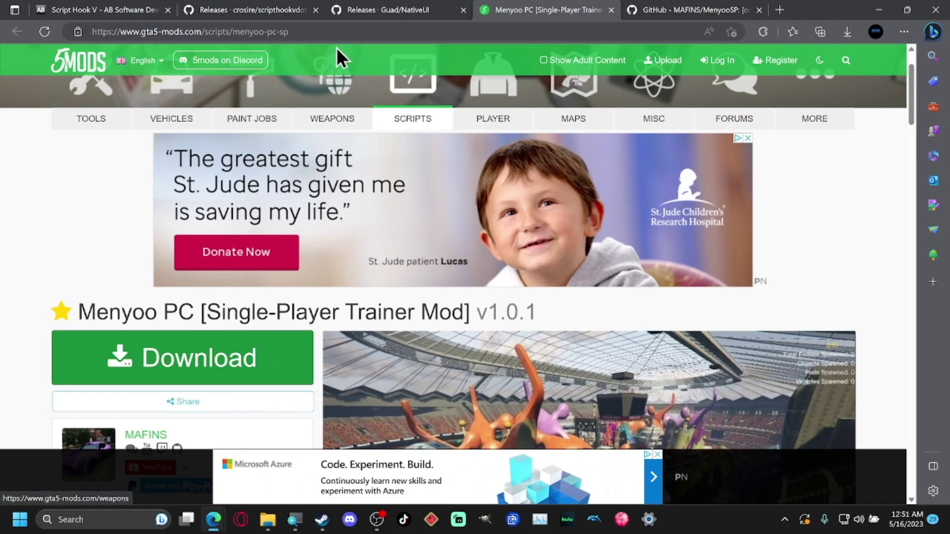
- Return to the MenyooSP repository, open its releases list and review the v1.8.1 changes and downloadable assets
{"action": "left_click", "coordinate": [696, 13]}
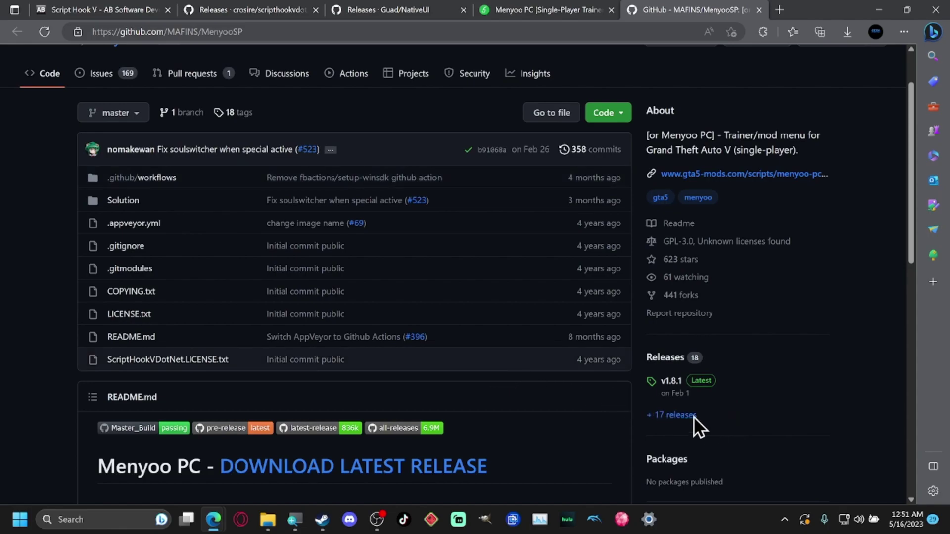
{"action": "left_click", "coordinate": [677, 416]}
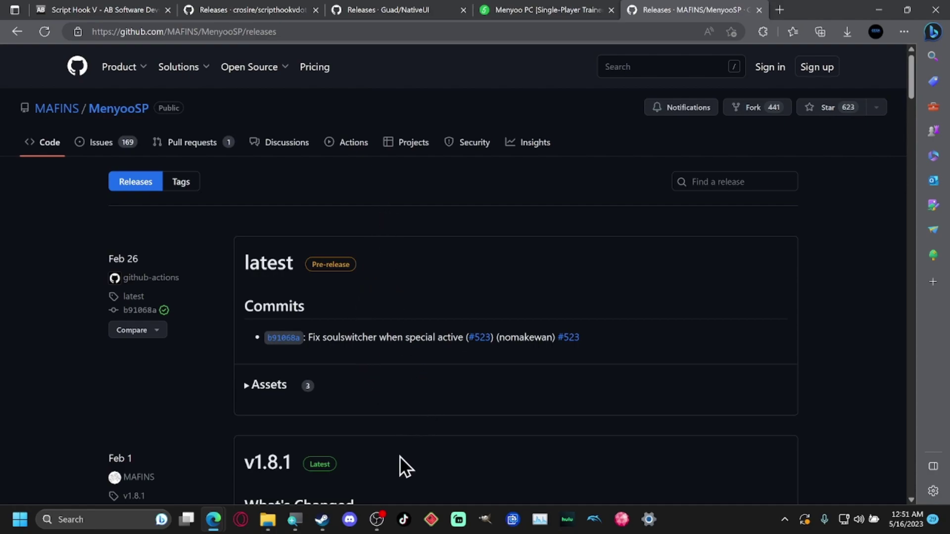
{"action": "scroll", "coordinate": [391, 405], "scroll_direction": "down", "scroll_amount": 1}
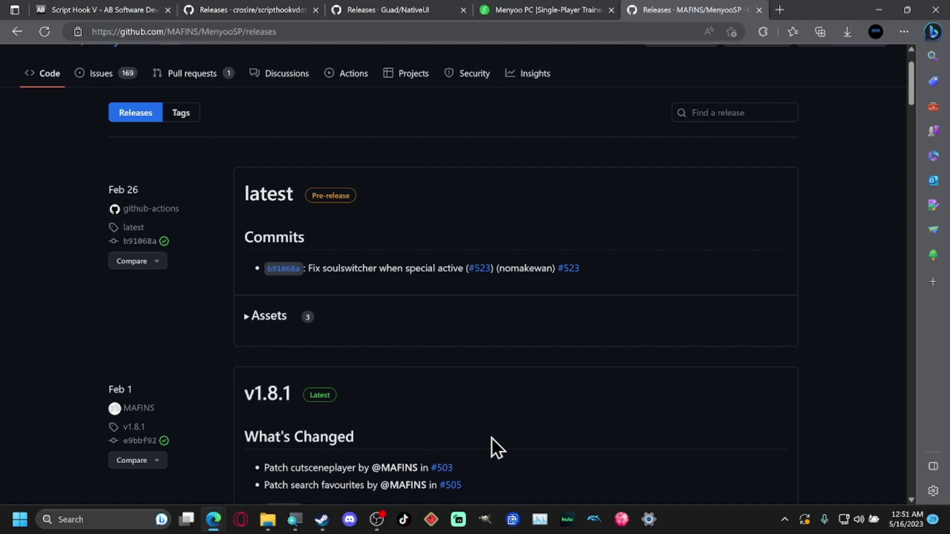
{"action": "scroll", "coordinate": [445, 438], "scroll_direction": "down", "scroll_amount": 1}
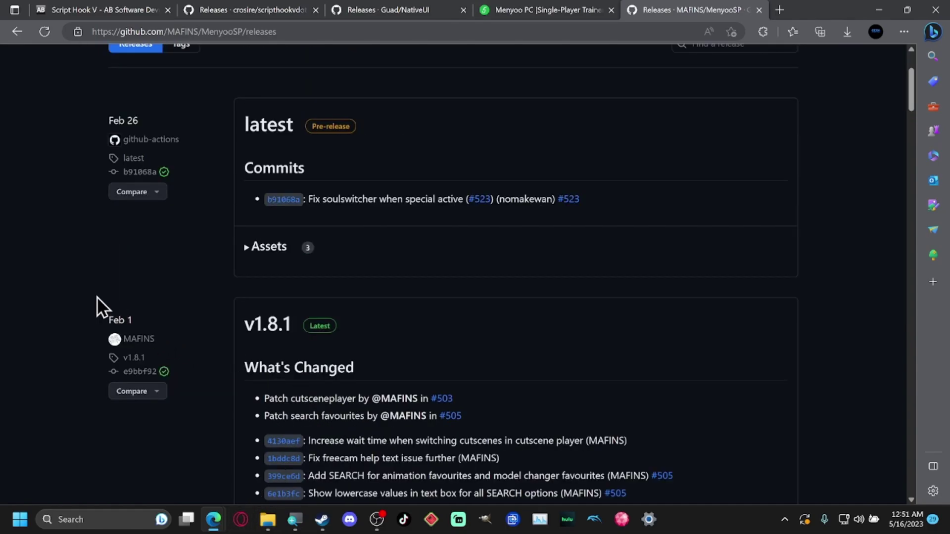
{"action": "scroll", "coordinate": [443, 444], "scroll_direction": "down", "scroll_amount": 1}
{"action": "scroll", "coordinate": [435, 446], "scroll_direction": "up", "scroll_amount": 1}
{"action": "scroll", "coordinate": [571, 432], "scroll_direction": "down", "scroll_amount": 1}
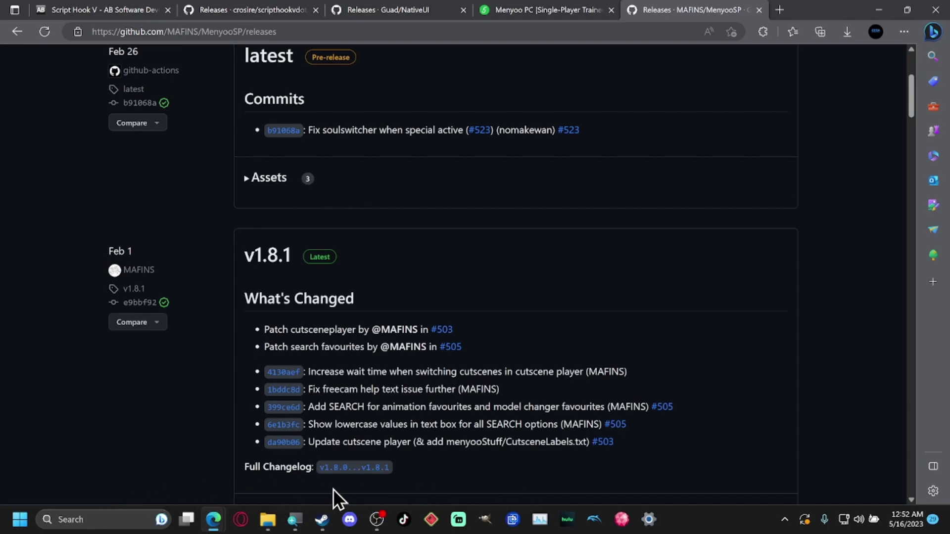
{"action": "scroll", "coordinate": [465, 439], "scroll_direction": "down", "scroll_amount": 1}
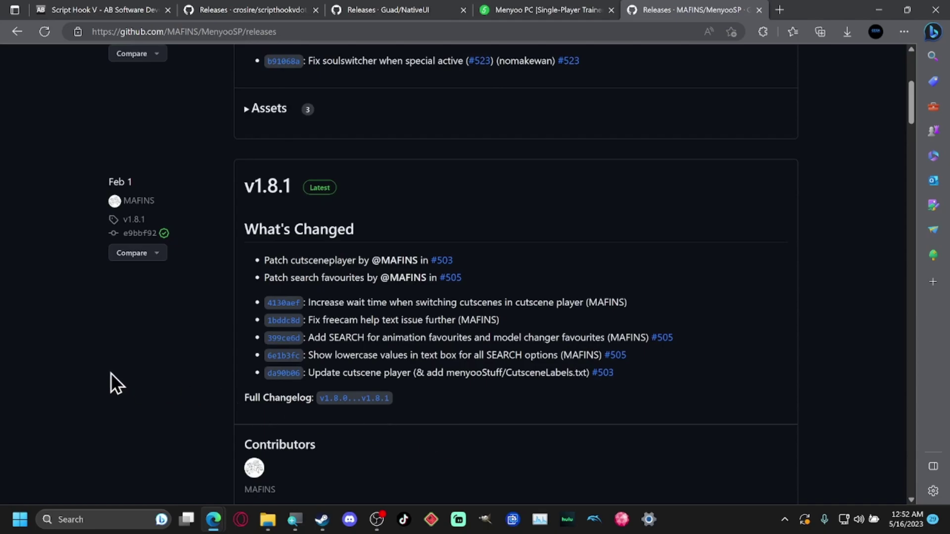
{"action": "scroll", "coordinate": [297, 399], "scroll_direction": "down", "scroll_amount": 1}
{"action": "scroll", "coordinate": [391, 376], "scroll_direction": "up", "scroll_amount": 1}
{"action": "scroll", "coordinate": [393, 460], "scroll_direction": "down", "scroll_amount": 2}
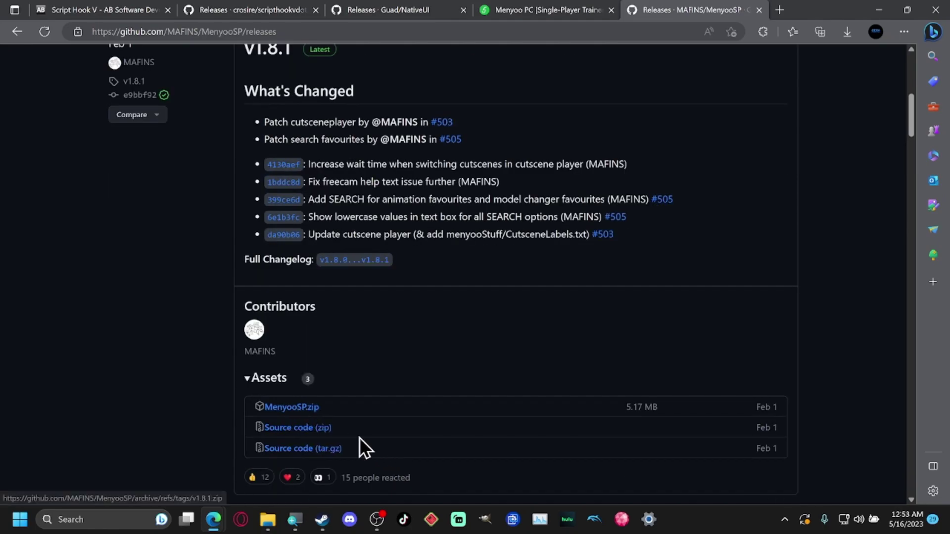
{"action": "left_click", "coordinate": [299, 408]}
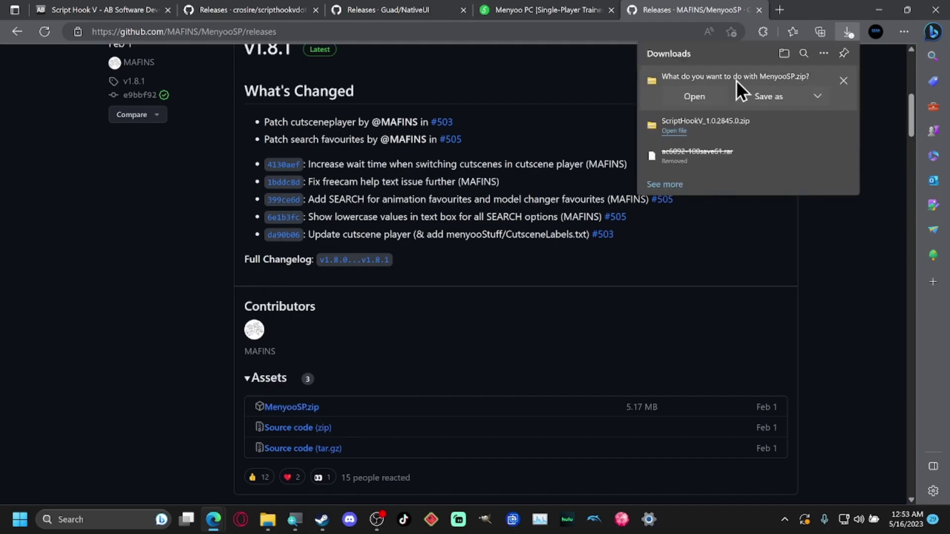
{"action": "left_click", "coordinate": [783, 97]}
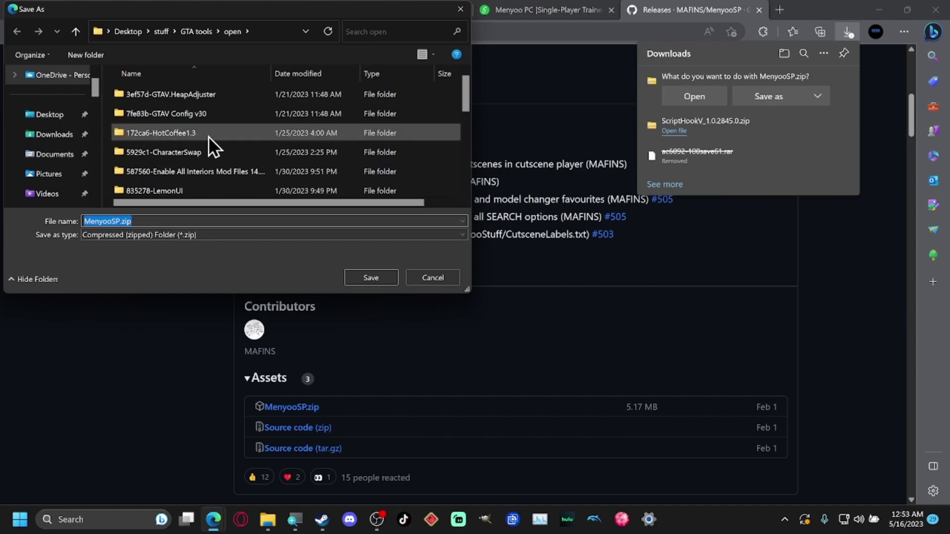
{"action": "left_click", "coordinate": [363, 277]}
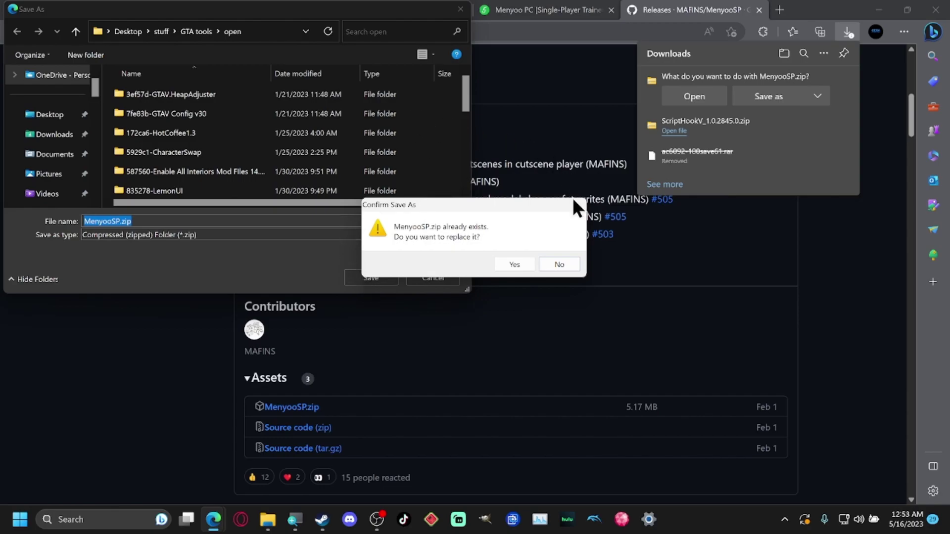
{"action": "left_click", "coordinate": [568, 264]}
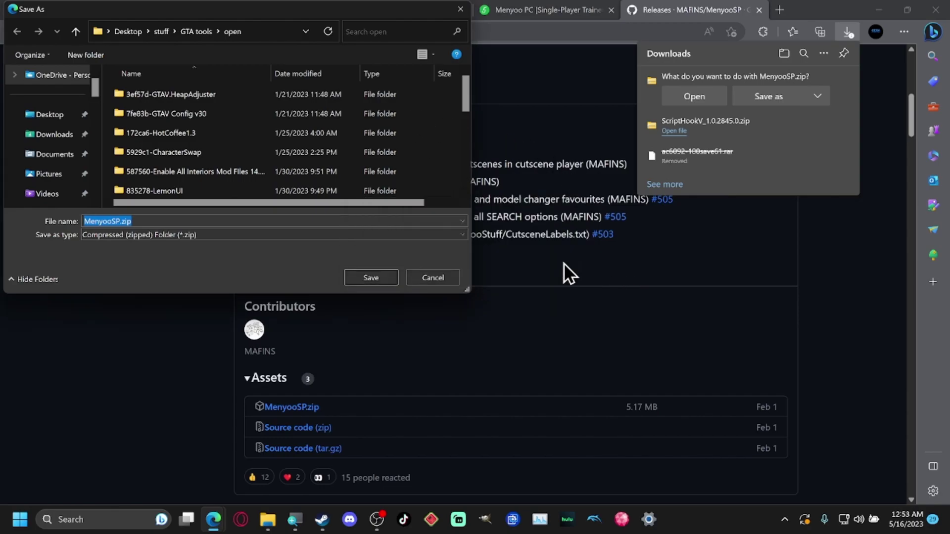
{"action": "left_click", "coordinate": [440, 275]}
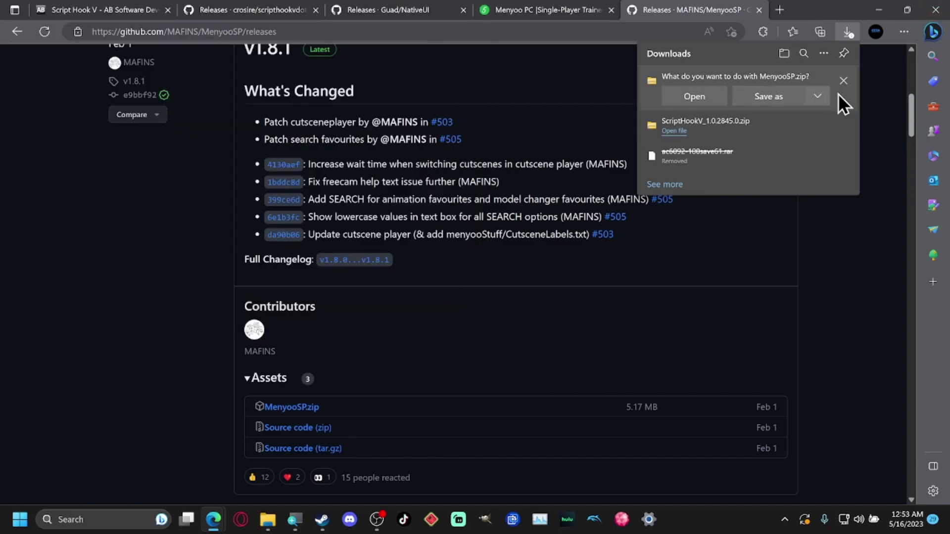
{"action": "left_click", "coordinate": [843, 81]}
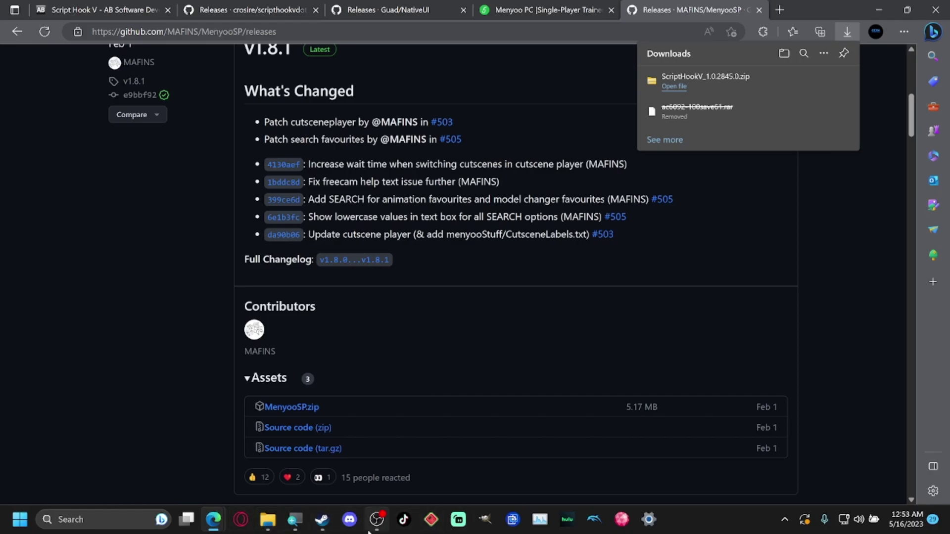
- Switch to File Explorer, go back to the Grand Theft Auto V folder, and show the GTA tools "open" folder instead of NativeUI
{"action": "mouse_move", "coordinate": [269, 529]}
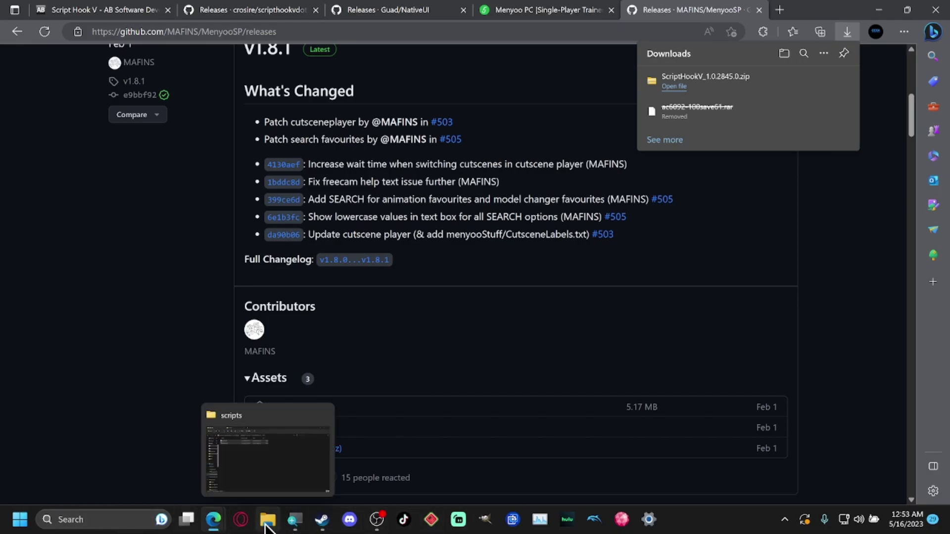
{"action": "left_click", "coordinate": [268, 519]}
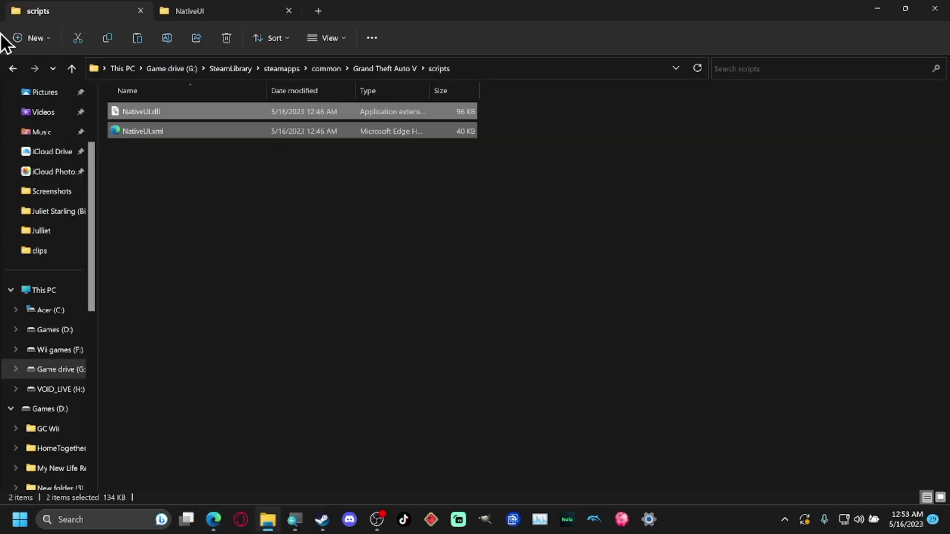
{"action": "left_click", "coordinate": [18, 68]}
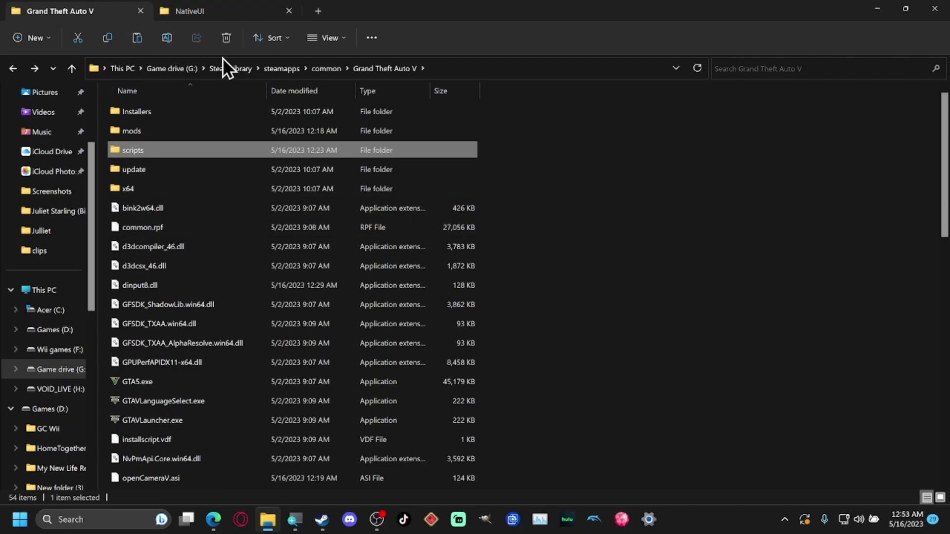
{"action": "left_click", "coordinate": [209, 20]}
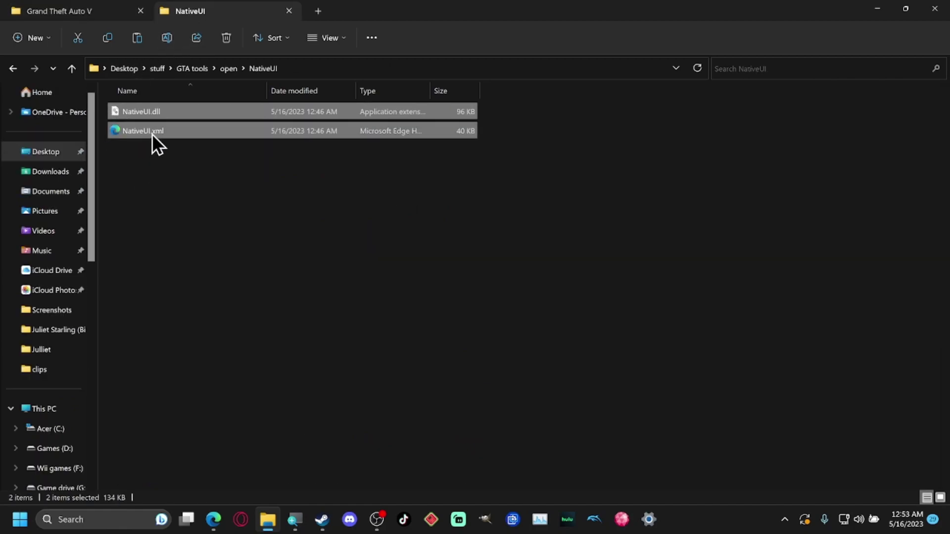
{"action": "left_click", "coordinate": [13, 69]}
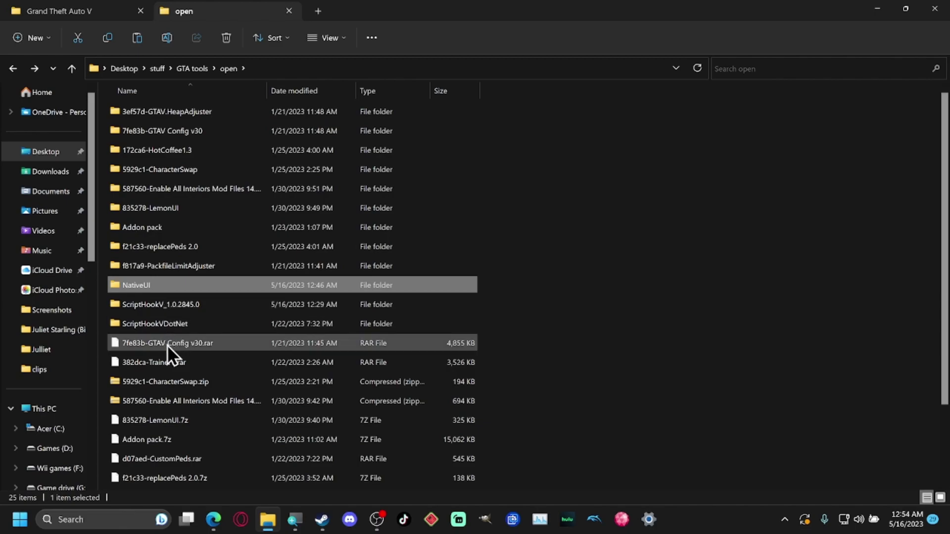
- Extract MenyooSP.zip into a MenyooSP folder inside the GTA tools "open" folder
{"action": "scroll", "coordinate": [197, 363], "scroll_direction": "down", "scroll_amount": 1}
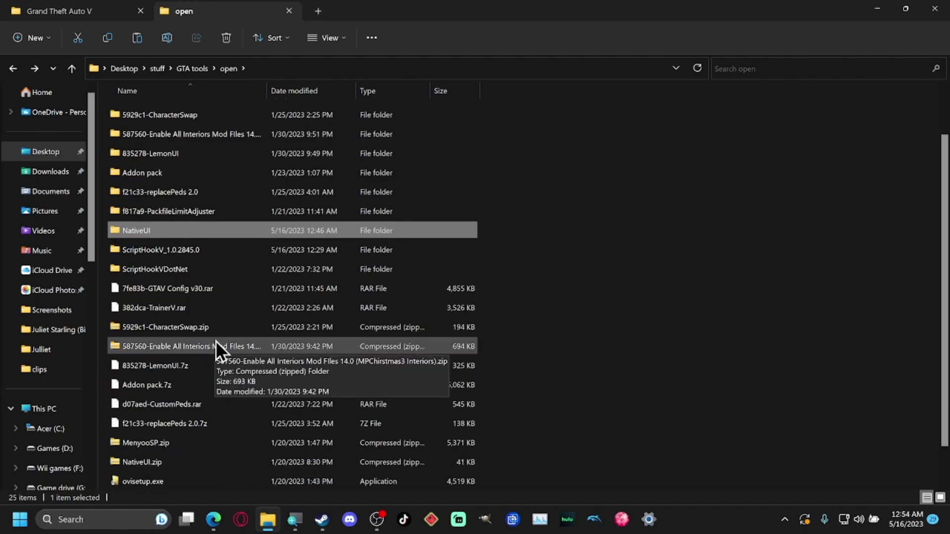
{"action": "scroll", "coordinate": [216, 342], "scroll_direction": "down", "scroll_amount": 1}
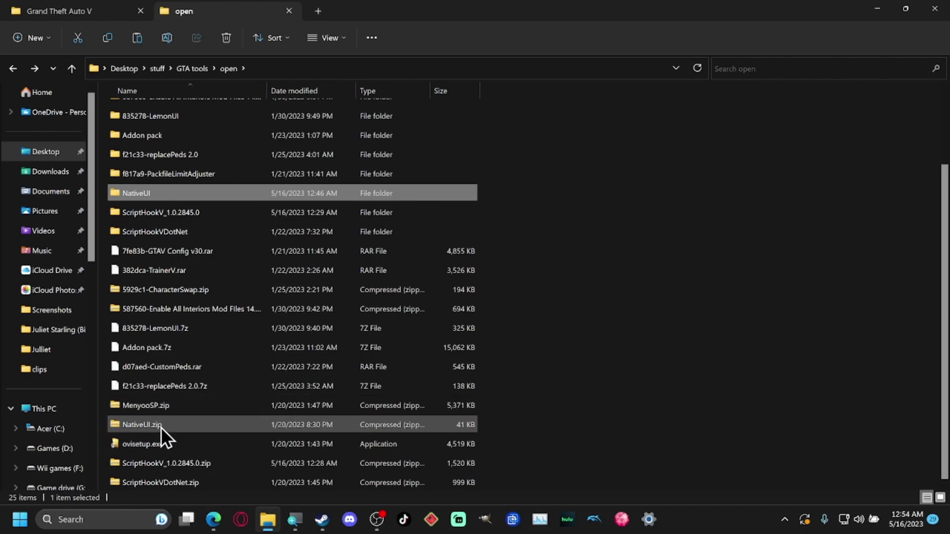
{"action": "right_click", "coordinate": [132, 405]}
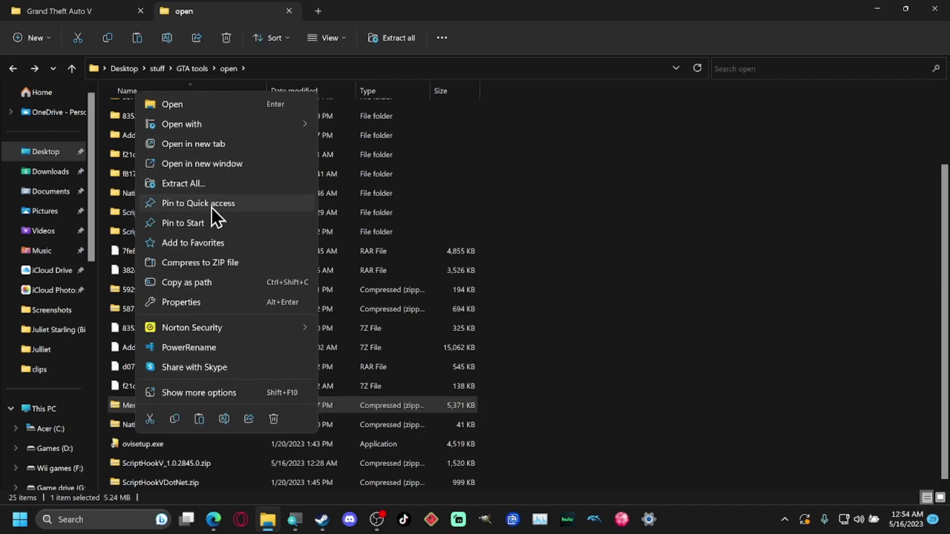
{"action": "left_click", "coordinate": [195, 184]}
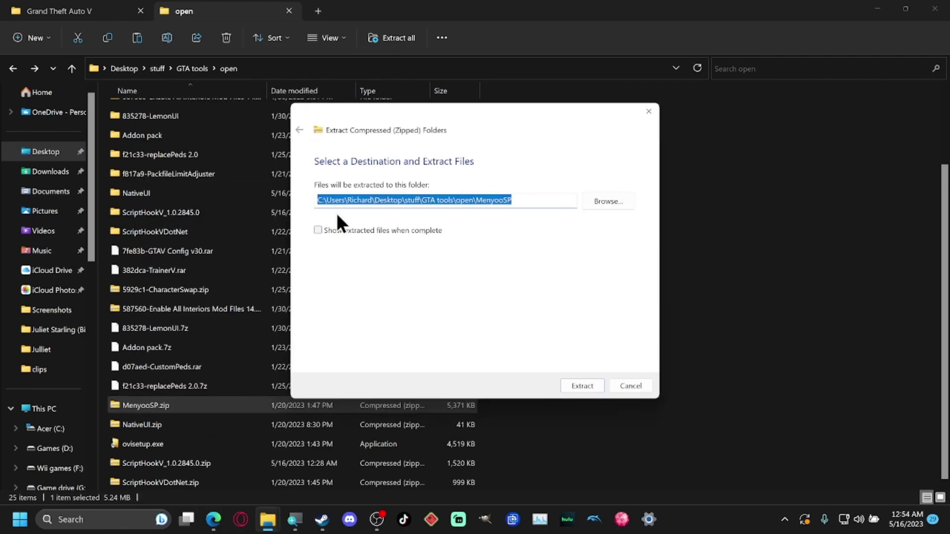
{"action": "left_click", "coordinate": [581, 386]}
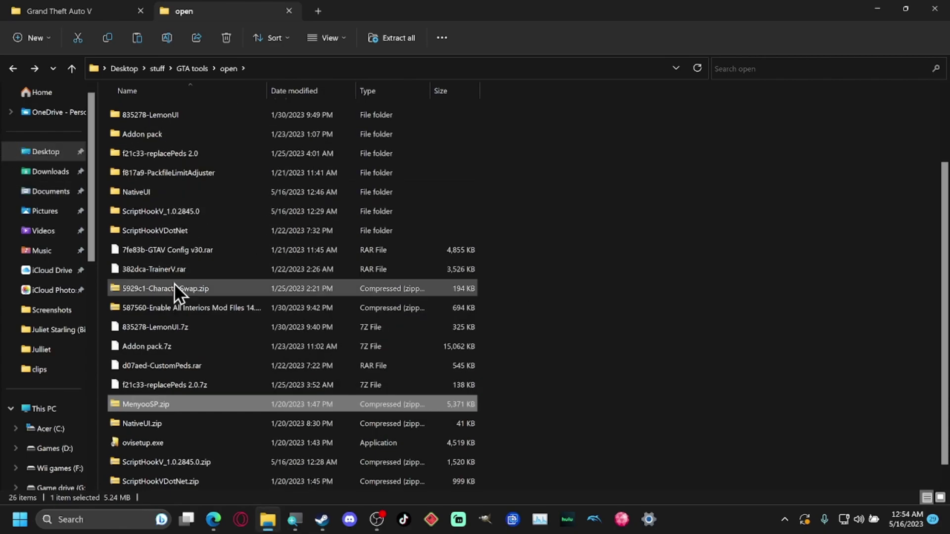
- Open MenyooSP.zip in the "open" folder and read its Readme.txt for the controls and installation instructions, closing it when done
{"action": "scroll", "coordinate": [175, 285], "scroll_direction": "up", "scroll_amount": 2}
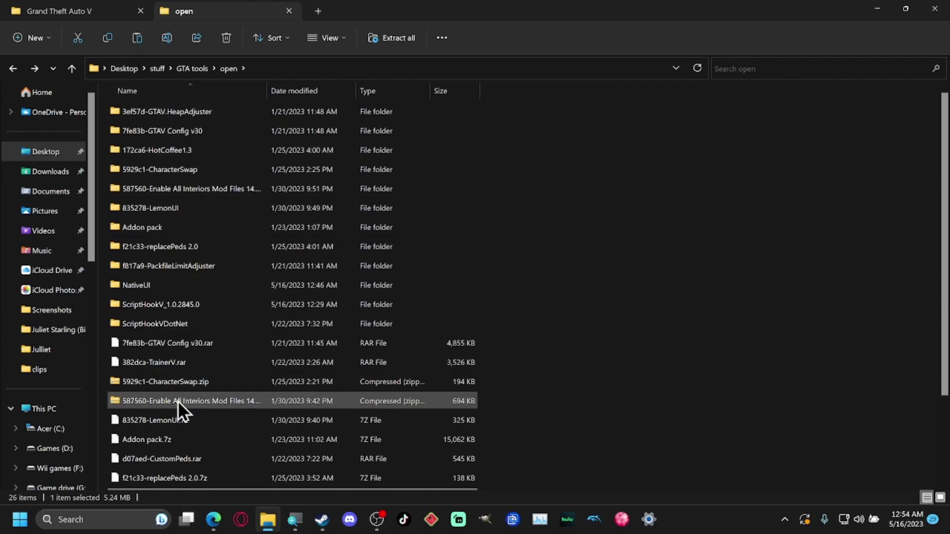
{"action": "scroll", "coordinate": [167, 345], "scroll_direction": "down", "scroll_amount": 1}
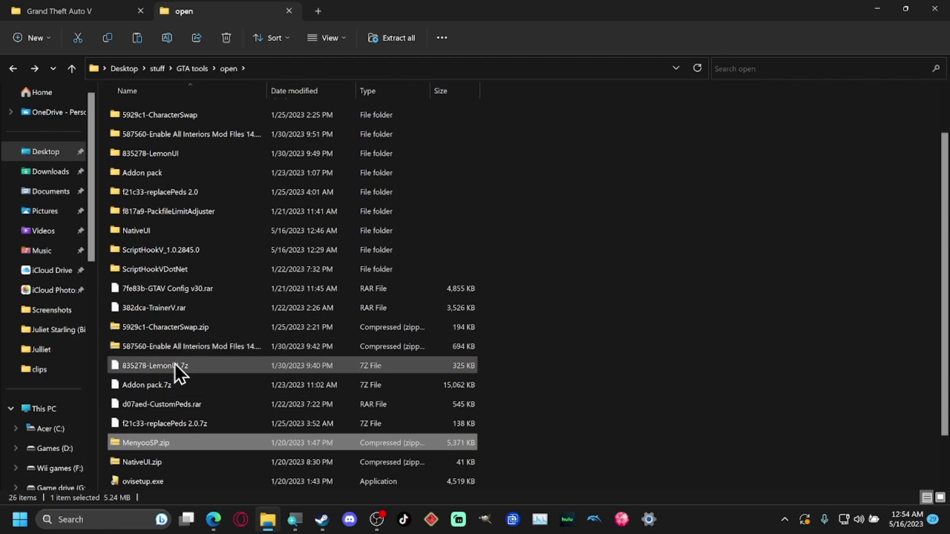
{"action": "scroll", "coordinate": [188, 396], "scroll_direction": "down", "scroll_amount": 1}
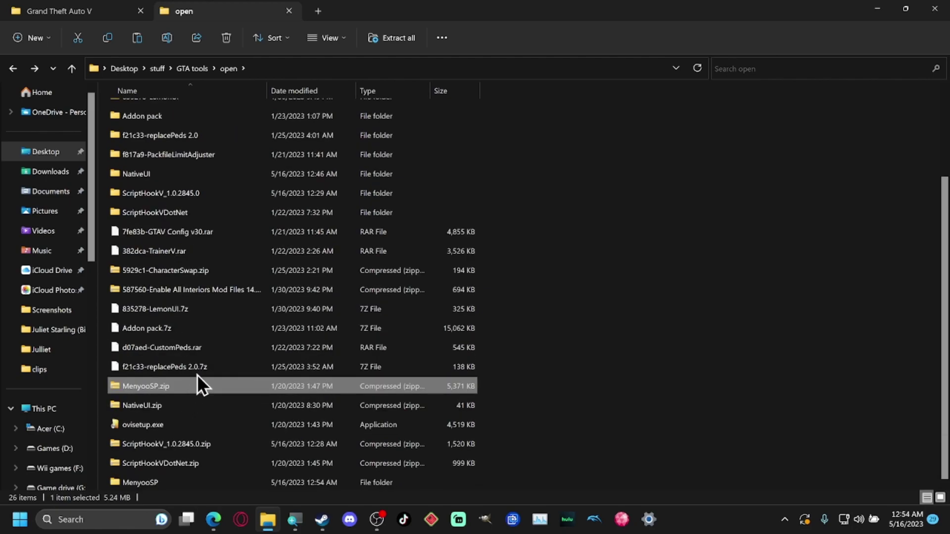
{"action": "double_click", "coordinate": [159, 387]}
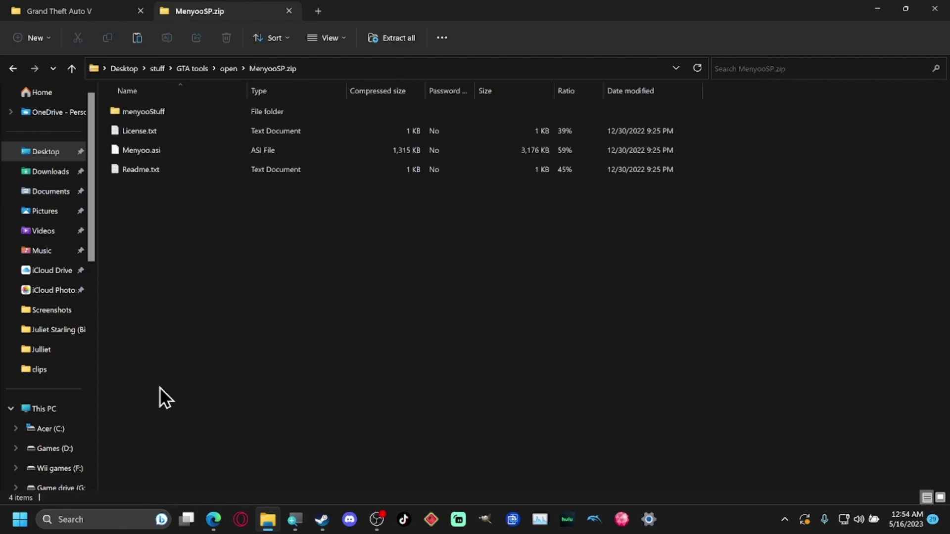
{"action": "double_click", "coordinate": [150, 168]}
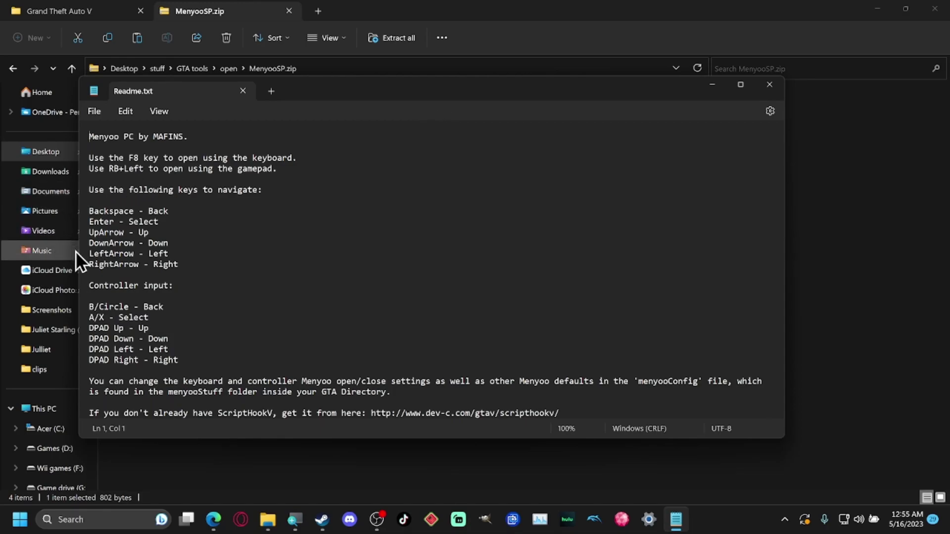
{"action": "scroll", "coordinate": [141, 287], "scroll_direction": "down", "scroll_amount": 3}
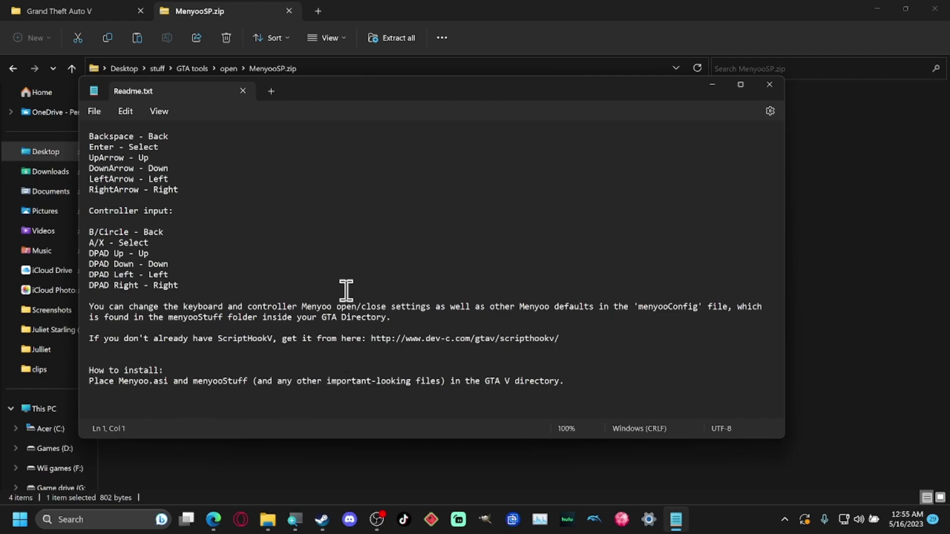
{"action": "scroll", "coordinate": [136, 226], "scroll_direction": "up", "scroll_amount": 3}
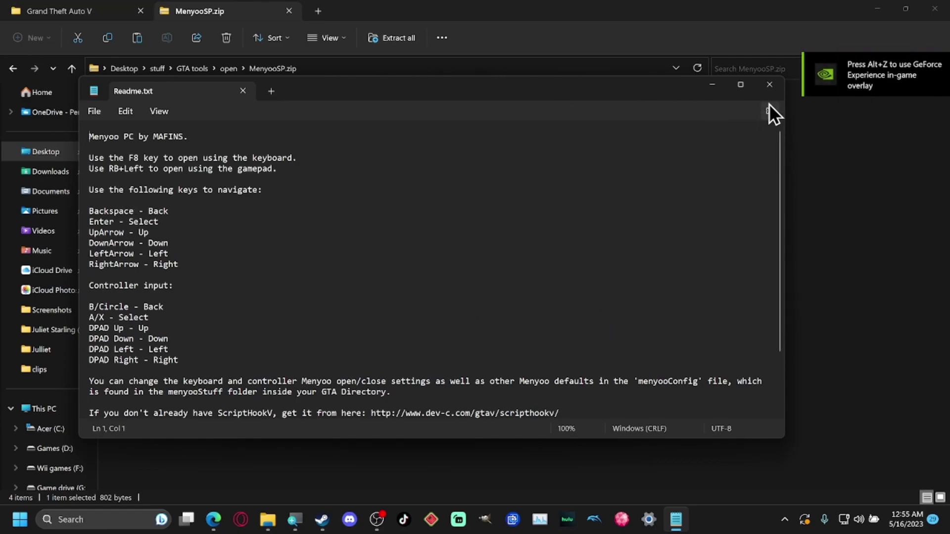
{"action": "left_click", "coordinate": [770, 86]}
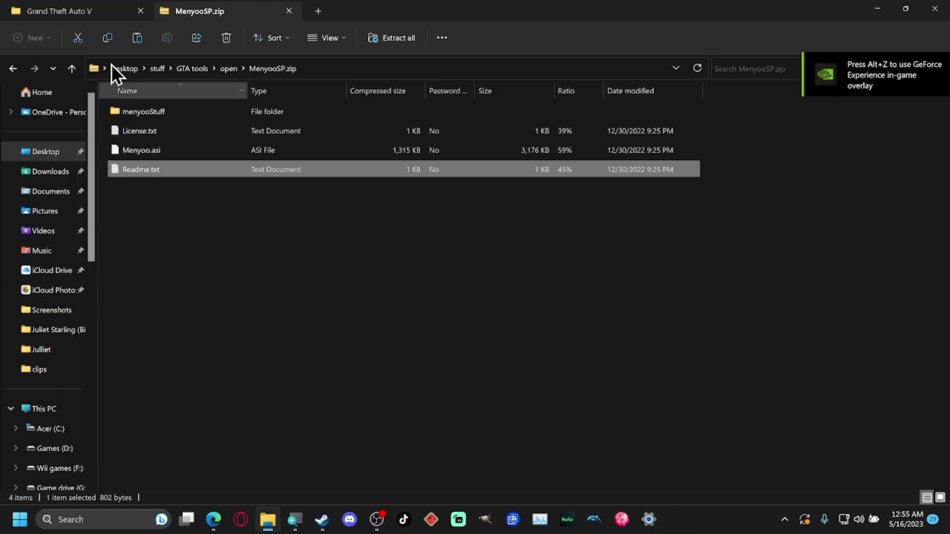
- Read License.txt in MenyooSP.zip and look through the contents of the archive's menyooStuff folder
{"action": "left_click", "coordinate": [144, 136]}
{"action": "double_click", "coordinate": [144, 137]}
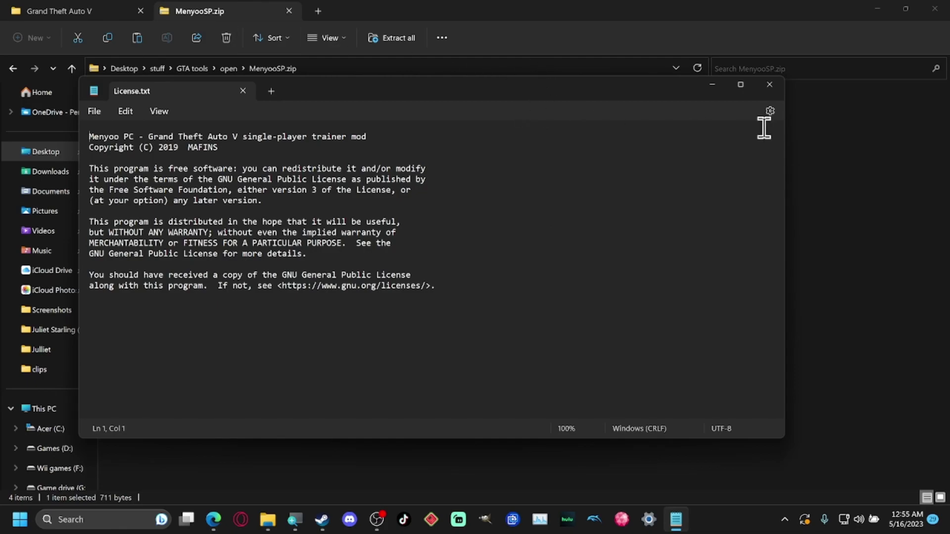
{"action": "left_click", "coordinate": [770, 86]}
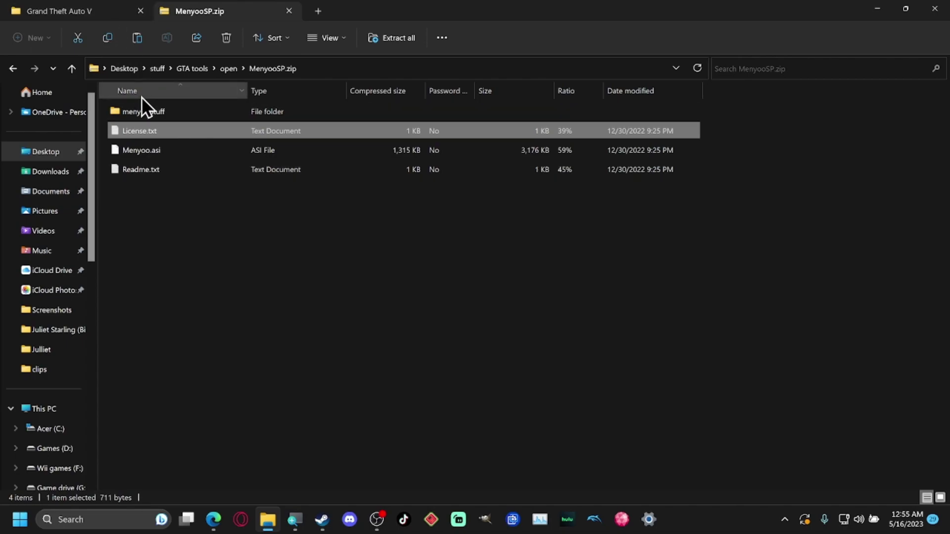
{"action": "double_click", "coordinate": [154, 117]}
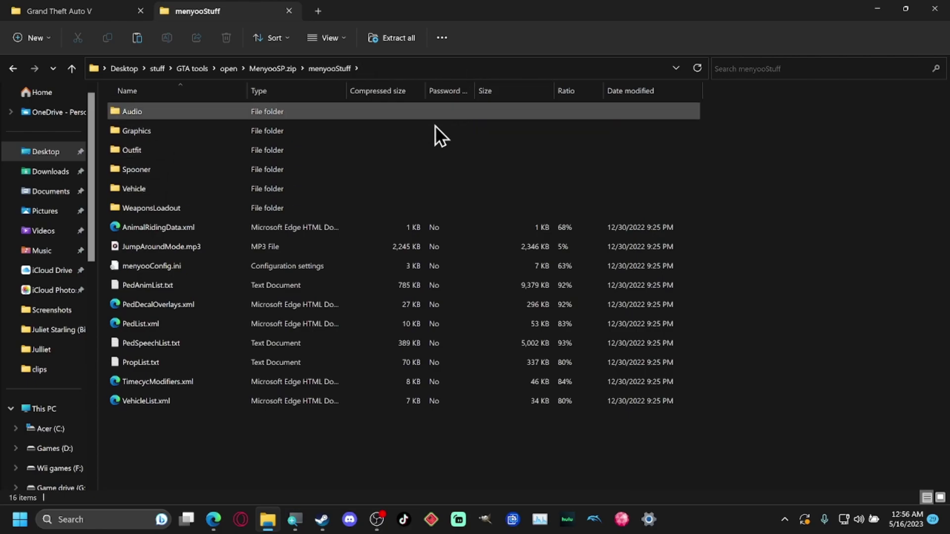
{"action": "left_click", "coordinate": [17, 71]}
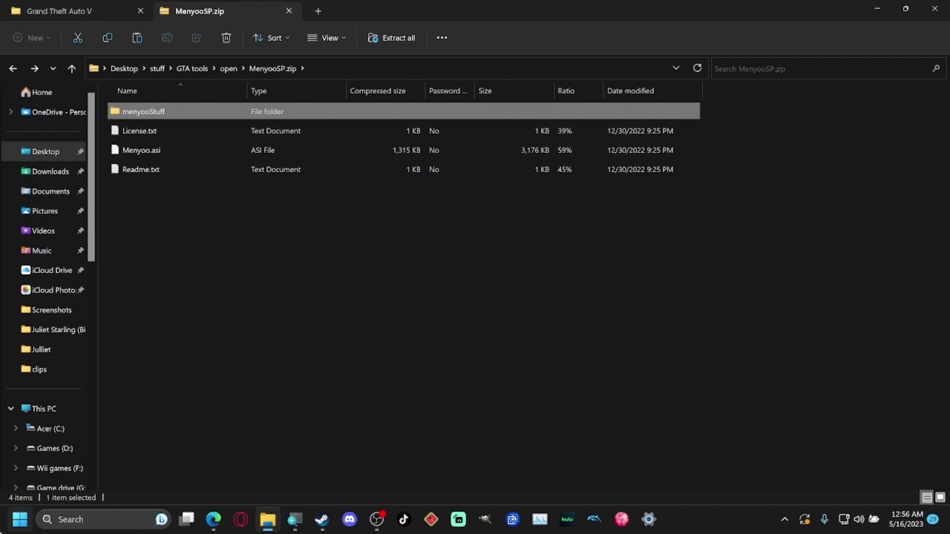
- Switch to Edge, start saving the v1.8.1 MenyooSP.zip, and create a folder named "Mod menu" inside the GTA tools "open" folder
{"action": "mouse_move", "coordinate": [214, 525]}
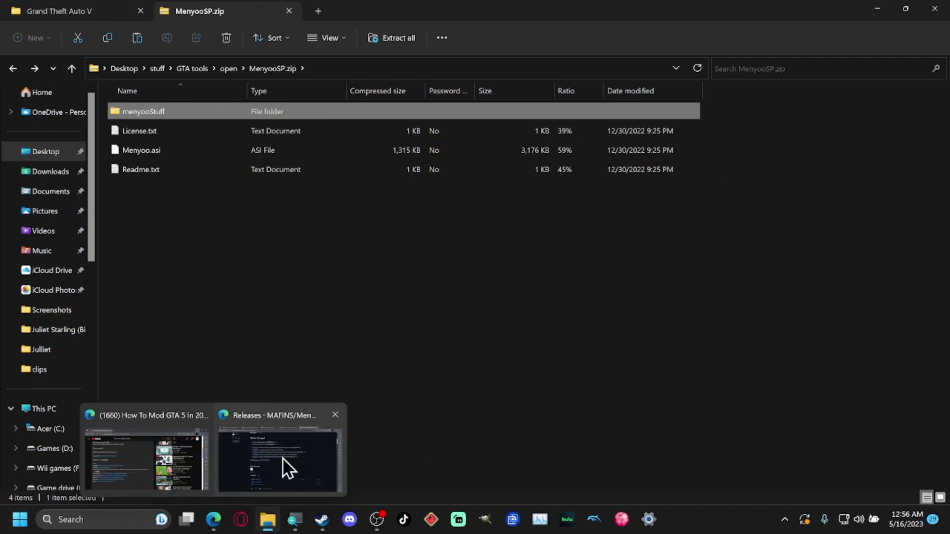
{"action": "left_click", "coordinate": [262, 474]}
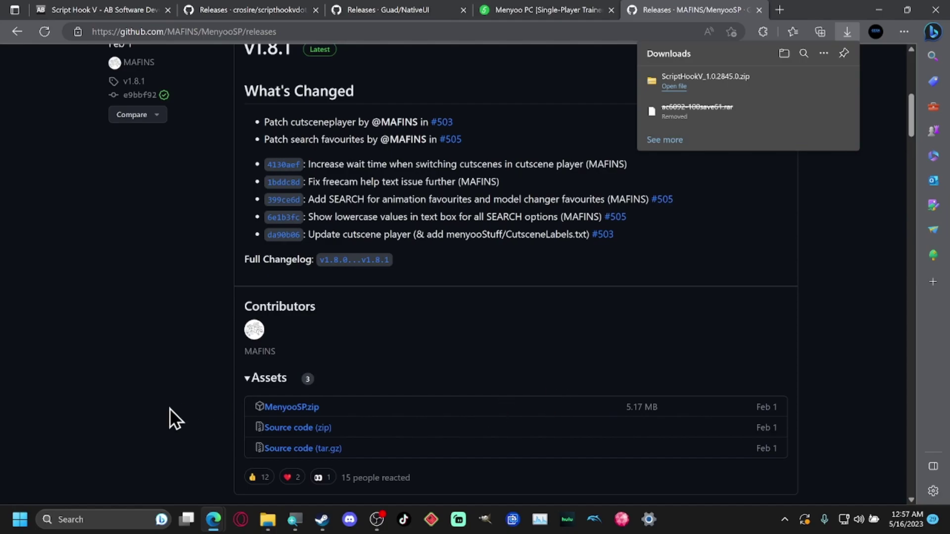
{"action": "left_click", "coordinate": [306, 410]}
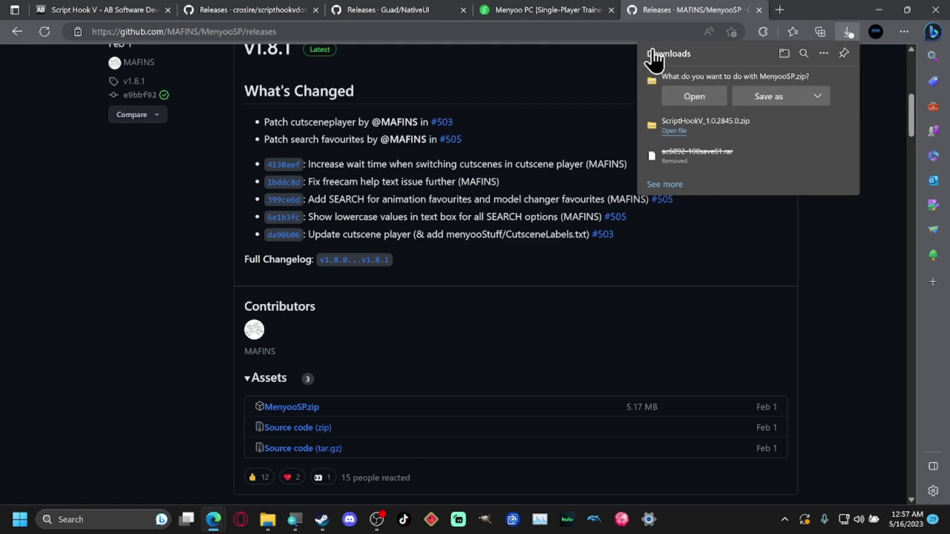
{"action": "left_click", "coordinate": [768, 98]}
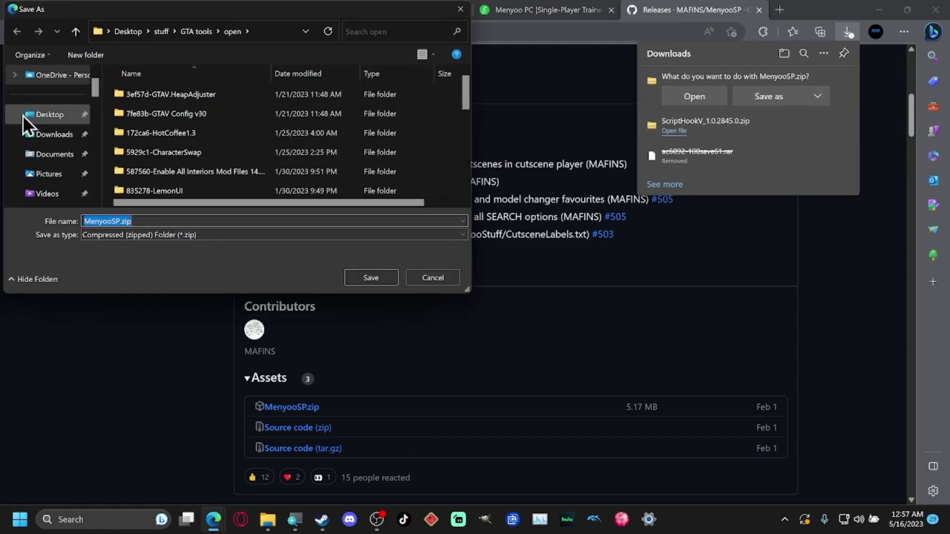
{"action": "left_click", "coordinate": [88, 58]}
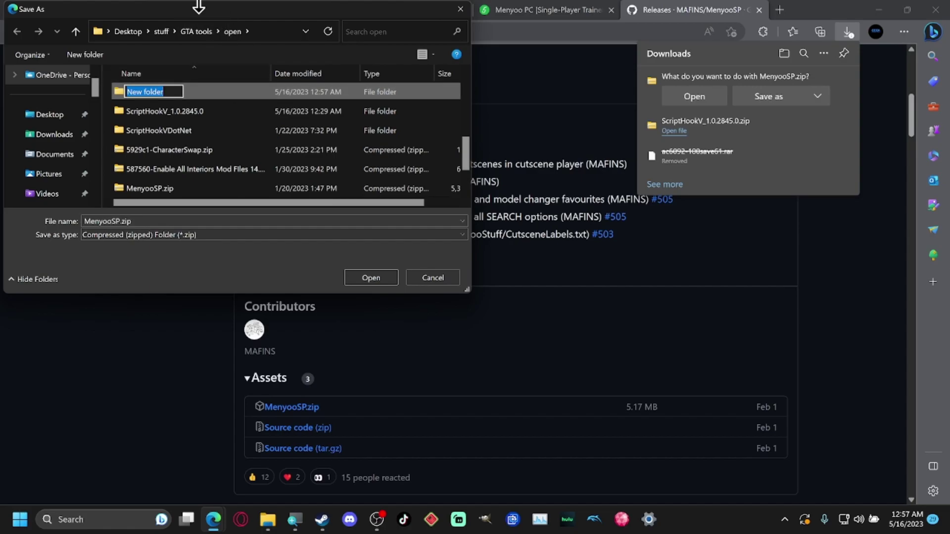
{"action": "type", "text": "Mo"}
{"action": "key", "text": "BackSpace"}
{"action": "type", "text": "od"}
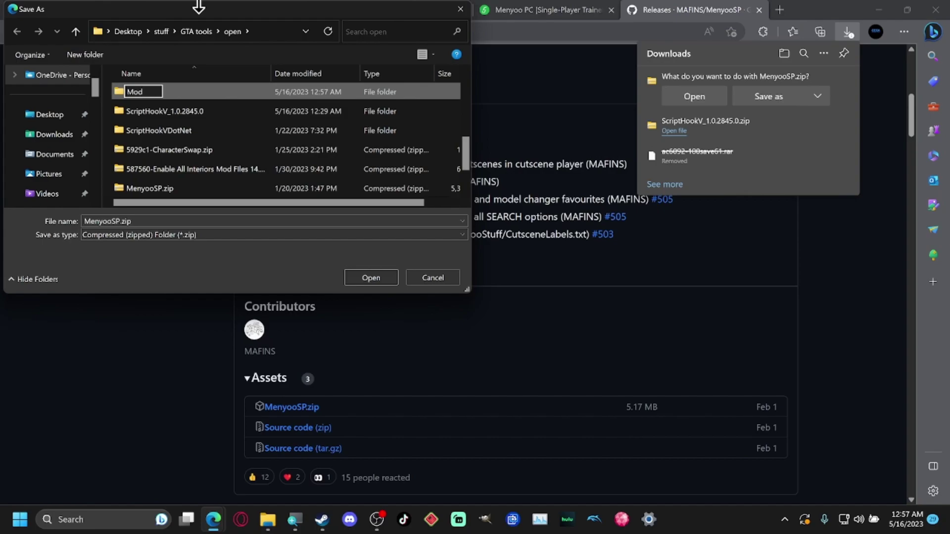
{"action": "type", "text": " menu"}
{"action": "key", "text": "Return"}
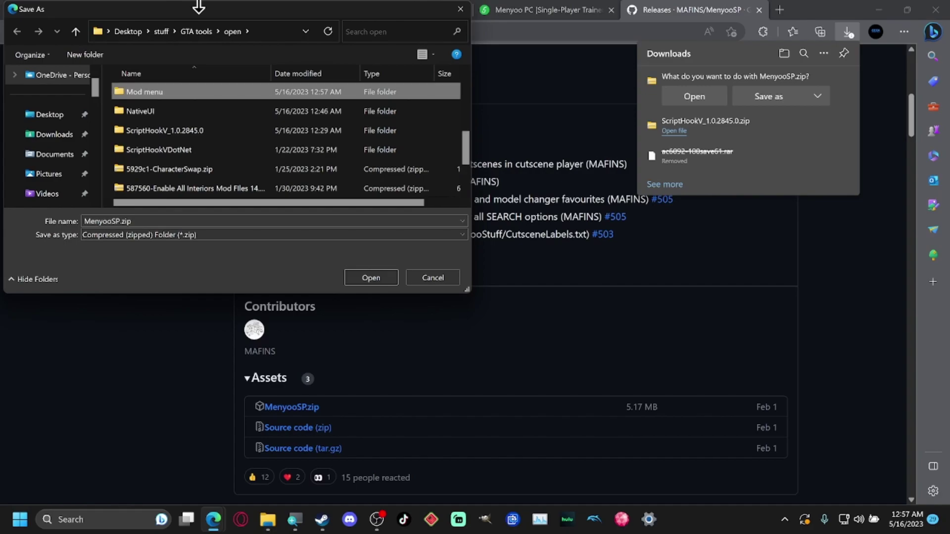
- Save MenyooSP.zip into the "Mod menu" folder and minimize the browser
{"action": "double_click", "coordinate": [152, 93]}
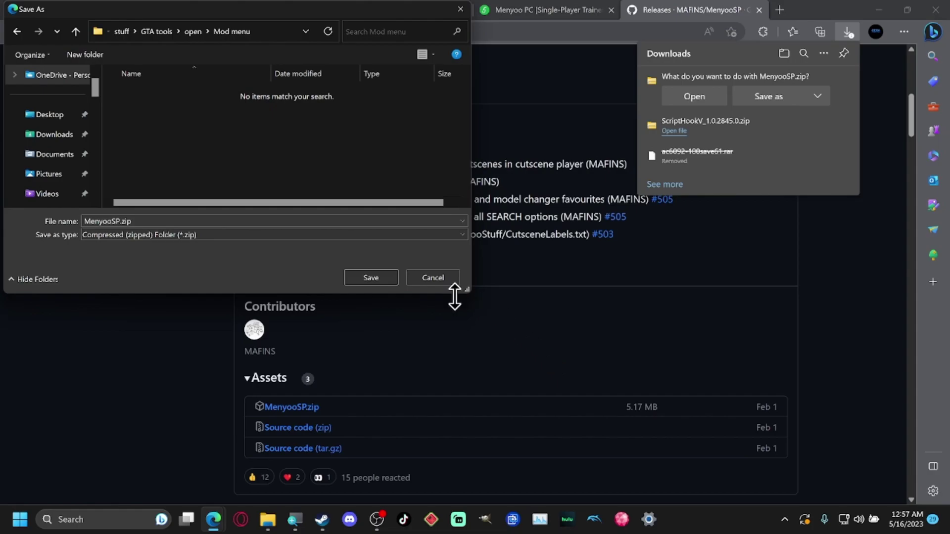
{"action": "left_click", "coordinate": [388, 282]}
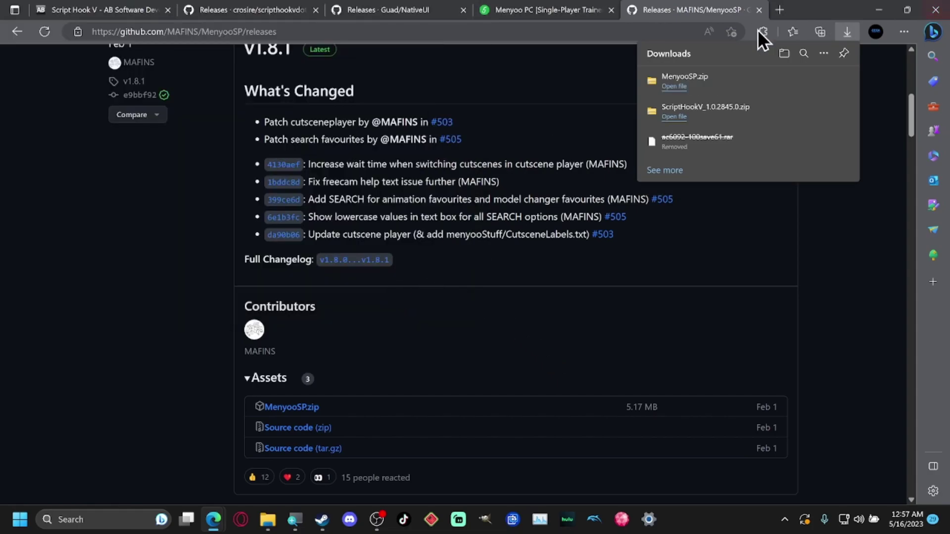
{"action": "left_click", "coordinate": [878, 11]}
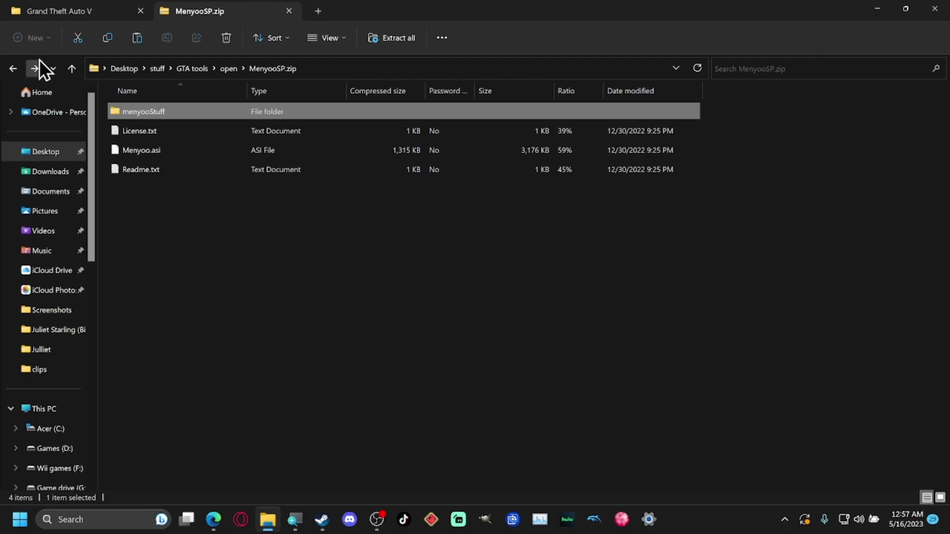
- Extract the downloaded MenyooSP.zip into a MenyooSP folder inside "Mod menu"
{"action": "left_click", "coordinate": [13, 69]}
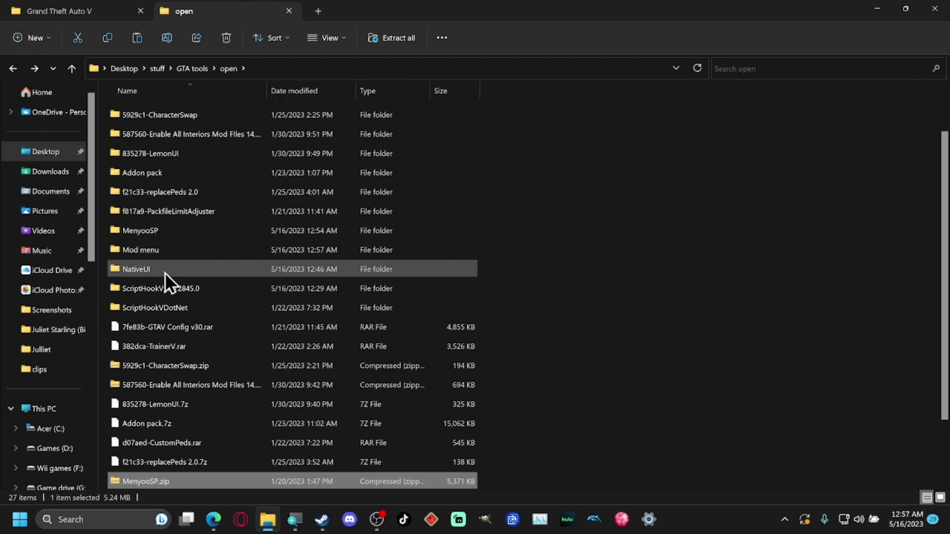
{"action": "double_click", "coordinate": [157, 249]}
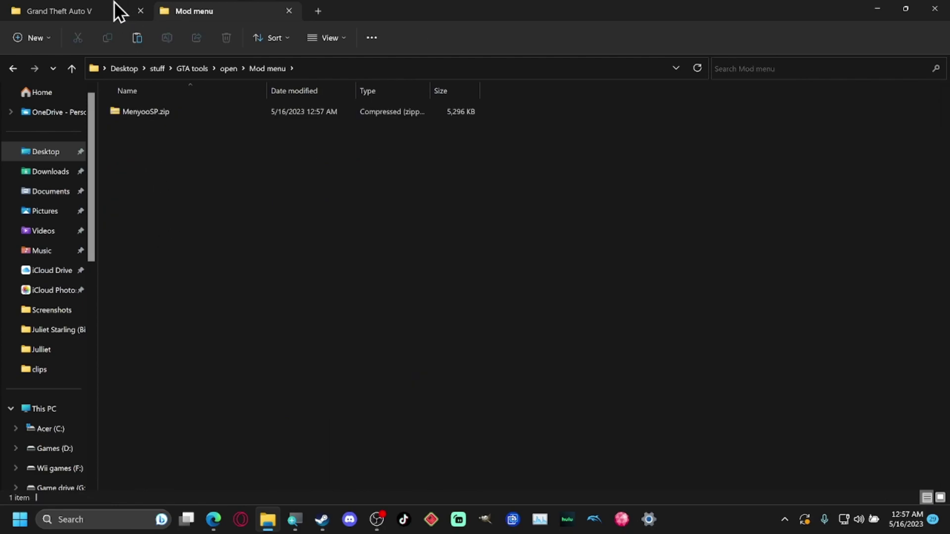
{"action": "right_click", "coordinate": [140, 114]}
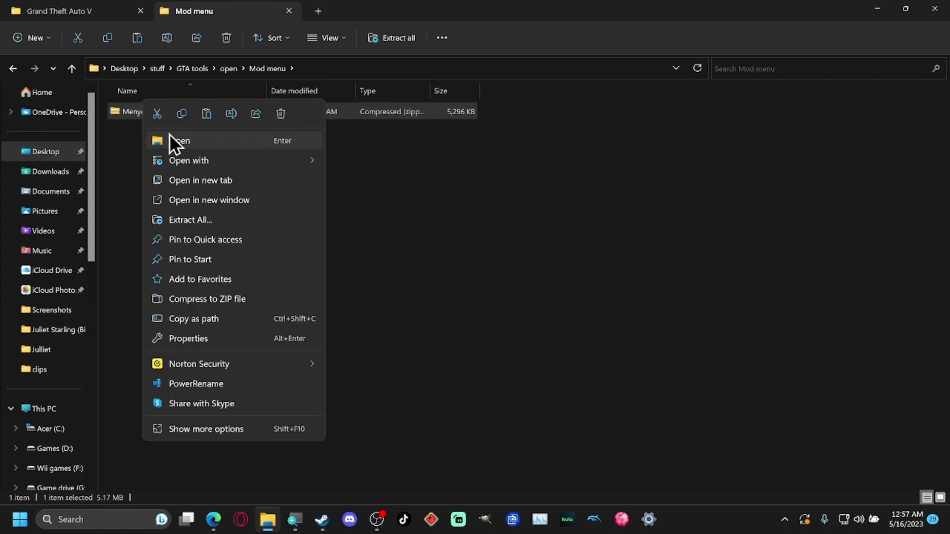
{"action": "left_click", "coordinate": [203, 219]}
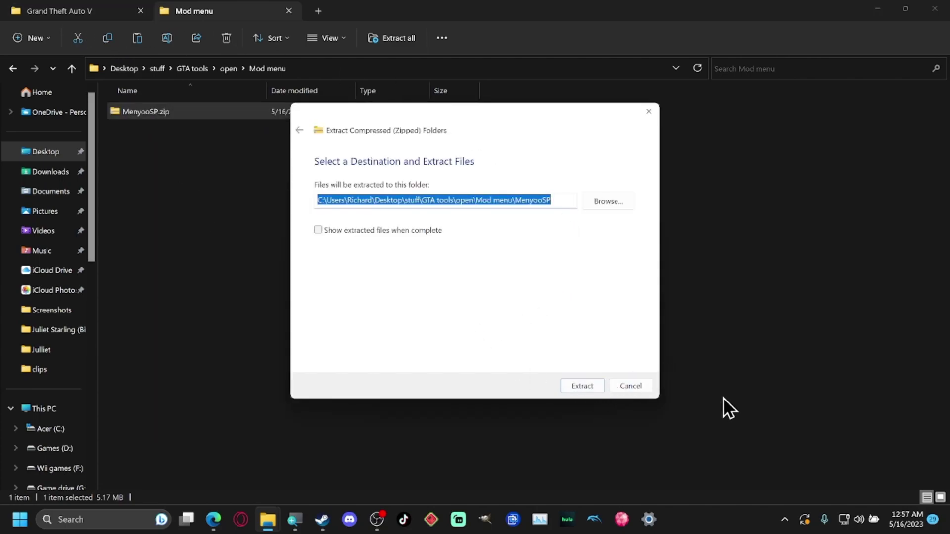
{"action": "left_click", "coordinate": [570, 387]}
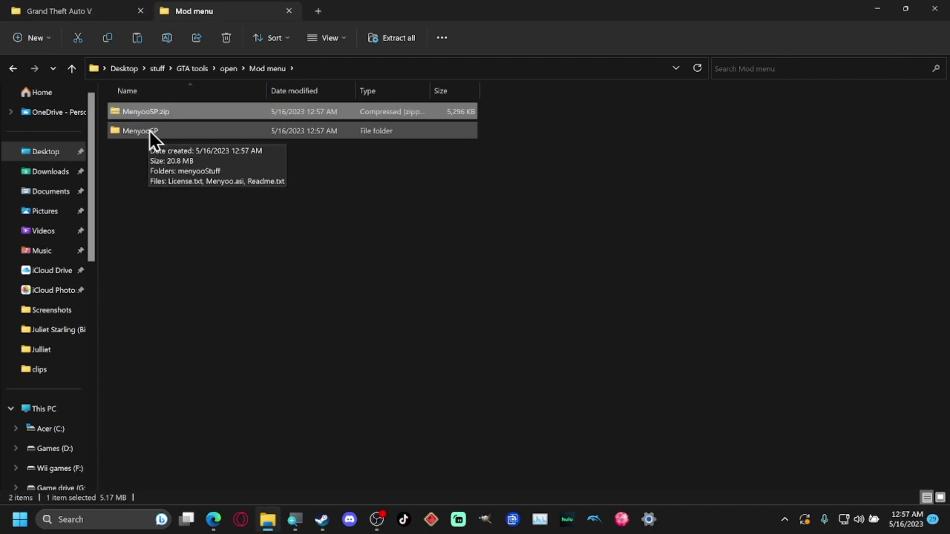
- Copy Menyoo.asi and the menyooStuff folder from the extracted MenyooSP folder in "Mod menu" into the Grand Theft Auto V folder
{"action": "double_click", "coordinate": [149, 130]}
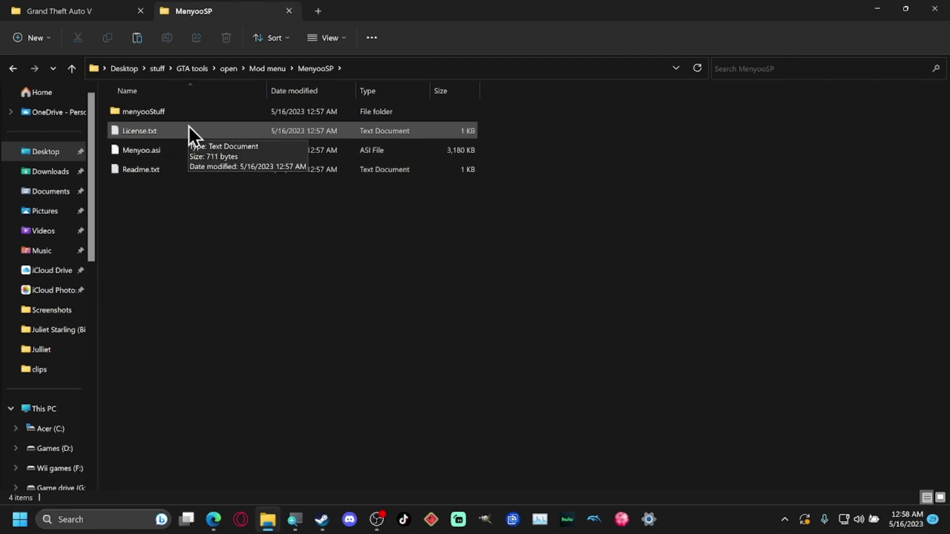
{"action": "key", "text": "ctrl+Tab"}
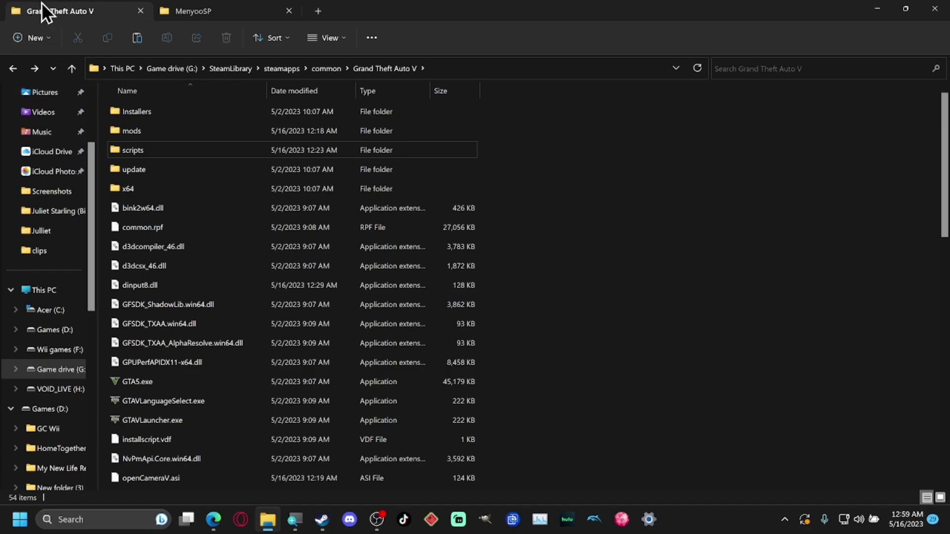
{"action": "left_click", "coordinate": [184, 14]}
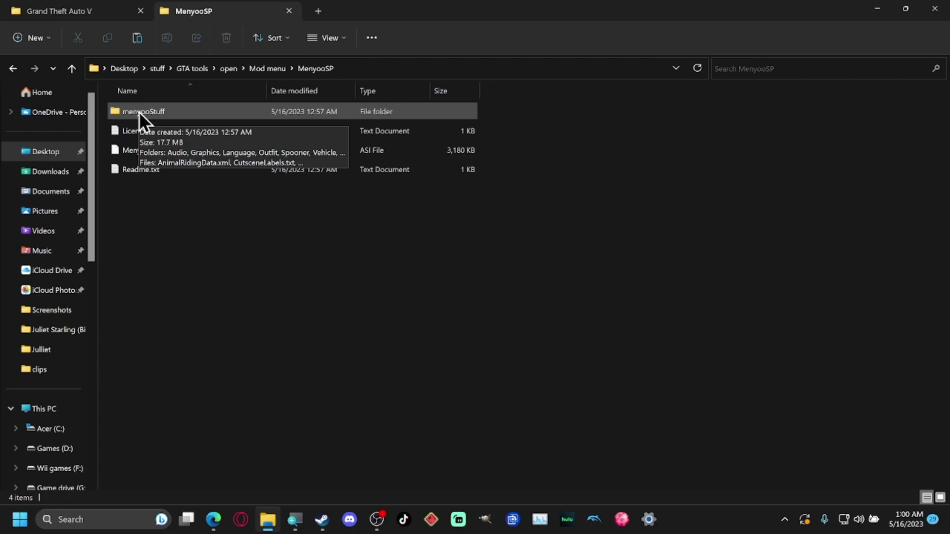
{"action": "left_click", "coordinate": [136, 153]}
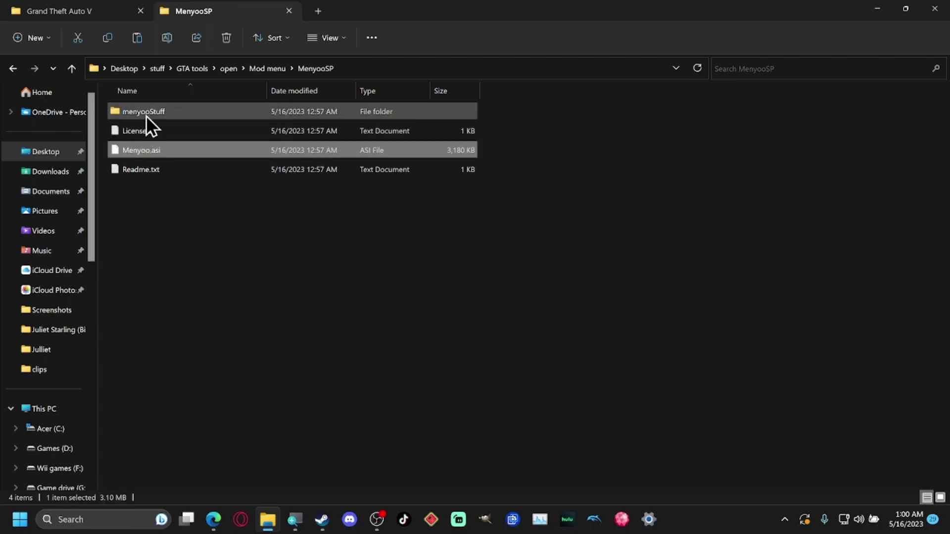
{"action": "left_click", "coordinate": [147, 116], "text": "ctrl"}
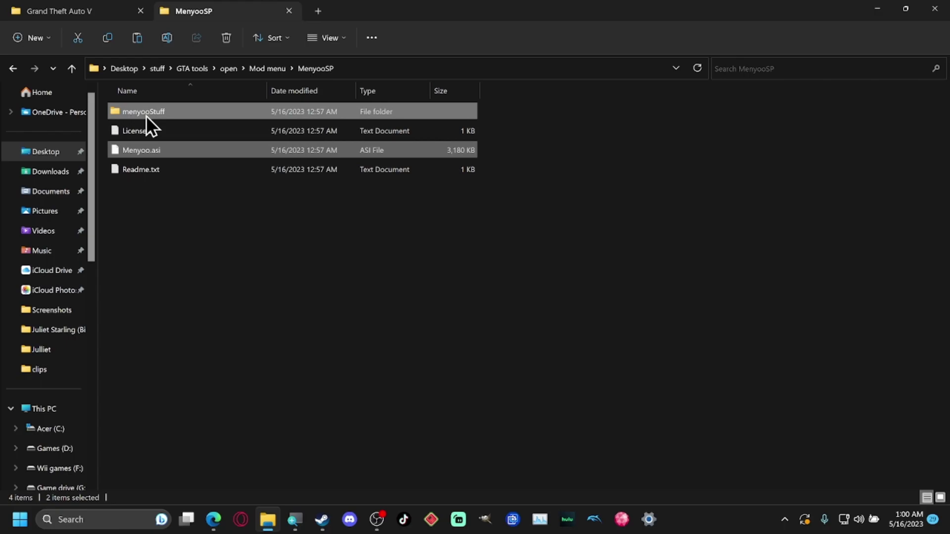
{"action": "left_click_drag", "start_coordinate": [149, 109], "coordinate": [546, 234]}
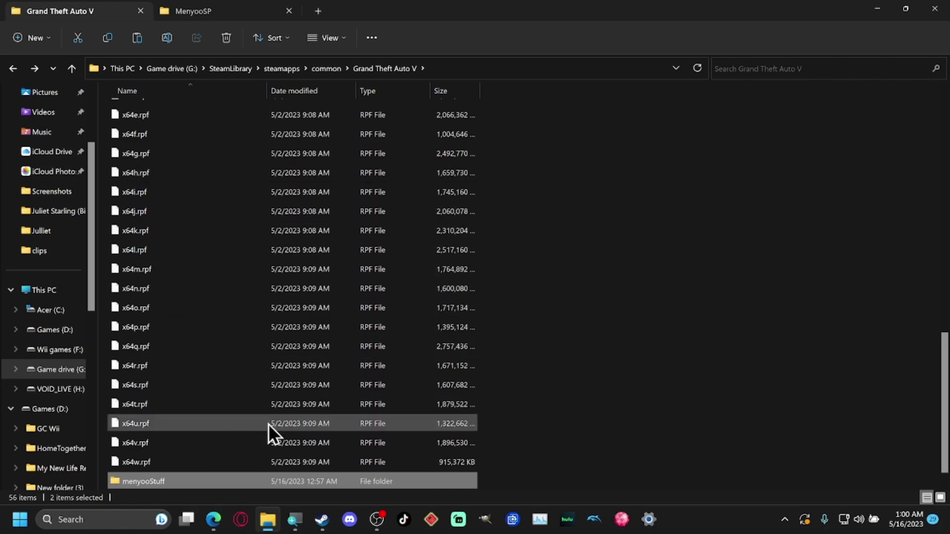
{"action": "scroll", "coordinate": [193, 262], "scroll_direction": "up", "scroll_amount": 1}
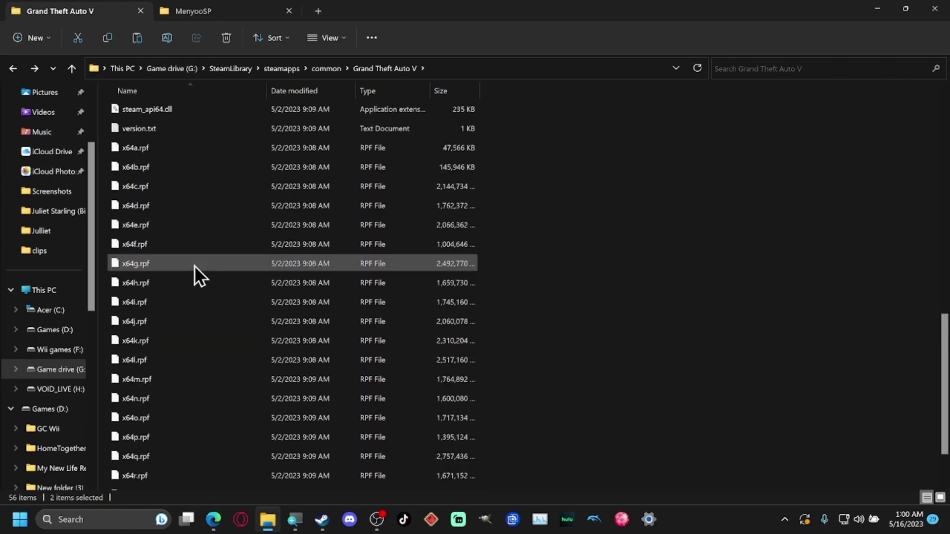
{"action": "scroll", "coordinate": [194, 266], "scroll_direction": "up", "scroll_amount": 10}
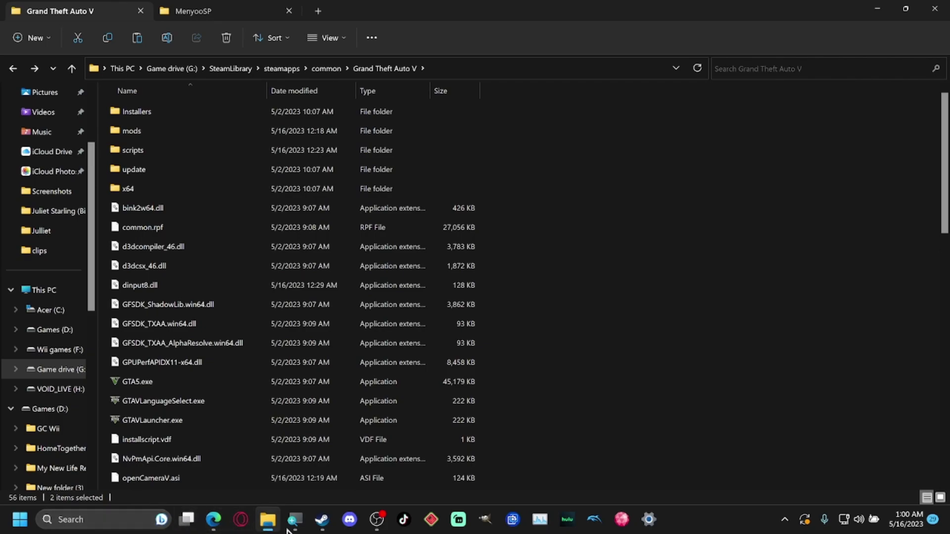
- Close the Magnifier window and minimize File Explorer
{"action": "mouse_move", "coordinate": [292, 526]}
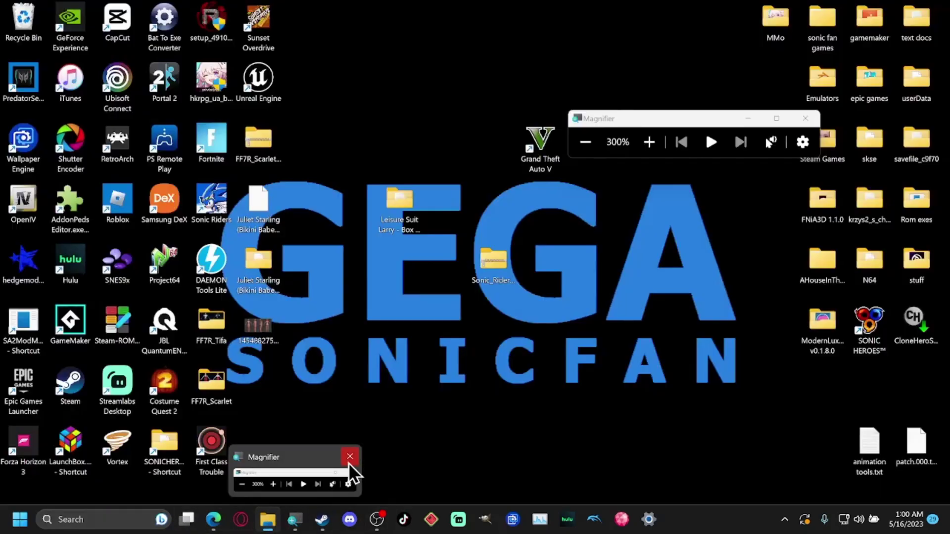
{"action": "left_click", "coordinate": [350, 458]}
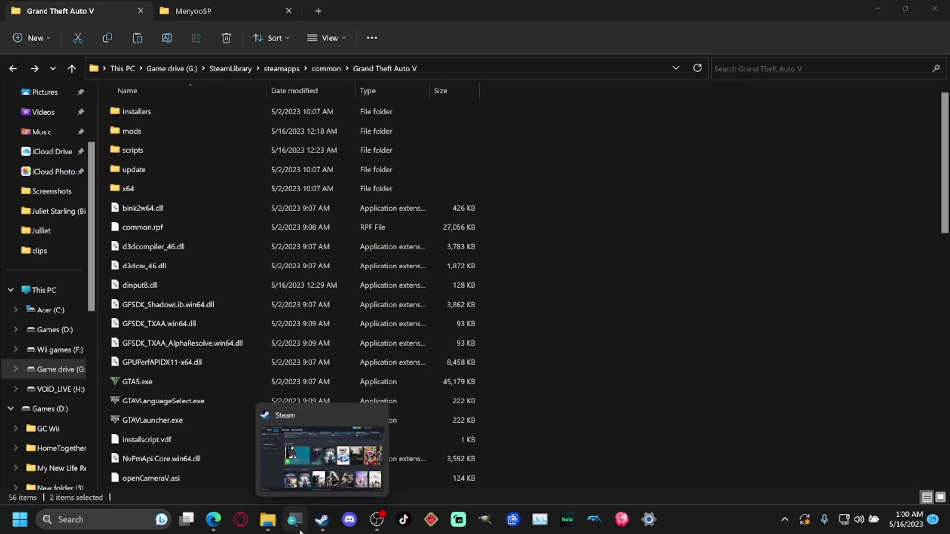
{"action": "left_click", "coordinate": [273, 529]}
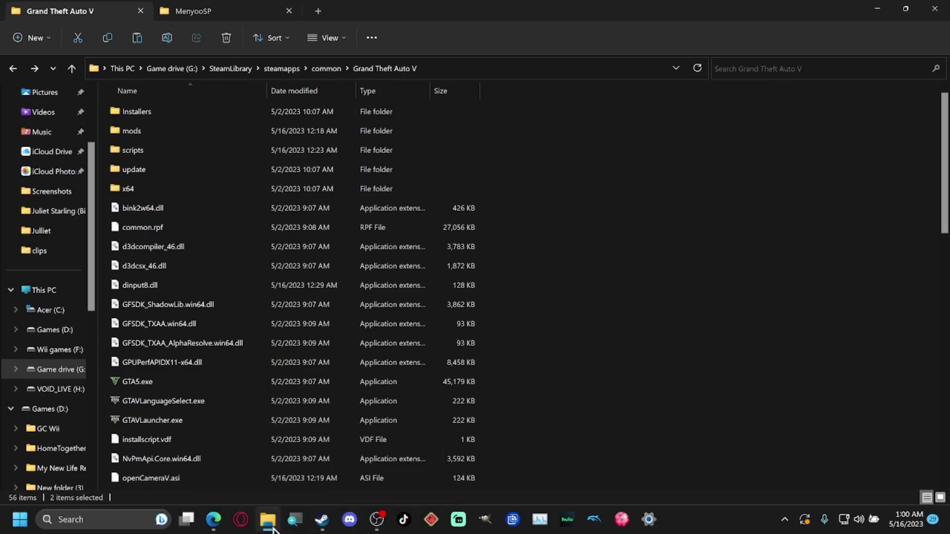
{"action": "left_click", "coordinate": [273, 529]}
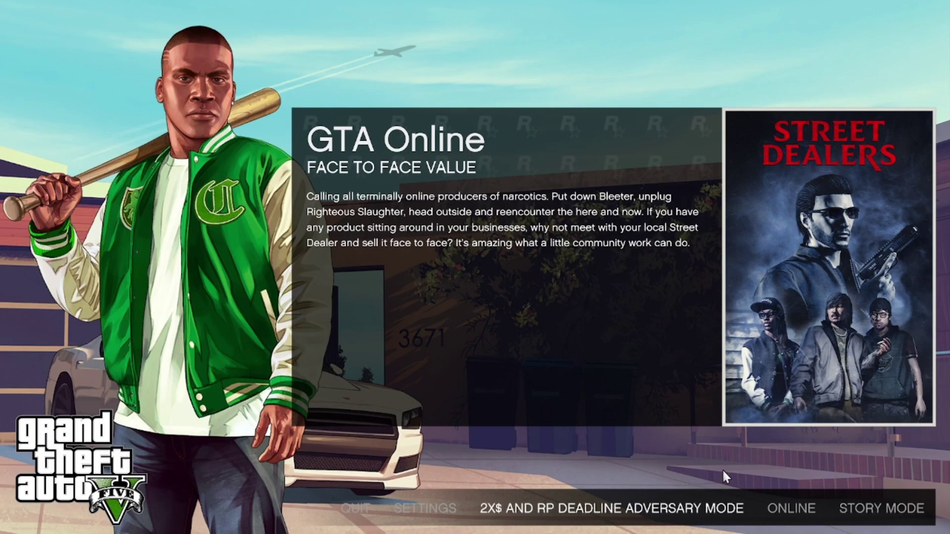
- Load Story Mode in Grand Theft Auto V and open the Menyoo trainer menu in the game
{"action": "left_click", "coordinate": [893, 522]}
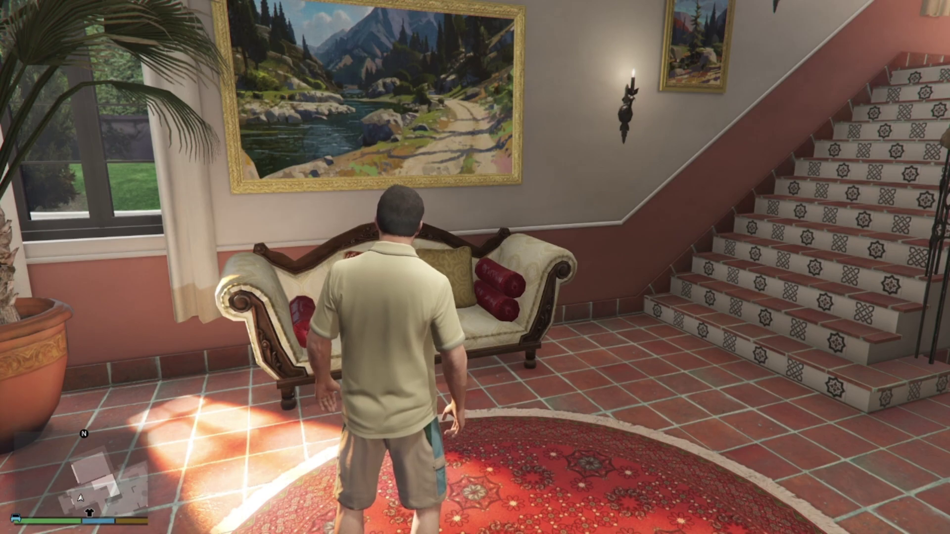
{"action": "key", "text": "a"}
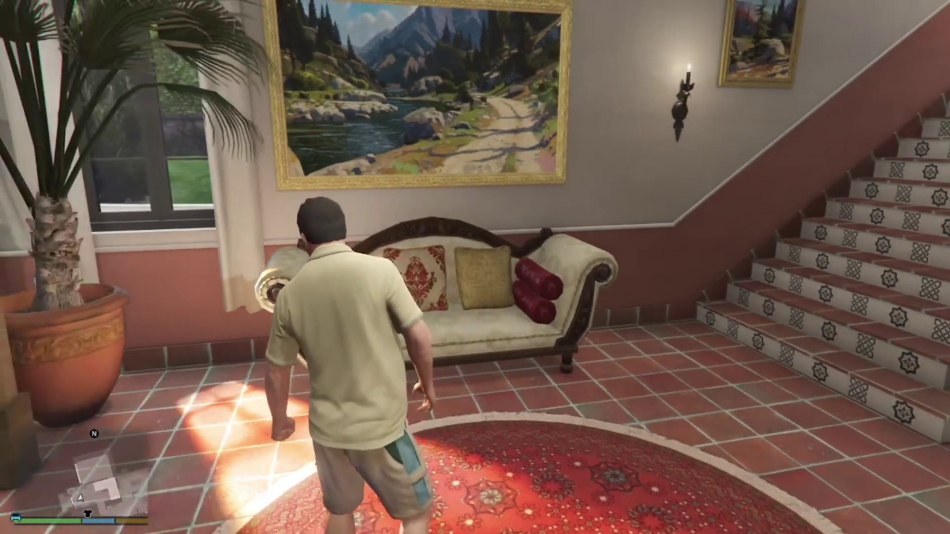
{"action": "key", "text": "a"}
{"action": "key", "text": "w"}
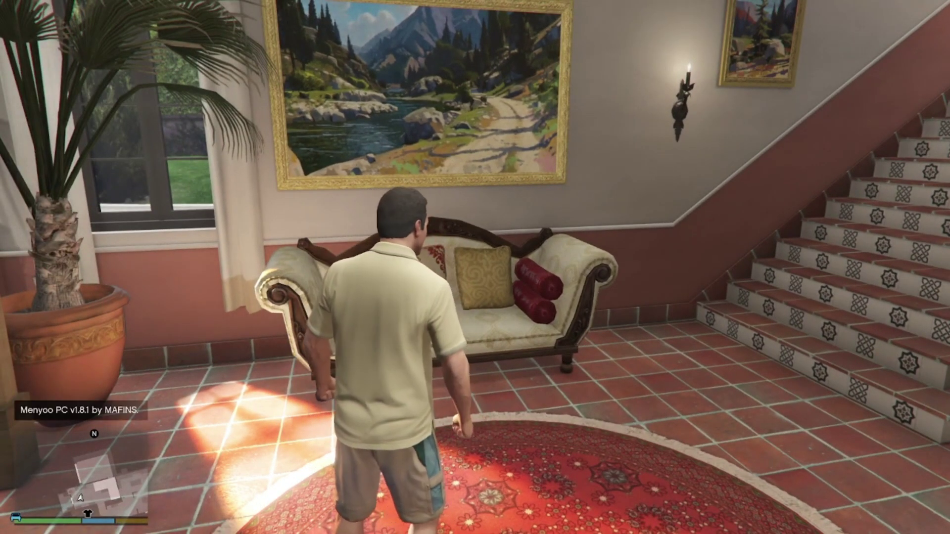
{"action": "key", "text": "F8"}
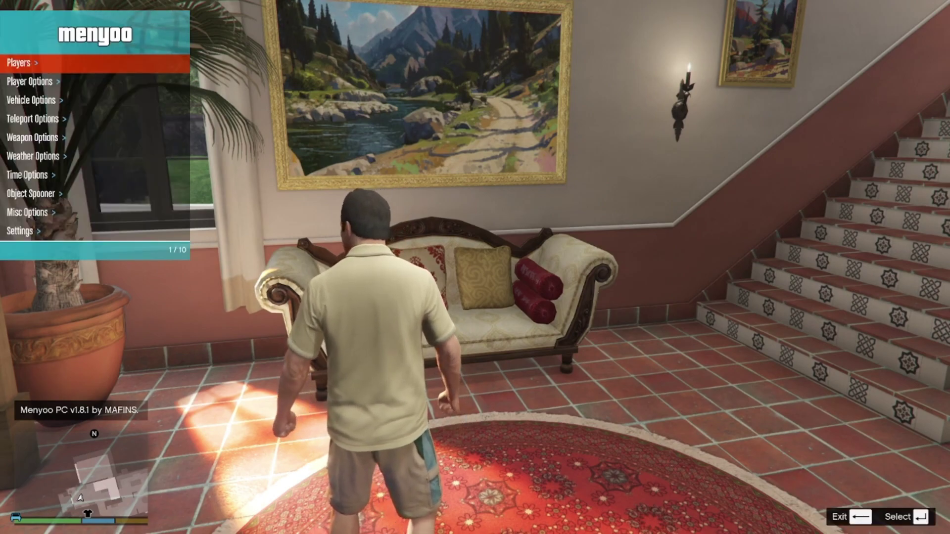
- Look through the Menyoo main menu categories between Players and Time Options
{"action": "key", "text": "Down"}
{"action": "key", "text": "Down"}
{"action": "key", "text": "Down"}
{"action": "key", "text": "Down"}
{"action": "key", "text": "Down"}
{"action": "key", "text": "Down"}
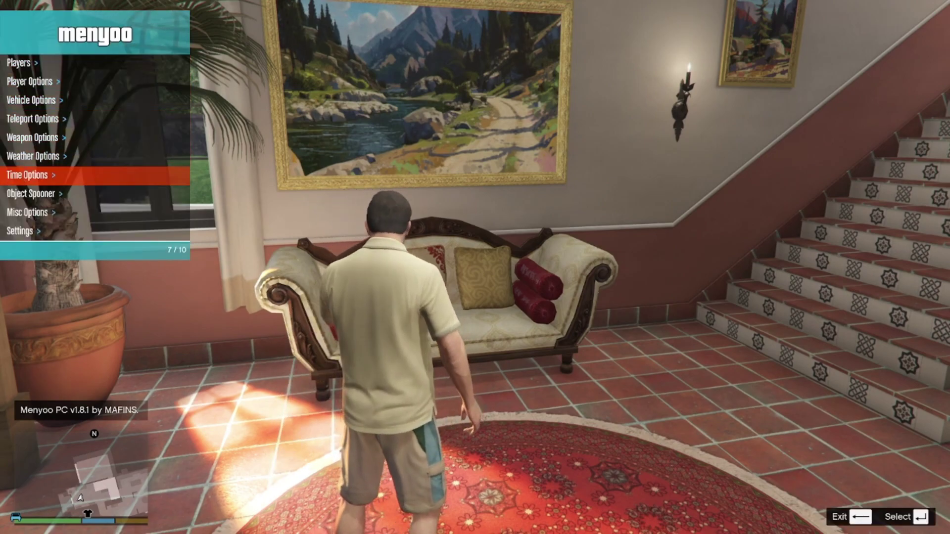
{"action": "key", "text": "Up"}
{"action": "key", "text": "Up"}
{"action": "key", "text": "Up"}
{"action": "key", "text": "Up"}
{"action": "key", "text": "Up"}
{"action": "key", "text": "Up"}
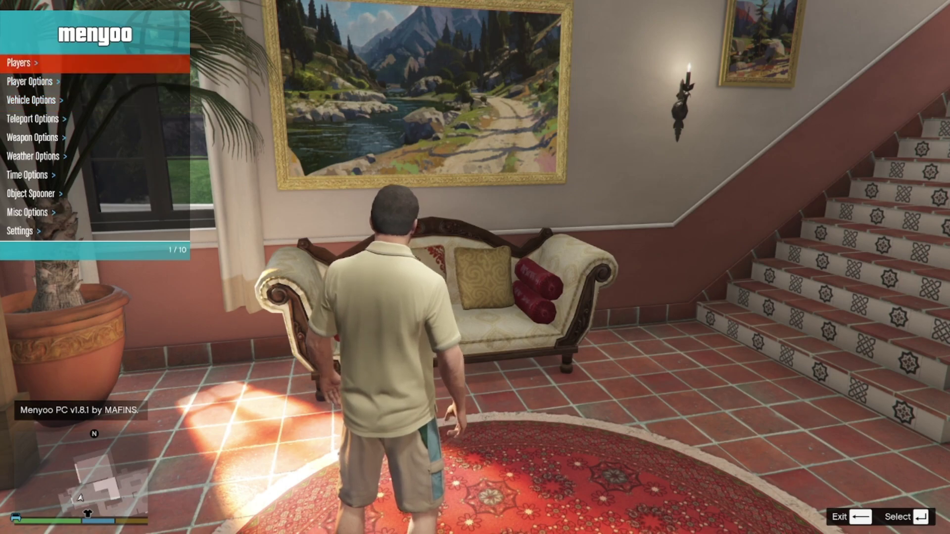
{"action": "key", "text": "Down"}
{"action": "key", "text": "Down"}
{"action": "key", "text": "Down"}
{"action": "key", "text": "Down"}
{"action": "key", "text": "Down"}
{"action": "key", "text": "Down"}
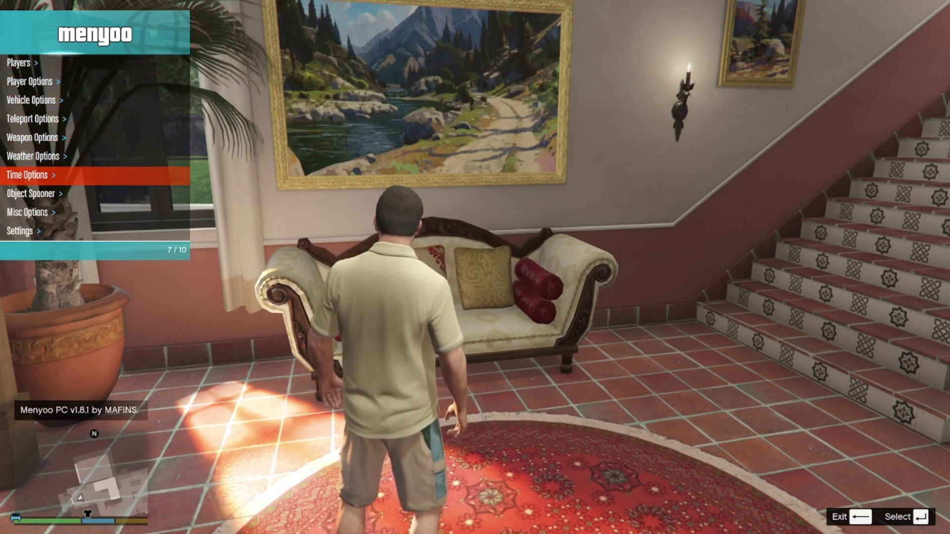
{"action": "key", "text": "Up"}
{"action": "key", "text": "Up"}
{"action": "key", "text": "Up"}
{"action": "key", "text": "Up"}
{"action": "key", "text": "Up"}
{"action": "key", "text": "Up"}
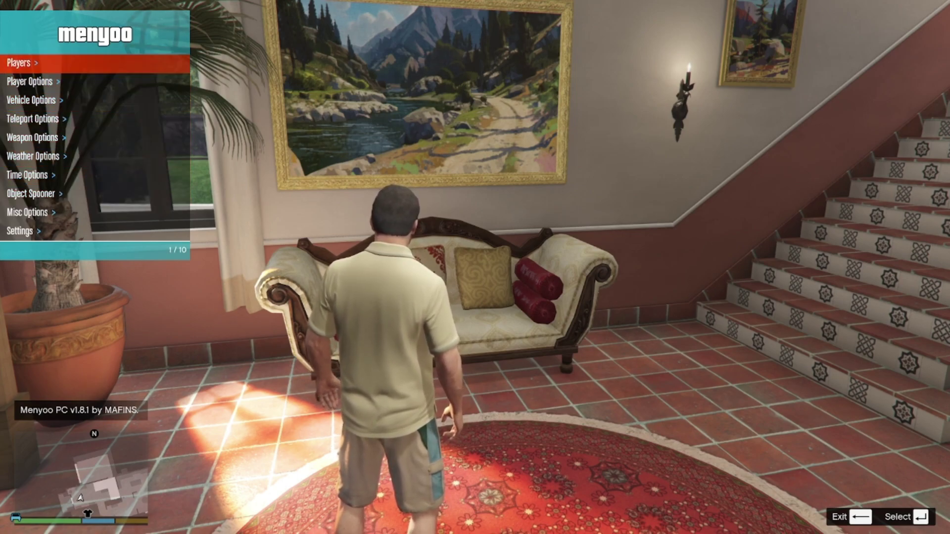
{"action": "key", "text": "Down"}
{"action": "key", "text": "Down"}
{"action": "key", "text": "Down"}
{"action": "key", "text": "Down"}
{"action": "key", "text": "Down"}
{"action": "key", "text": "Down"}
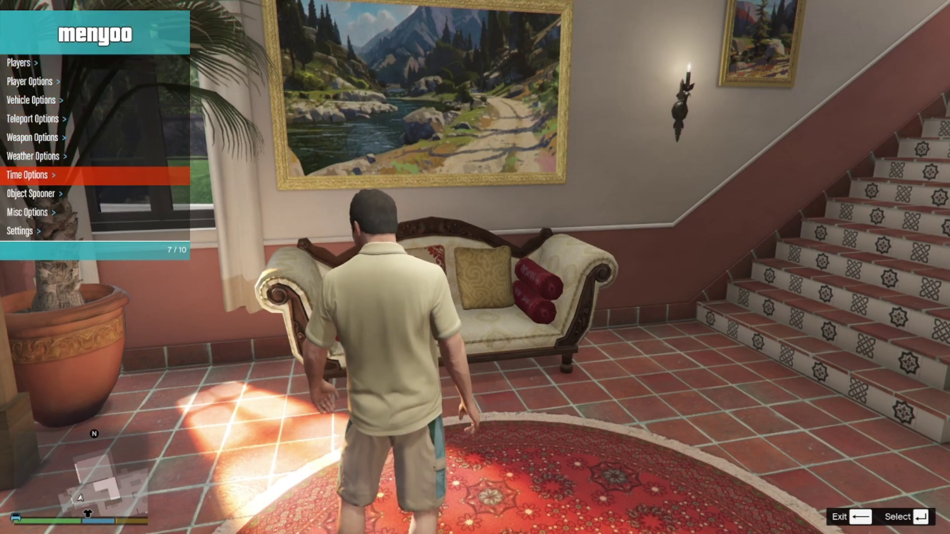
- Close the Menyoo menu, then test reopening and closing it again
{"action": "key", "text": "BackSpace"}
{"action": "key", "text": "F8"}
{"action": "key", "text": "BackSpace"}
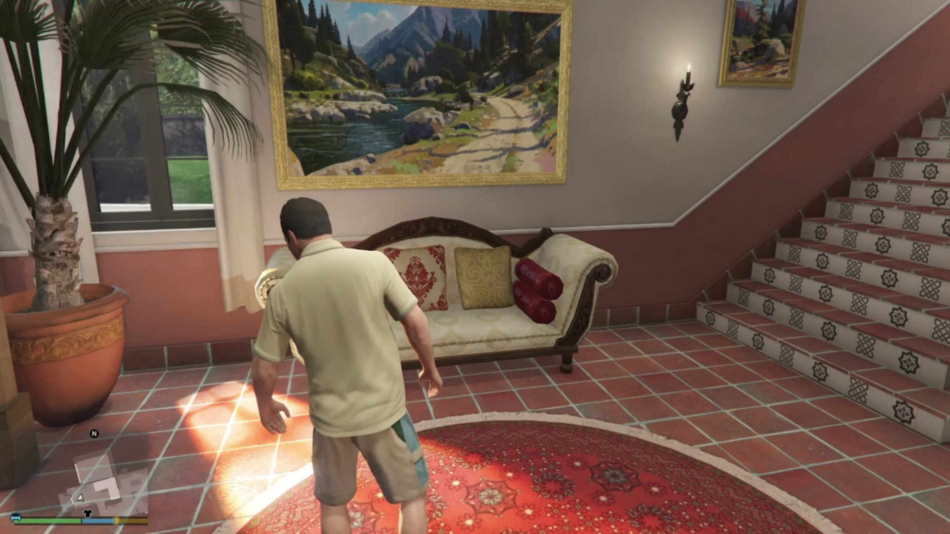
{"action": "key", "text": "F8"}
{"action": "key", "text": "BackSpace"}
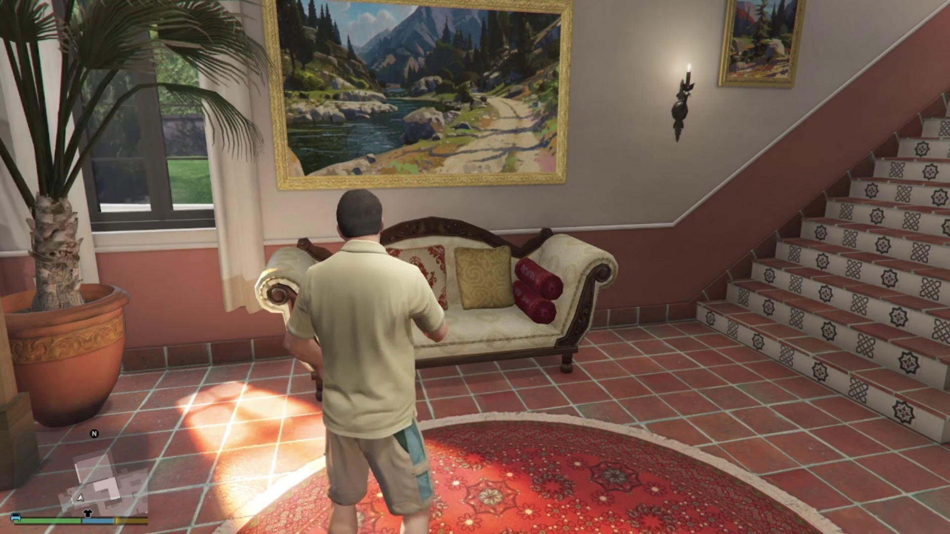
{"action": "key", "text": "d"}
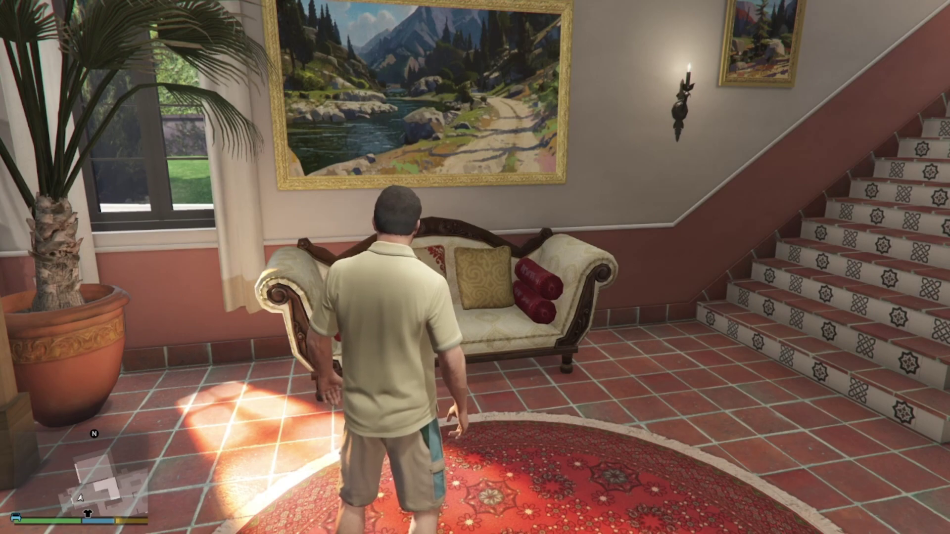
{"action": "key", "text": "d"}
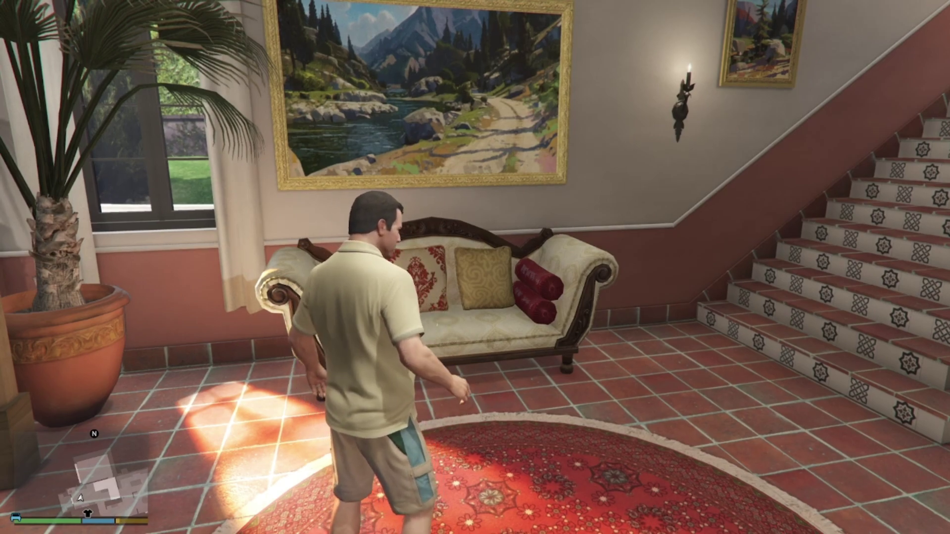
{"action": "key", "text": "w"}
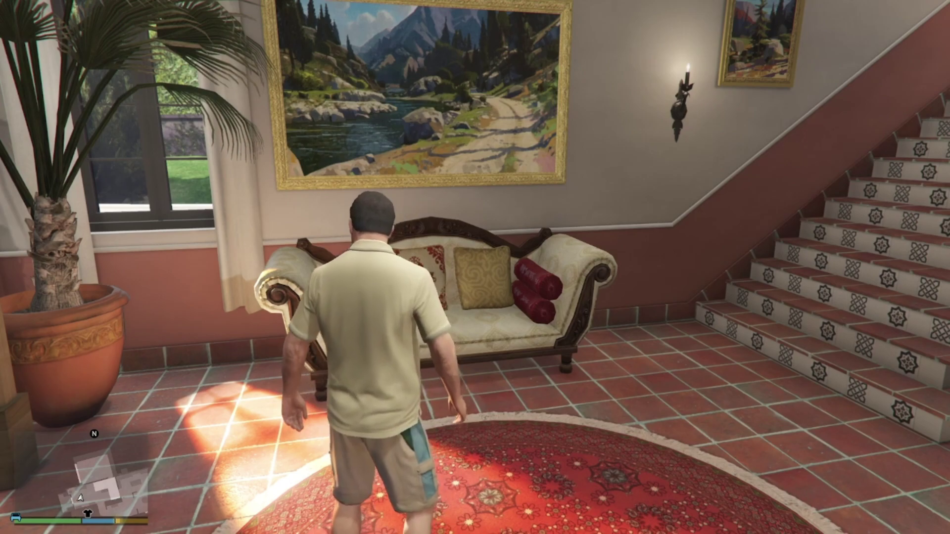
{"action": "key", "text": "d"}
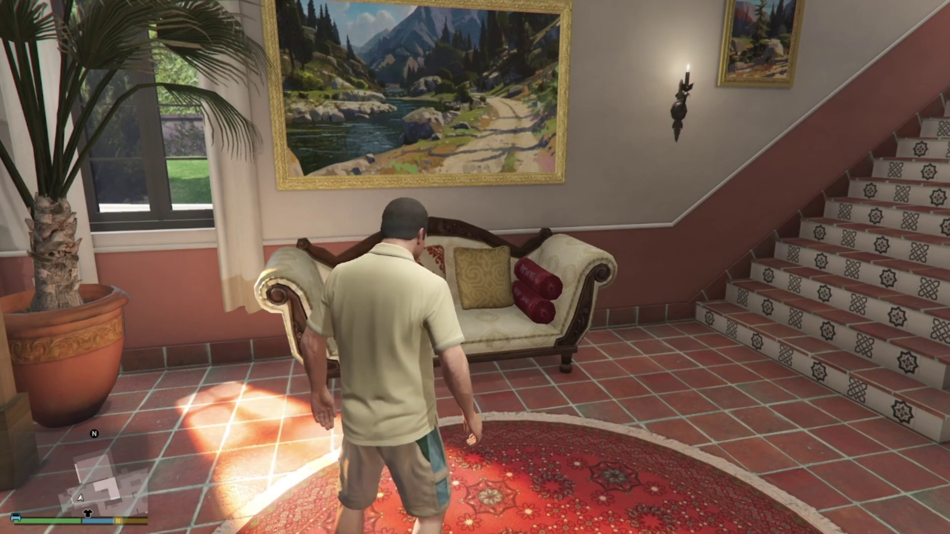
- Pause the game and exit Grand Theft Auto V to the Windows desktop
{"action": "key", "text": "Escape"}
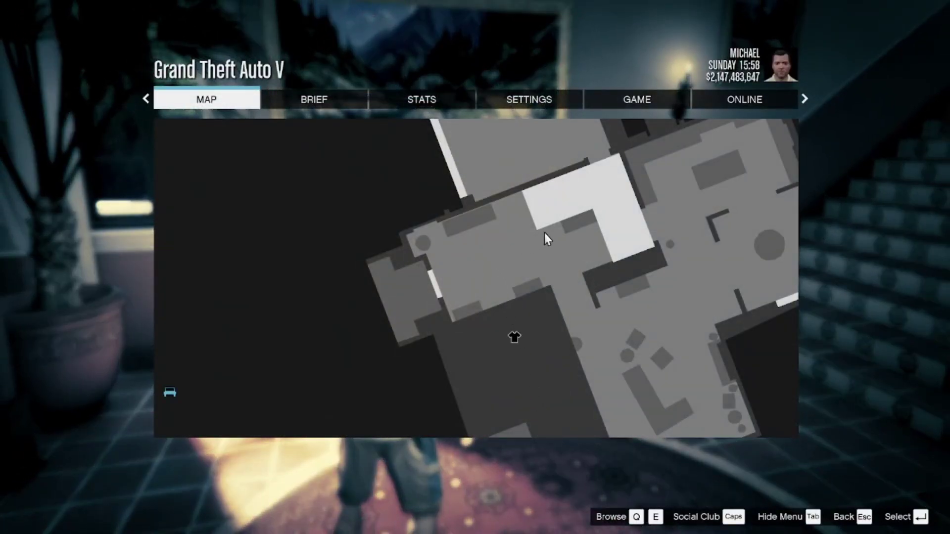
{"action": "left_click", "coordinate": [435, 102]}
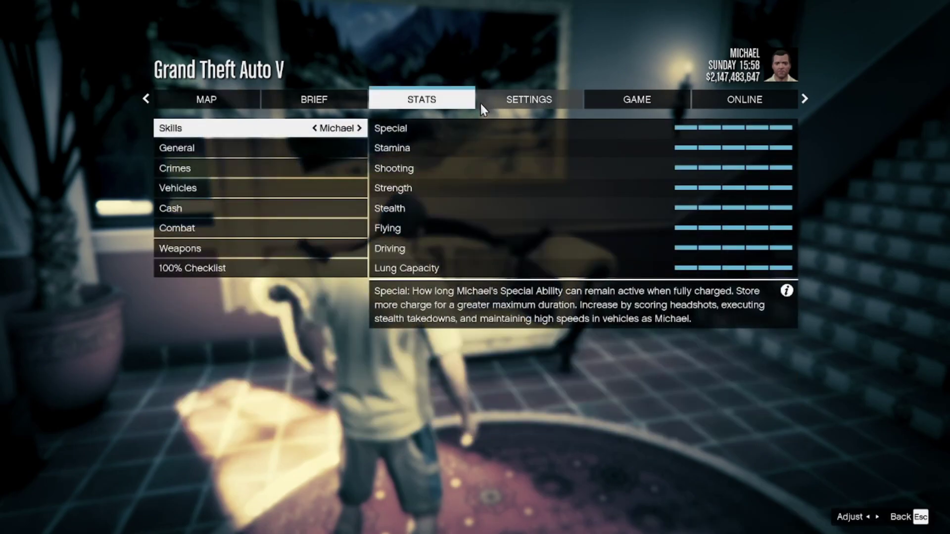
{"action": "left_click", "coordinate": [511, 102]}
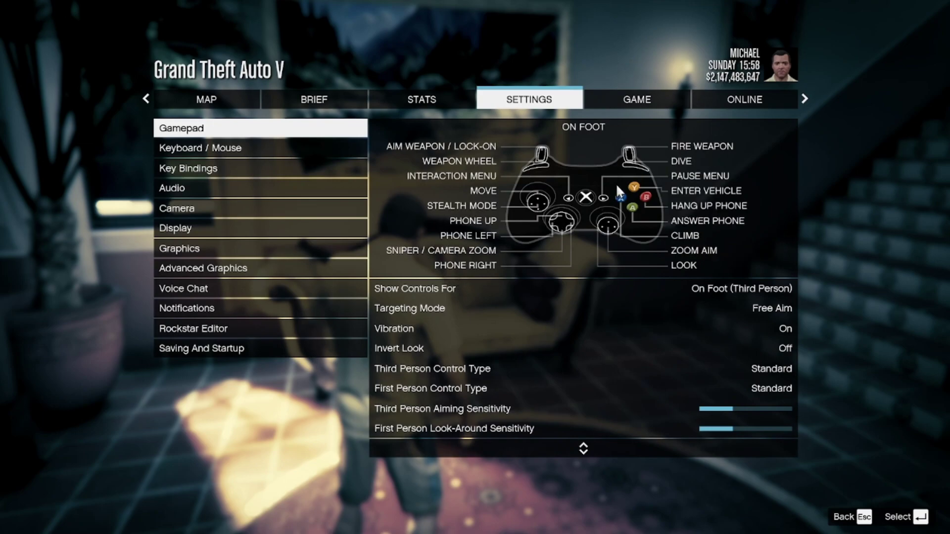
{"action": "left_click", "coordinate": [637, 99]}
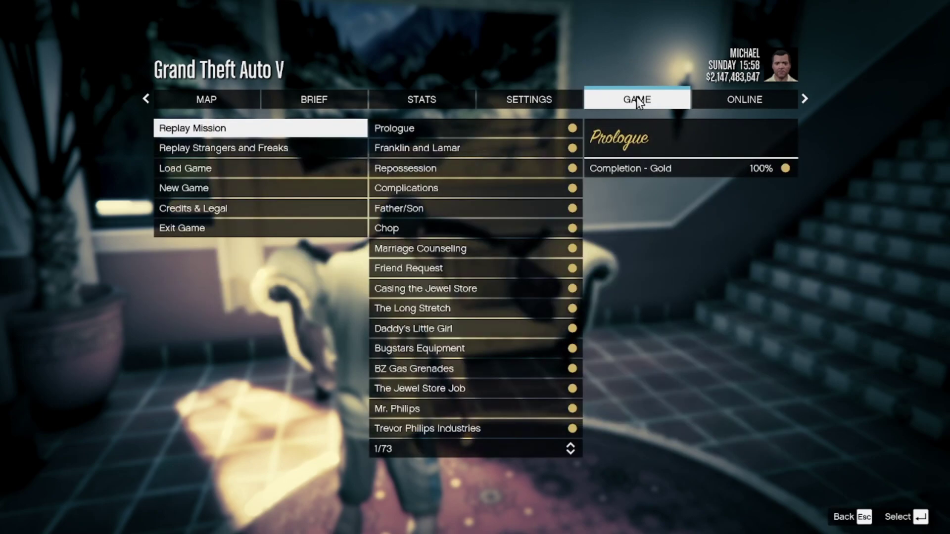
{"action": "left_click", "coordinate": [232, 236]}
{"action": "left_click", "coordinate": [234, 239]}
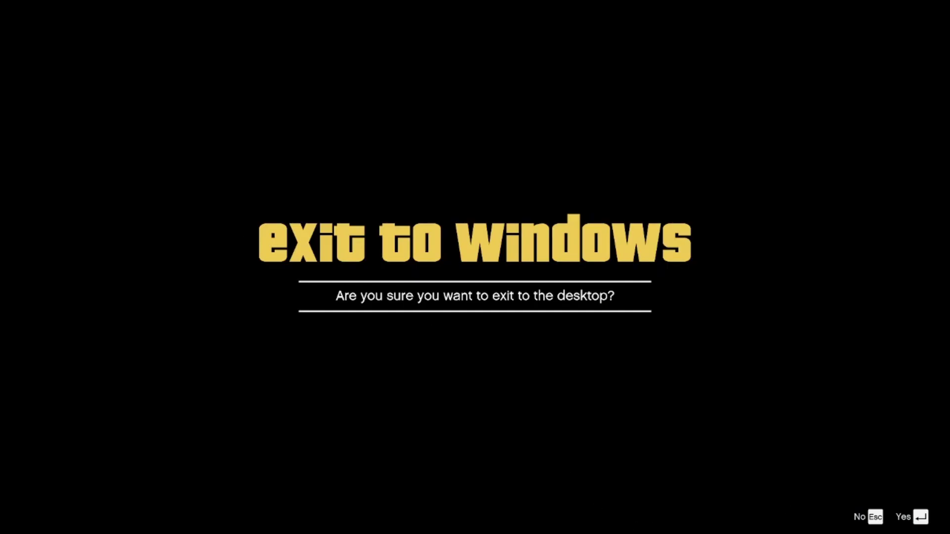
{"action": "left_click", "coordinate": [909, 518]}
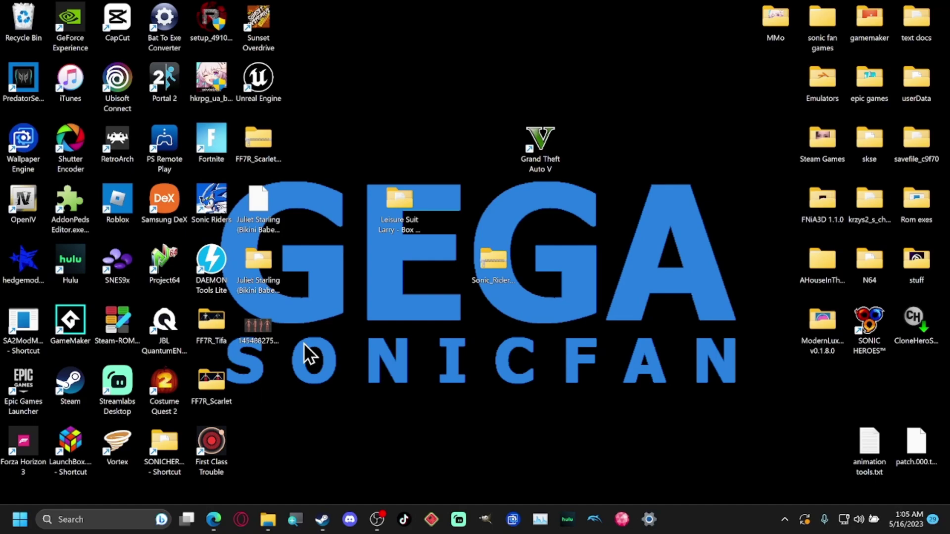
- Switch to File Explorer and open the Rockstar Games folder inside Documents in a new tab
{"action": "left_click", "coordinate": [271, 520]}
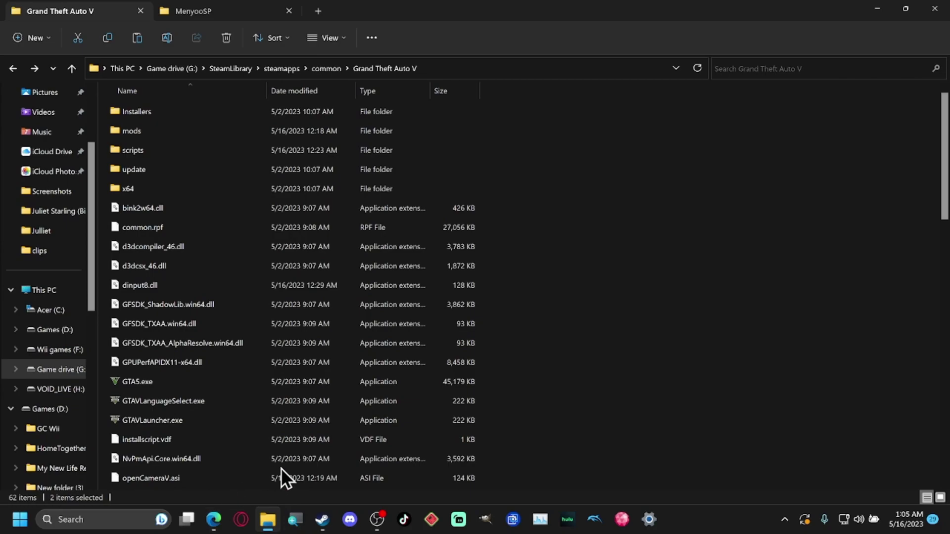
{"action": "left_click", "coordinate": [294, 520]}
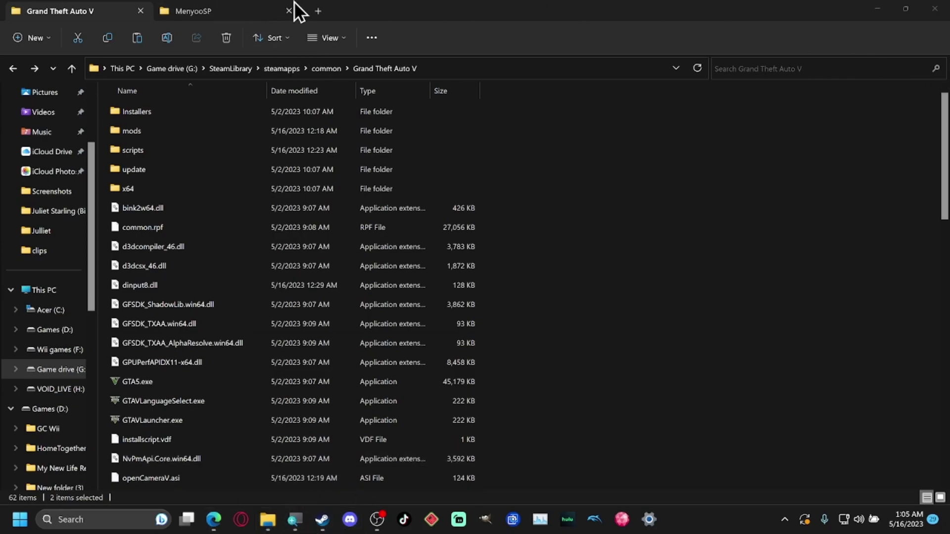
{"action": "left_click", "coordinate": [316, 9]}
{"action": "left_click", "coordinate": [318, 12]}
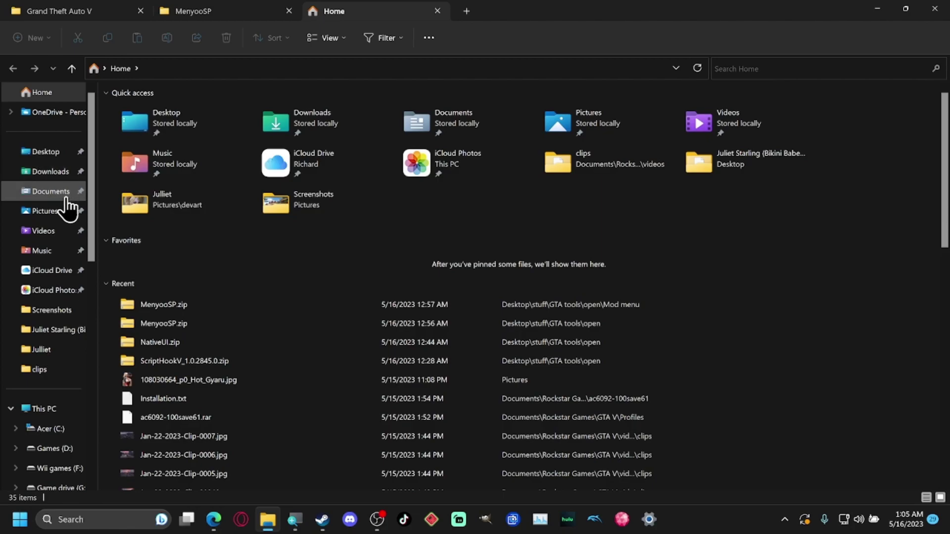
{"action": "left_click", "coordinate": [49, 191]}
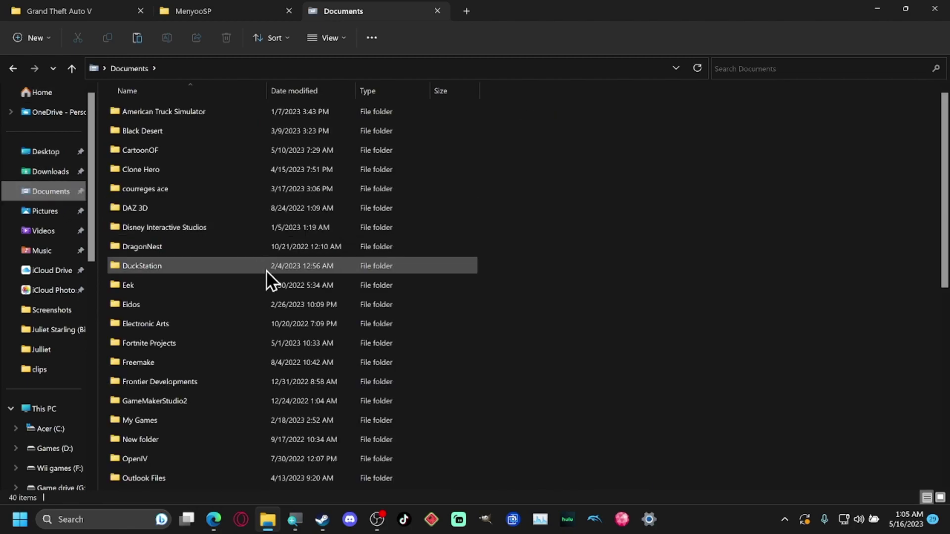
{"action": "scroll", "coordinate": [245, 253], "scroll_direction": "down", "scroll_amount": 4}
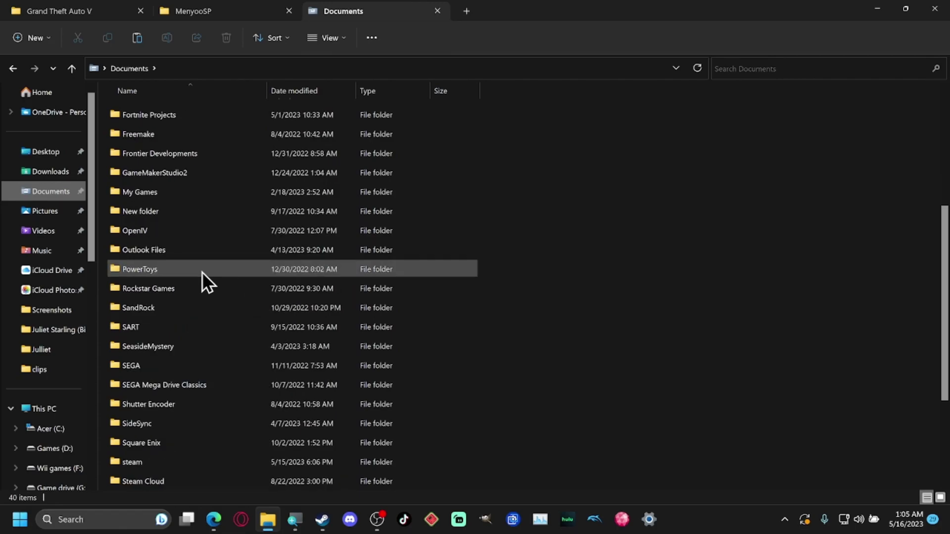
{"action": "scroll", "coordinate": [202, 270], "scroll_direction": "down", "scroll_amount": 1}
{"action": "scroll", "coordinate": [203, 269], "scroll_direction": "down", "scroll_amount": 1}
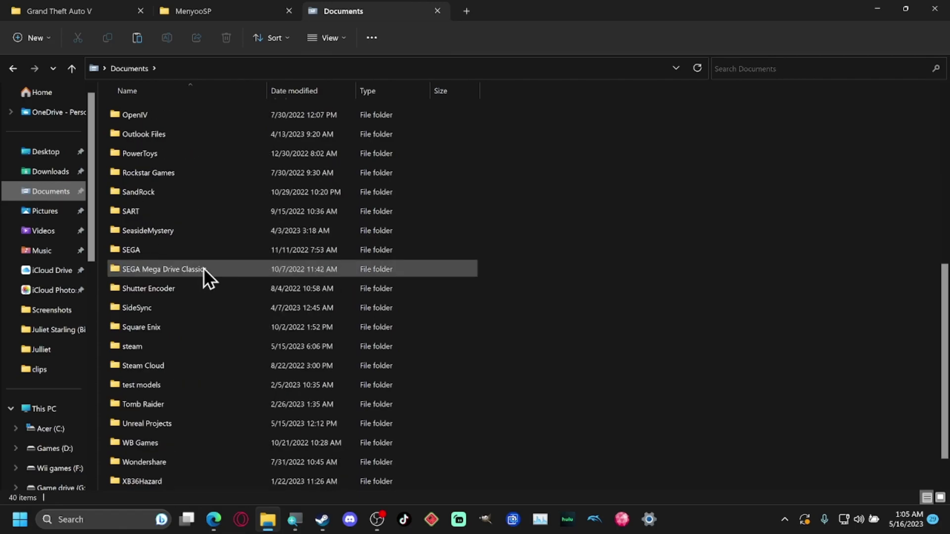
{"action": "scroll", "coordinate": [204, 267], "scroll_direction": "down", "scroll_amount": 1}
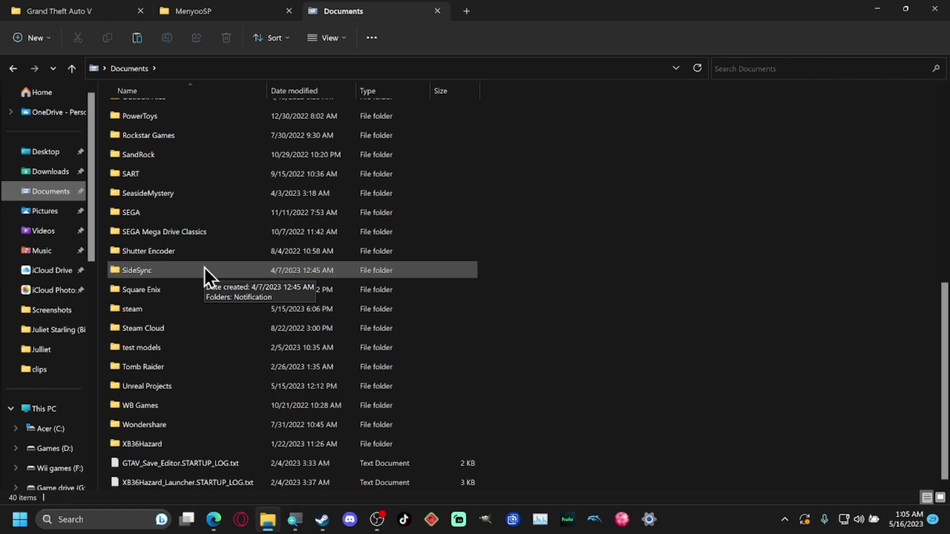
{"action": "scroll", "coordinate": [203, 268], "scroll_direction": "up", "scroll_amount": 2}
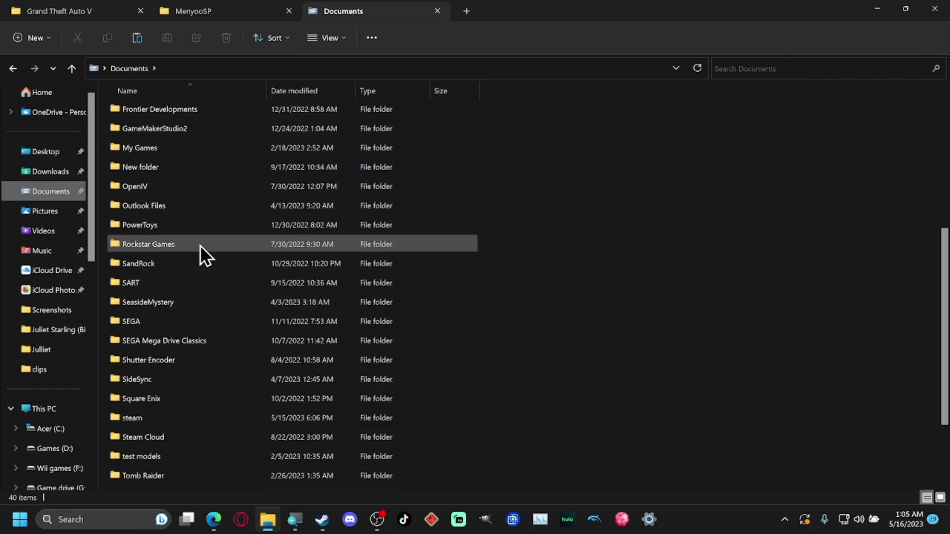
{"action": "double_click", "coordinate": [168, 244]}
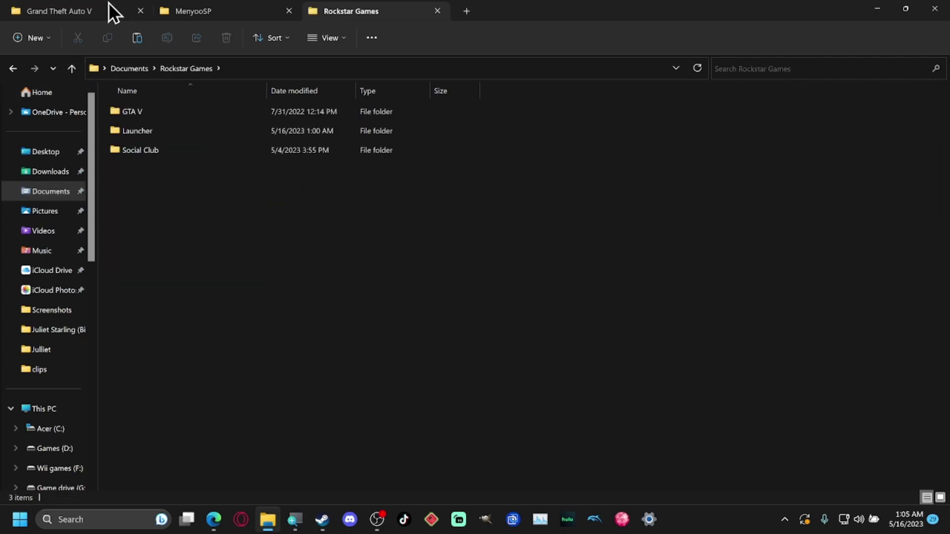
{"action": "mouse_move", "coordinate": [159, 111]}
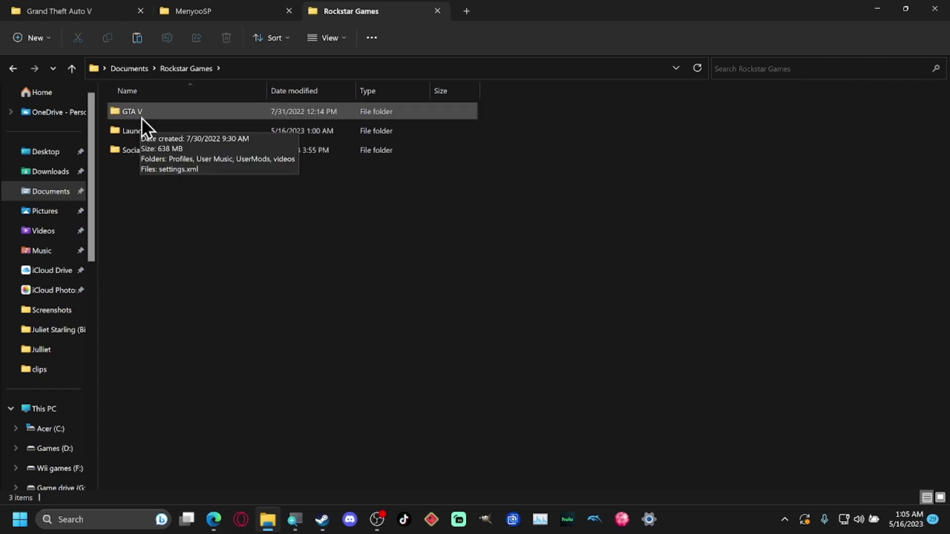
- Open the 20B05CE4 save folder inside the GTA V Profiles folder
{"action": "double_click", "coordinate": [141, 118]}
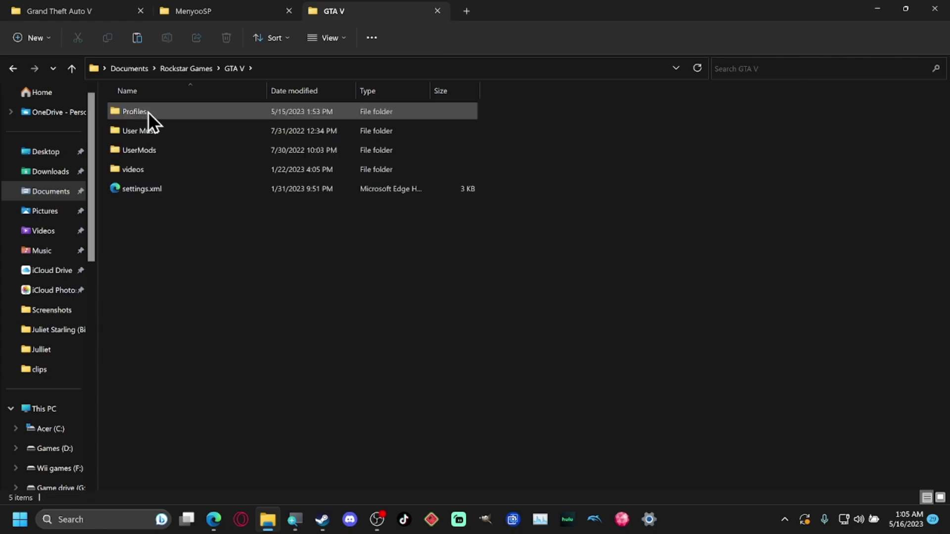
{"action": "double_click", "coordinate": [156, 113]}
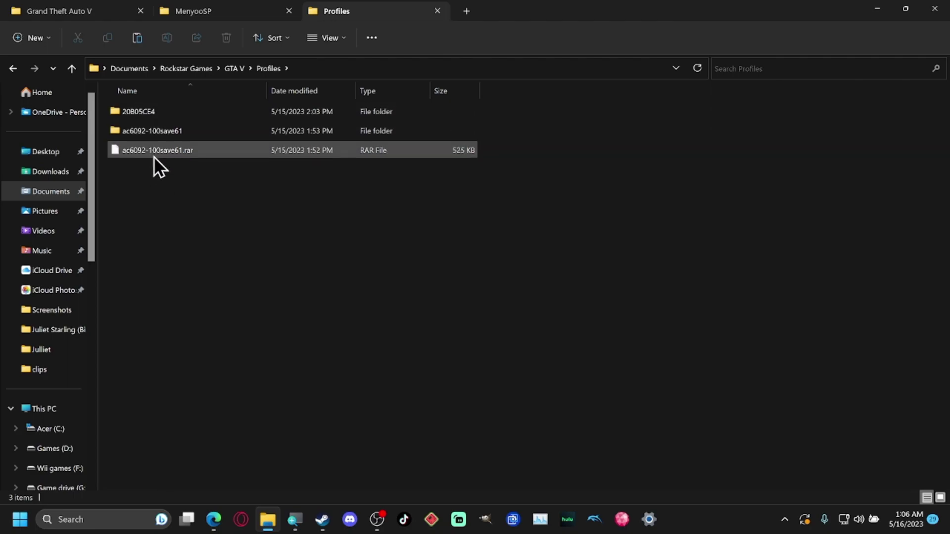
{"action": "double_click", "coordinate": [144, 110]}
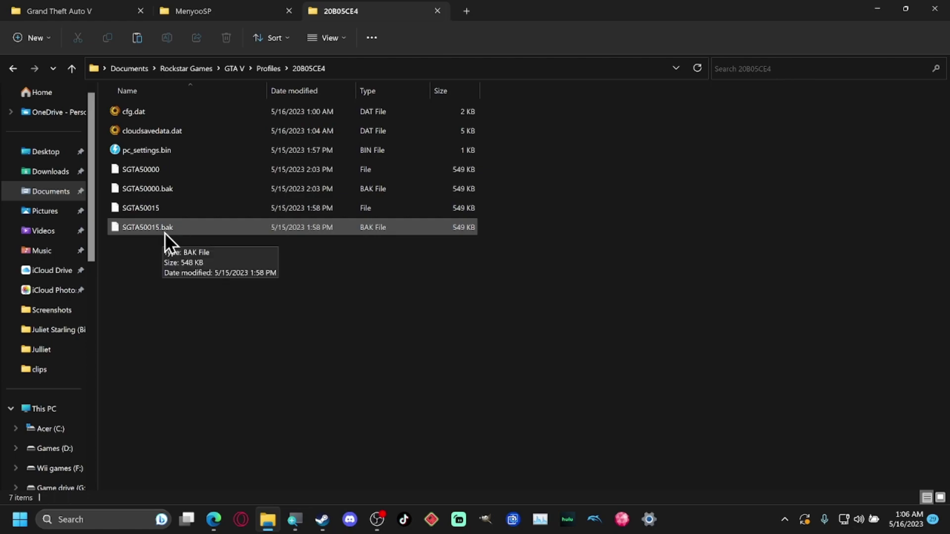
- Look at the files in the ac6092-100save61 folder, and return to the Profiles folder
{"action": "left_click", "coordinate": [17, 69]}
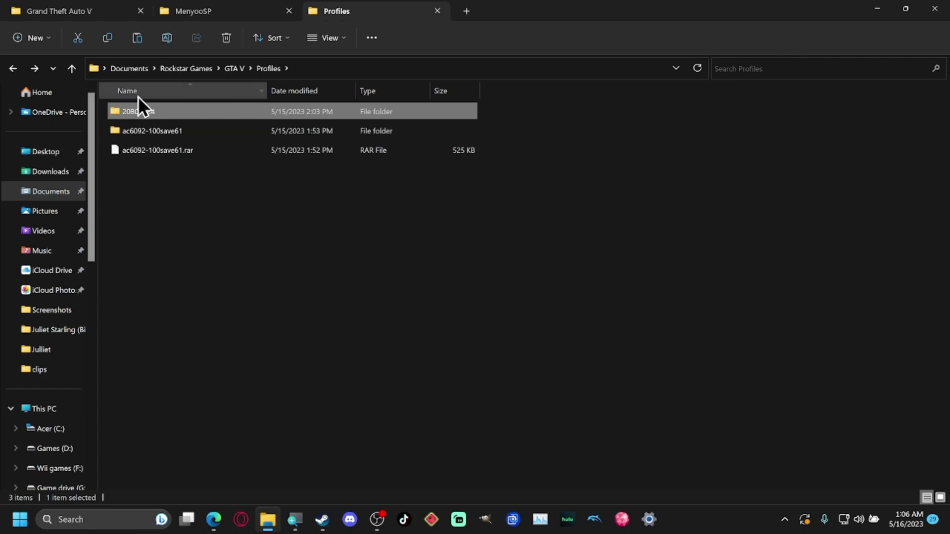
{"action": "left_click", "coordinate": [161, 132]}
{"action": "double_click", "coordinate": [161, 132]}
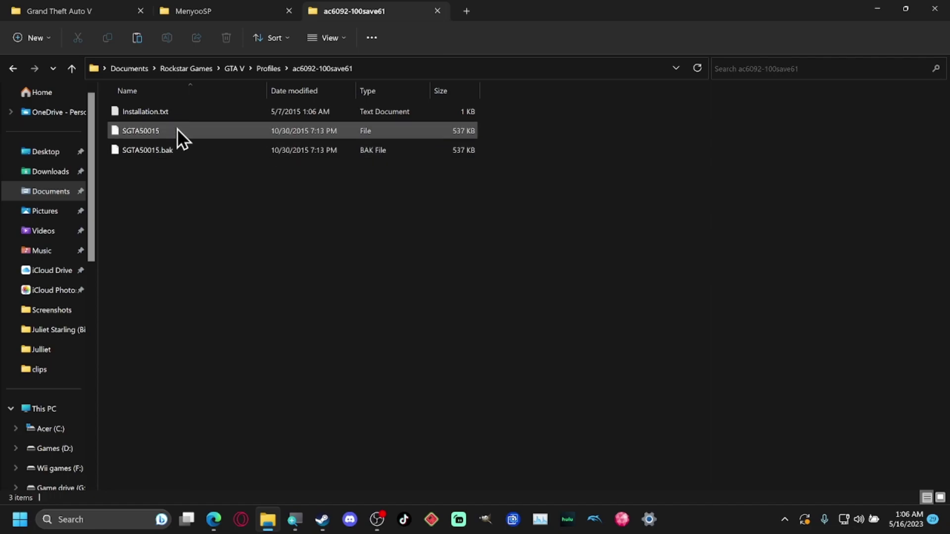
{"action": "left_click", "coordinate": [13, 69]}
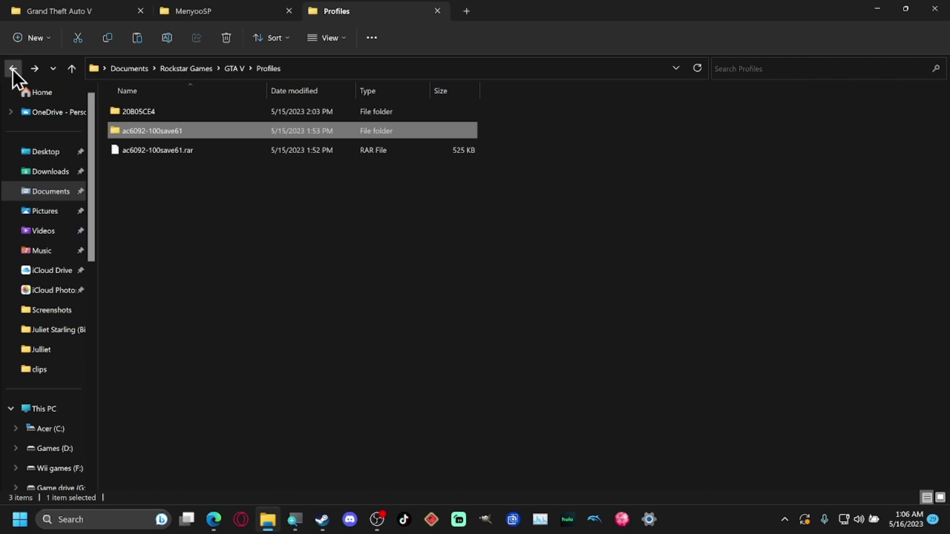
- Create a new folder named "Backups SAVES" inside the 20B05CE4 profile folder
{"action": "double_click", "coordinate": [149, 116]}
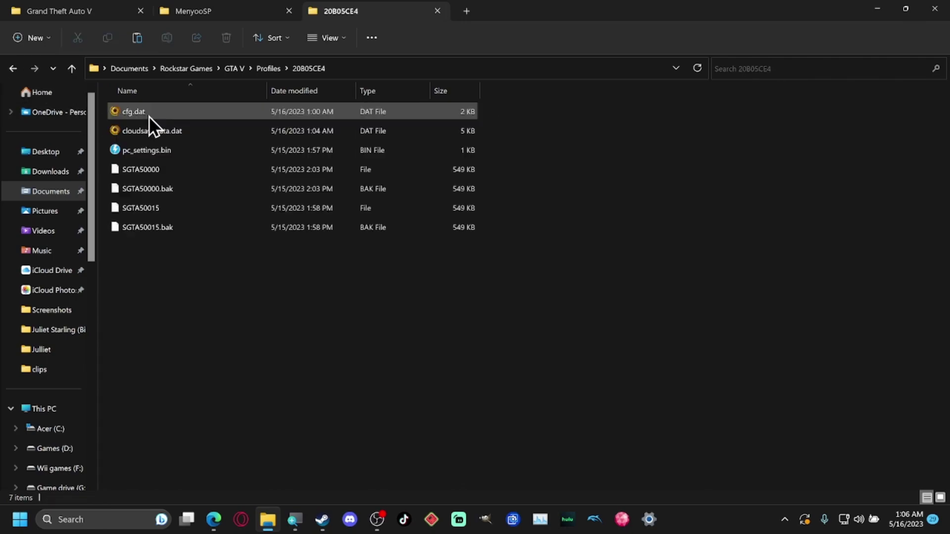
{"action": "right_click", "coordinate": [166, 253]}
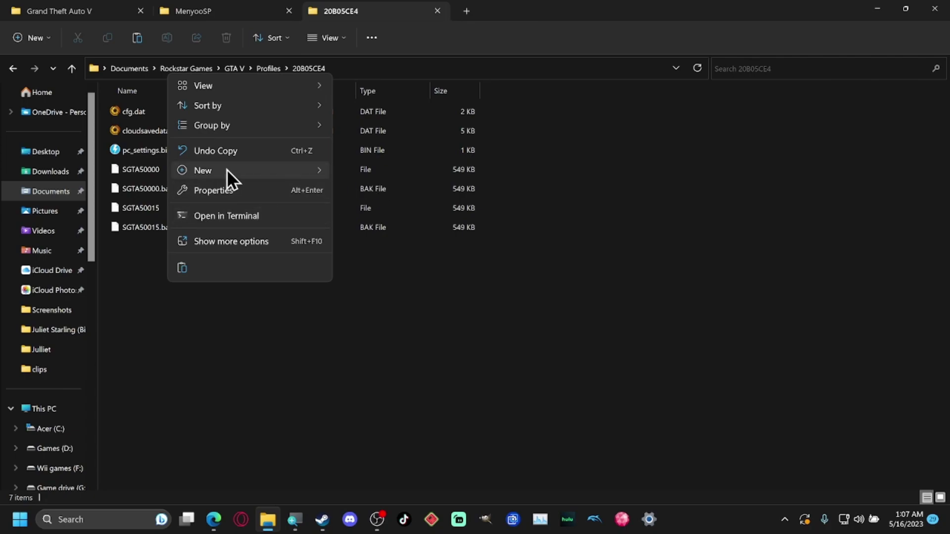
{"action": "mouse_move", "coordinate": [226, 169]}
{"action": "left_click", "coordinate": [378, 172]}
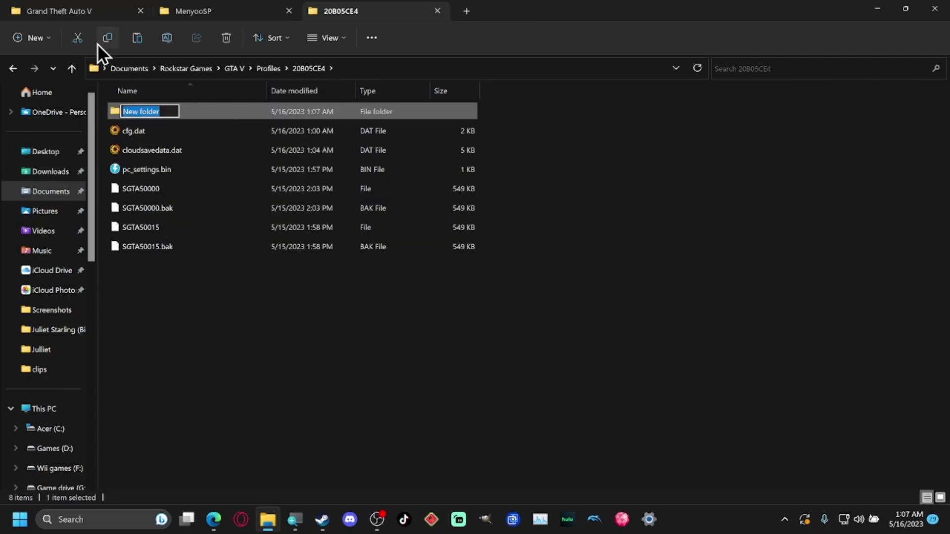
{"action": "type", "text": "Backups"}
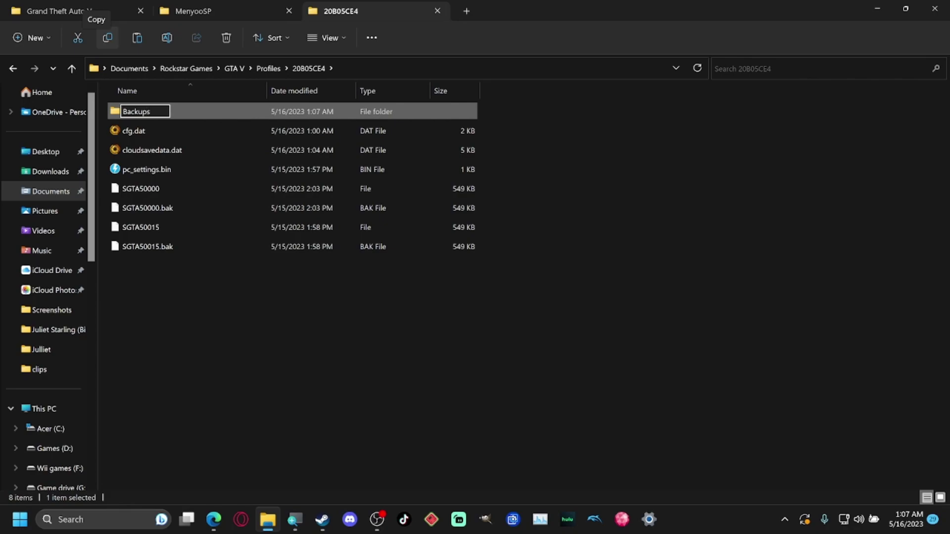
{"action": "type", "text": " SAC"}
{"action": "key", "text": "BackSpace"}
{"action": "type", "text": "X"}
{"action": "key", "text": "BackSpace"}
{"action": "type", "text": "VEs"}
{"action": "key", "text": "BackSpace"}
{"action": "type", "text": "S"}
{"action": "key", "text": "Return"}
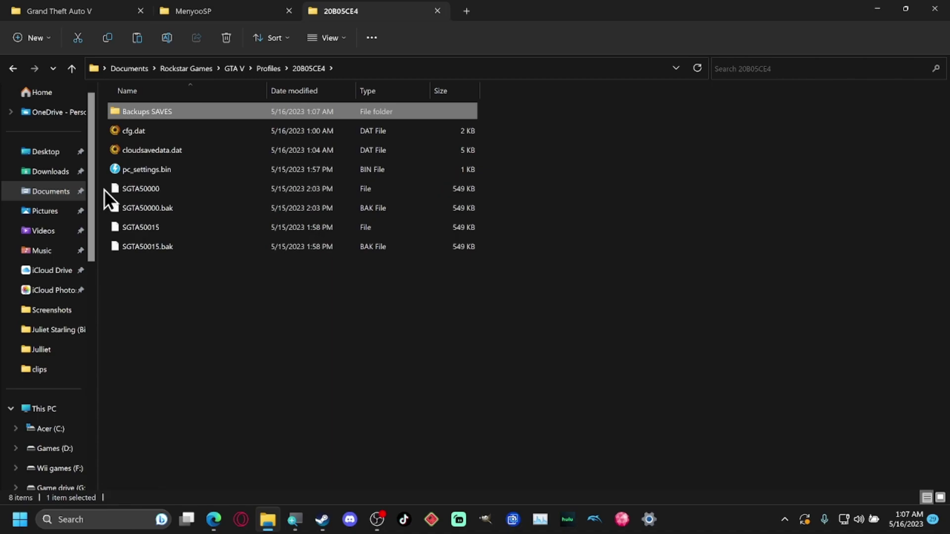
- Copy the SGTA50000 and SGTA50015 save files with their .bak files into the Backups SAVES folder, and return to the profile folder
{"action": "left_click_drag", "start_coordinate": [104, 189], "coordinate": [165, 250]}
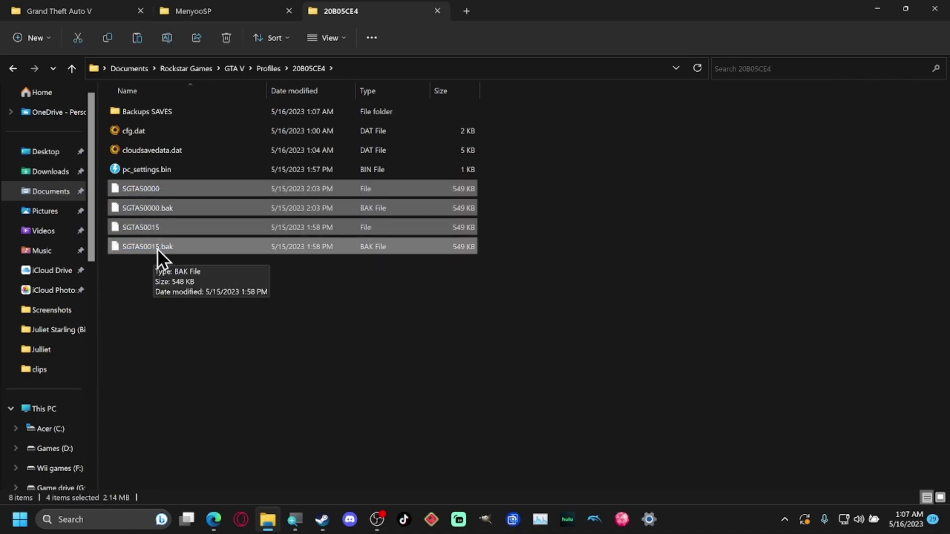
{"action": "right_click", "coordinate": [158, 248]}
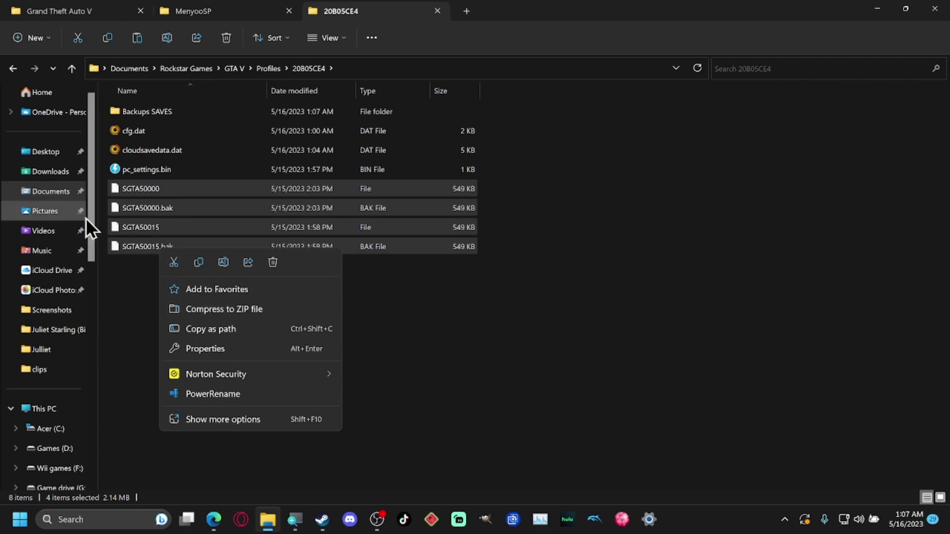
{"action": "left_click", "coordinate": [200, 261]}
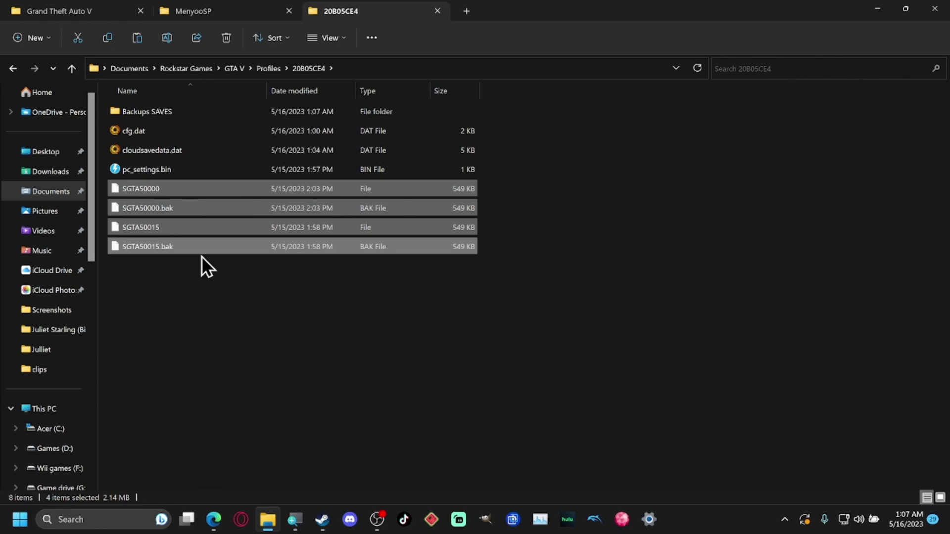
{"action": "double_click", "coordinate": [180, 115]}
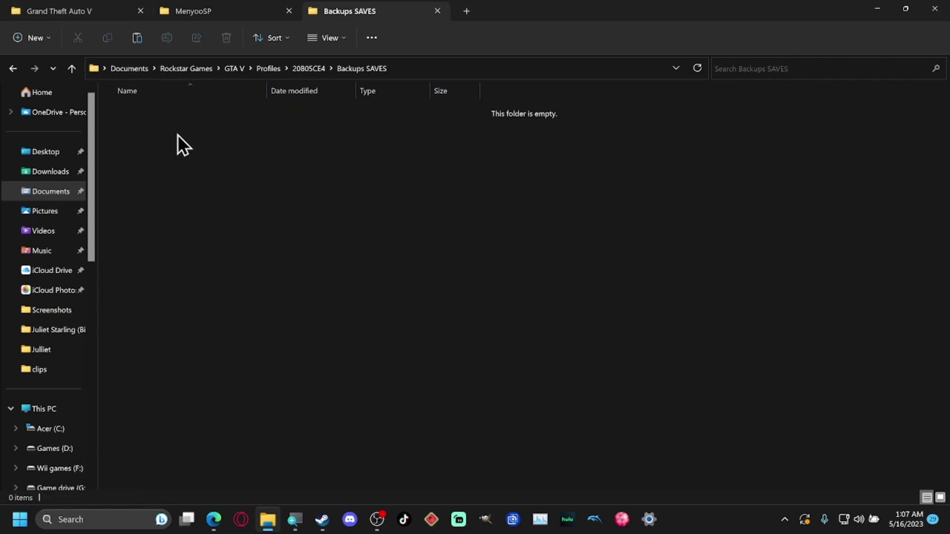
{"action": "right_click", "coordinate": [177, 135]}
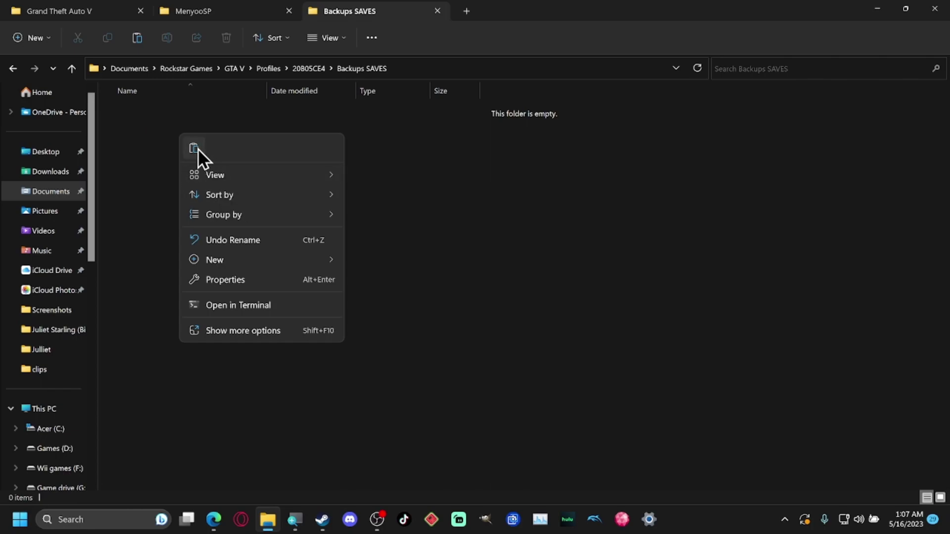
{"action": "left_click", "coordinate": [194, 148]}
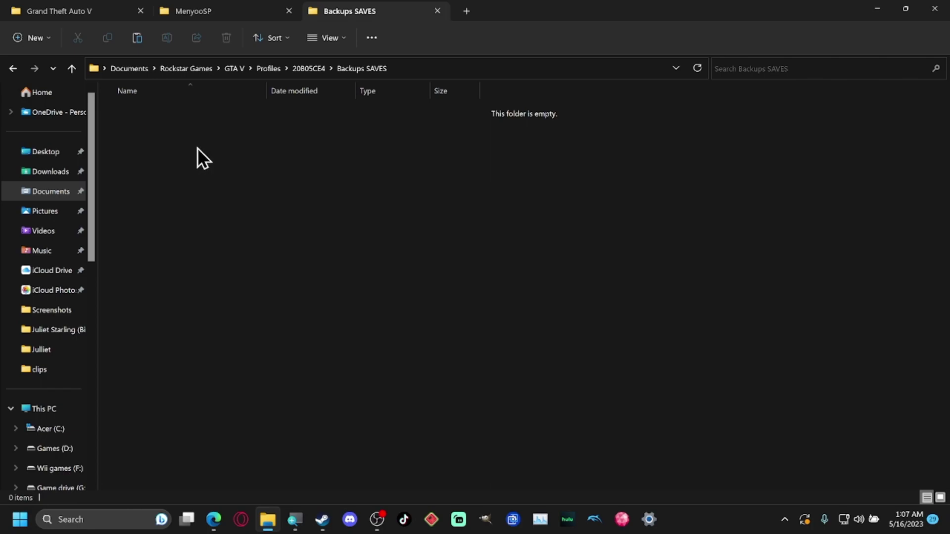
{"action": "left_click", "coordinate": [229, 207]}
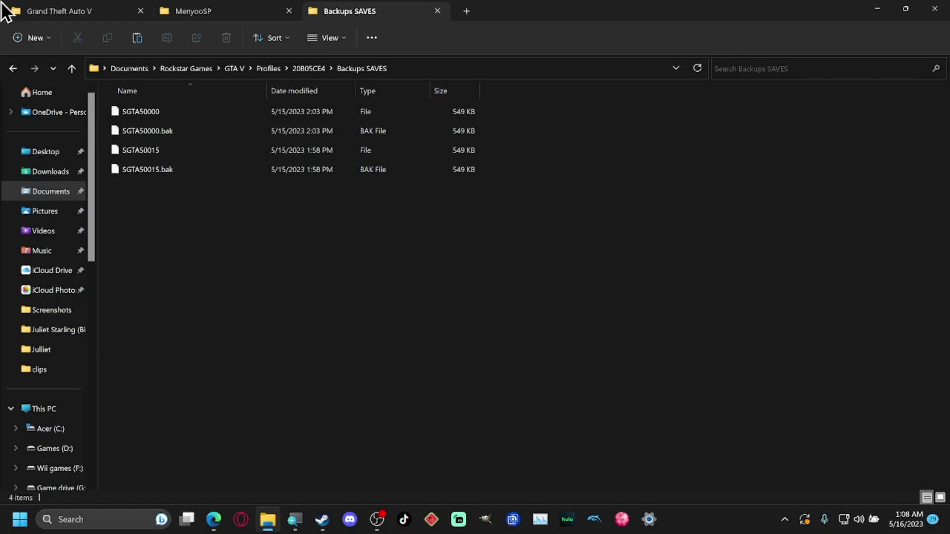
{"action": "left_click", "coordinate": [17, 72]}
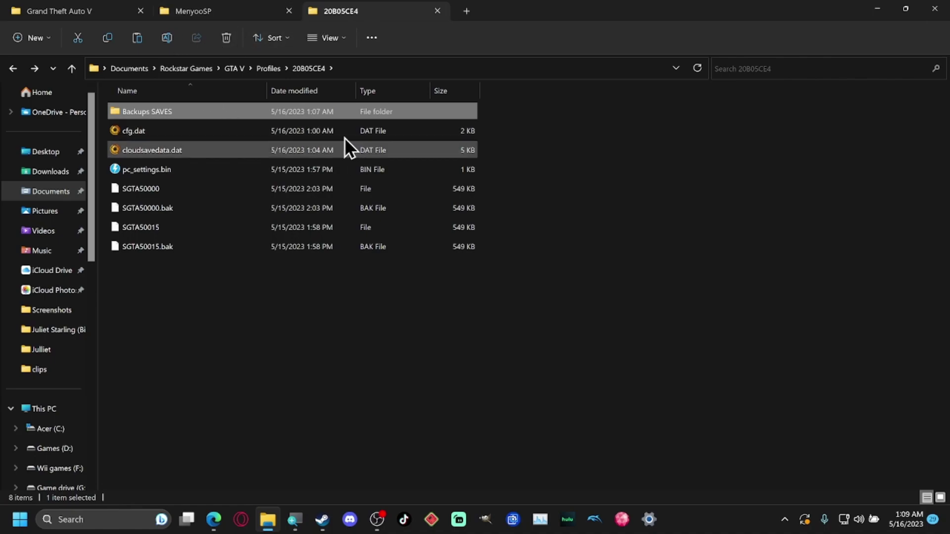
- Go back from the MenyooSP folder to the GTA tools "open" folder and view the contents of Addon pack
{"action": "left_click", "coordinate": [257, 13]}
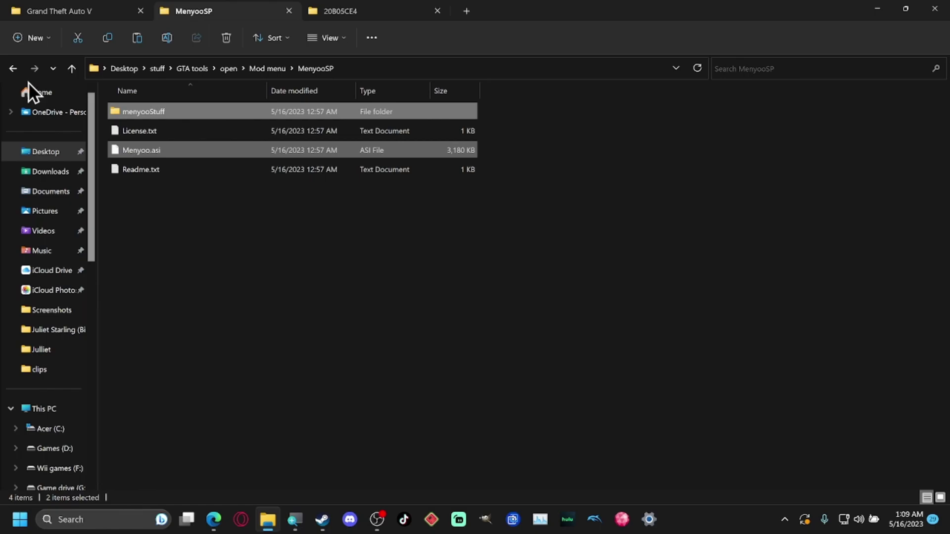
{"action": "left_click", "coordinate": [19, 70]}
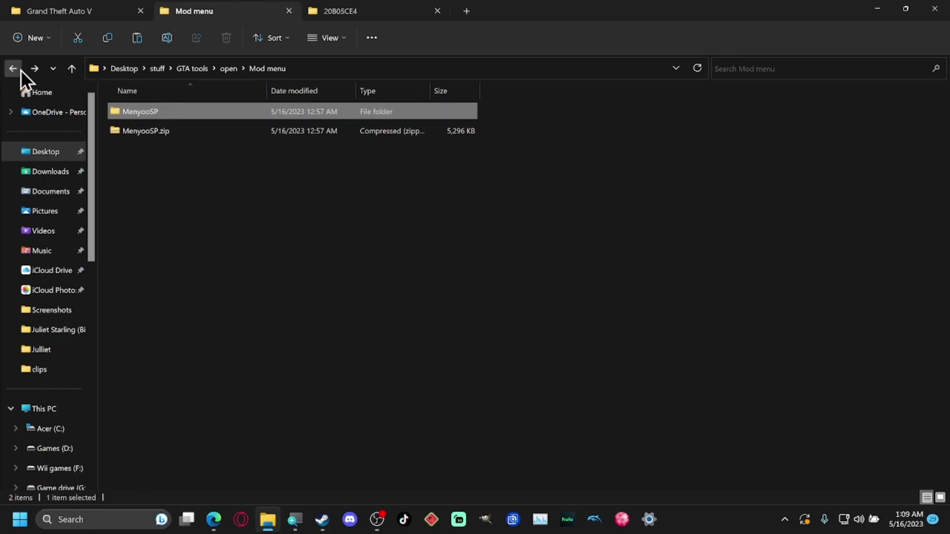
{"action": "left_click", "coordinate": [19, 69]}
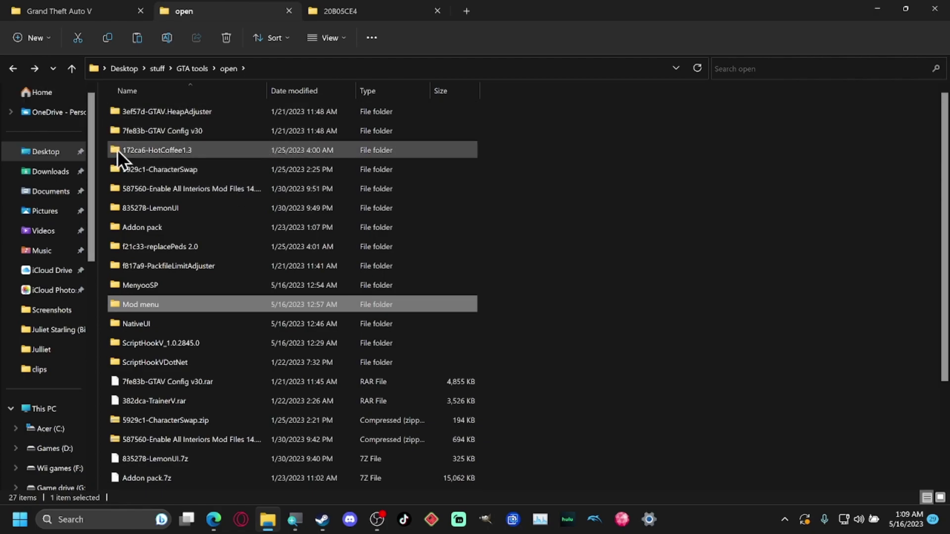
{"action": "mouse_move", "coordinate": [179, 171]}
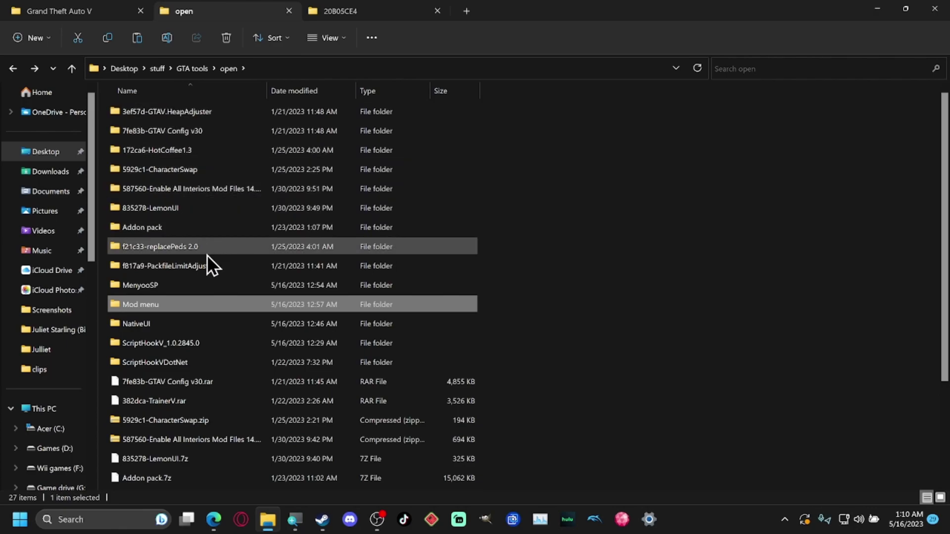
{"action": "double_click", "coordinate": [170, 228]}
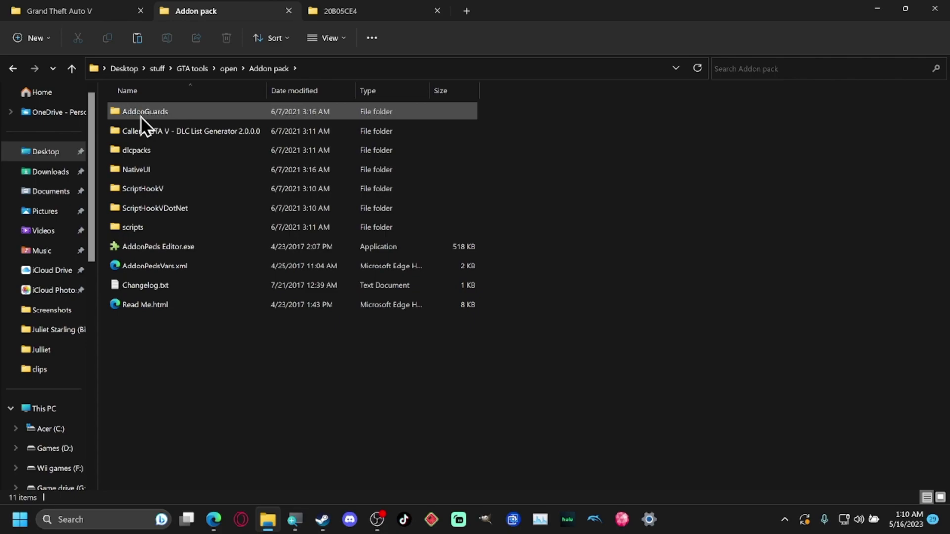
{"action": "mouse_move", "coordinate": [141, 116]}
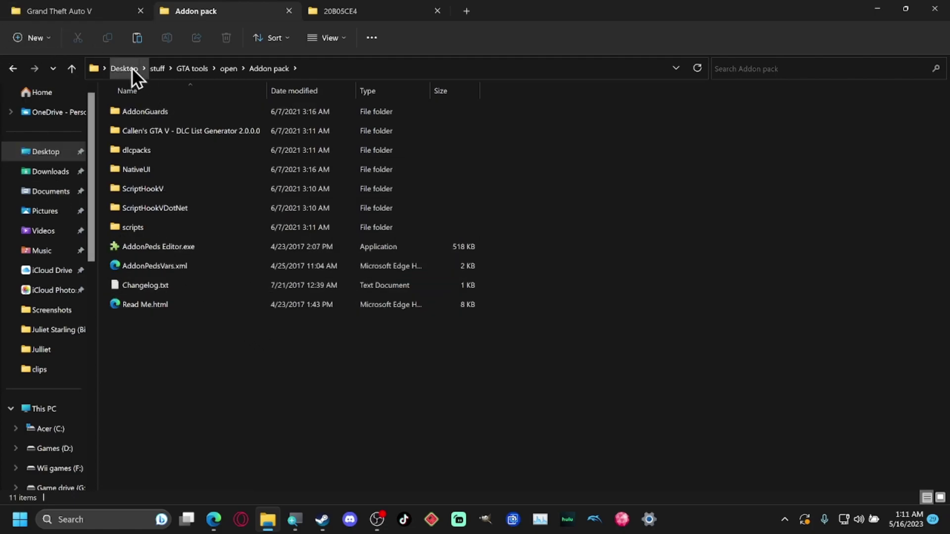
- View the contents of the d28f43-AddonPeds 3.0.1 folder inside ScriptHookVDotNet, and return to the ScriptHookVDotNet folder
{"action": "left_click", "coordinate": [15, 70]}
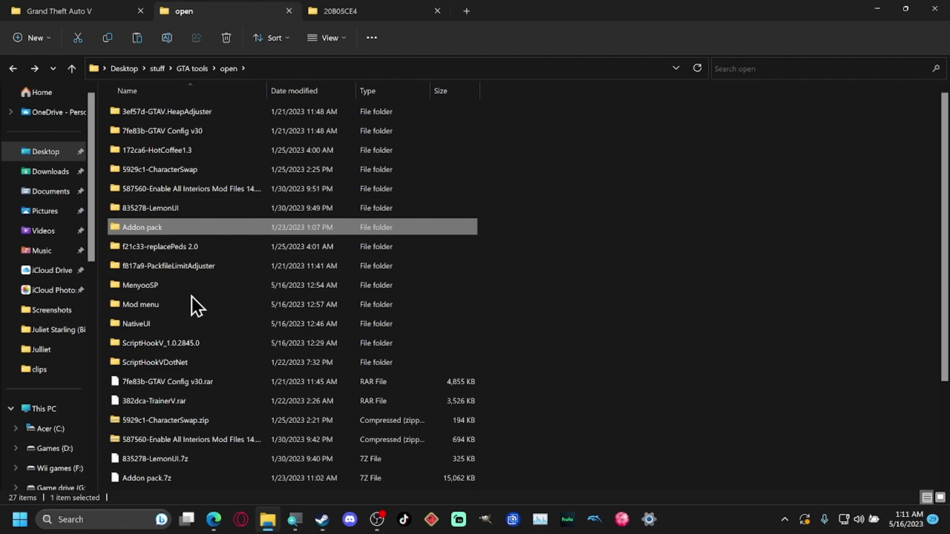
{"action": "double_click", "coordinate": [172, 361]}
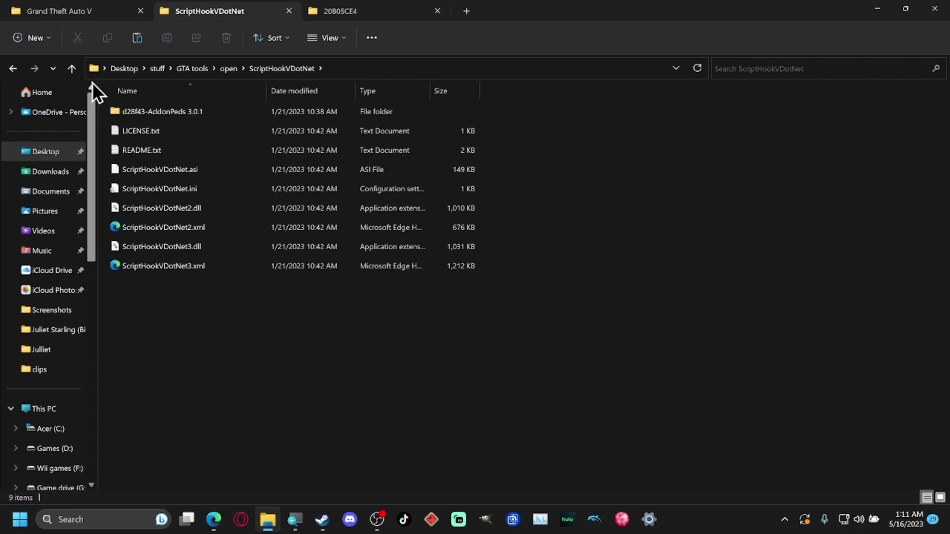
{"action": "double_click", "coordinate": [171, 112]}
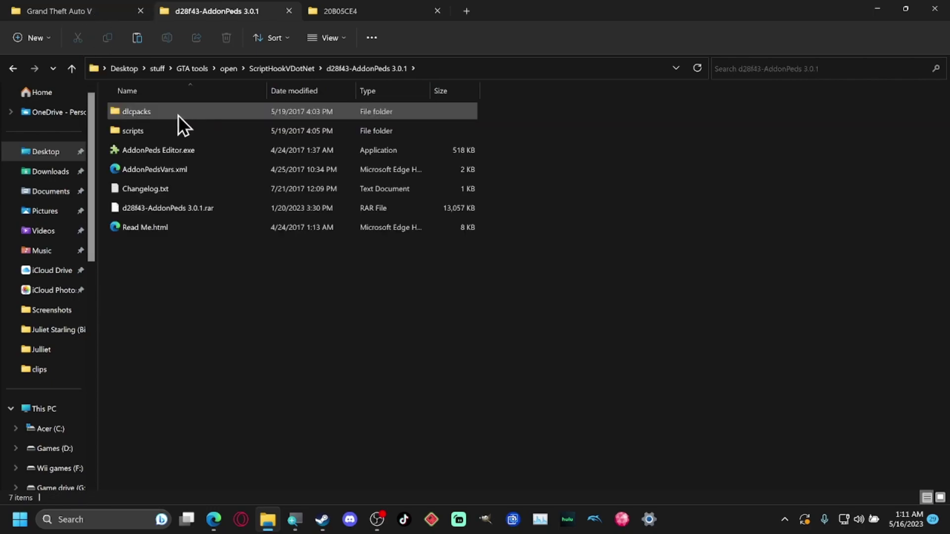
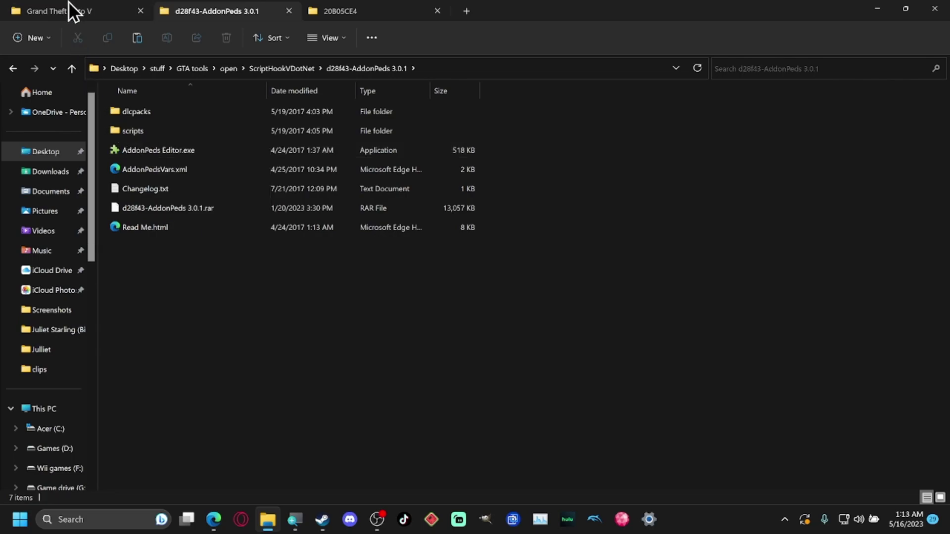
{"action": "left_click", "coordinate": [13, 68]}
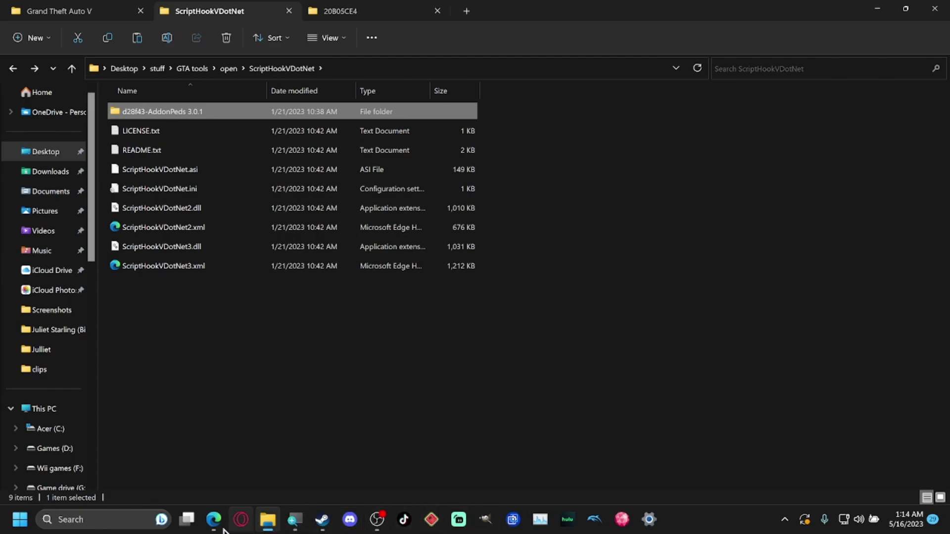
- Switch to Discord, decline the audio device switch, and look through the emulator links in the emulators channel
{"action": "left_click", "coordinate": [356, 520]}
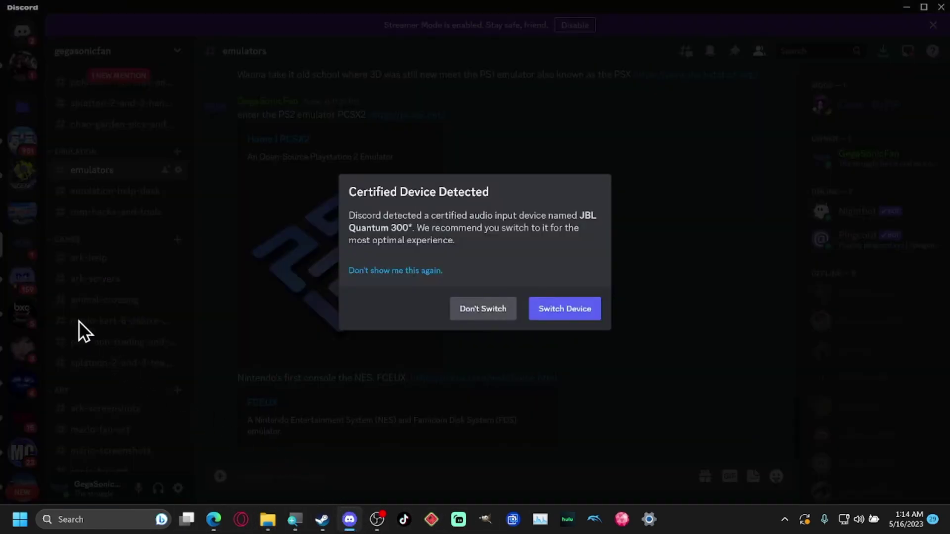
{"action": "left_click", "coordinate": [488, 319]}
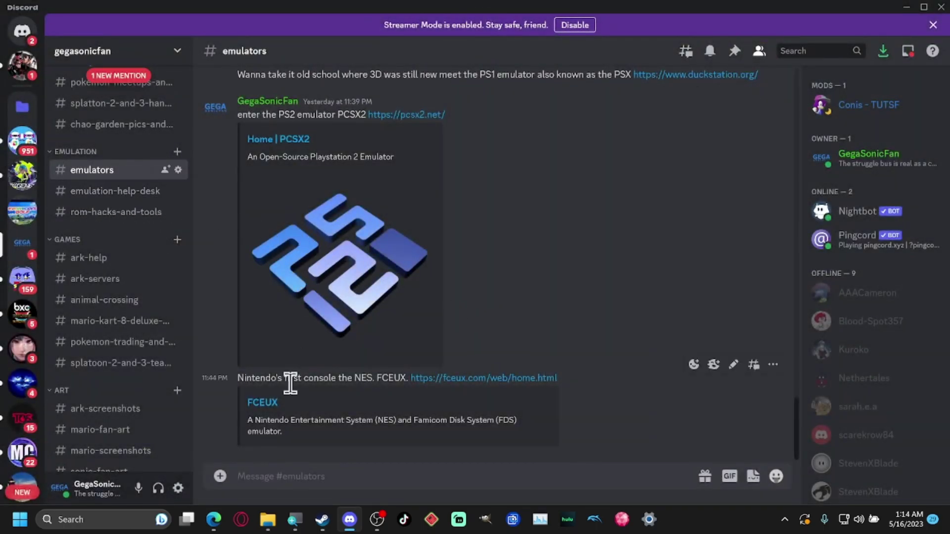
{"action": "scroll", "coordinate": [251, 307], "scroll_direction": "up", "scroll_amount": 5}
{"action": "scroll", "coordinate": [85, 241], "scroll_direction": "up", "scroll_amount": 2}
{"action": "scroll", "coordinate": [85, 241], "scroll_direction": "up", "scroll_amount": 6}
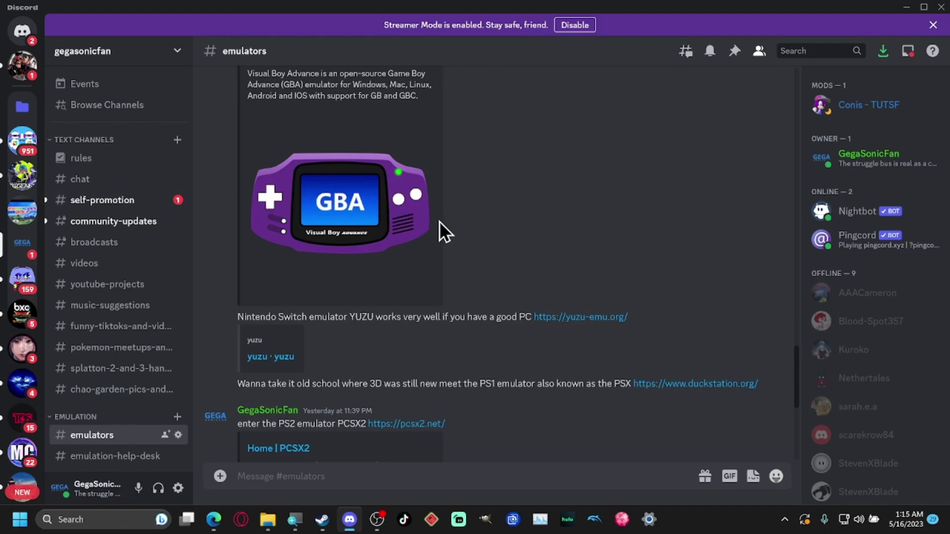
{"action": "scroll", "coordinate": [272, 208], "scroll_direction": "down", "scroll_amount": 6}
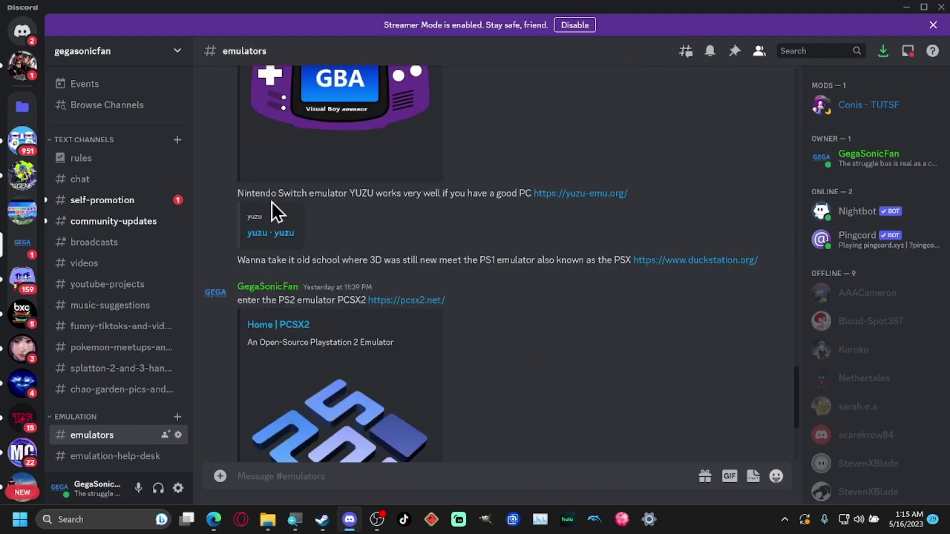